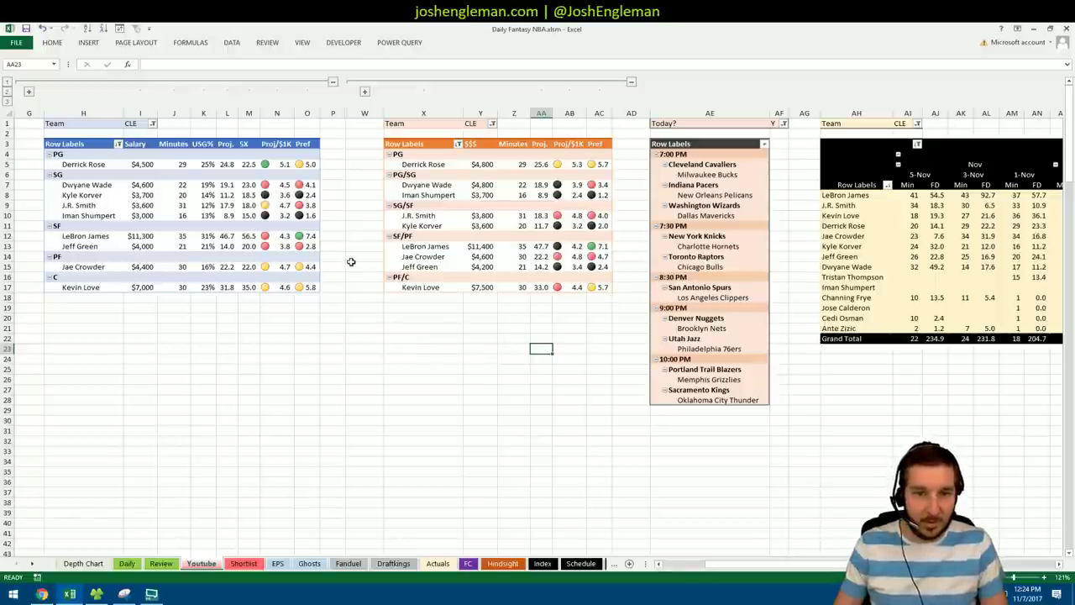
# - Switch to Chrome and review the implied scores, spreads and over/unders of all games on the NBA Vegas dashboard
pyautogui.moveTo(52, 595)
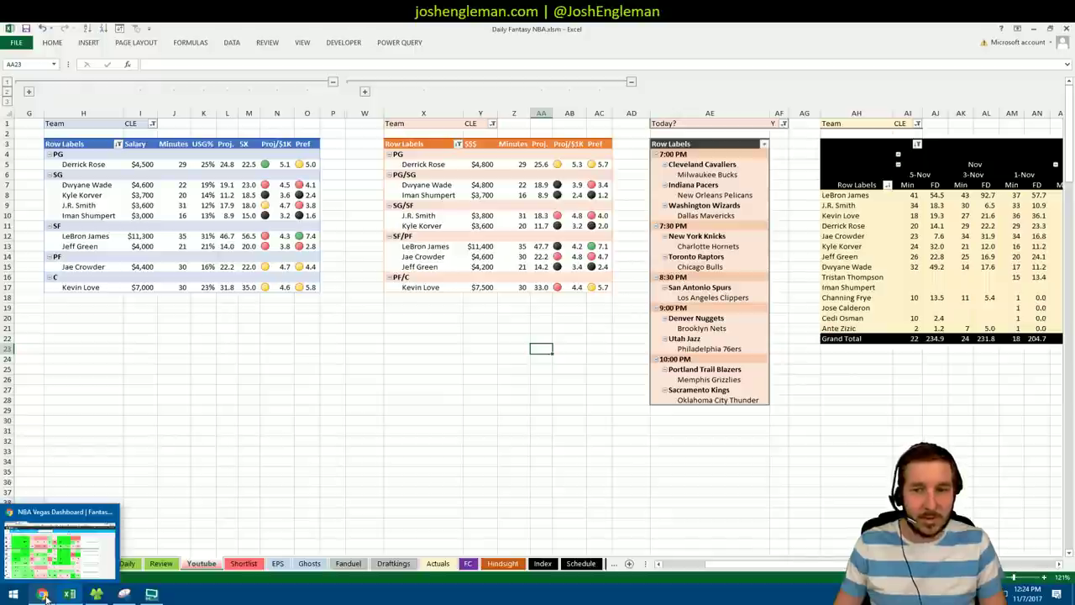
pyautogui.click(45, 594)
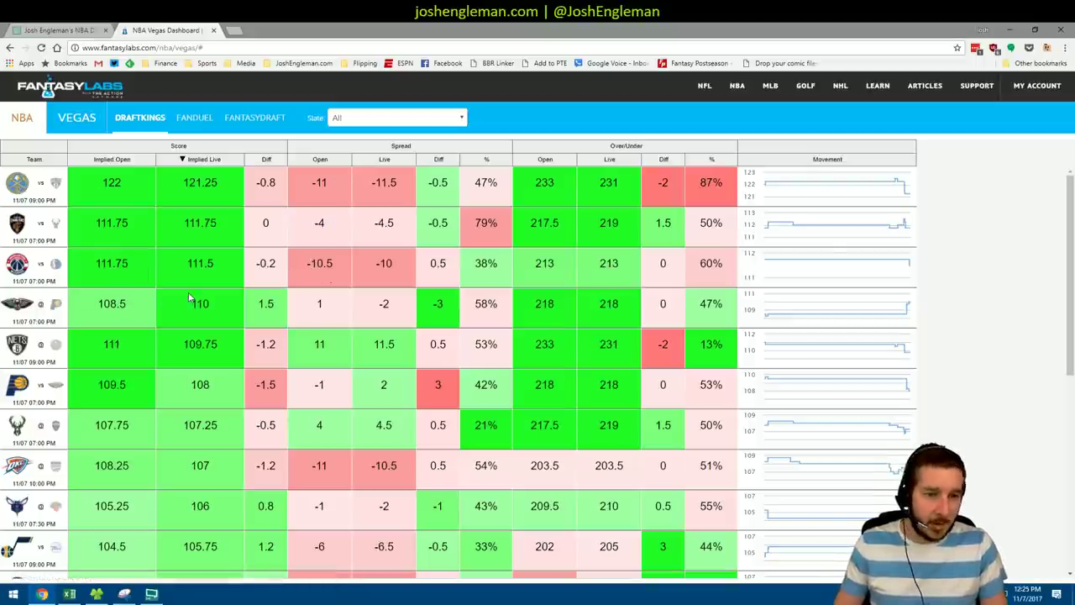
pyautogui.scroll(-1, 119, 344)
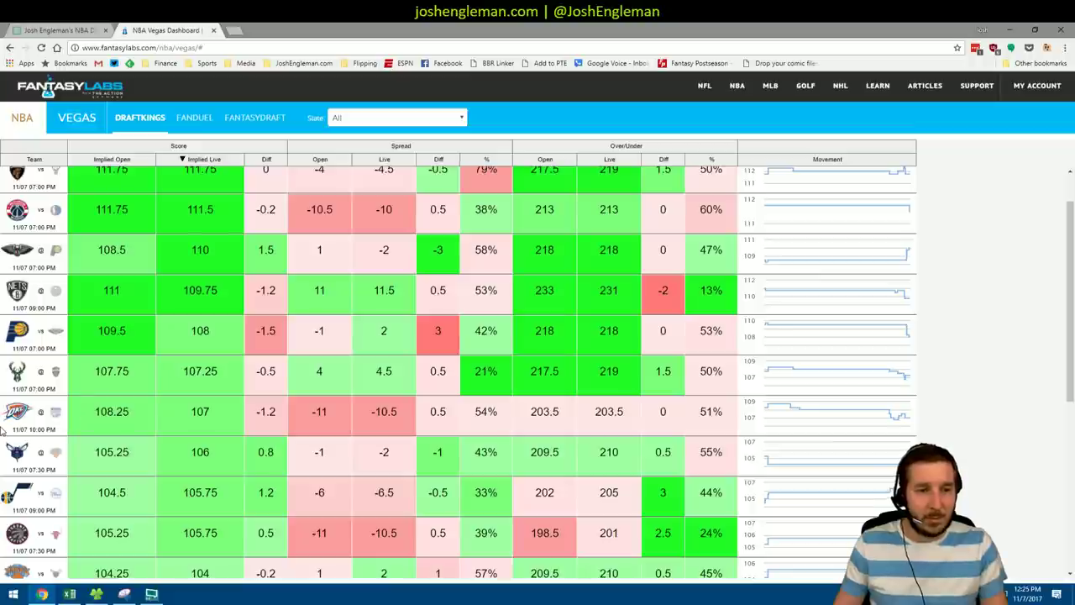
pyautogui.scroll(-3, 159, 401)
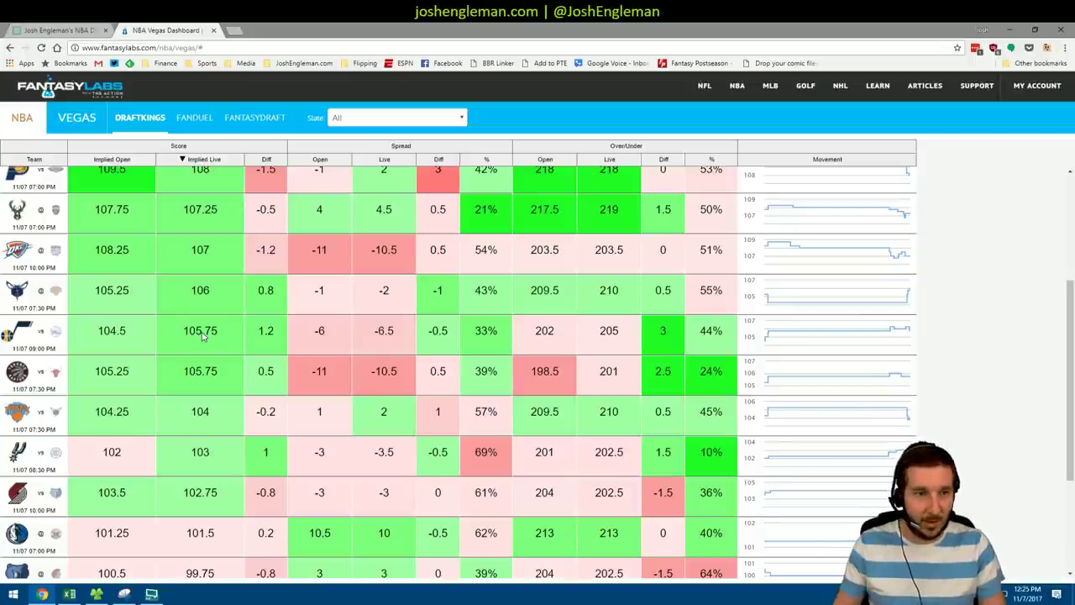
pyautogui.scroll(4, 202, 334)
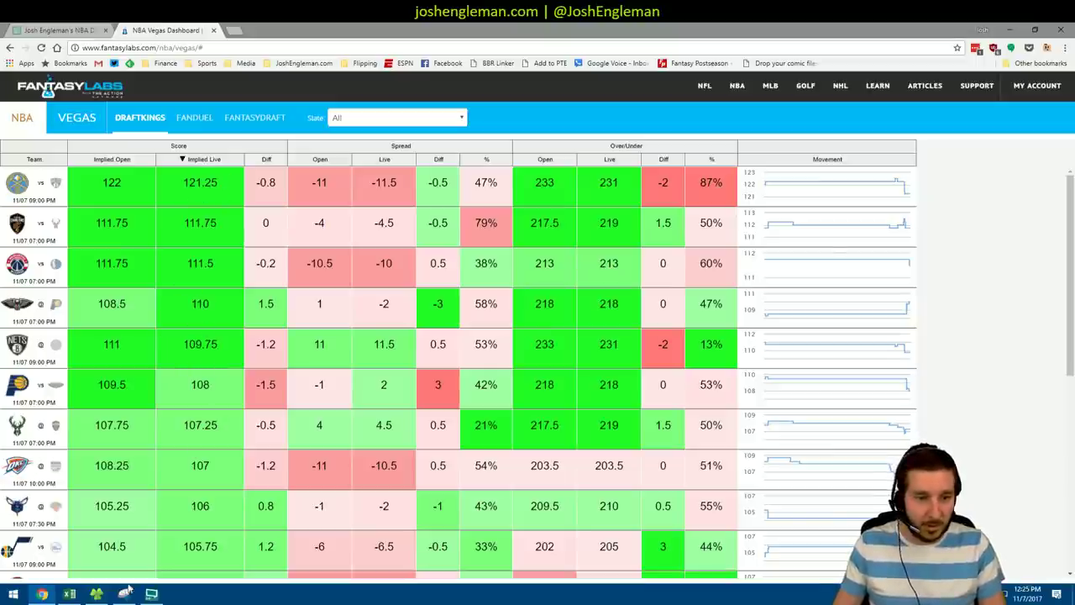
# - Switch back to the Excel workbook and review the Cleveland projection tables, today's game schedule and the per-game log on the Youtube sheet
pyautogui.click(69, 593)
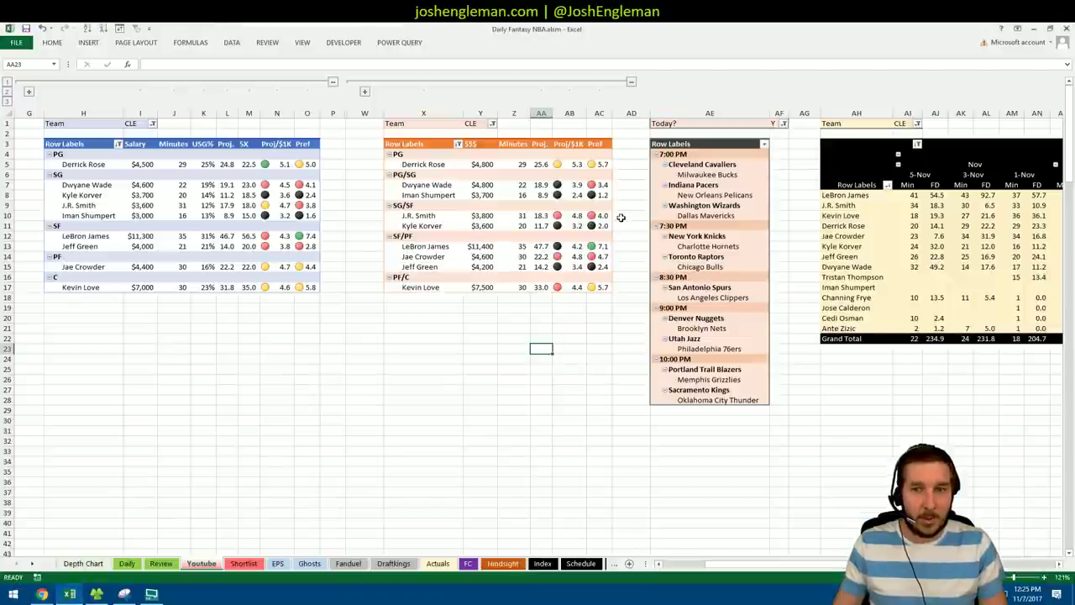
pyautogui.click(708, 164)
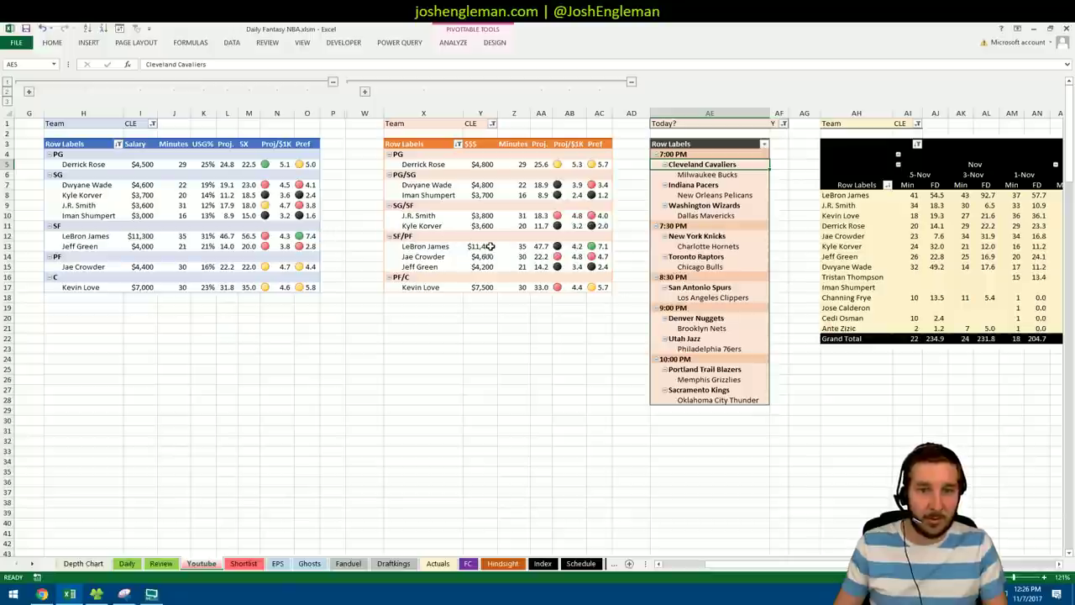
pyautogui.click(561, 328)
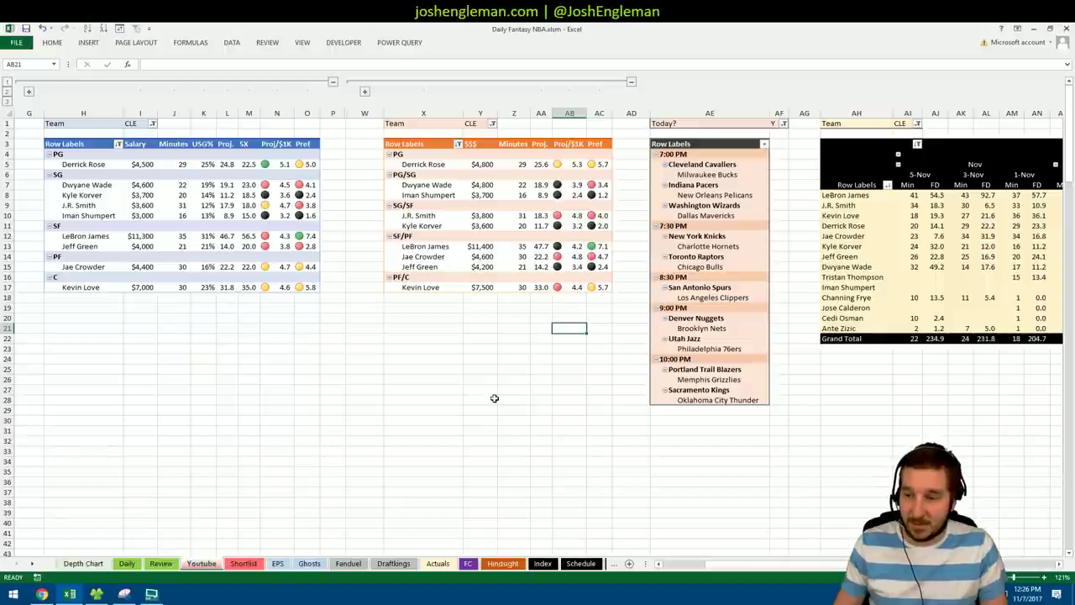
pyautogui.click(485, 370)
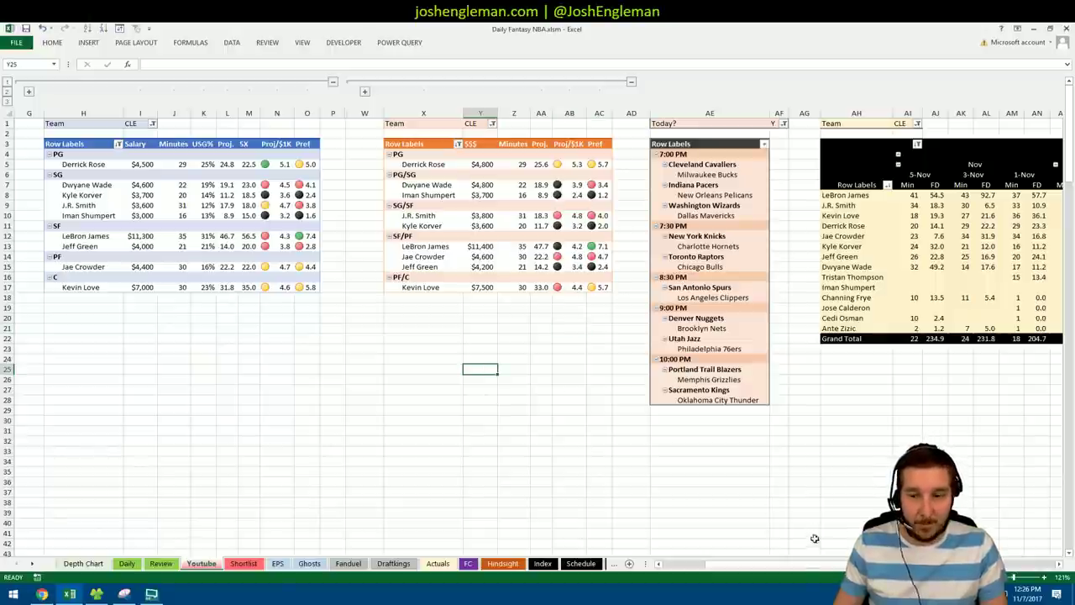
pyautogui.moveTo(802, 571); pyautogui.dragTo(864, 567)
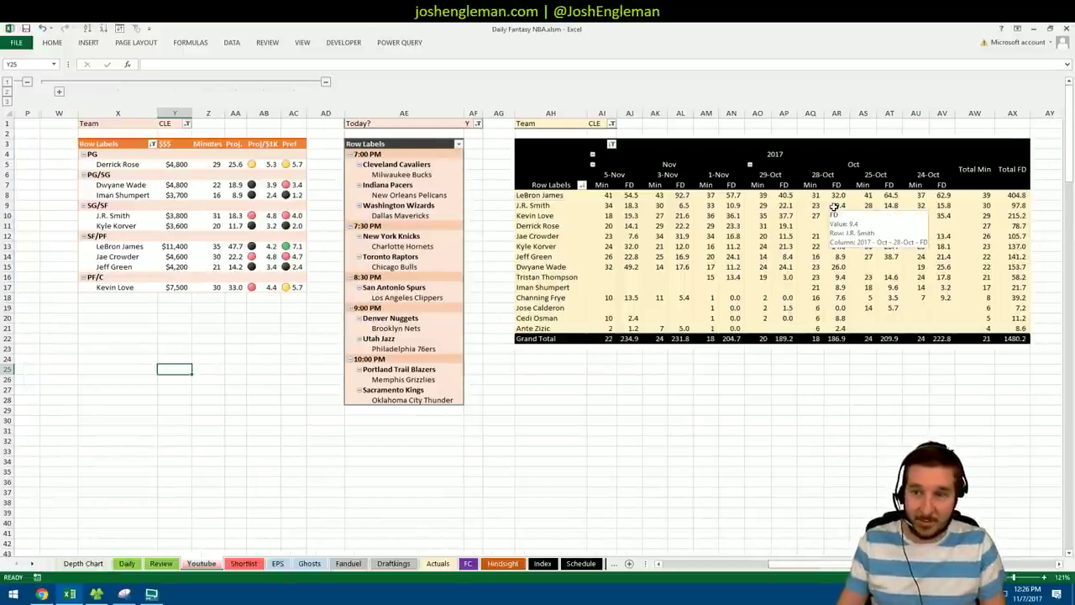
pyautogui.moveTo(787, 563); pyautogui.dragTo(728, 564)
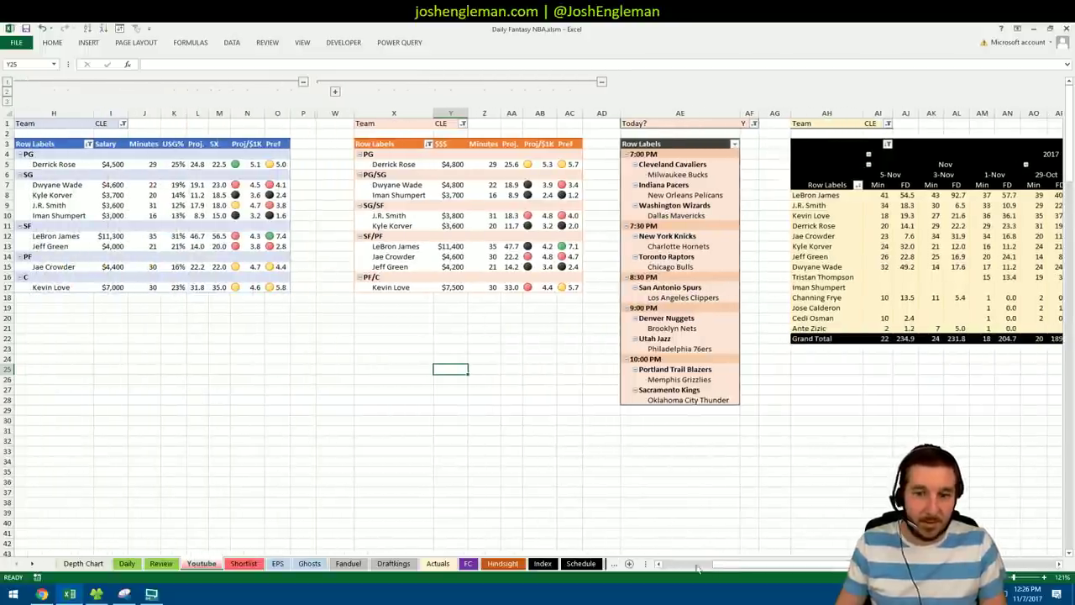
pyautogui.click(658, 565)
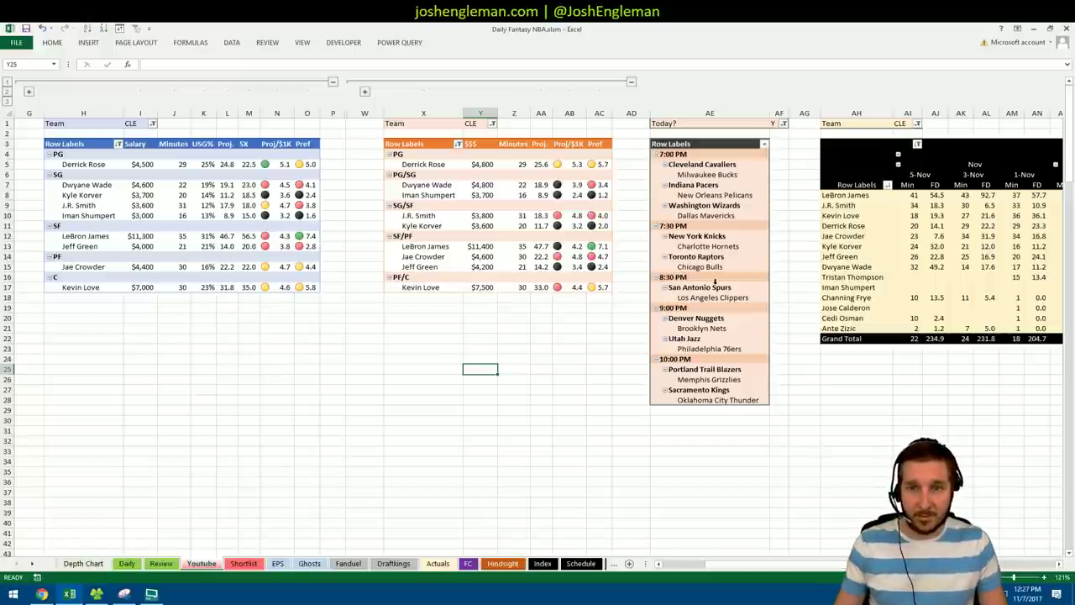
# - Filter the blue projection table, the one with the USG% column, to team MIL
pyautogui.click(152, 123)
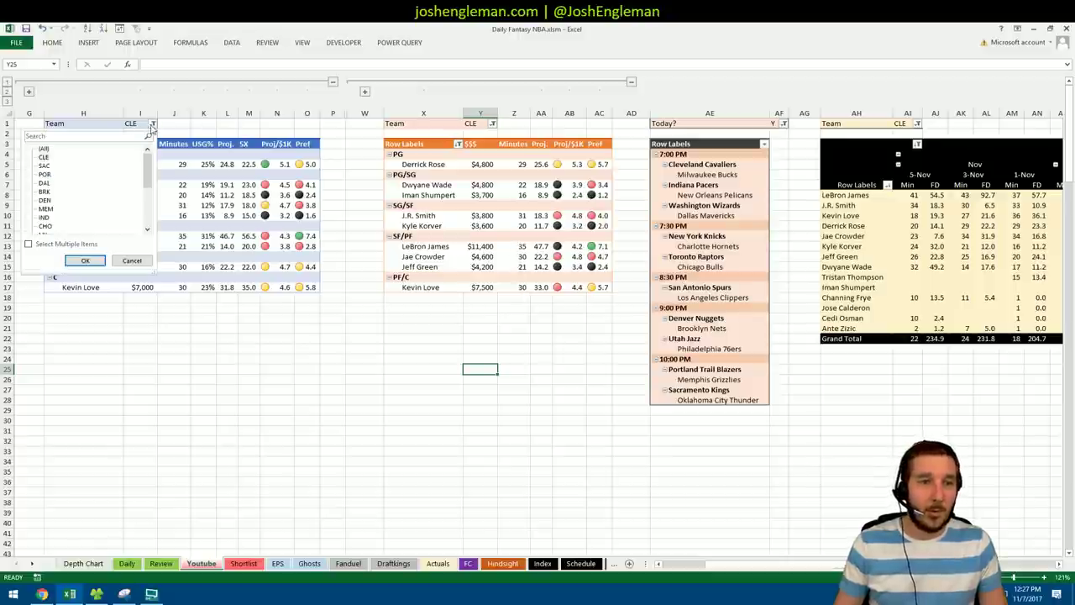
pyautogui.moveTo(150, 168); pyautogui.dragTo(143, 213)
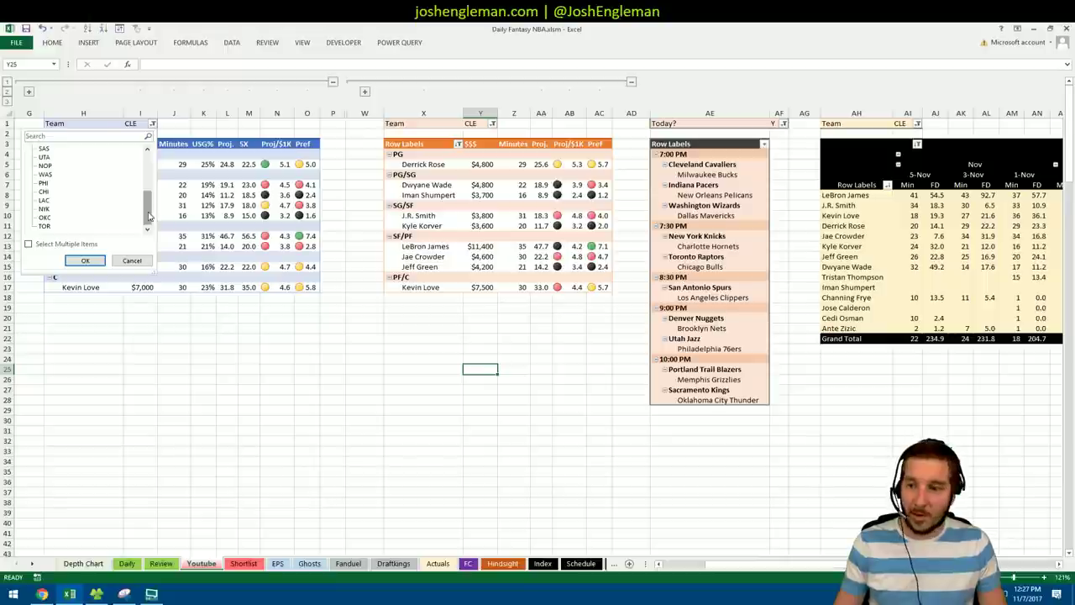
pyautogui.moveTo(148, 217); pyautogui.dragTo(150, 207)
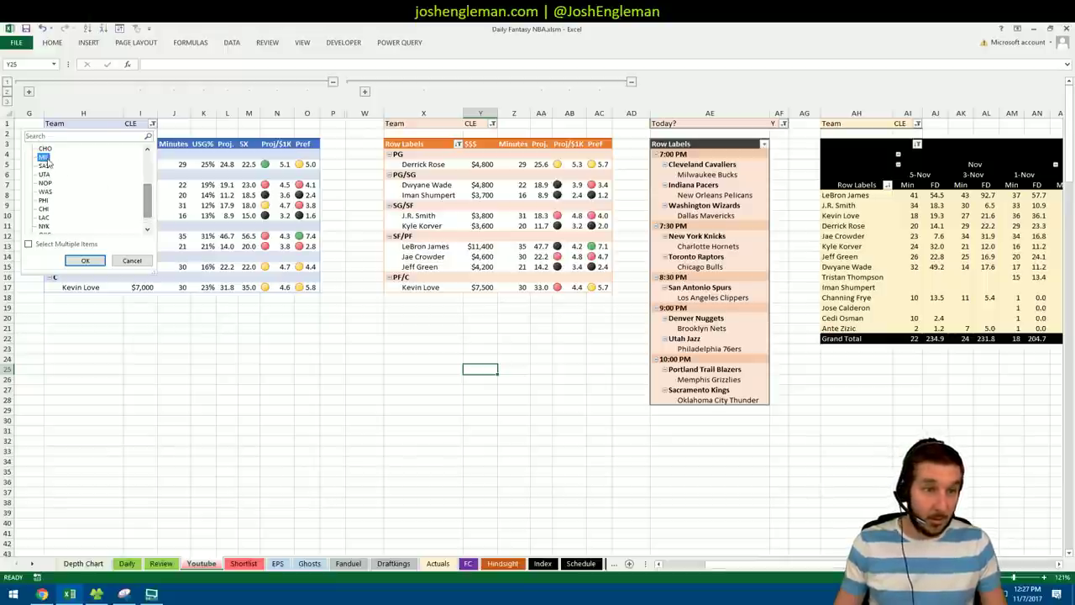
pyautogui.click(85, 260)
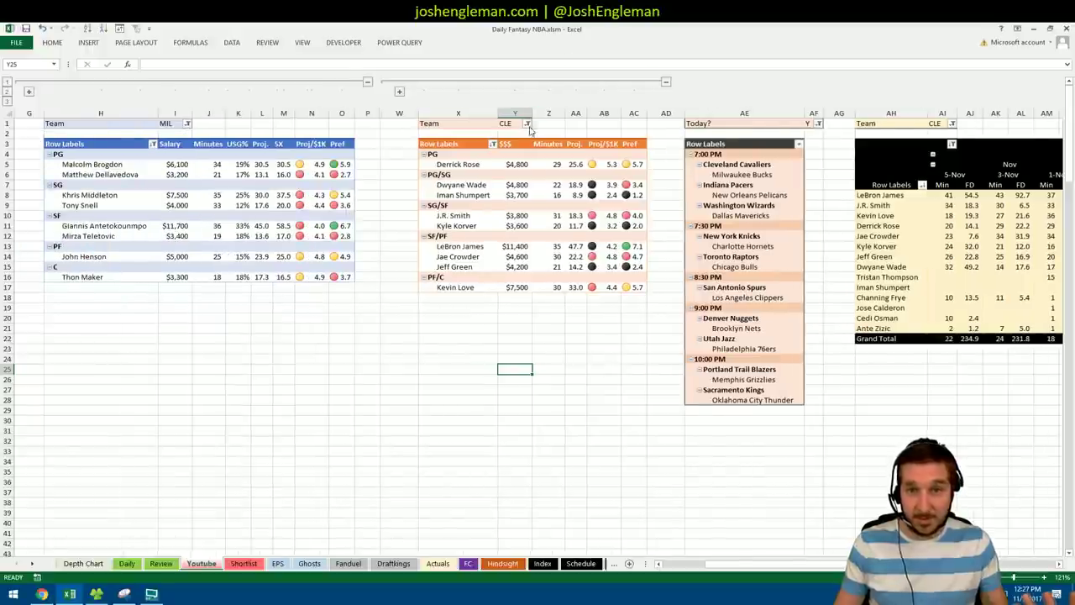
# - Filter the orange projection table with the $$$ column to team MIL
pyautogui.click(526, 123)
pyautogui.moveTo(522, 178); pyautogui.dragTo(523, 186)
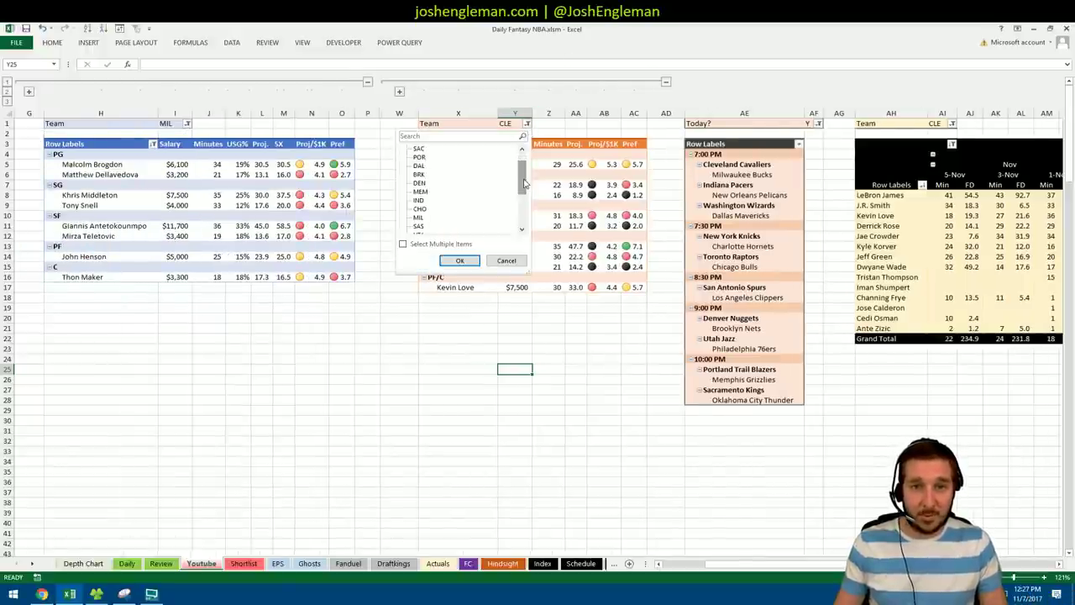
pyautogui.scroll(-3, 527, 183)
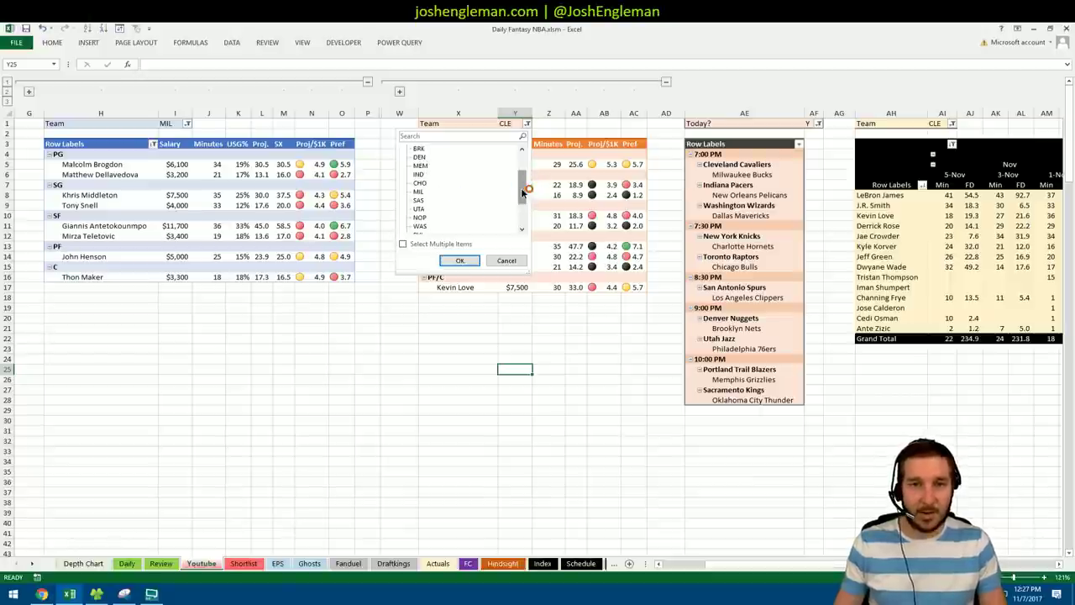
pyautogui.scroll(-2, 524, 195)
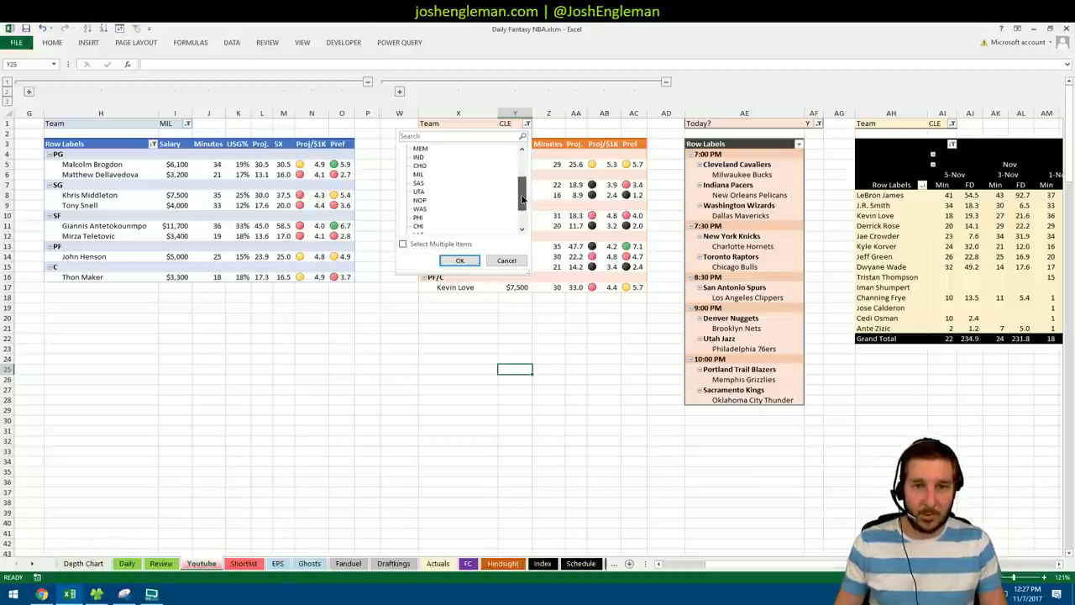
pyautogui.scroll(-1, 522, 198)
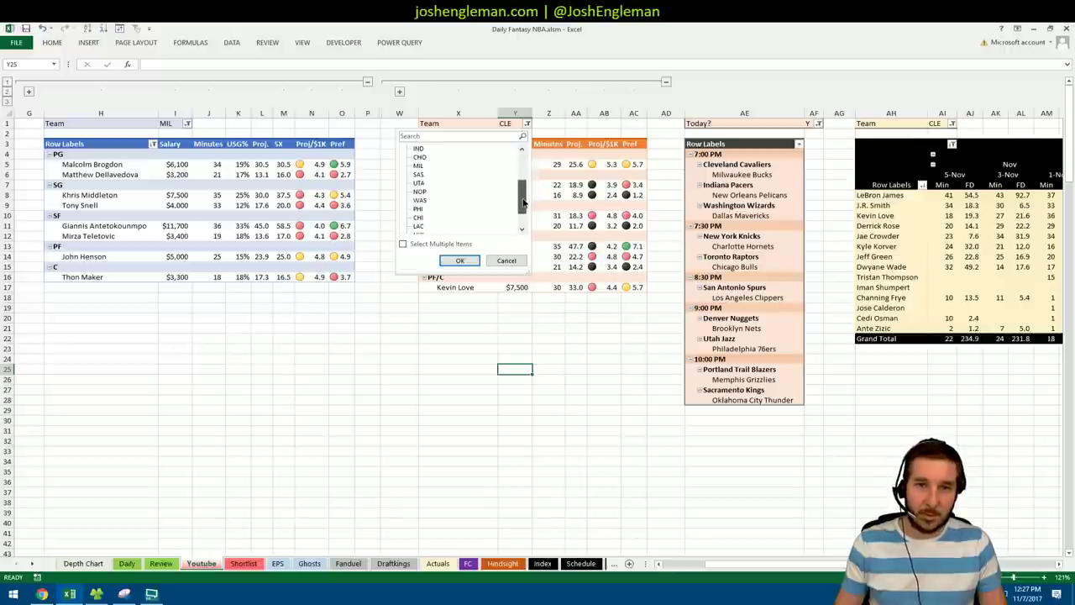
pyautogui.scroll(3, 522, 198)
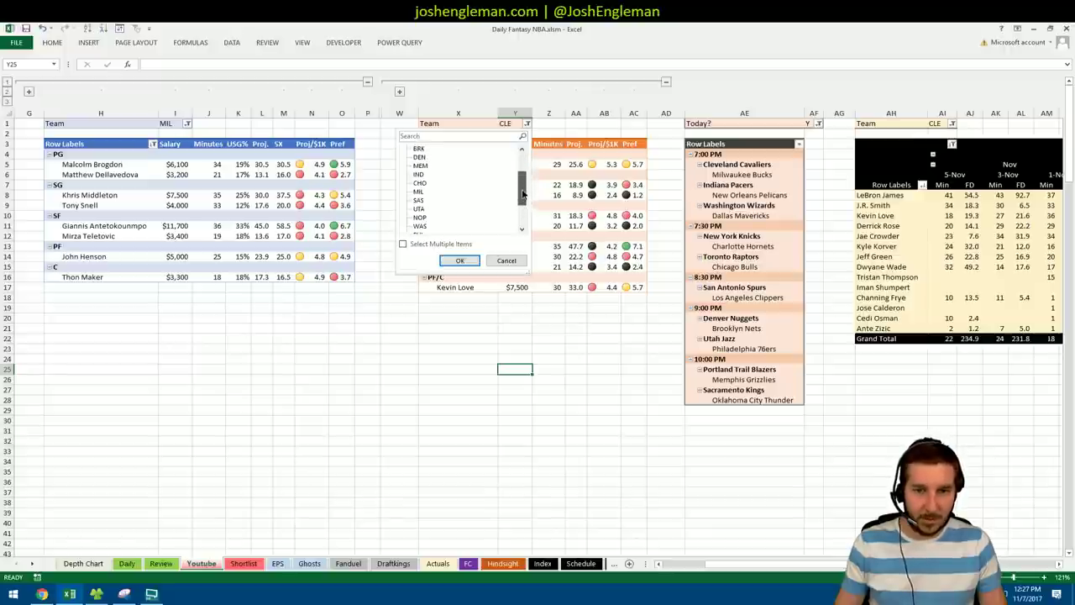
pyautogui.scroll(-1, 523, 194)
pyautogui.scroll(1, 523, 195)
pyautogui.scroll(-1, 522, 194)
pyautogui.scroll(1, 521, 193)
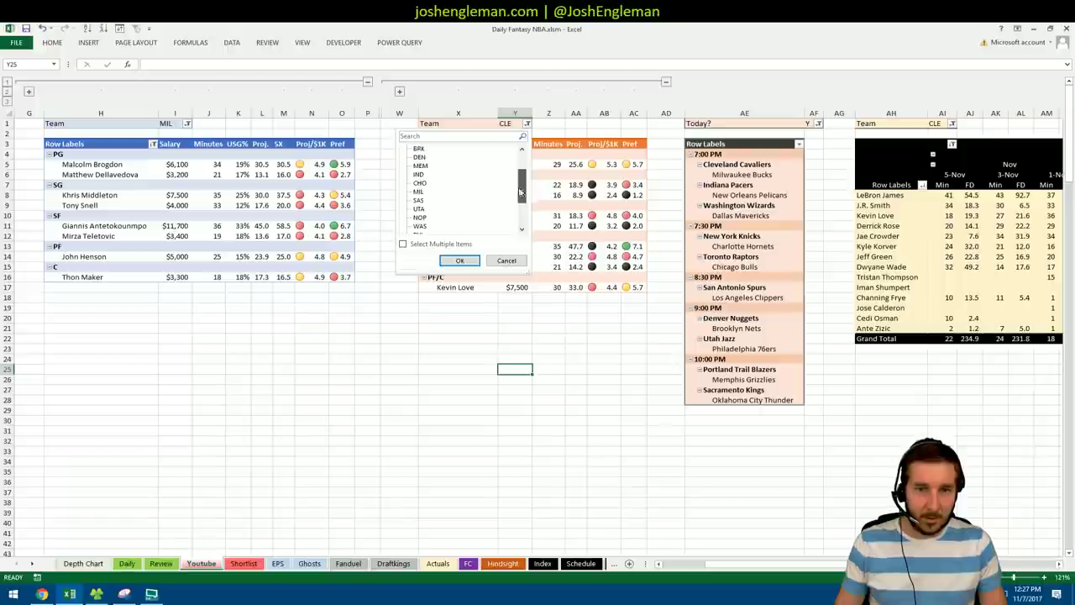
pyautogui.click(418, 191)
pyautogui.click(459, 260)
pyautogui.click(511, 348)
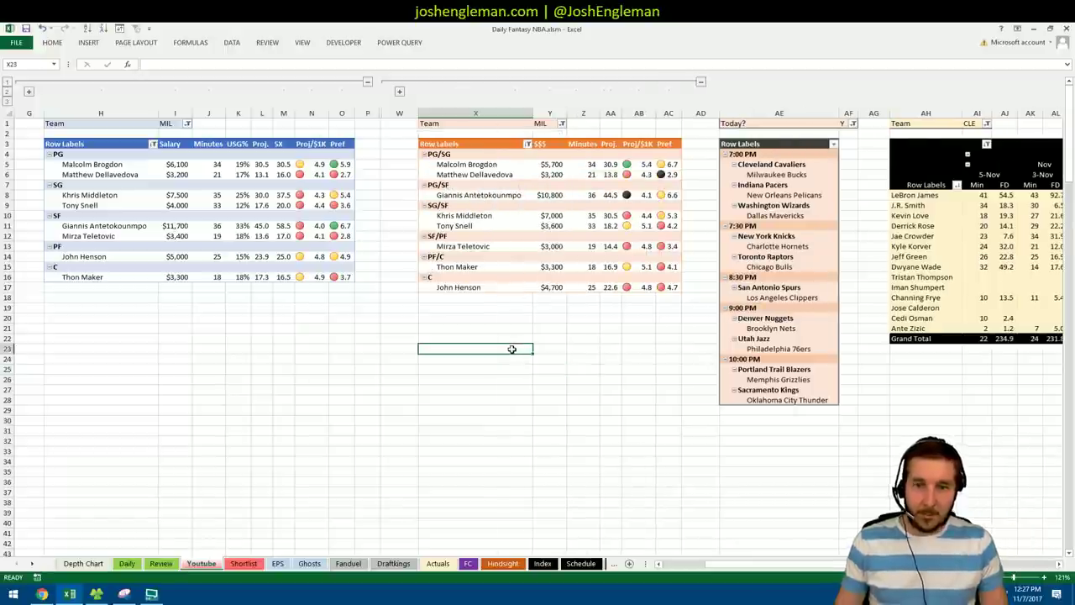
pyautogui.click(519, 308)
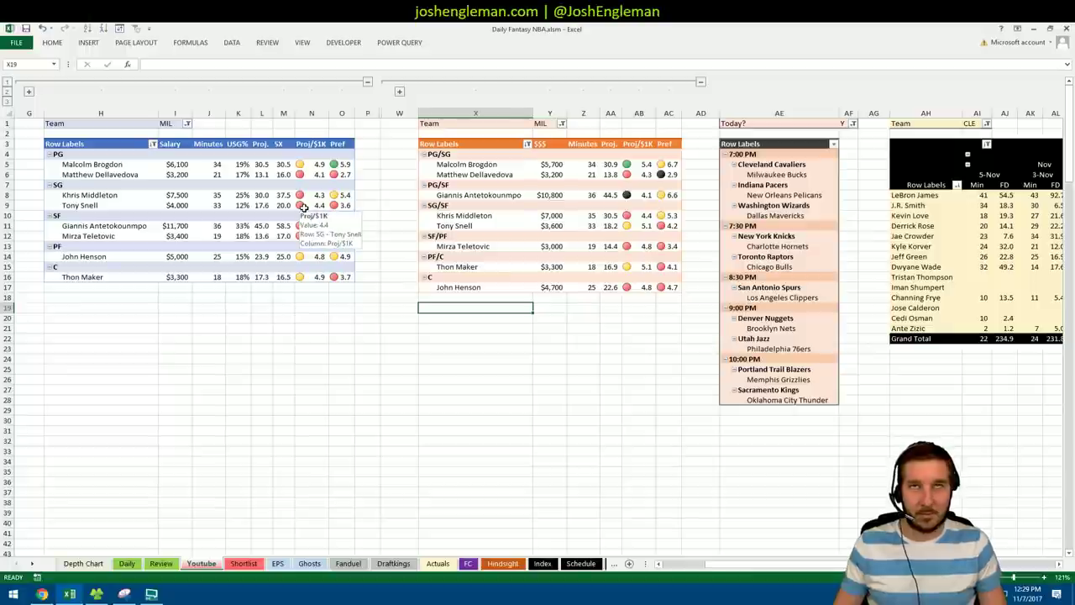
# - Filter the yellow per-game log of minutes and FD points to team MIL
pyautogui.click(262, 339)
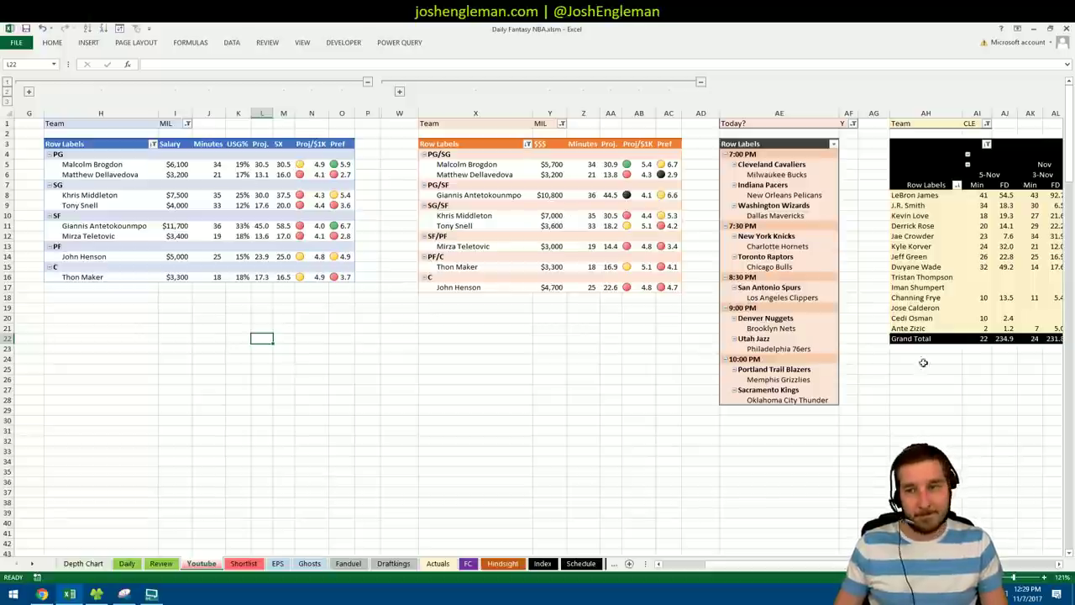
pyautogui.moveTo(756, 563); pyautogui.dragTo(848, 563)
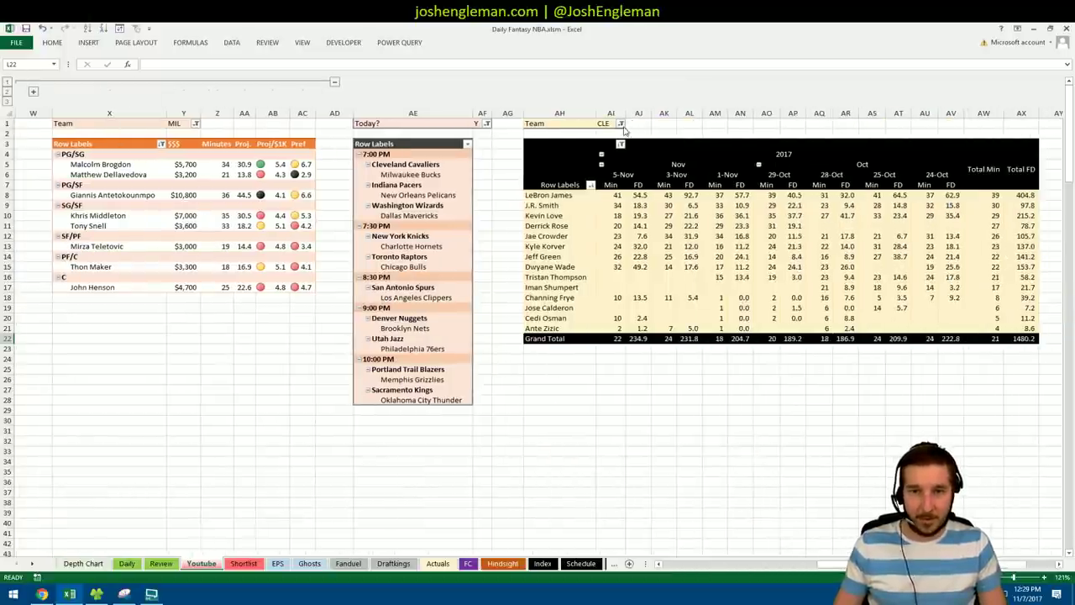
pyautogui.click(621, 123)
pyautogui.moveTo(616, 172); pyautogui.dragTo(616, 194)
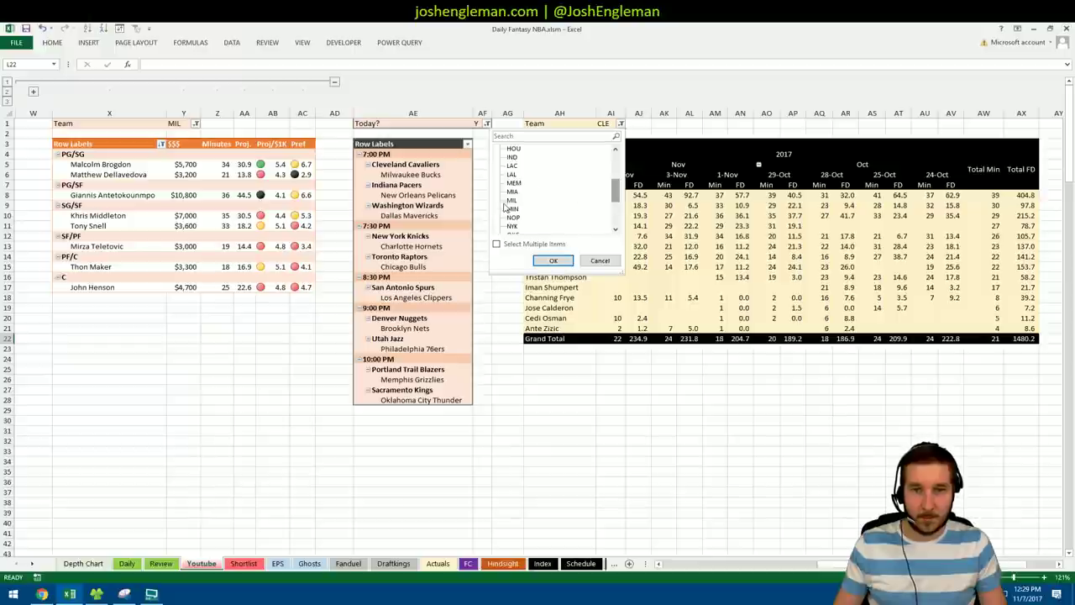
pyautogui.click(511, 201)
pyautogui.click(553, 260)
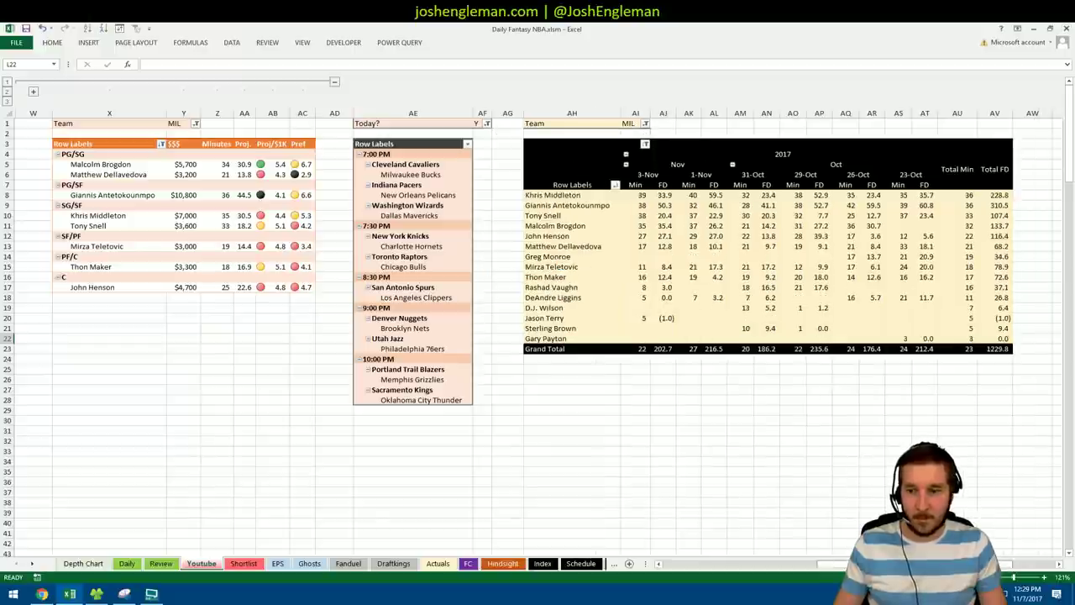
# - Examine the Milwaukee players' minutes and FD points by game date, and return to the two projection tables
pyautogui.hscroll(4, 569, 209)
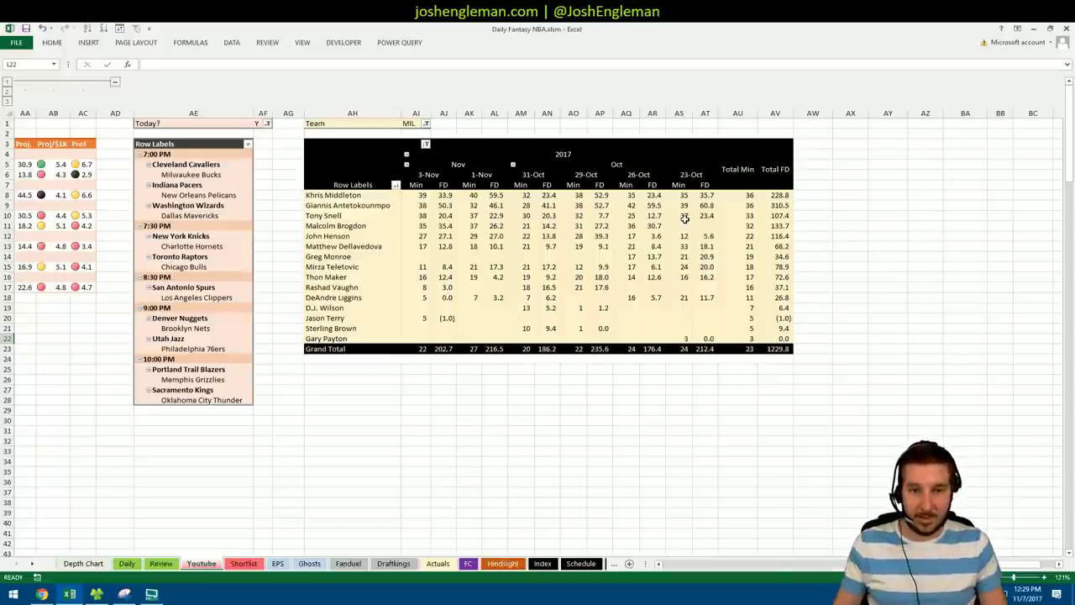
pyautogui.moveTo(685, 218)
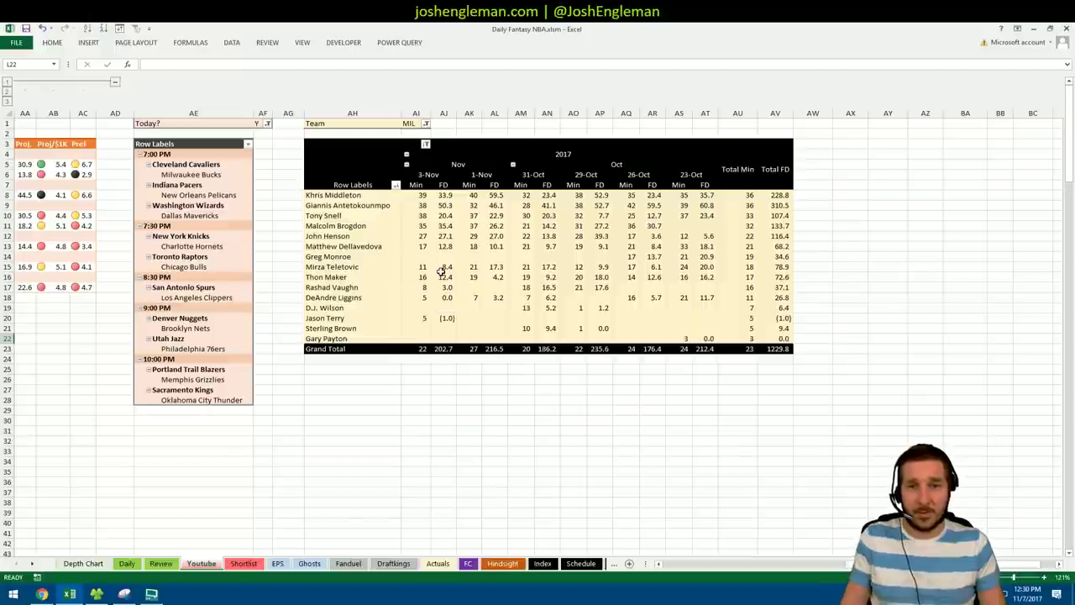
pyautogui.moveTo(476, 311)
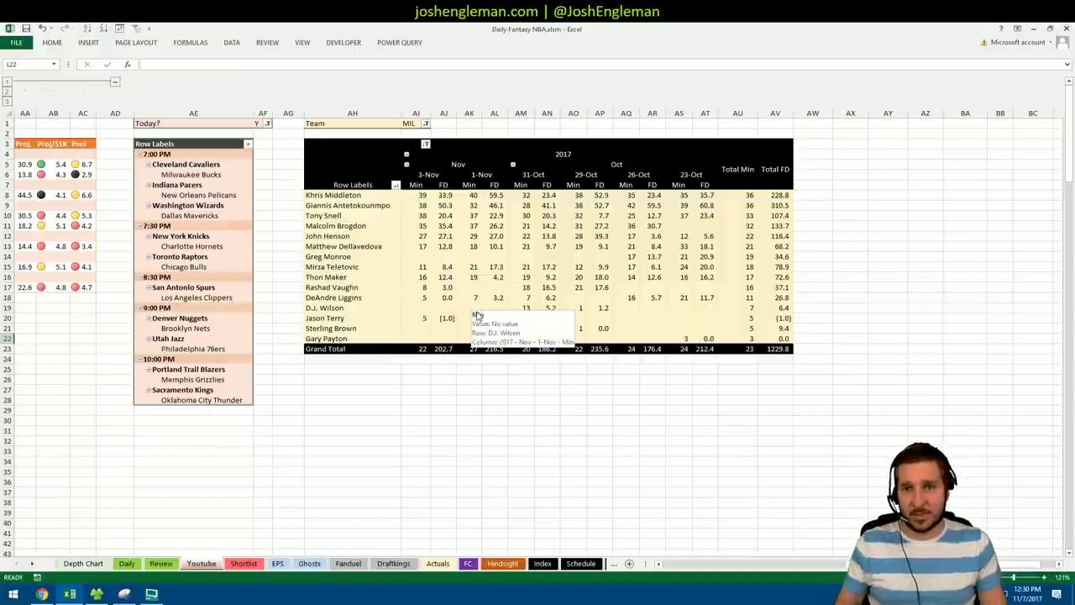
pyautogui.click(419, 373)
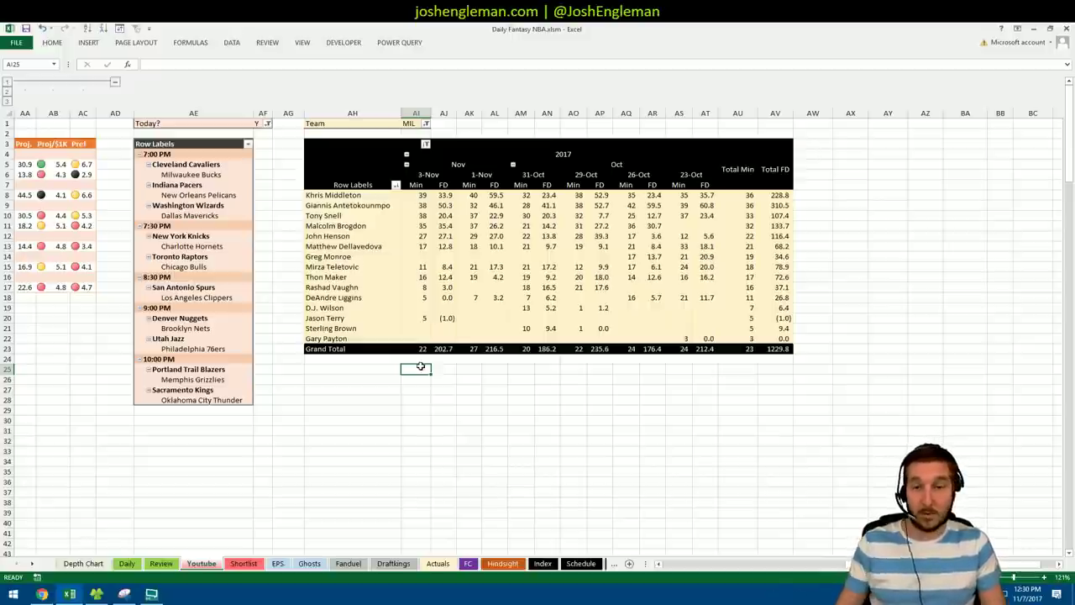
pyautogui.moveTo(502, 277)
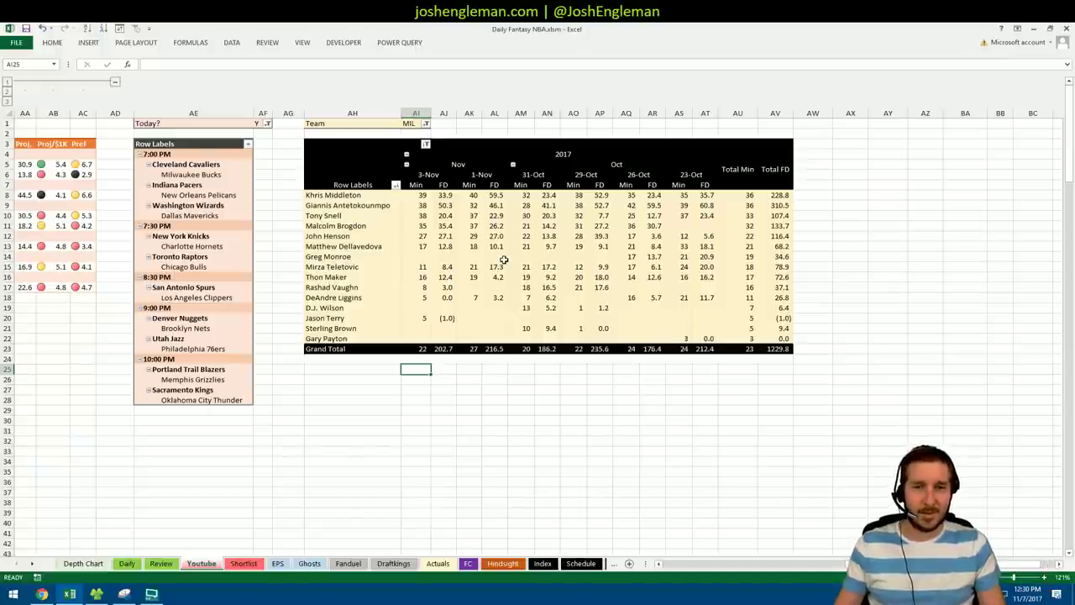
pyautogui.click(445, 196)
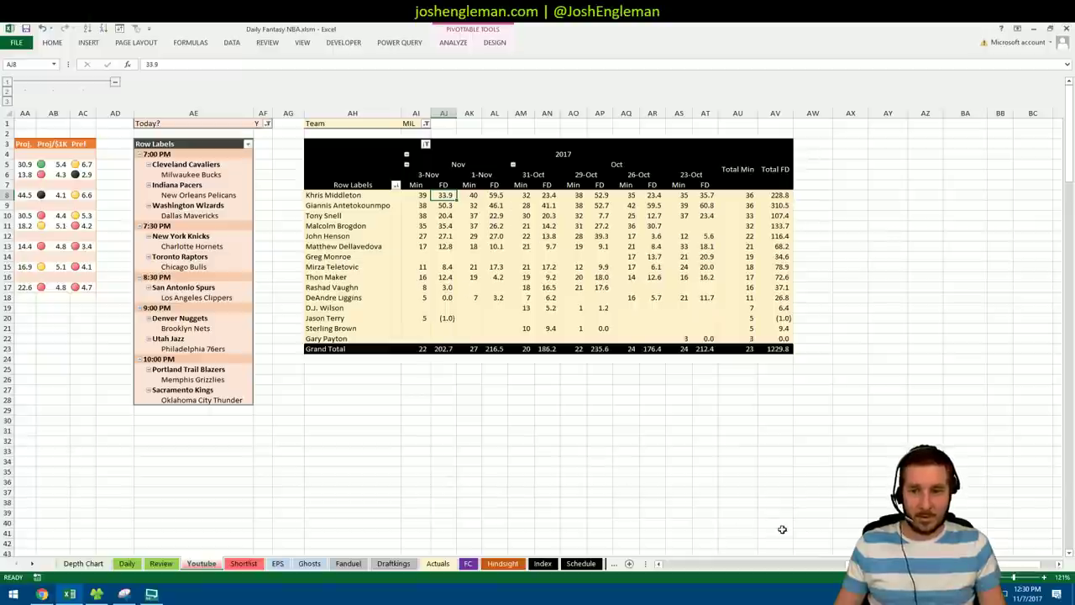
pyautogui.moveTo(850, 564); pyautogui.dragTo(793, 562)
pyautogui.moveTo(802, 564); pyautogui.dragTo(704, 564)
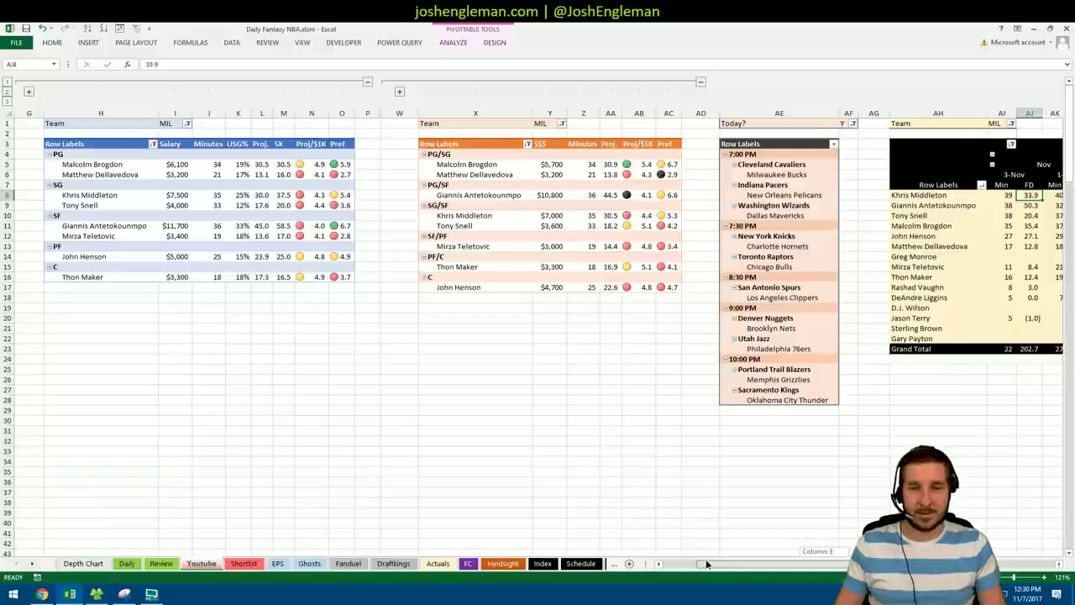
# - Examine John Henson's minutes and FD points across the Milwaukee game dates, and return to the two projection tables
pyautogui.moveTo(707, 564); pyautogui.dragTo(838, 578)
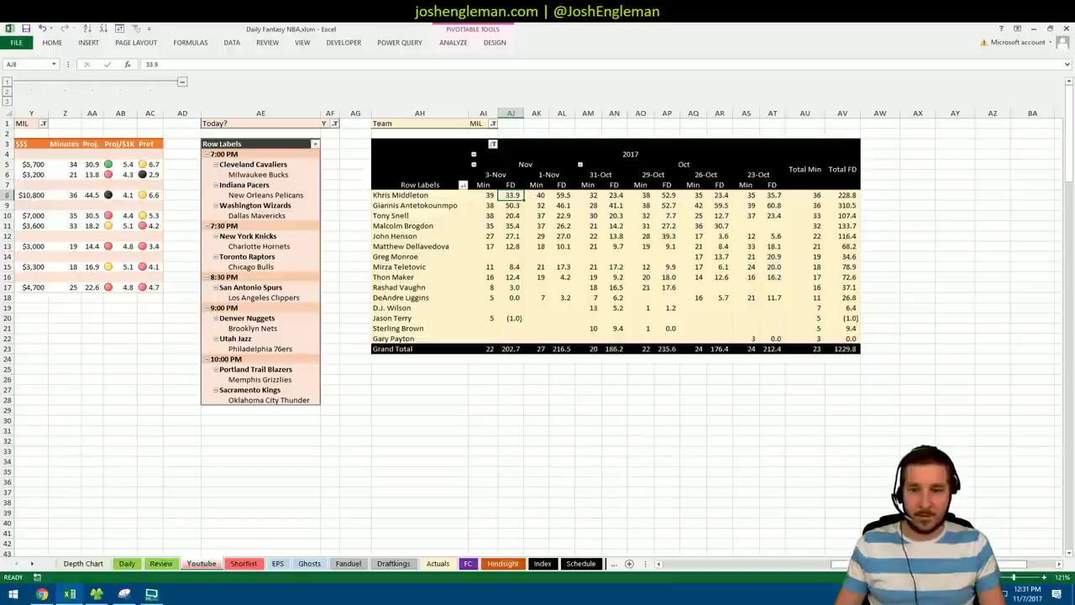
pyautogui.moveTo(838, 564); pyautogui.dragTo(819, 564)
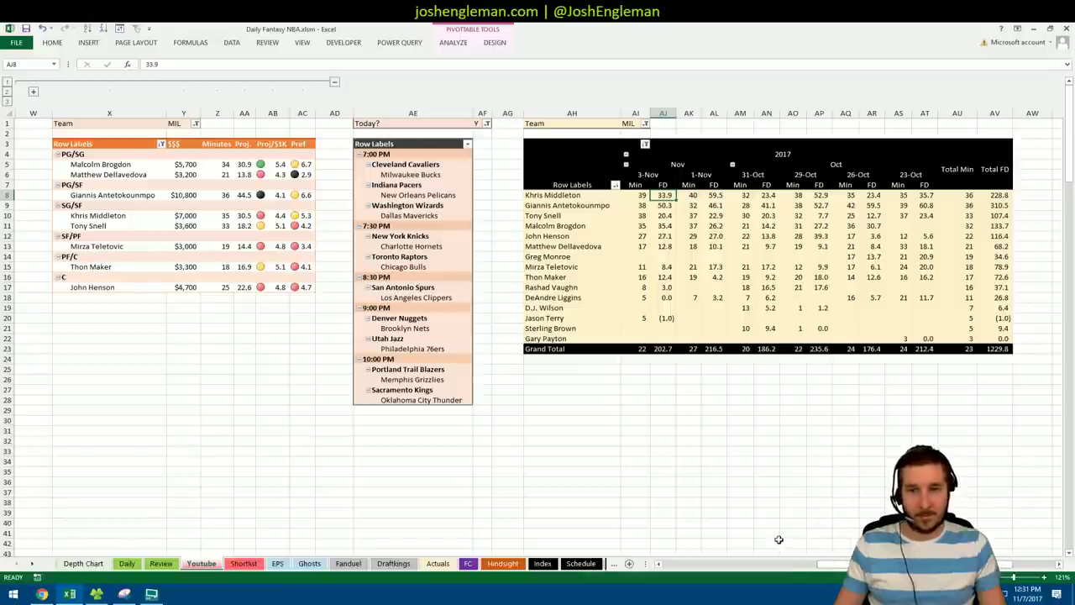
pyautogui.moveTo(825, 564)
pyautogui.mouseDown()
pyautogui.moveTo(705, 562)
pyautogui.moveTo(829, 570)
pyautogui.mouseUp()
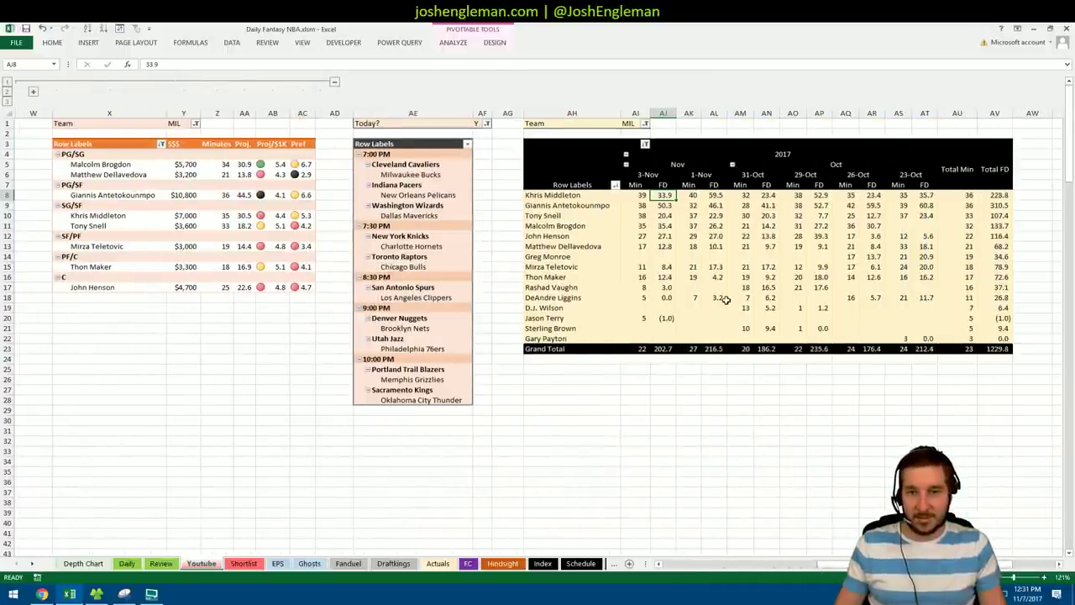
pyautogui.click(661, 237)
pyautogui.click(713, 236)
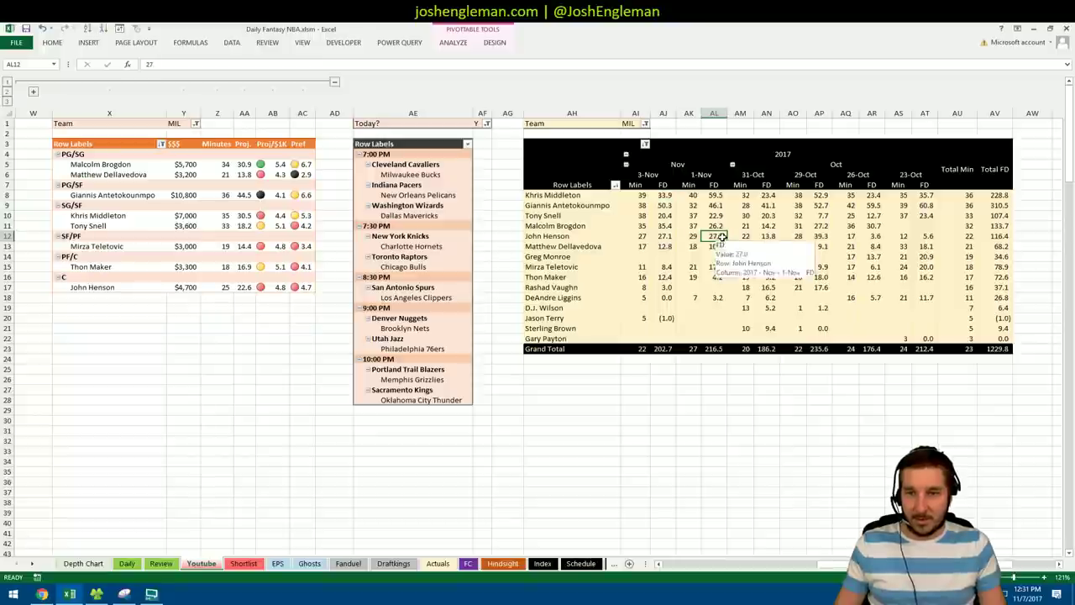
pyautogui.click(826, 237)
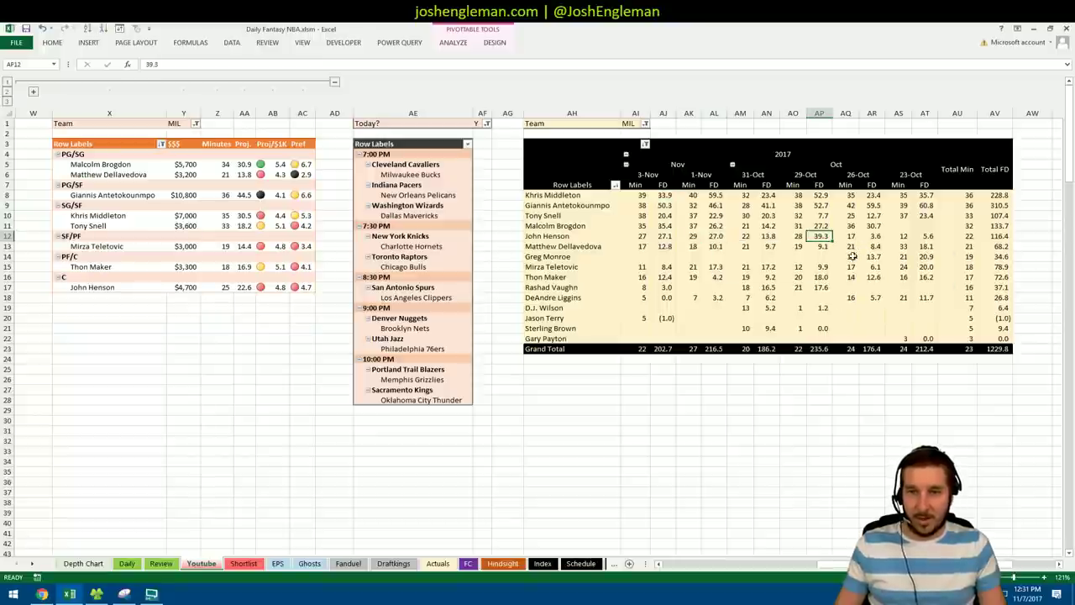
pyautogui.moveTo(537, 238); pyautogui.dragTo(760, 237)
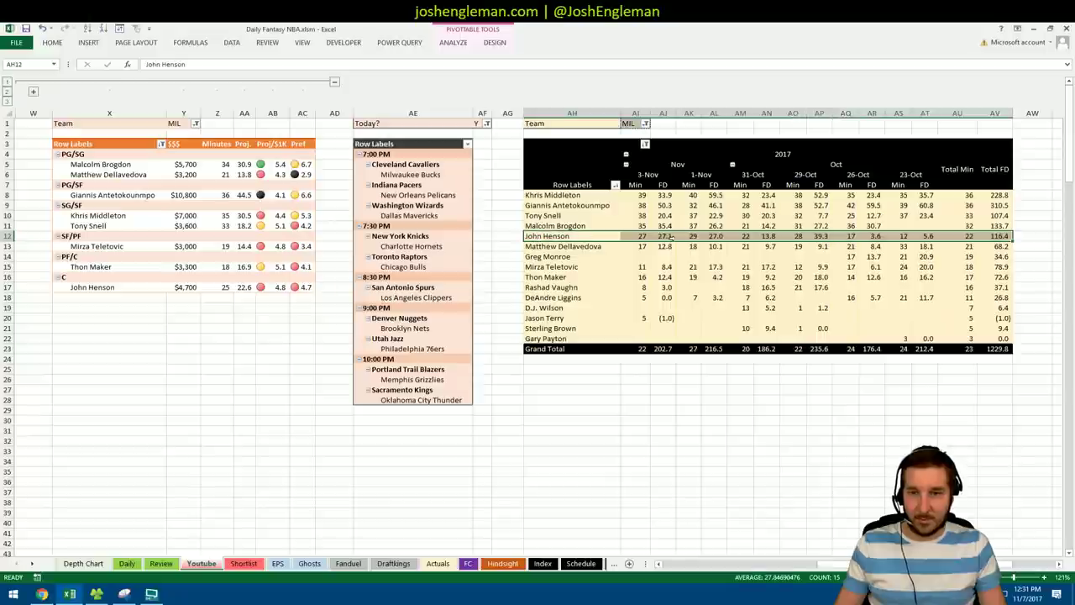
pyautogui.click(760, 236)
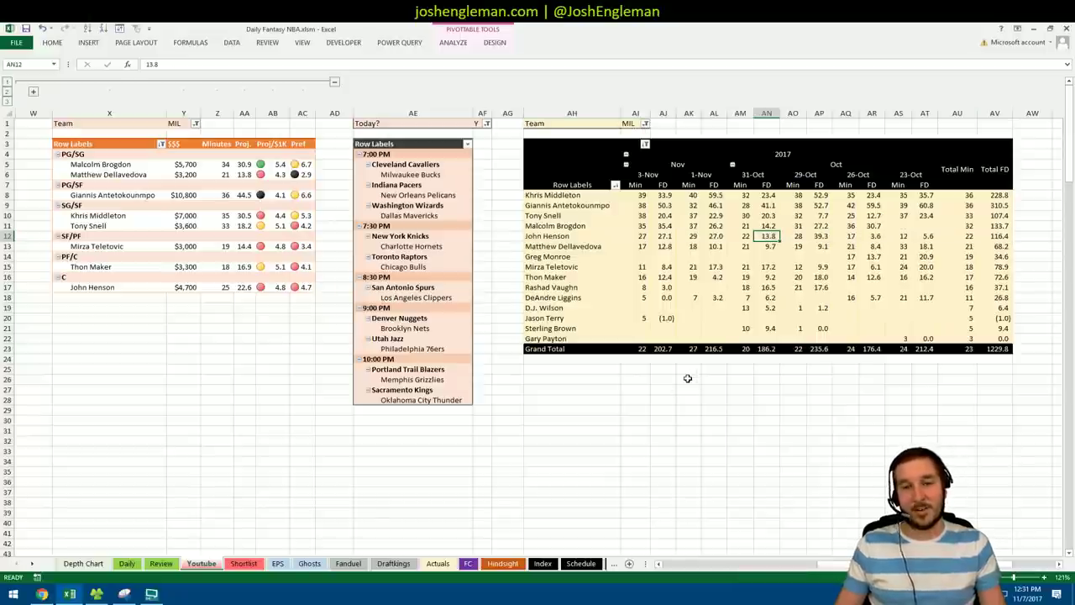
pyautogui.moveTo(794, 563); pyautogui.dragTo(706, 565)
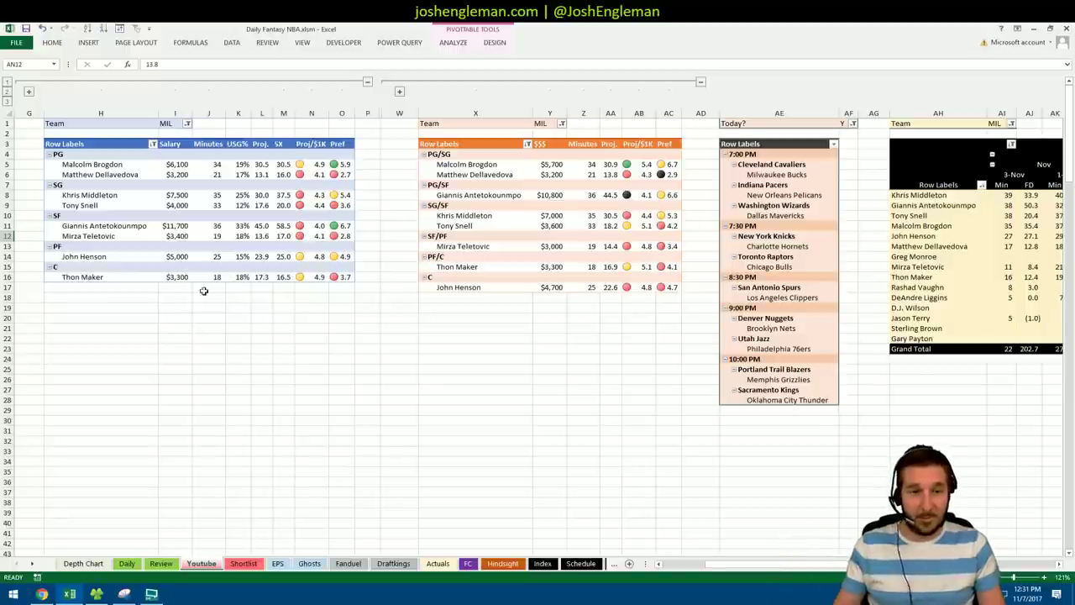
pyautogui.click(284, 308)
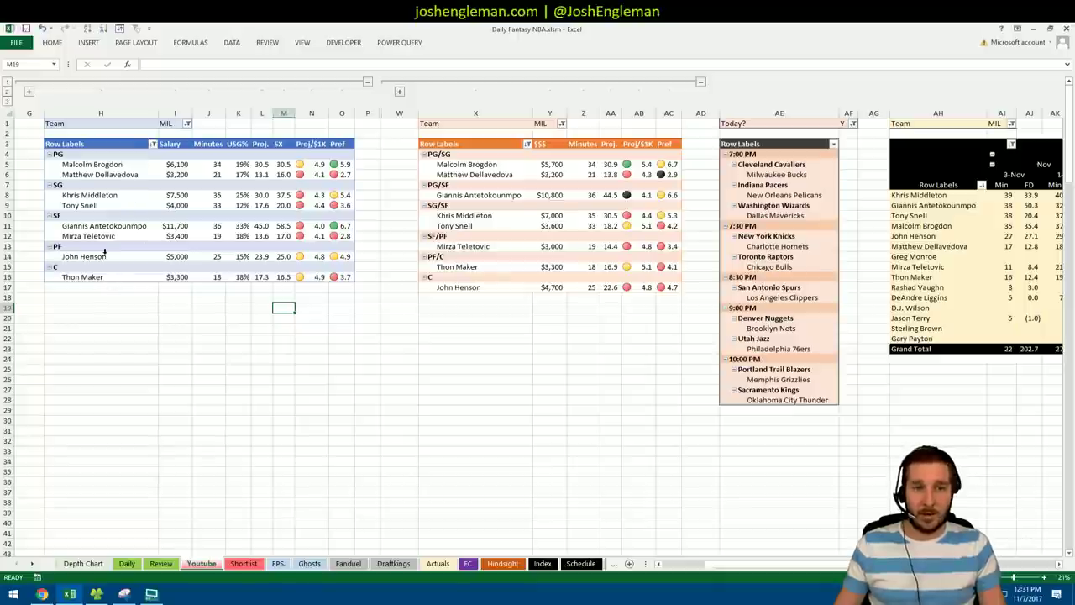
pyautogui.click(207, 316)
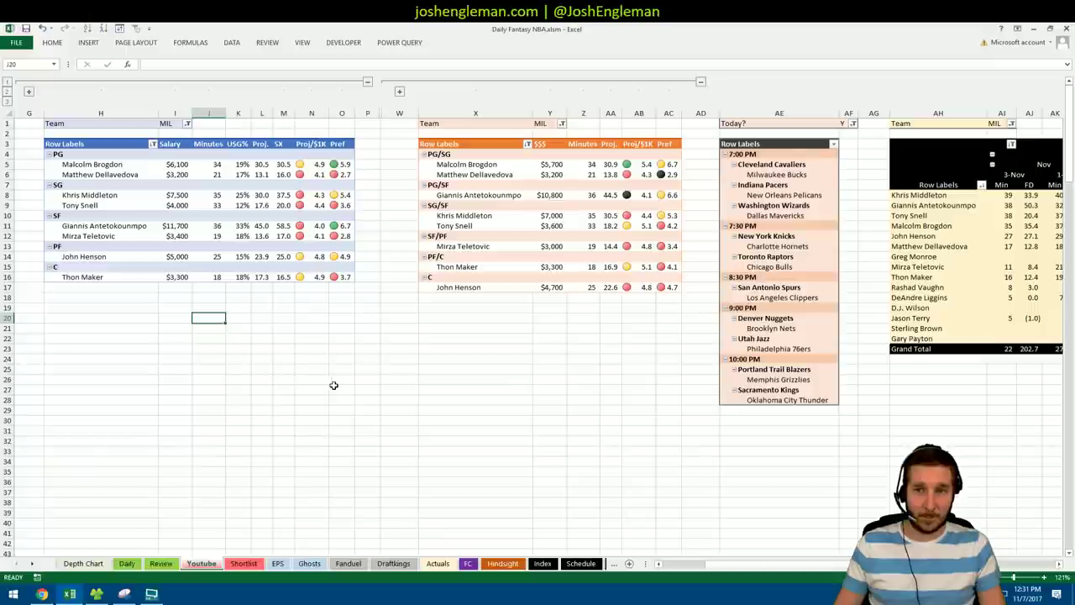
pyautogui.click(464, 378)
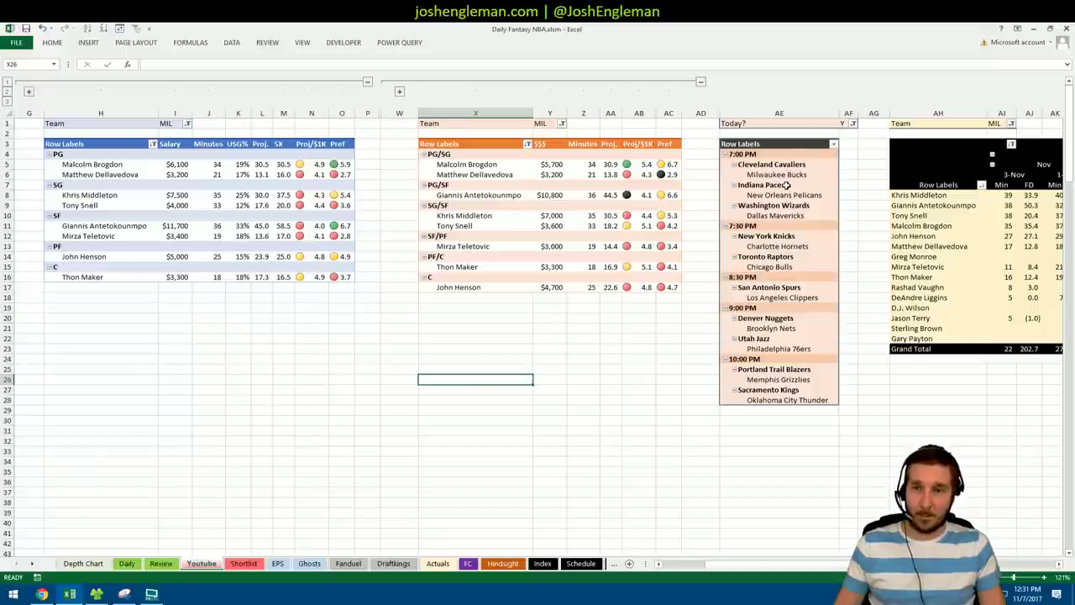
# - Filter the blue projection table, the one with the USG% column, to team IND
pyautogui.click(187, 124)
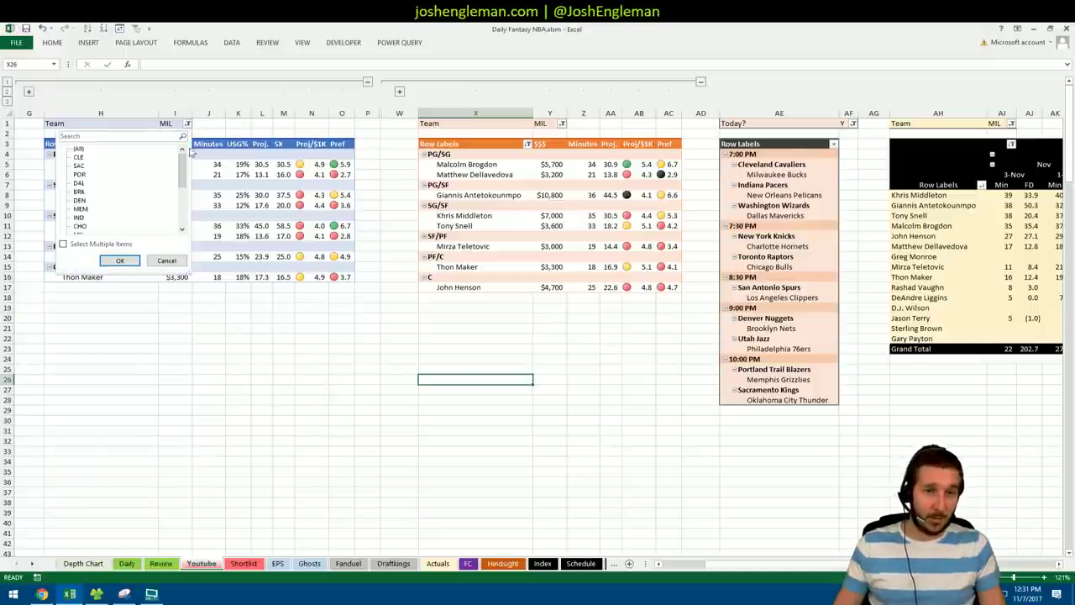
pyautogui.scroll(-2, 107, 176)
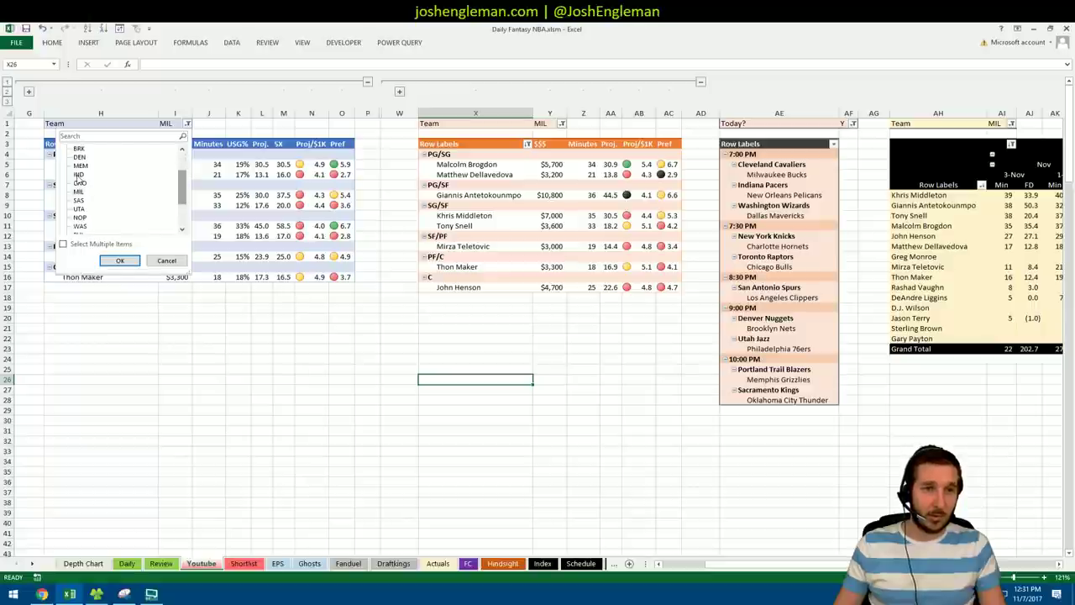
pyautogui.click(78, 175)
pyautogui.click(120, 260)
# - Filter the orange projection table with the $$$ column to team IND
pyautogui.click(535, 123)
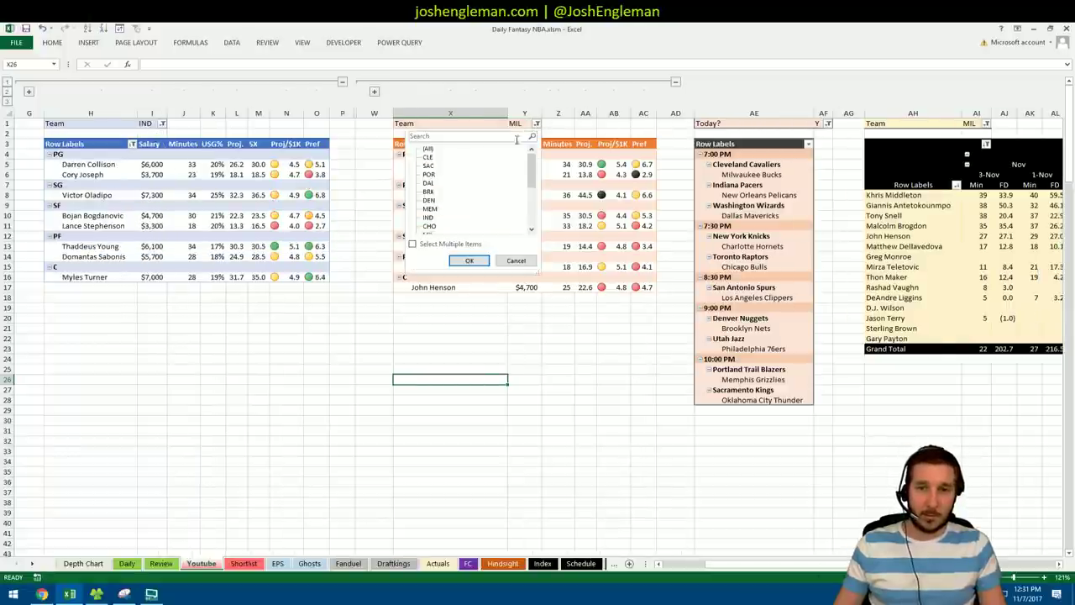
pyautogui.click(428, 217)
pyautogui.click(470, 261)
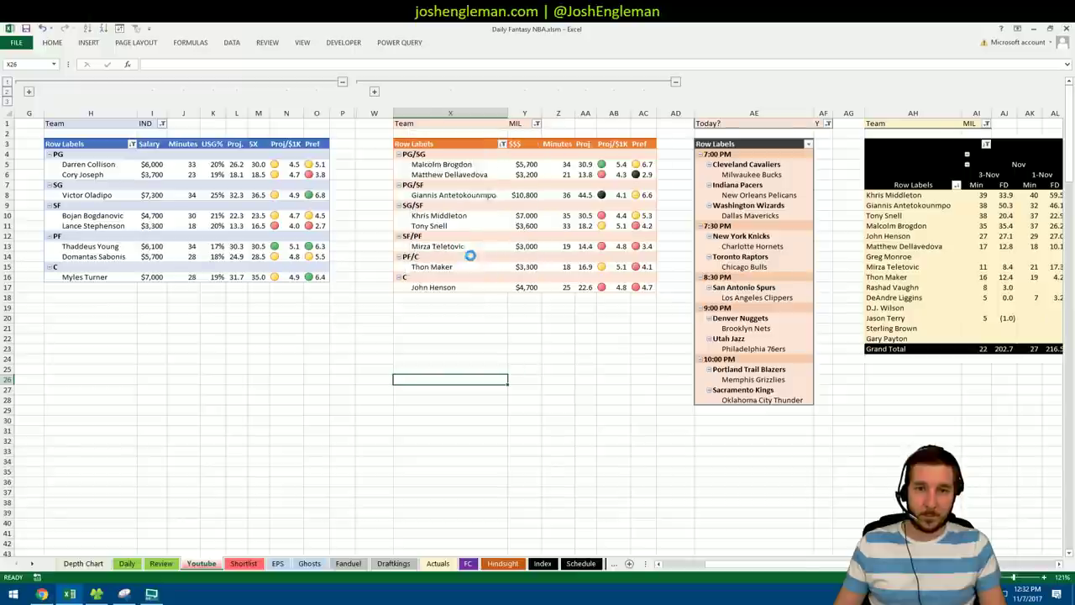
# - Filter the yellow per-game log of minutes and FD points to team IND
pyautogui.click(962, 124)
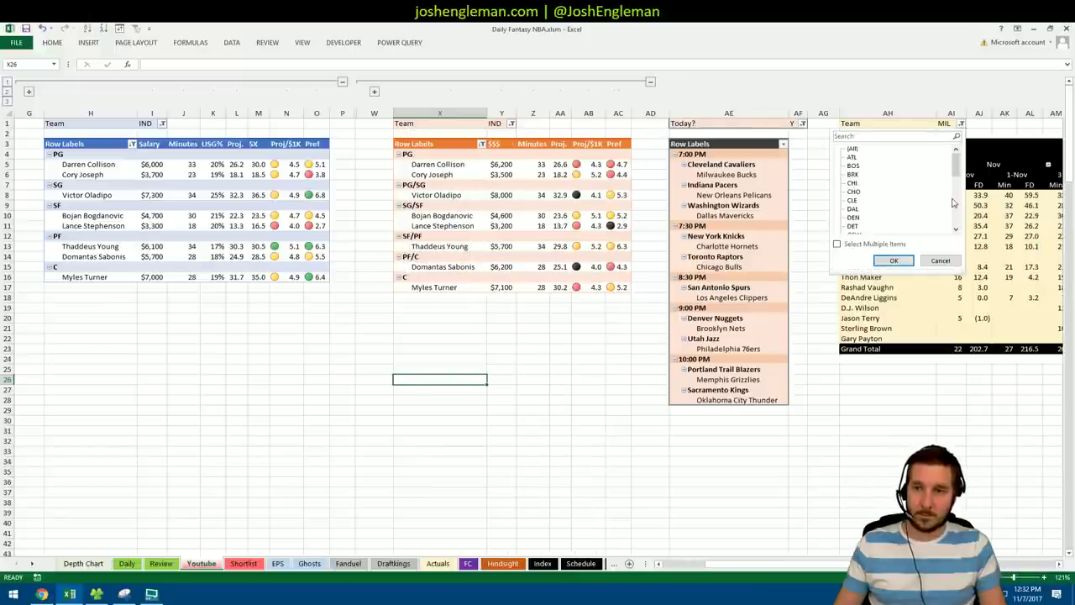
pyautogui.scroll(-1, 953, 202)
pyautogui.click(852, 178)
pyautogui.click(894, 261)
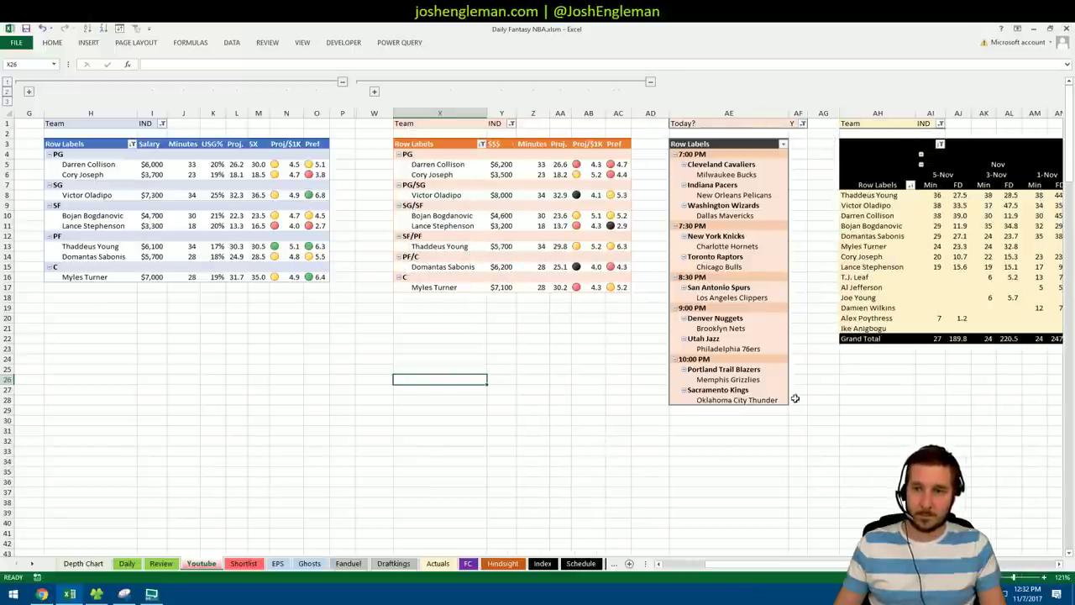
# - Review the Indiana projections and compare Victor Oladipo's salary in the blue and orange tables
pyautogui.click(590, 398)
pyautogui.click(254, 320)
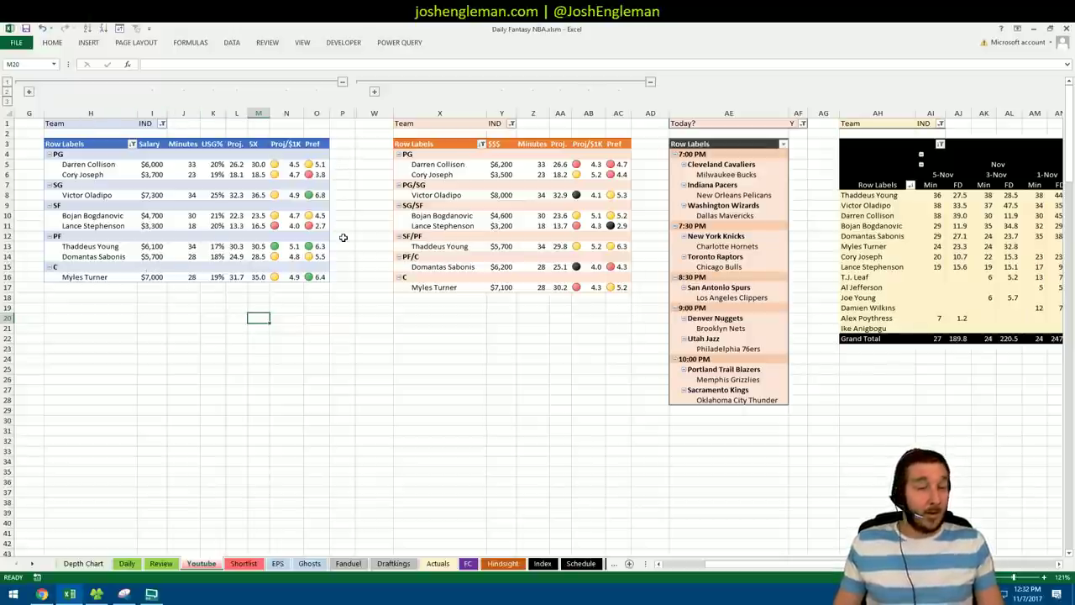
pyautogui.click(320, 287)
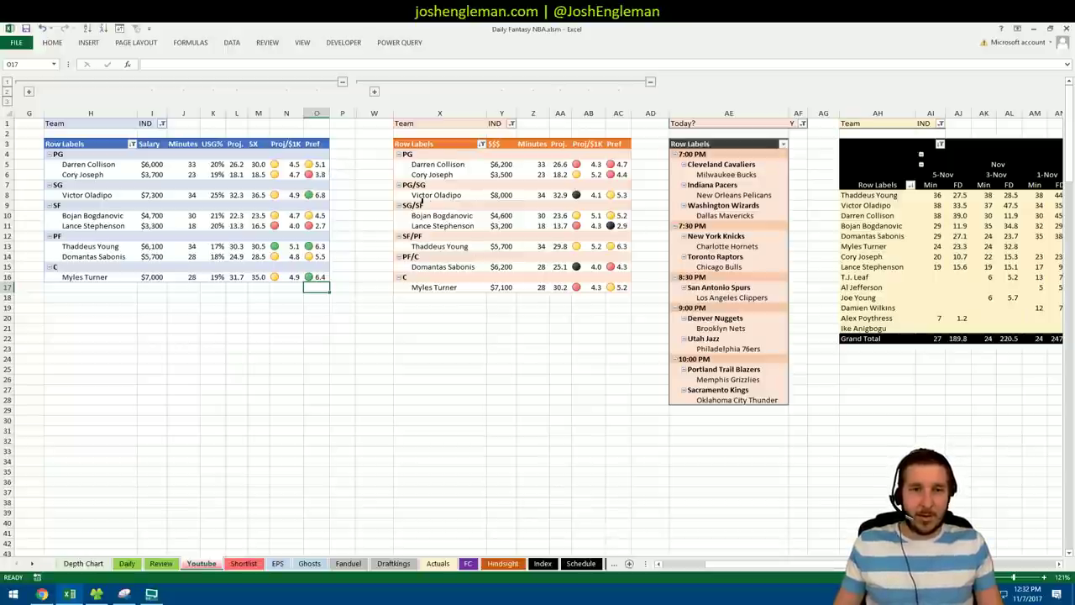
pyautogui.click(158, 195)
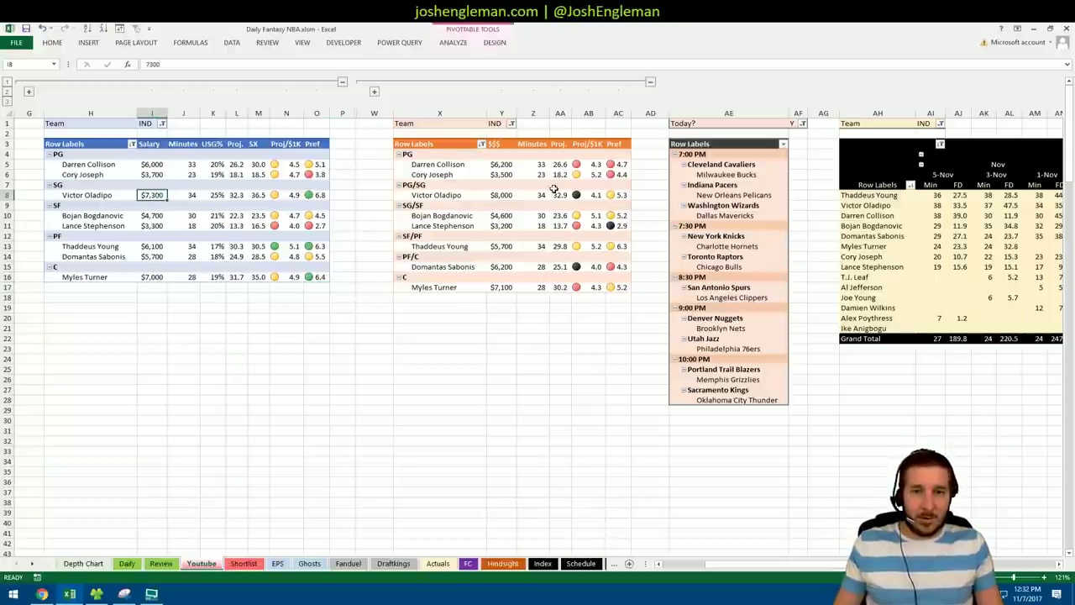
pyautogui.click(506, 193)
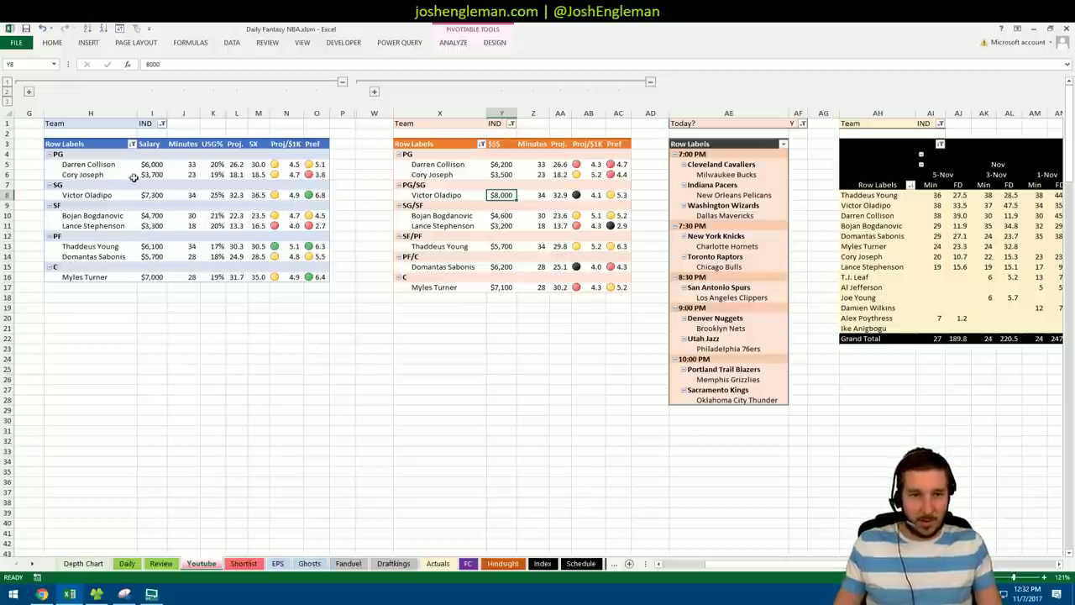
pyautogui.click(588, 378)
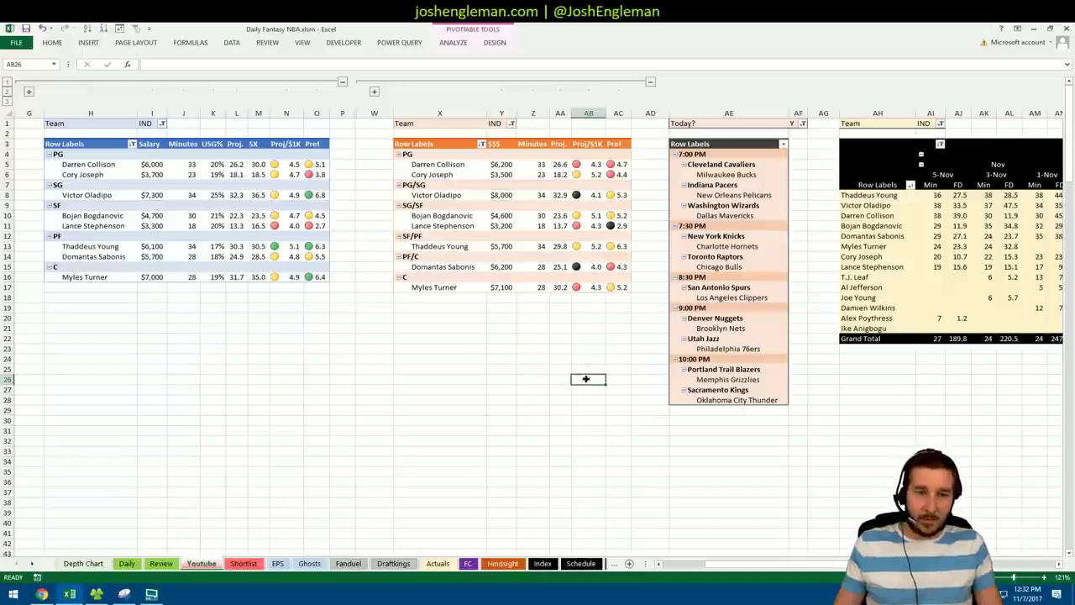
# - Check Victor Oladipo's FD points for the 5-Nov game in the yellow log, and return to the projection tables
pyautogui.hscroll(5, 538, 336)
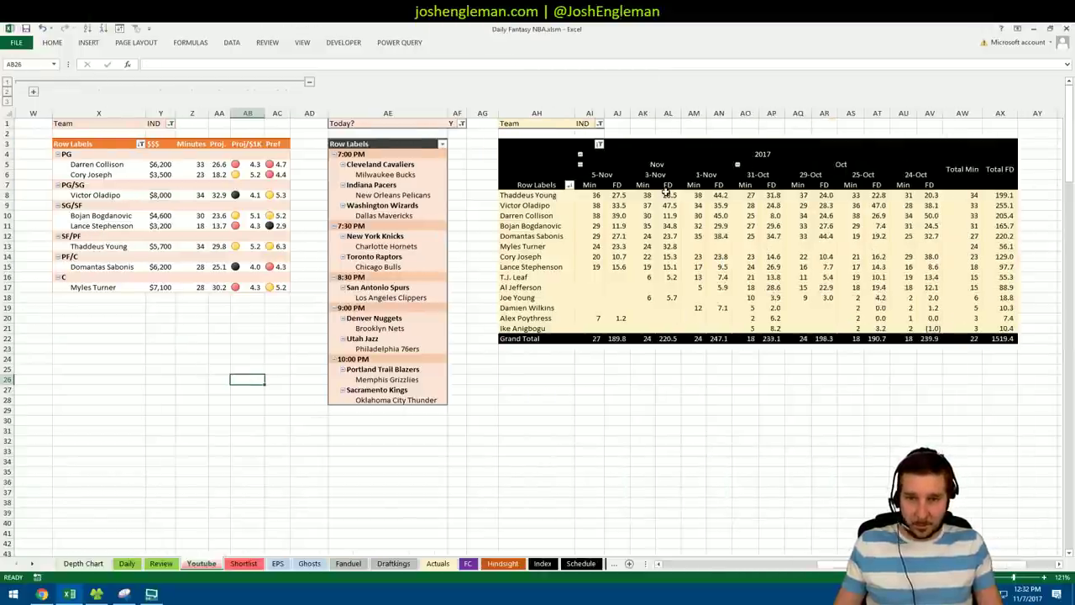
pyautogui.click(623, 206)
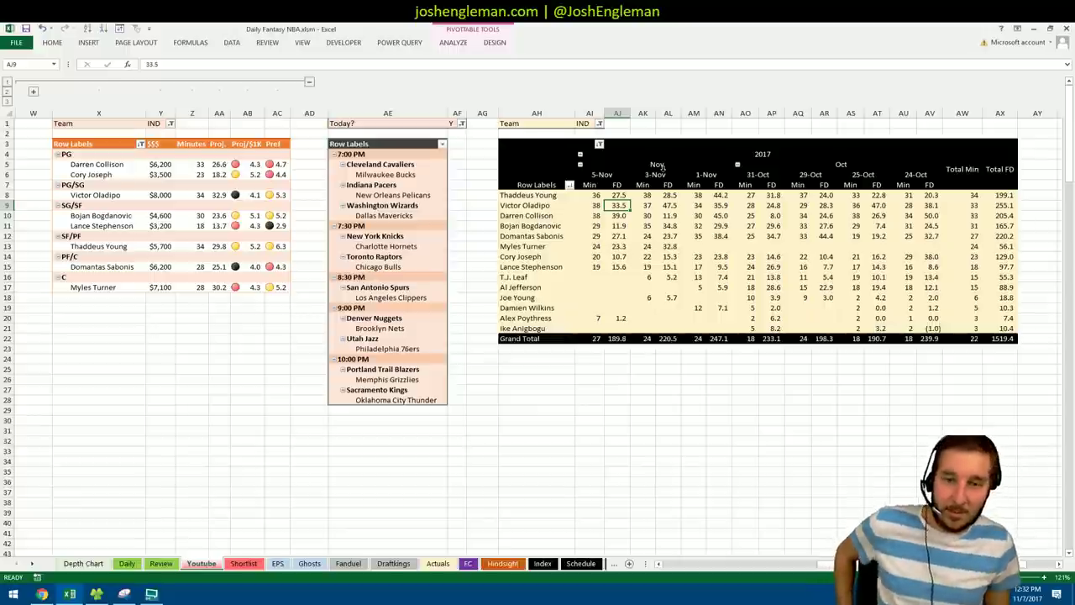
pyautogui.click(764, 564)
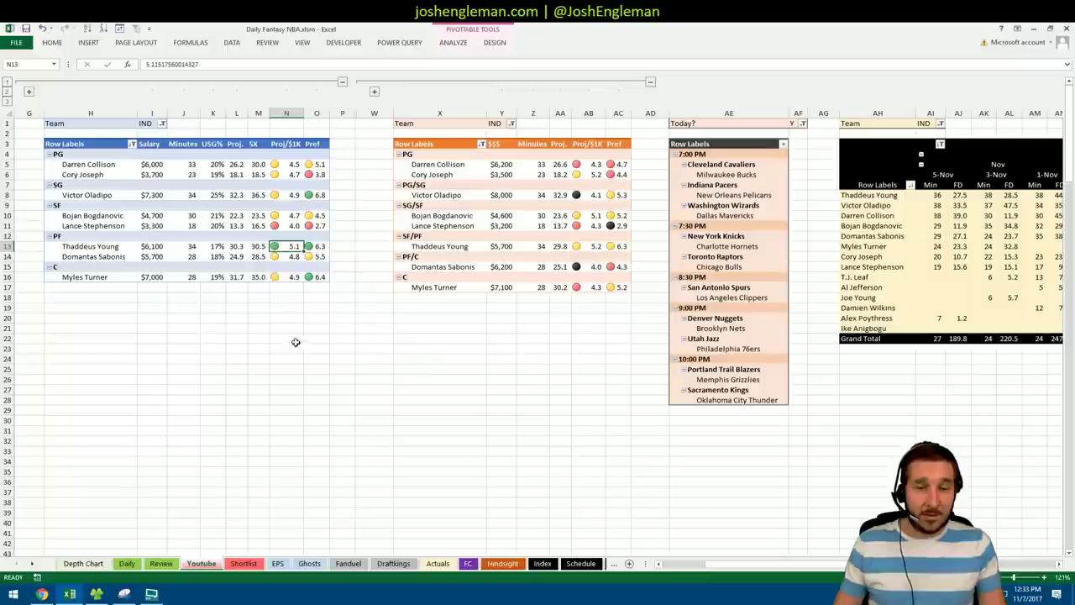
pyautogui.click(259, 327)
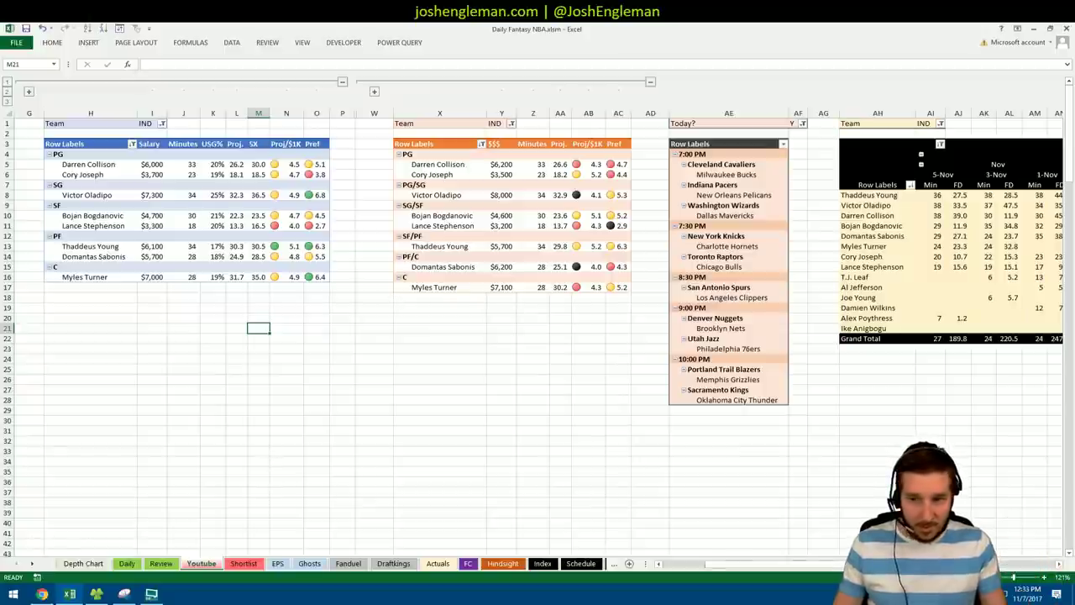
# - Examine Thaddeus Young's minutes and FD points for the 5-Nov, 3-Nov and 1-Nov games, and return to the projection tables
pyautogui.moveTo(723, 564); pyautogui.dragTo(840, 563)
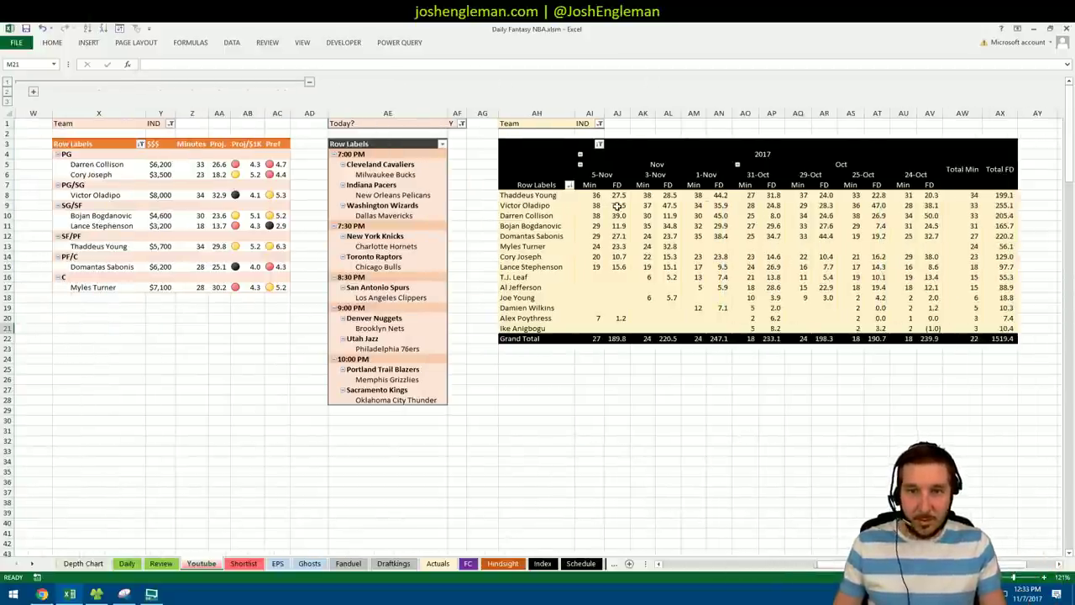
pyautogui.click(593, 196)
pyautogui.click(647, 196)
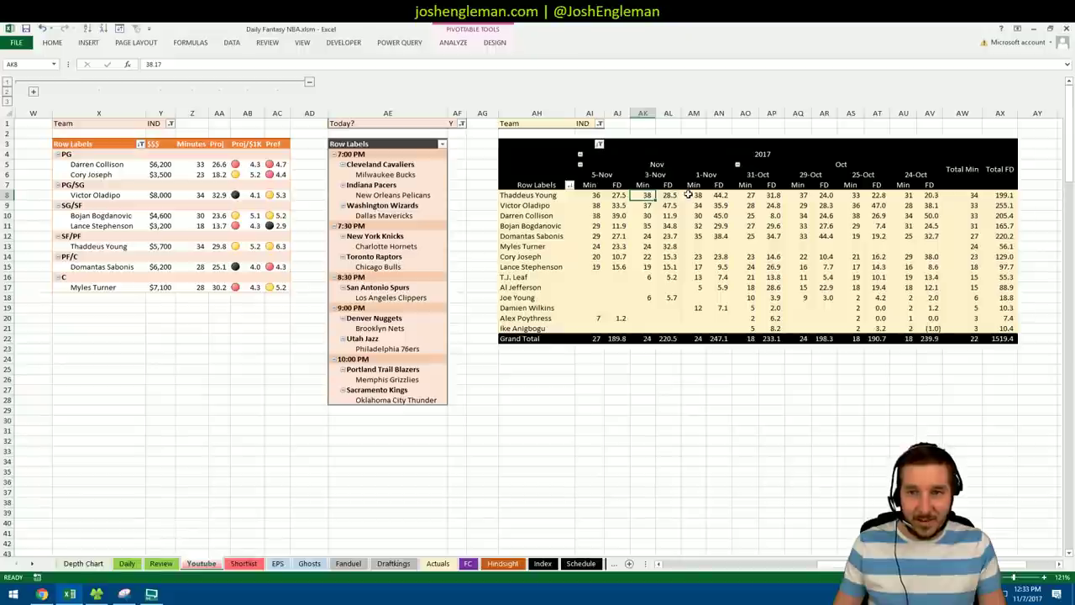
pyautogui.click(688, 194)
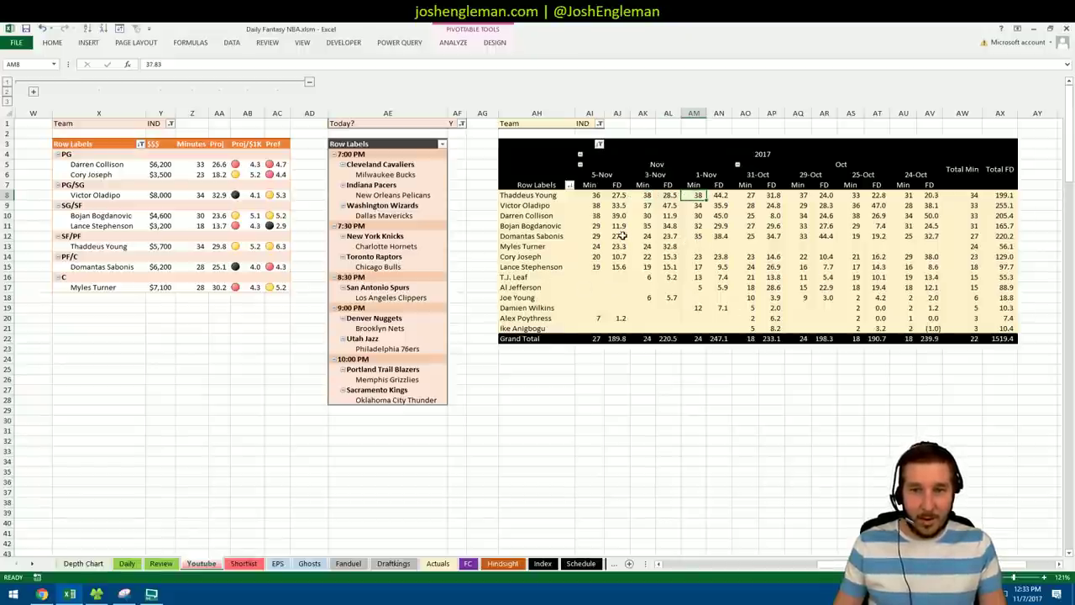
pyautogui.moveTo(651, 229)
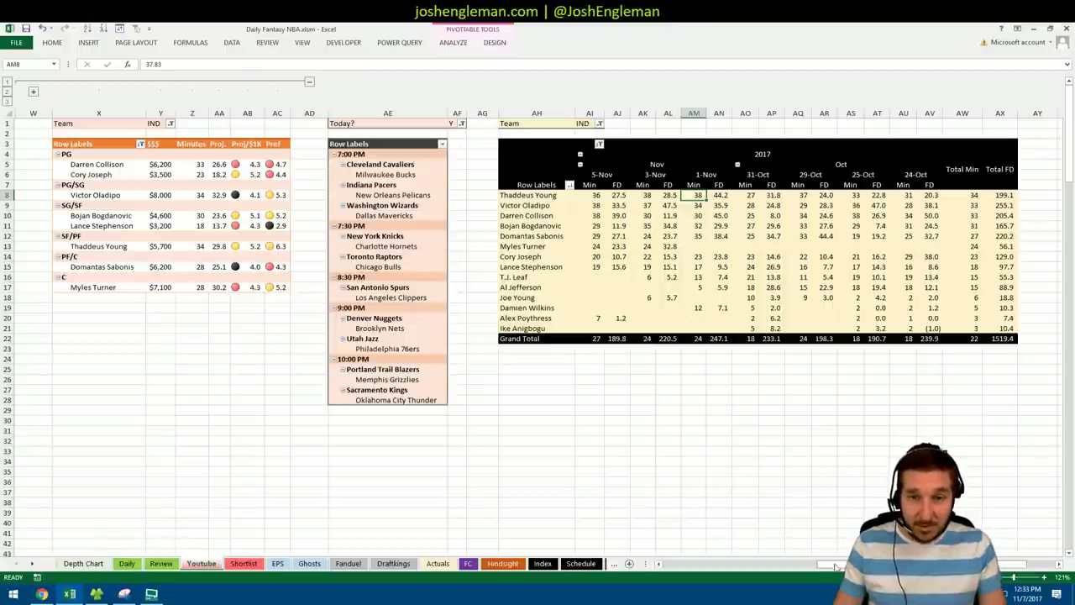
pyautogui.moveTo(831, 563)
pyautogui.mouseDown()
pyautogui.moveTo(709, 561)
pyautogui.moveTo(838, 564)
pyautogui.mouseUp()
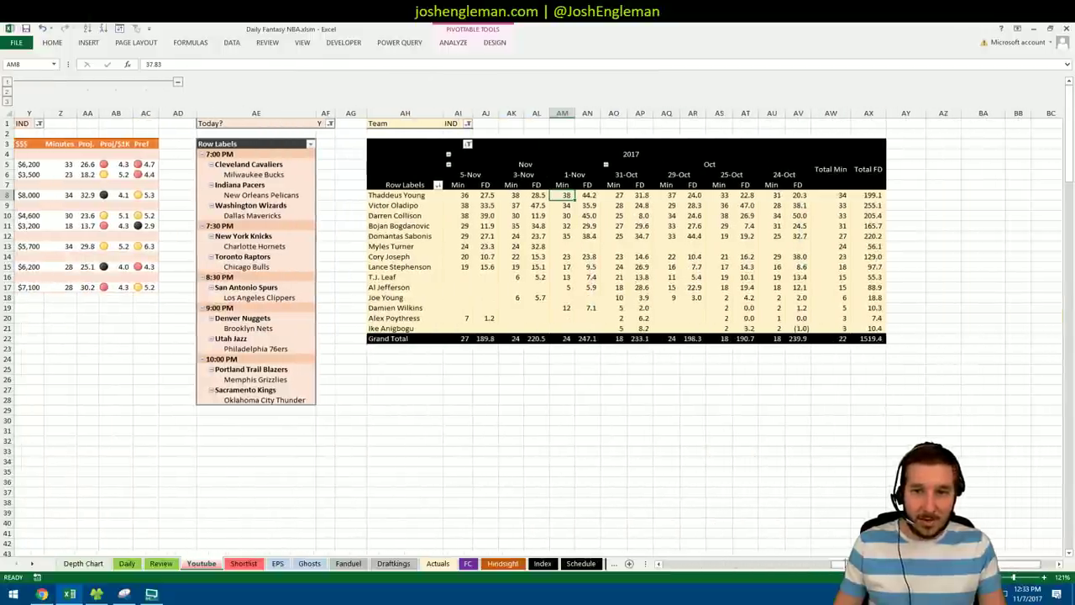
pyautogui.click(491, 198)
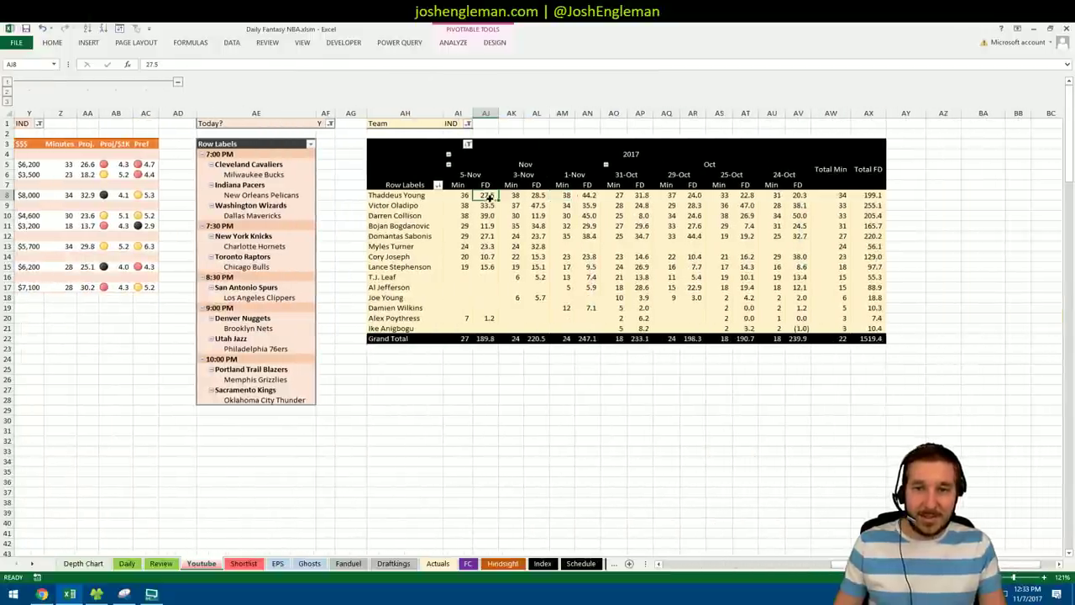
pyautogui.click(539, 195)
pyautogui.click(591, 195)
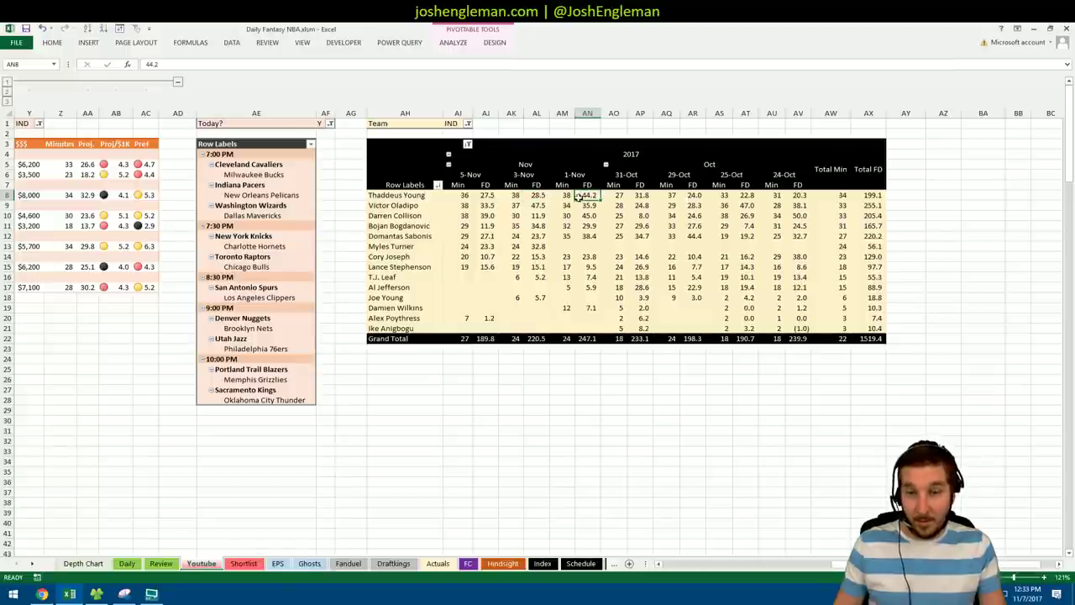
pyautogui.click(719, 399)
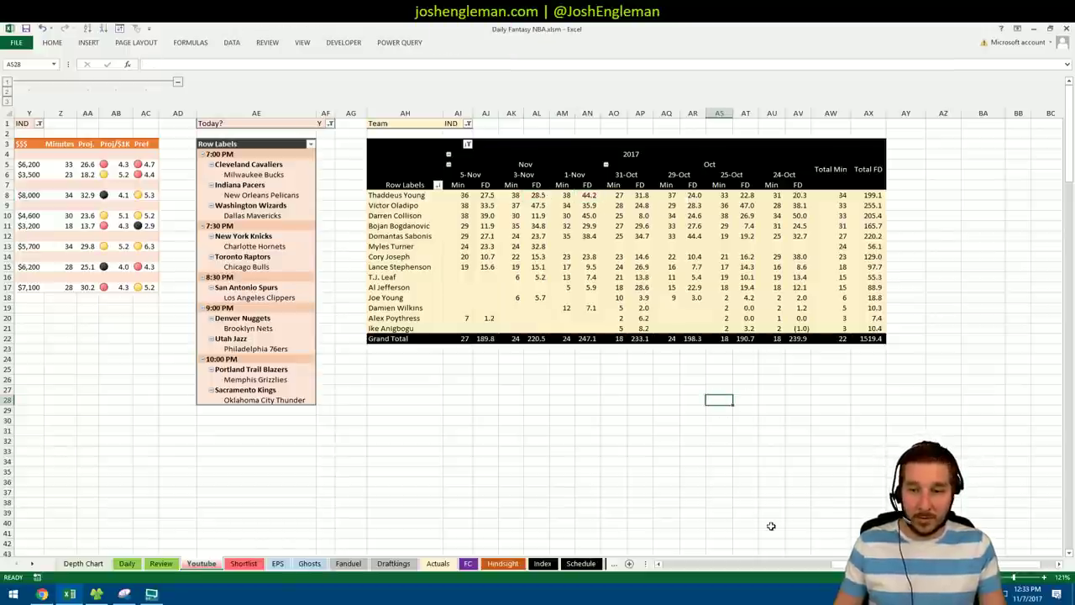
pyautogui.click(773, 564)
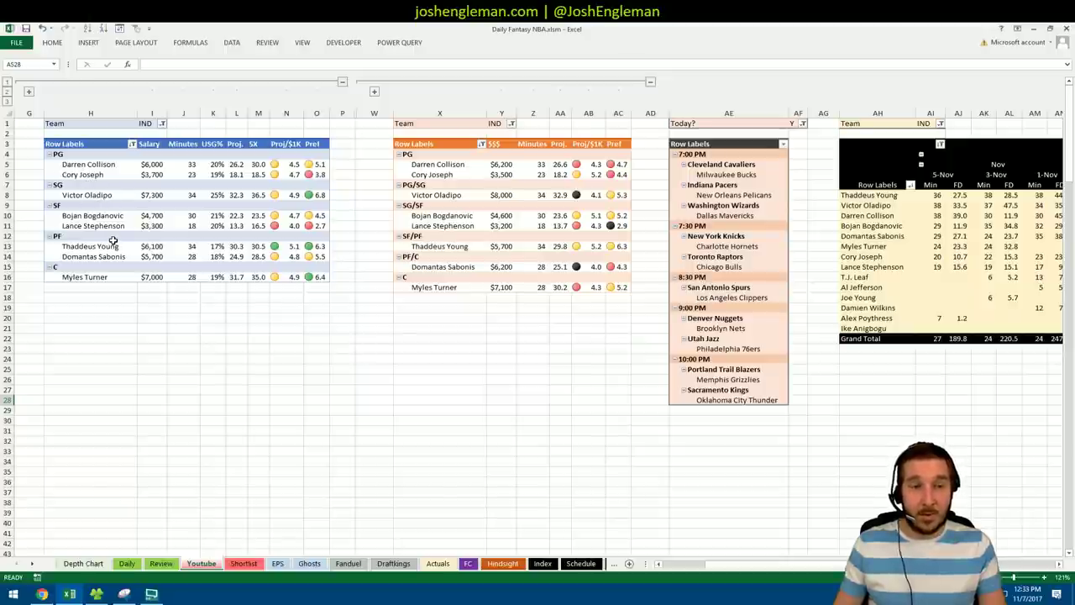
# - Review the remaining Indiana players in the blue projection table, including Domantas Sabonis's usage rate
pyautogui.click(150, 298)
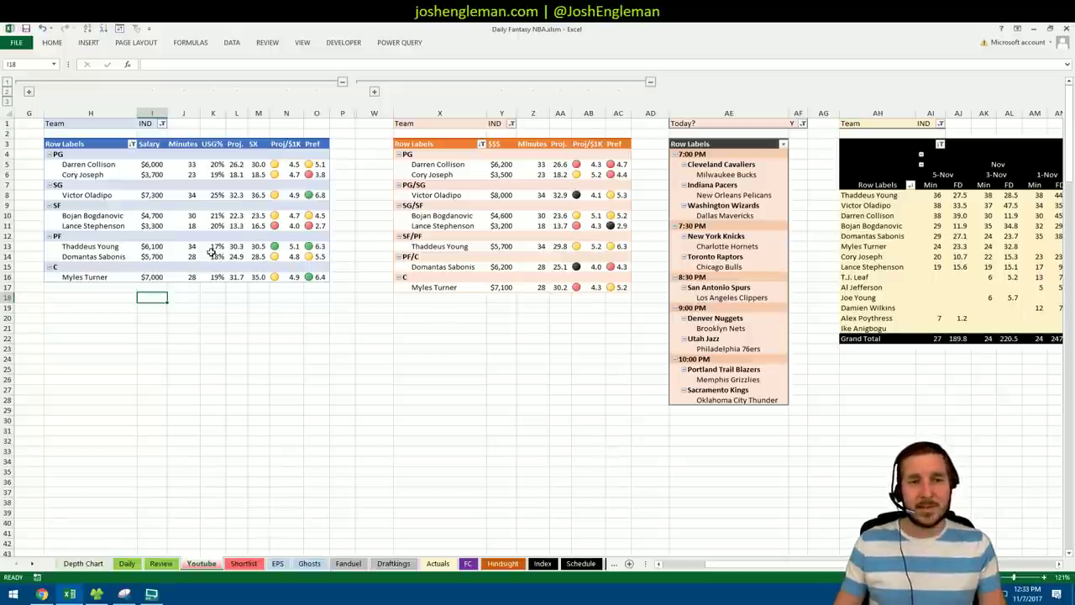
pyautogui.moveTo(211, 252)
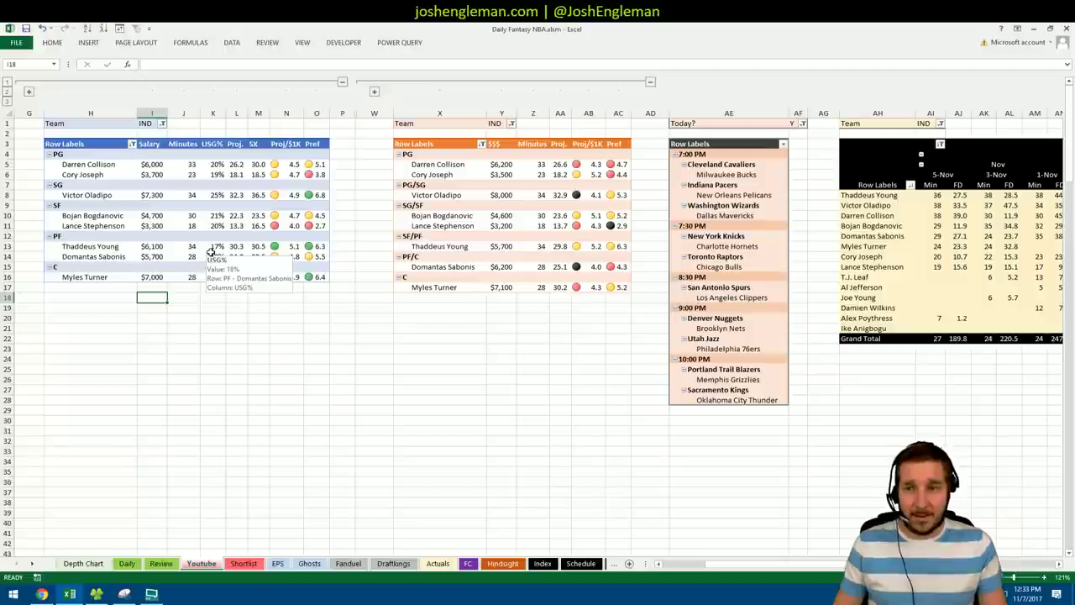
pyautogui.click(179, 299)
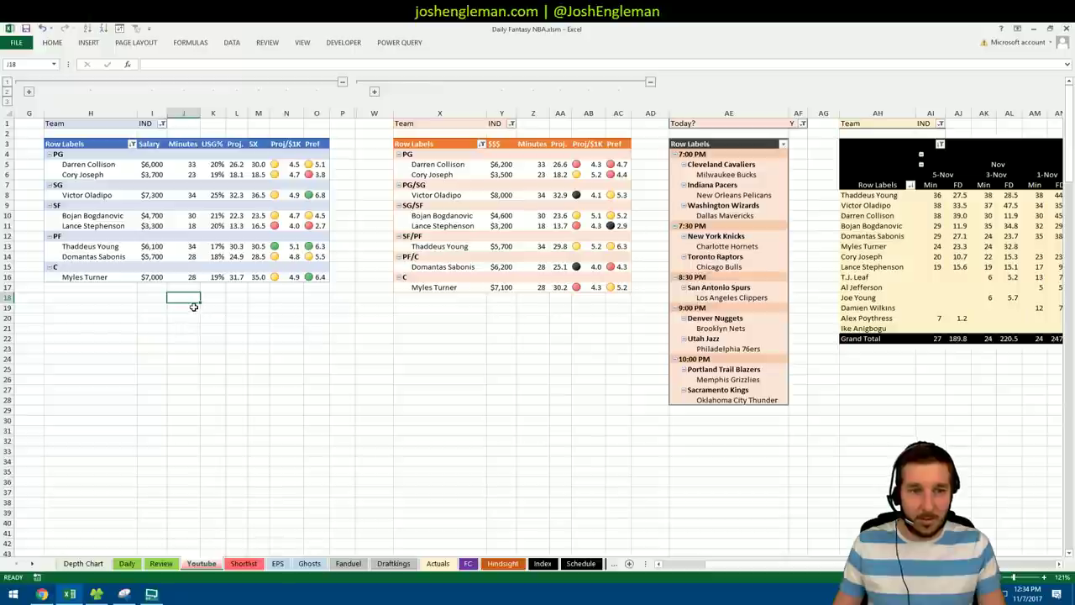
pyautogui.click(193, 307)
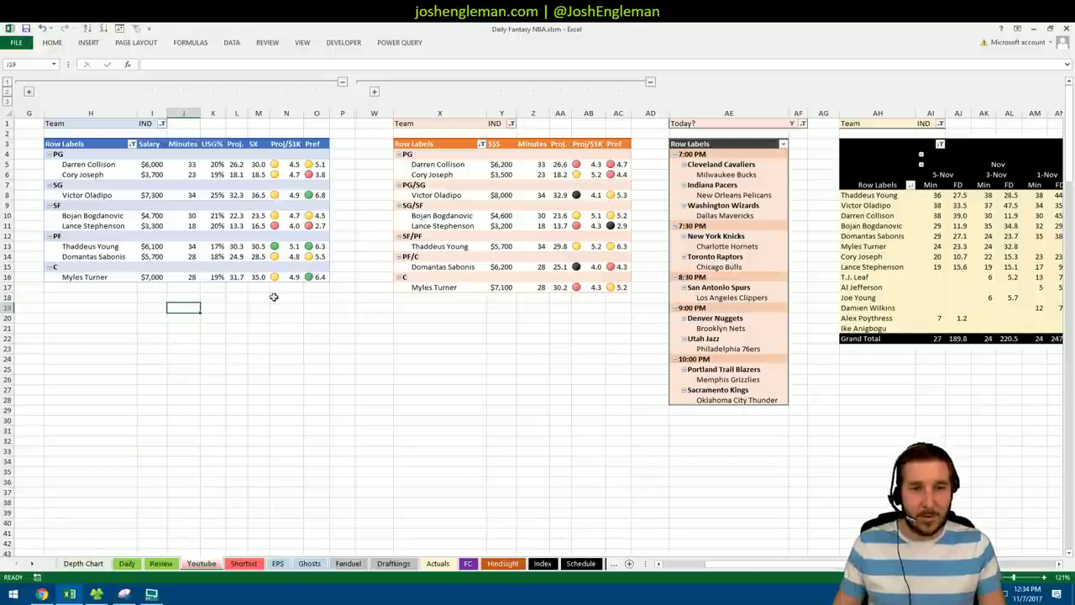
pyautogui.click(220, 294)
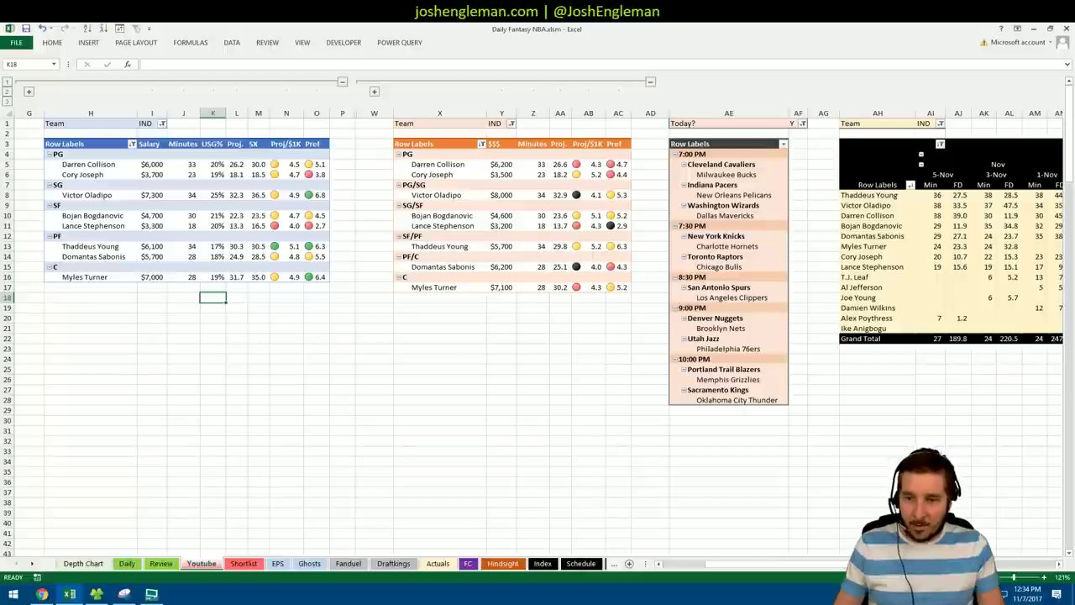
# - Check Darren Collison's FD points for the 3-Nov and 5-Nov games in the yellow log, and return to the projection tables
pyautogui.moveTo(709, 564); pyautogui.dragTo(785, 563)
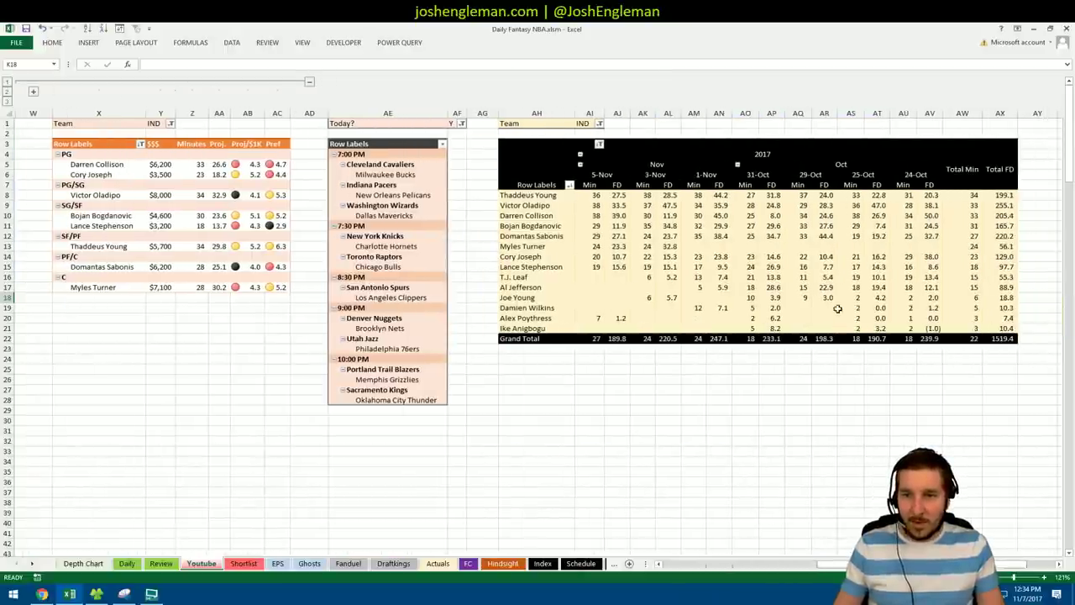
pyautogui.click(669, 215)
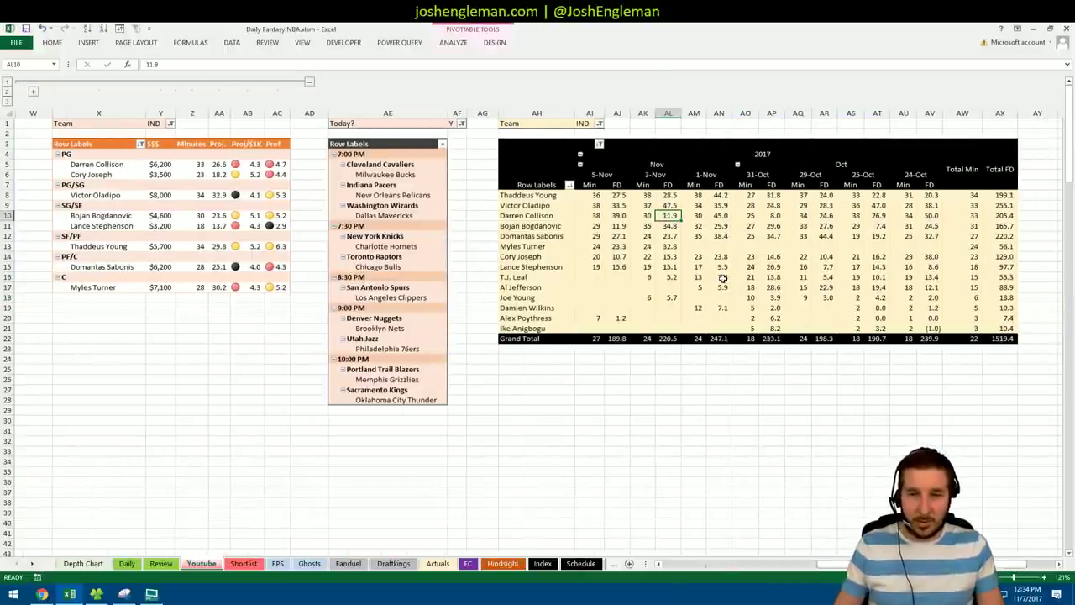
pyautogui.press('Left')
pyautogui.press('Left')
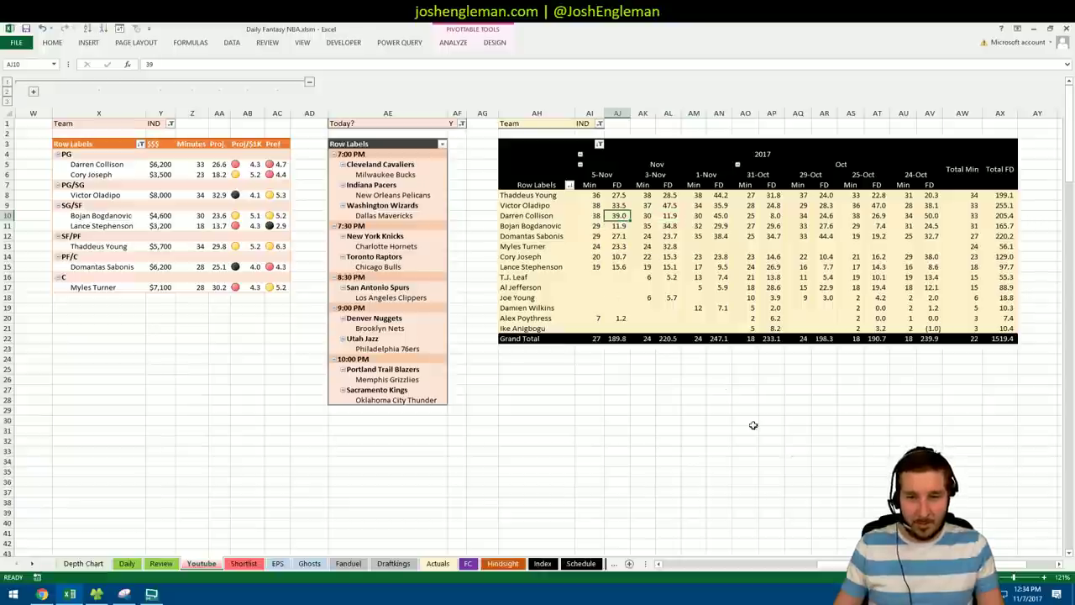
pyautogui.click(669, 568)
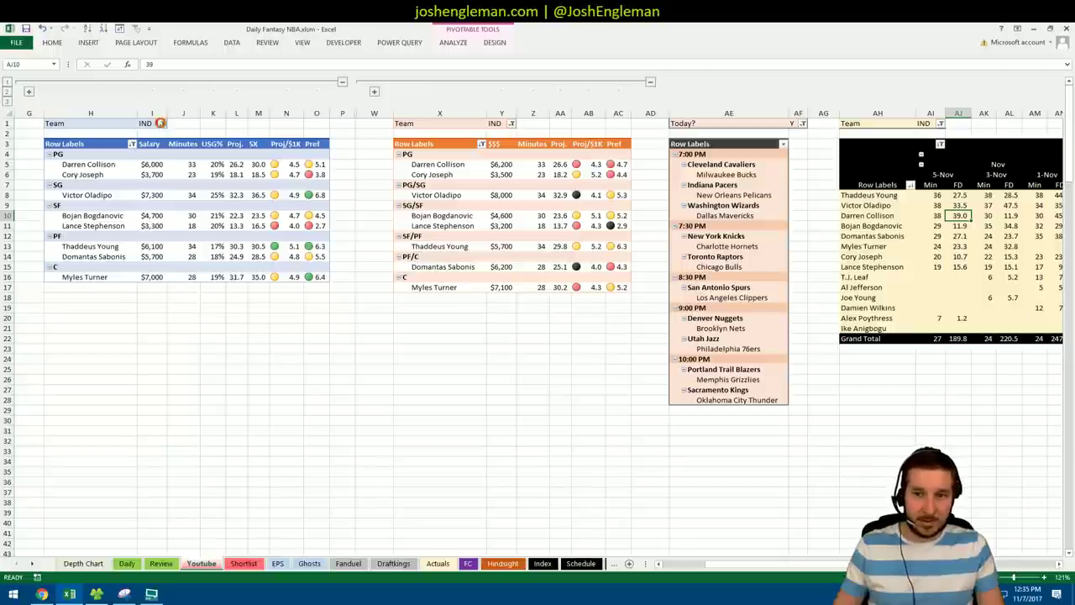
# - Filter the blue projection table to team NOP
pyautogui.click(162, 124)
pyautogui.moveTo(158, 168); pyautogui.dragTo(157, 193)
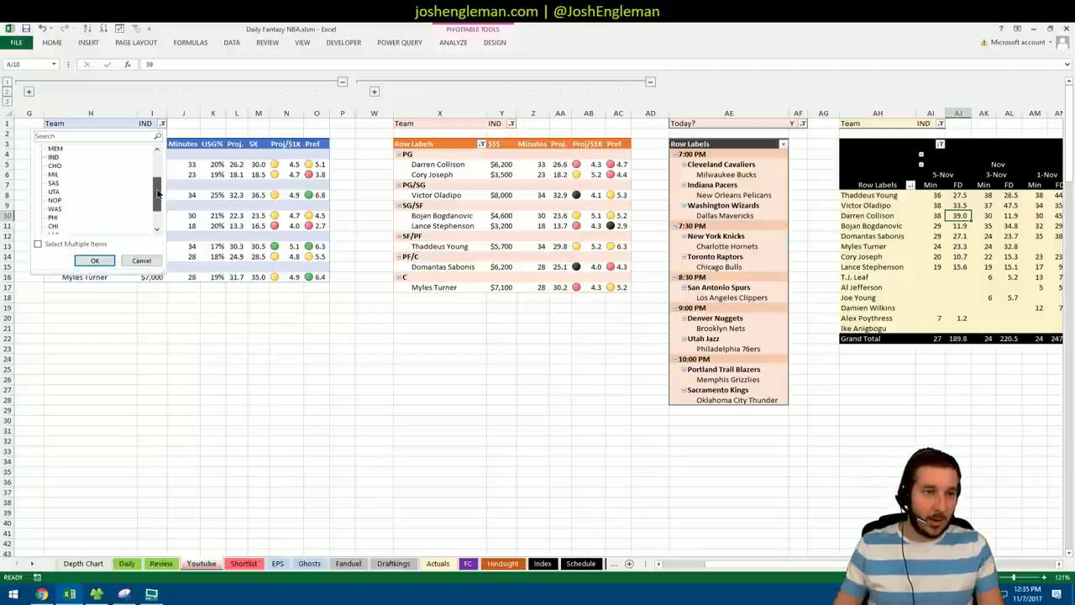
pyautogui.click(54, 199)
pyautogui.click(95, 260)
# - Filter the orange projection table to team NOP
pyautogui.click(515, 123)
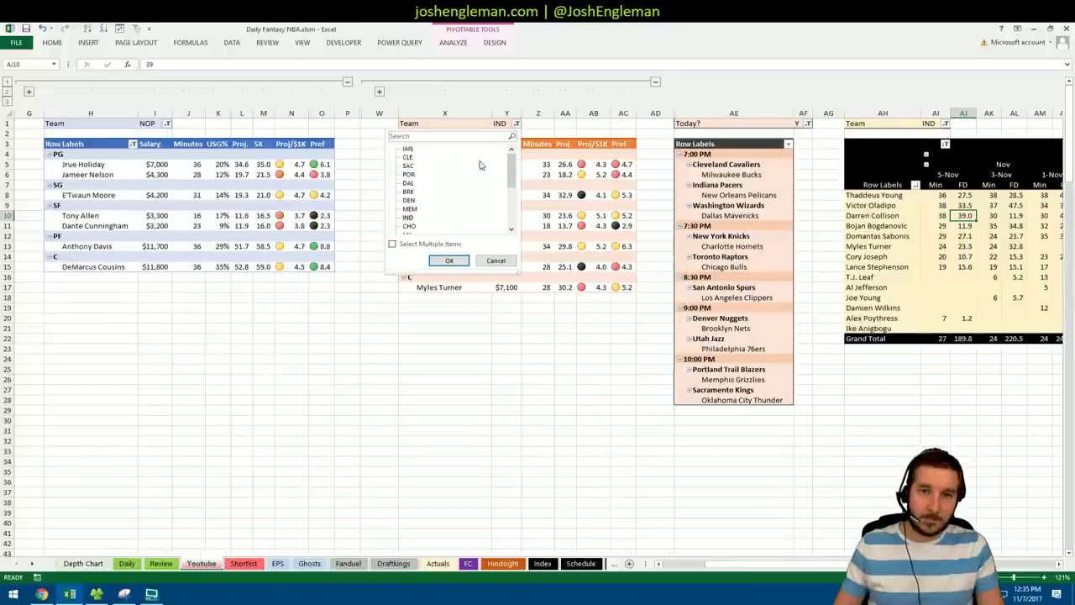
pyautogui.moveTo(511, 172); pyautogui.dragTo(512, 201)
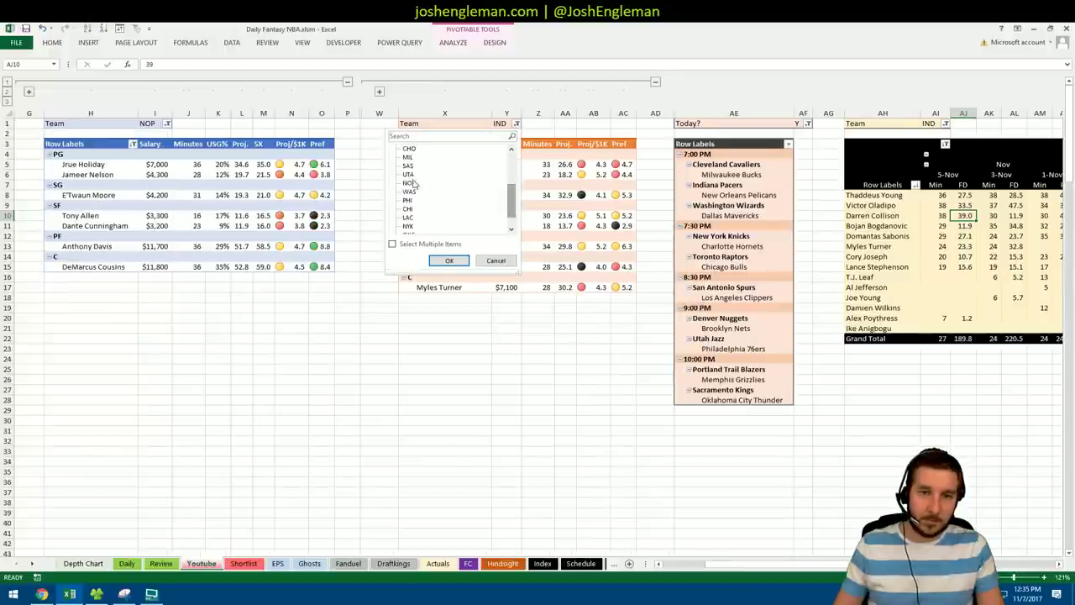
pyautogui.click(409, 183)
pyautogui.click(450, 260)
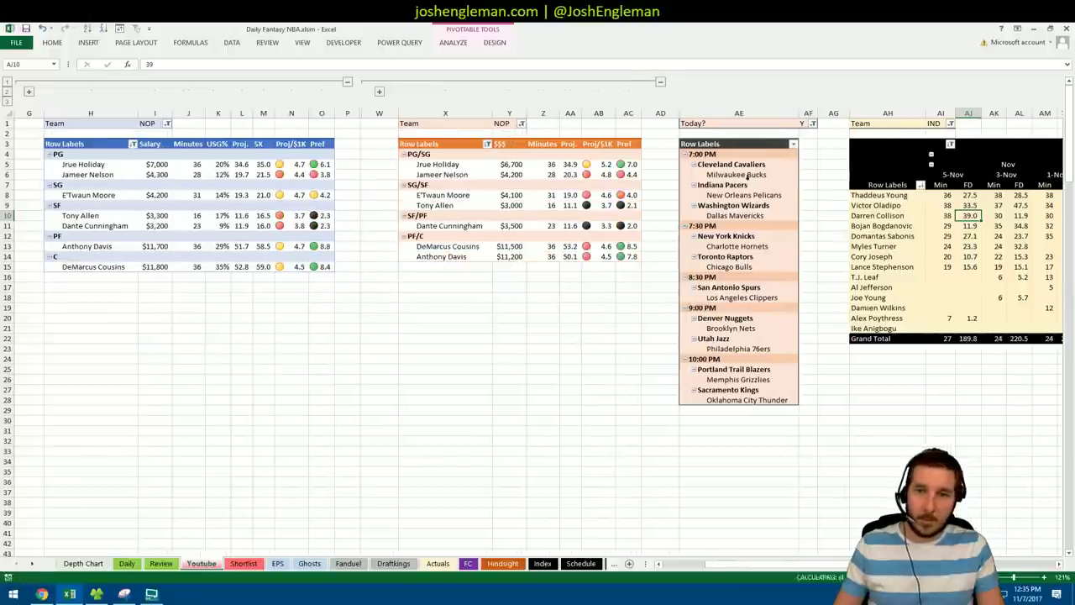
# - Filter the yellow per-game log of minutes and FD points to team NOP
pyautogui.click(947, 123)
pyautogui.moveTo(944, 170); pyautogui.dragTo(945, 206)
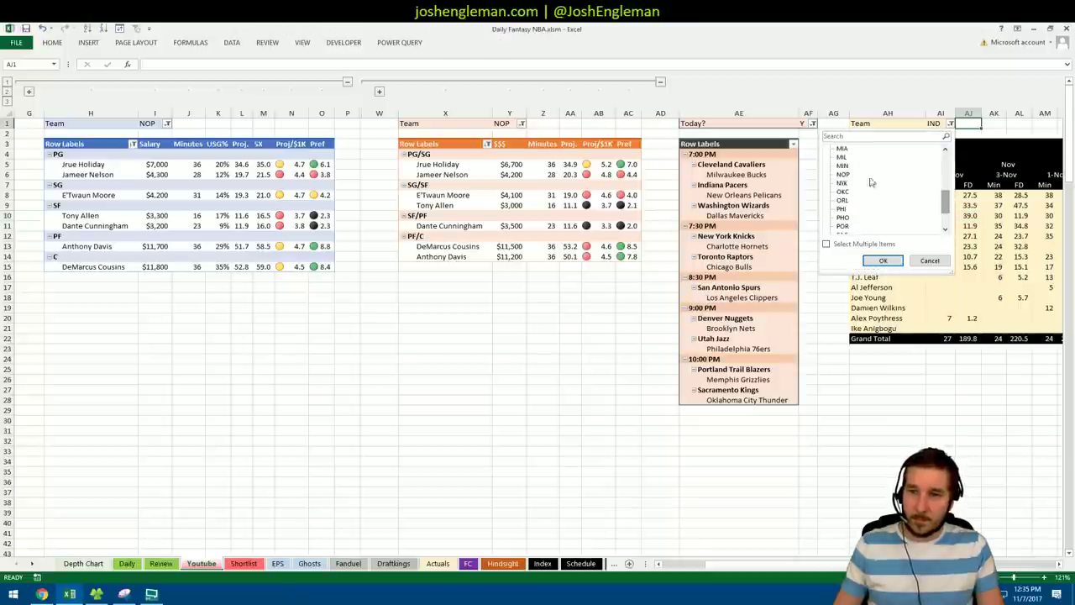
pyautogui.click(843, 174)
pyautogui.click(883, 260)
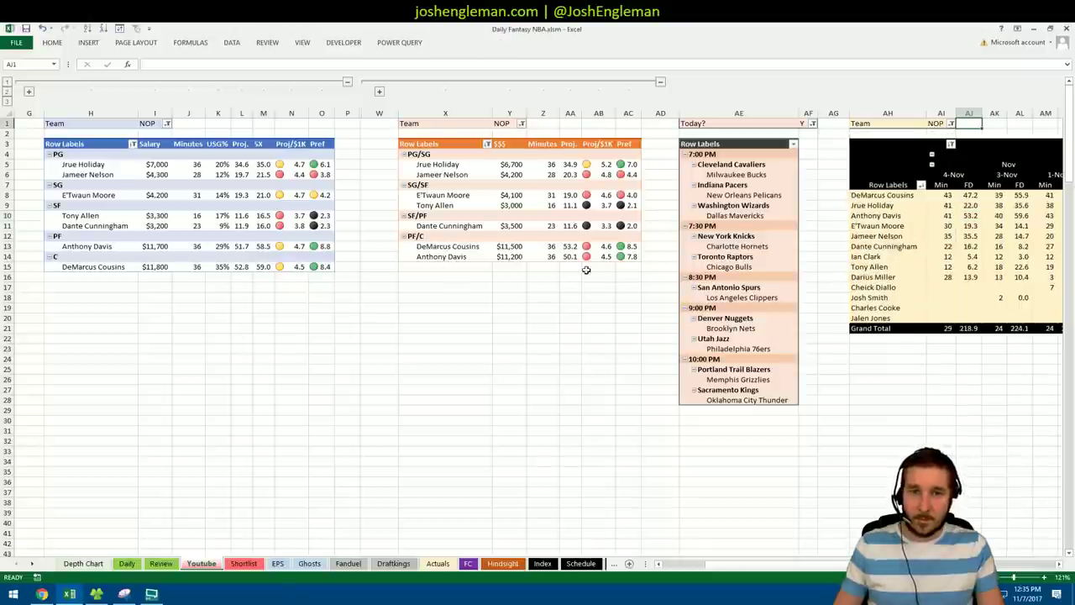
# - Review the New Orleans projections, examine the players' recent games in the yellow log, and return to the projection tables
pyautogui.click(349, 288)
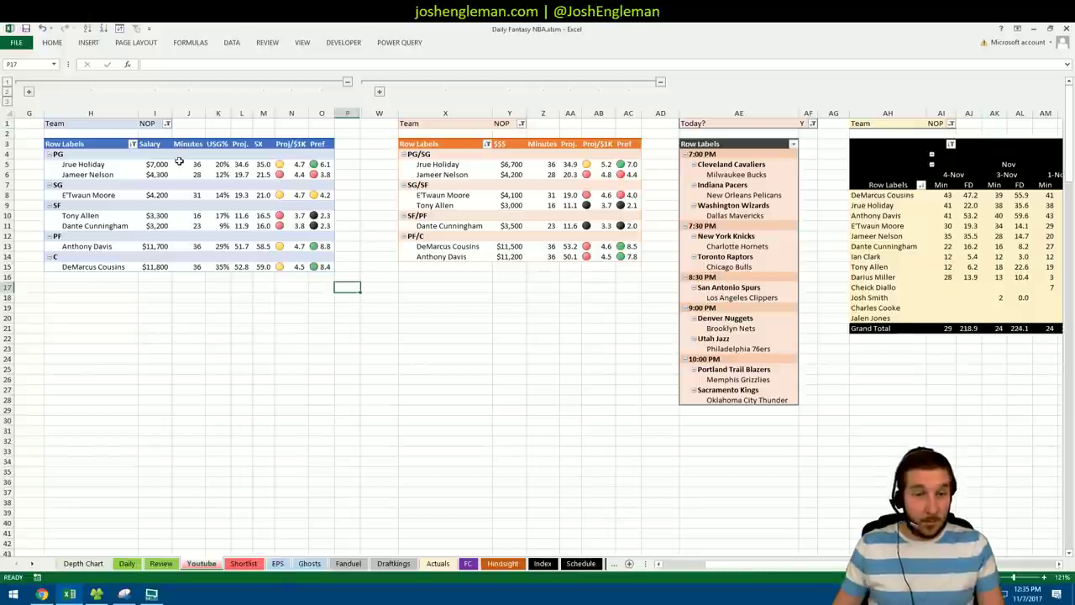
pyautogui.click(227, 307)
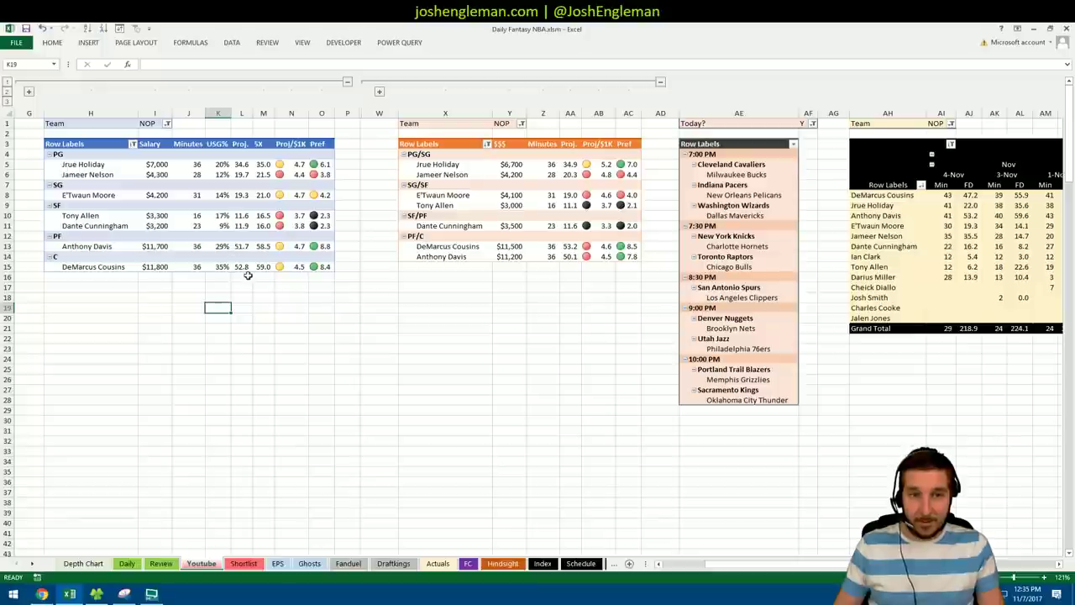
pyautogui.hscroll(3, 755, 564)
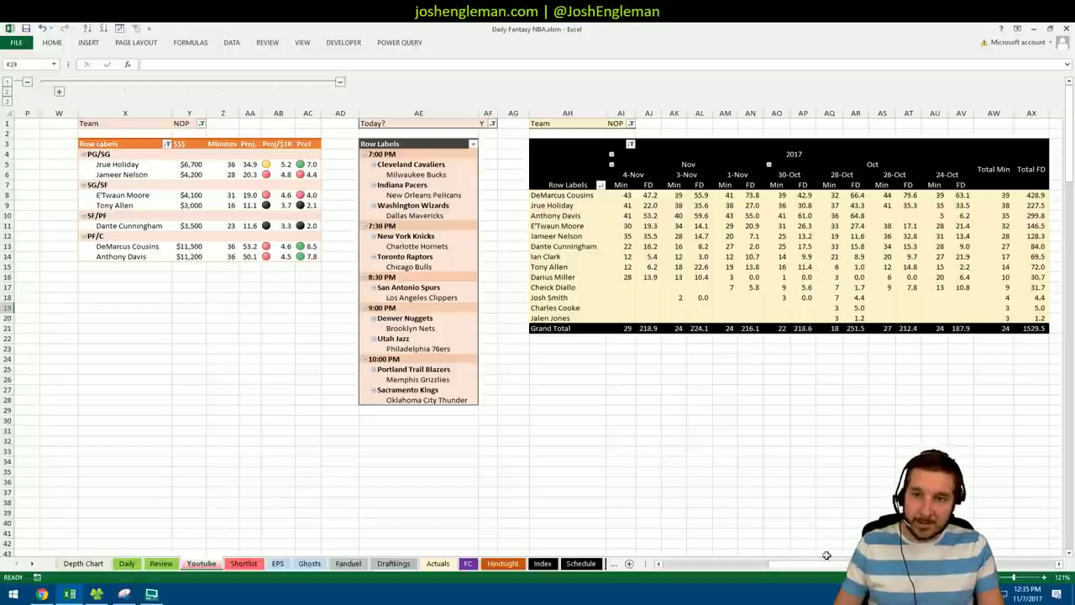
pyautogui.moveTo(827, 564); pyautogui.dragTo(744, 567)
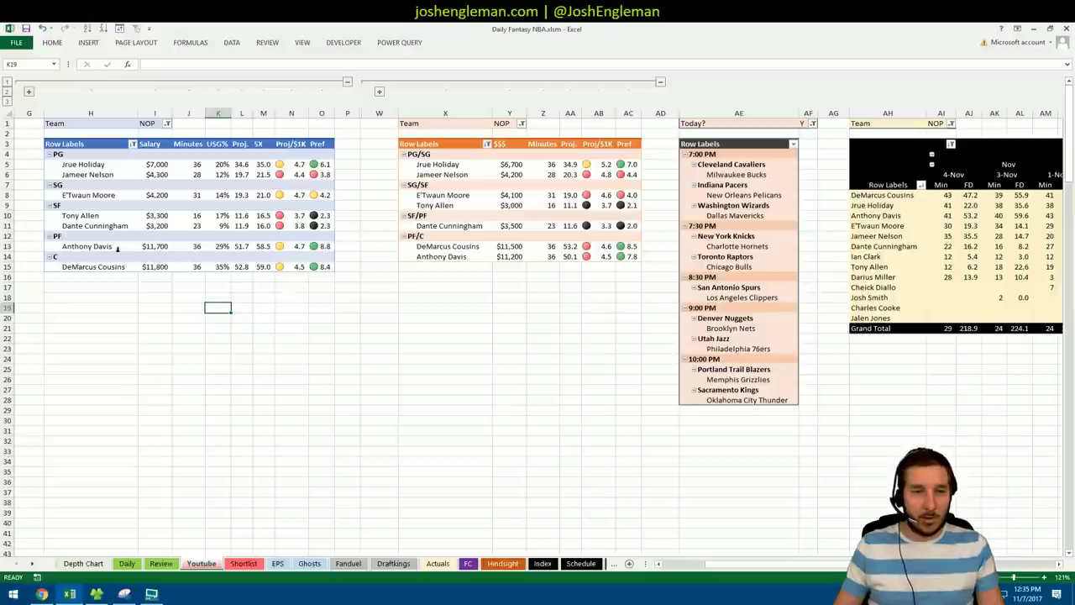
# - Compare the Anthony Davis and DeMarcus Cousins salaries and projections in the blue and orange tables
pyautogui.click(156, 307)
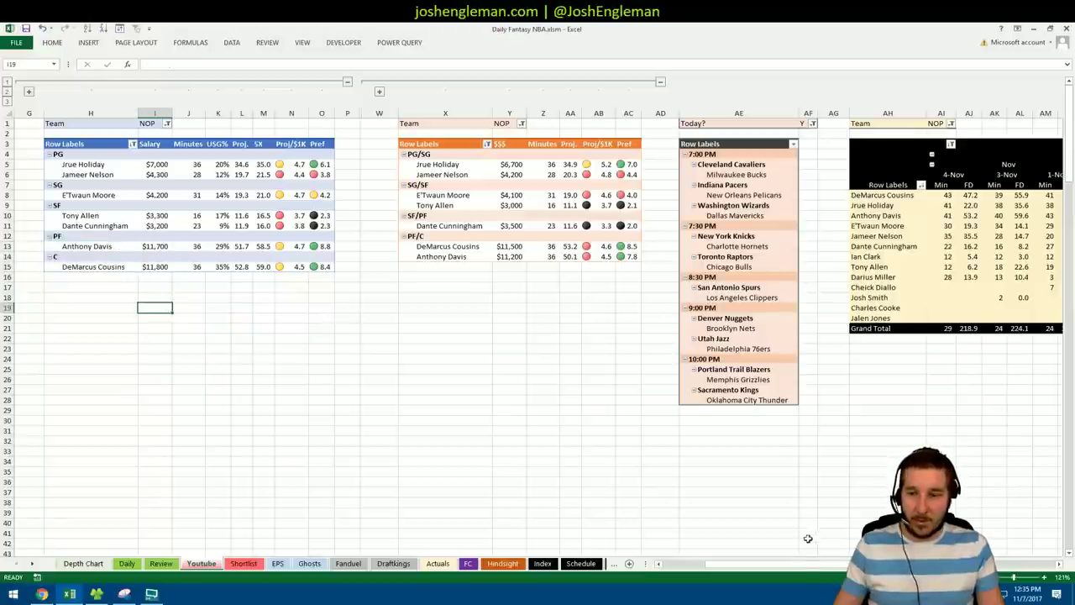
pyautogui.moveTo(802, 565); pyautogui.dragTo(773, 561)
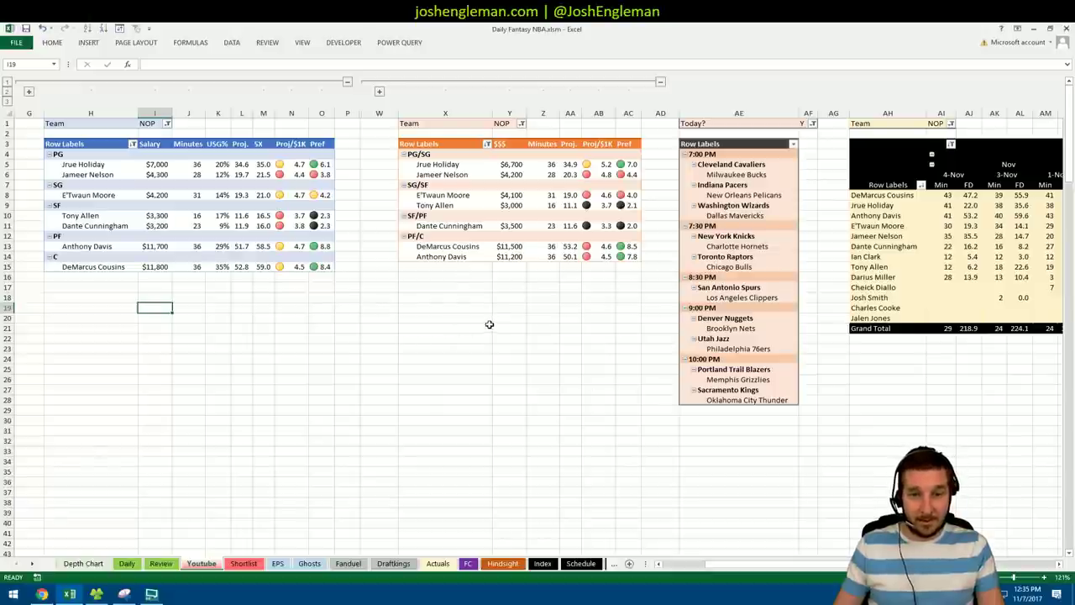
pyautogui.click(514, 317)
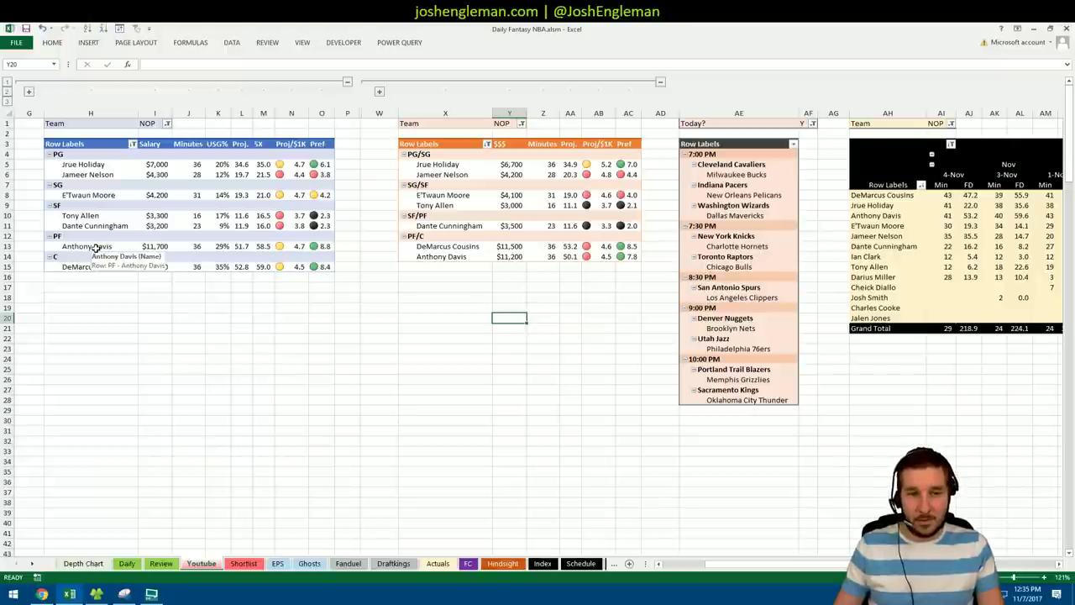
pyautogui.click(246, 318)
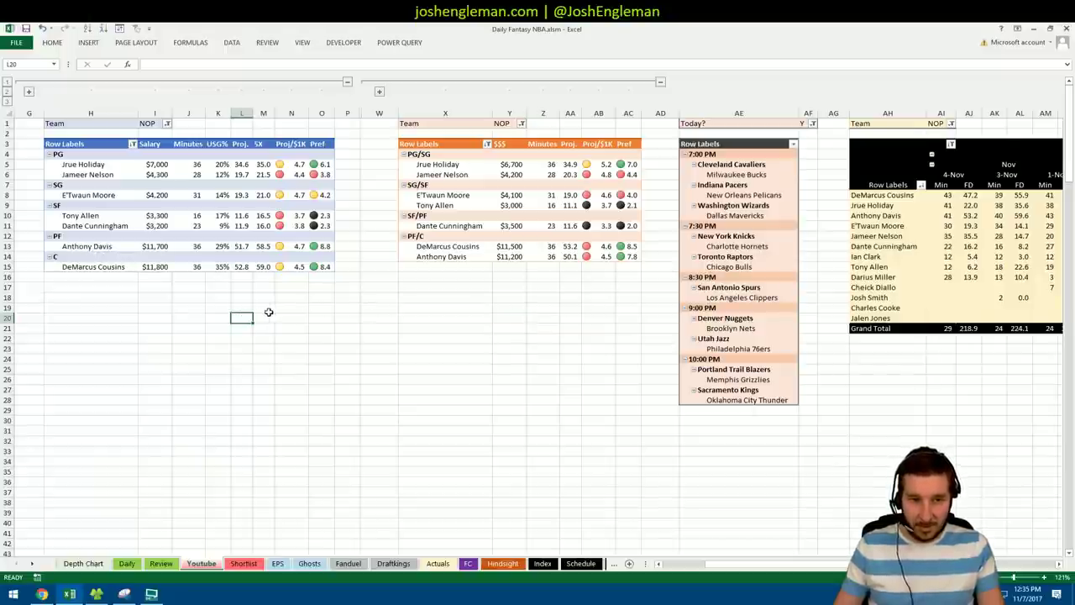
pyautogui.click(263, 289)
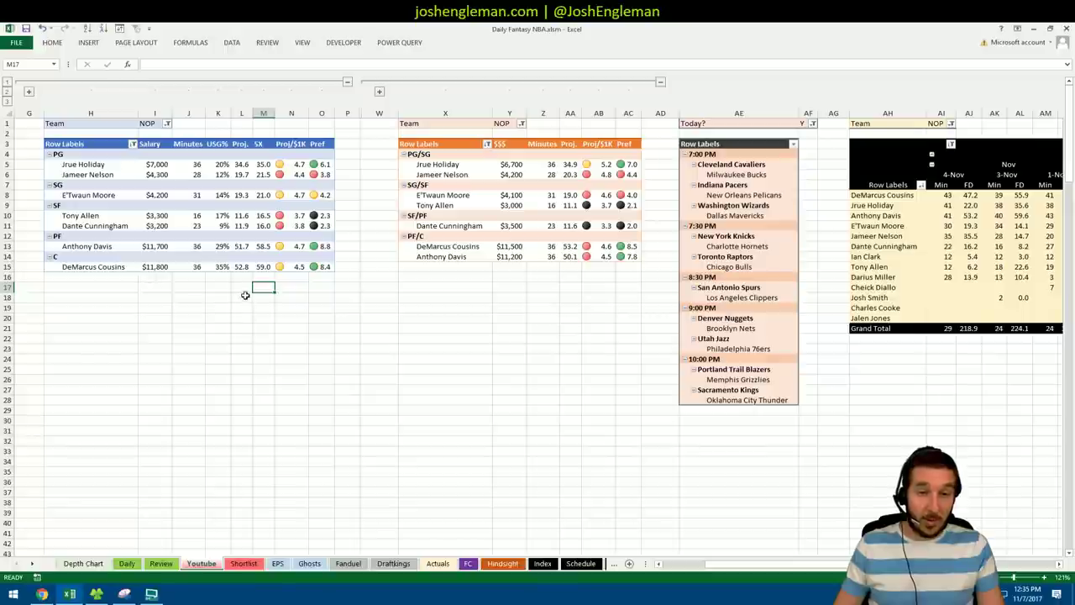
pyautogui.click(244, 287)
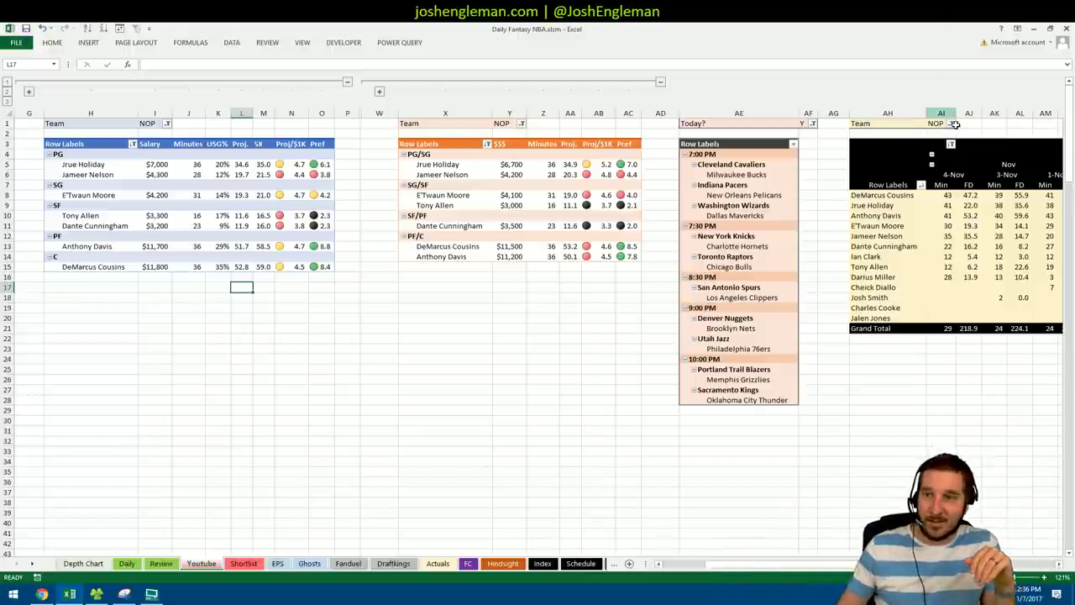
# - Locate the Washington Wizards and Dallas Mavericks game in the schedule and filter the blue projection table to team WAS
pyautogui.click(758, 216)
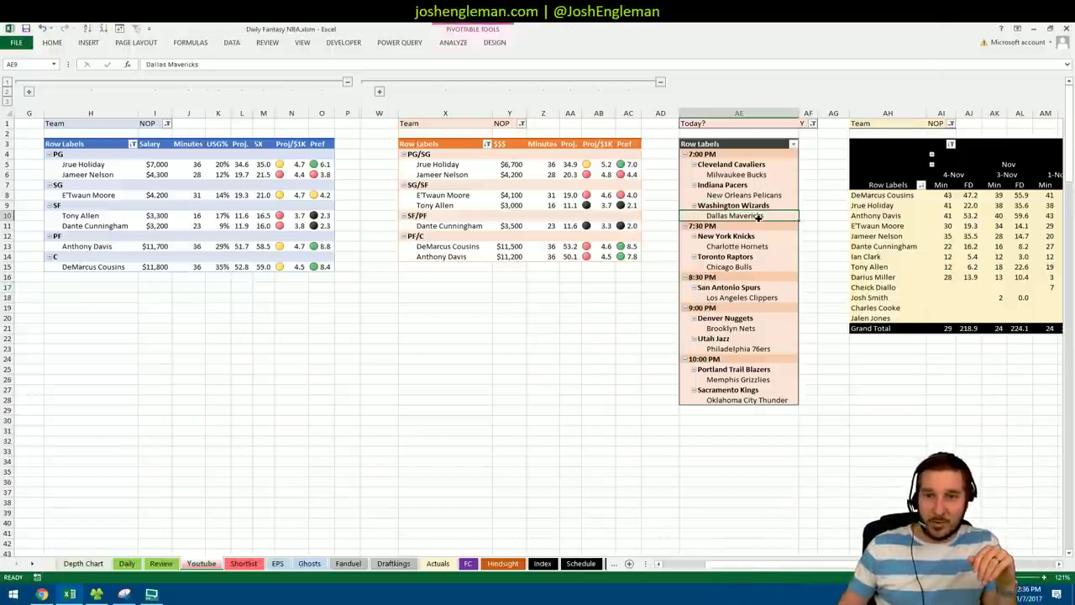
pyautogui.click(169, 125)
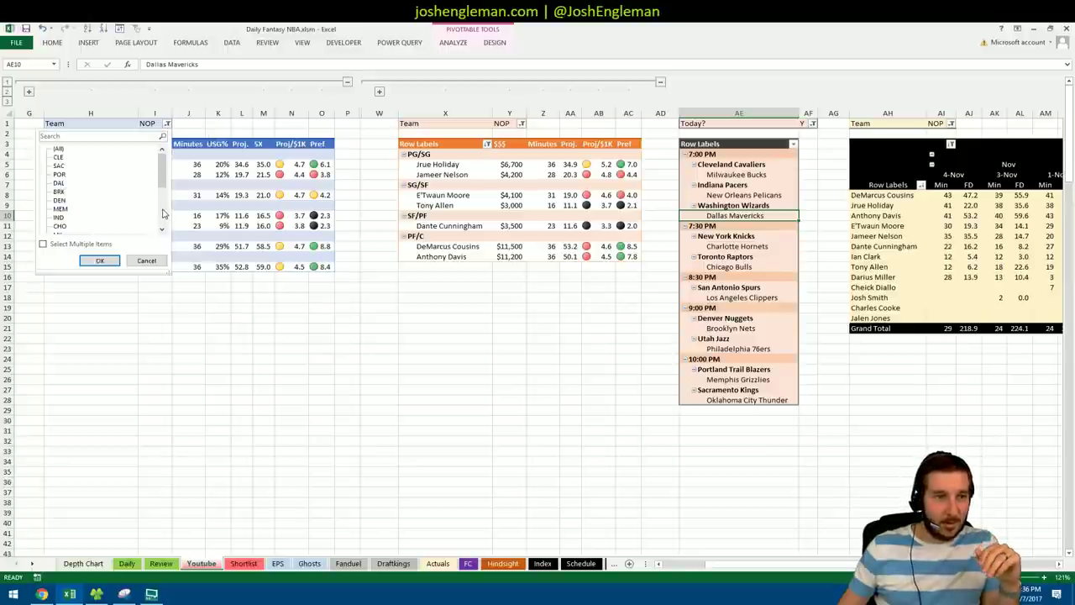
pyautogui.scroll(-3, 163, 214)
pyautogui.click(61, 200)
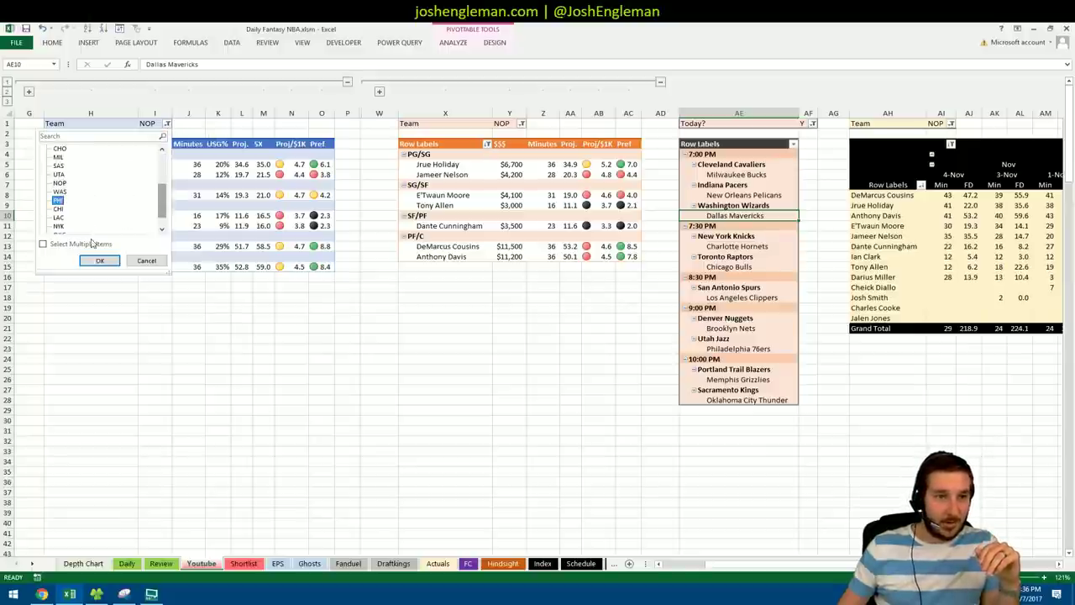
pyautogui.click(60, 191)
pyautogui.click(99, 260)
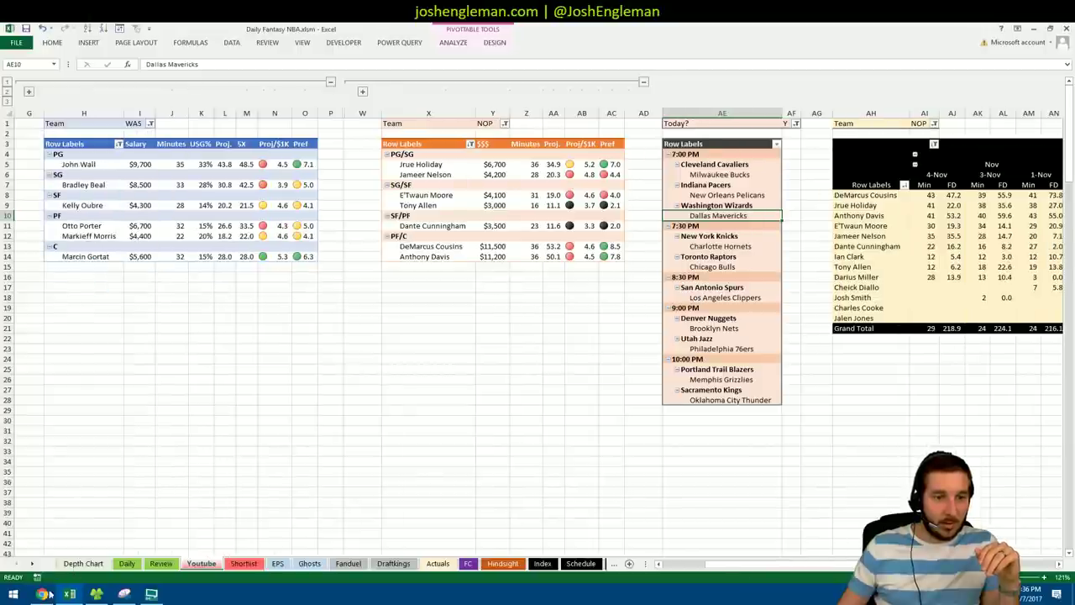
# - Switch to Chrome, check the Washington and Dallas lines on the FantasyLabs NBA Vegas dashboard, and return to the Excel workbook
pyautogui.click(46, 594)
pyautogui.scroll(-5, 88, 458)
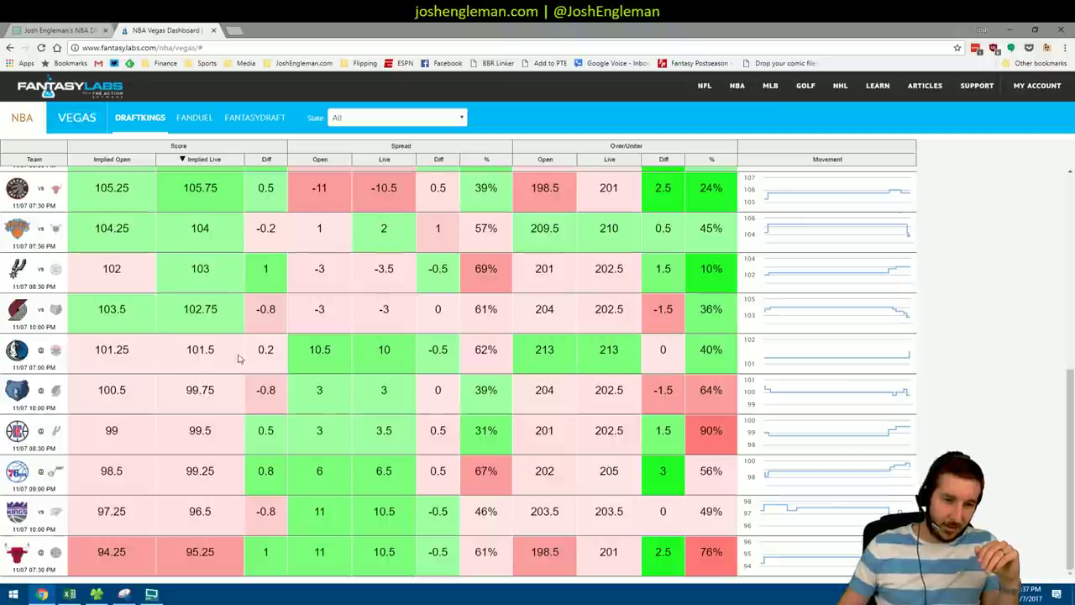
pyautogui.scroll(5, 208, 355)
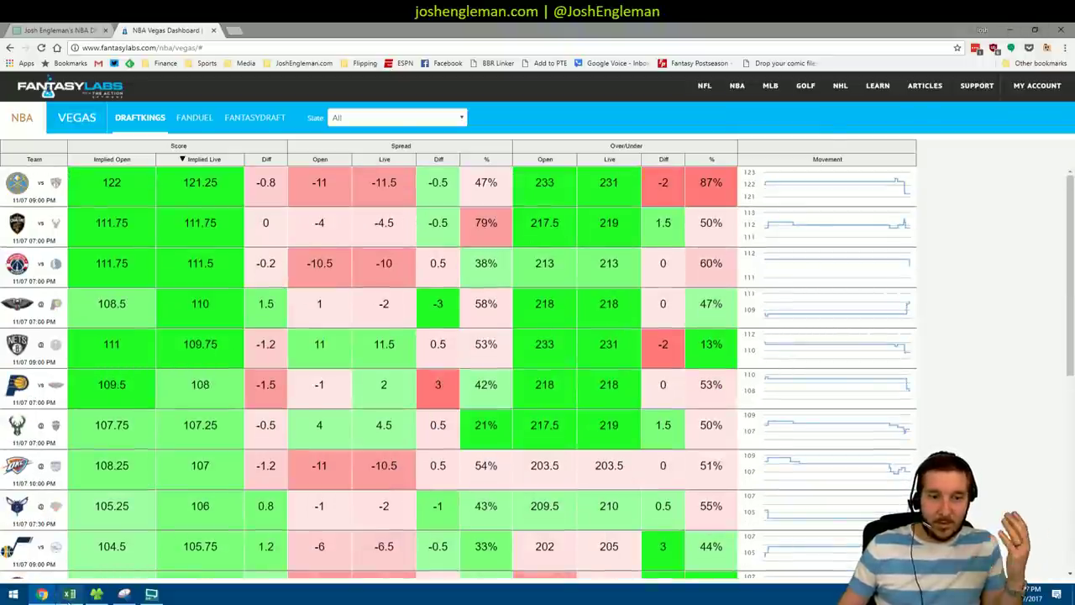
pyautogui.click(69, 594)
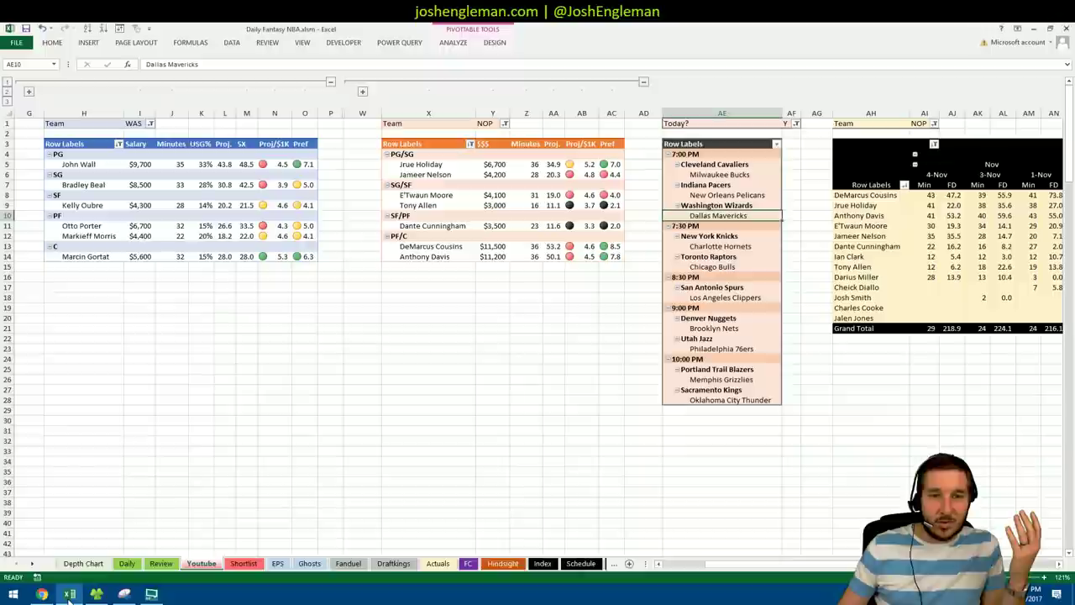
# - Filter the orange projection table to team WAS
pyautogui.click(504, 124)
pyautogui.scroll(-3, 478, 188)
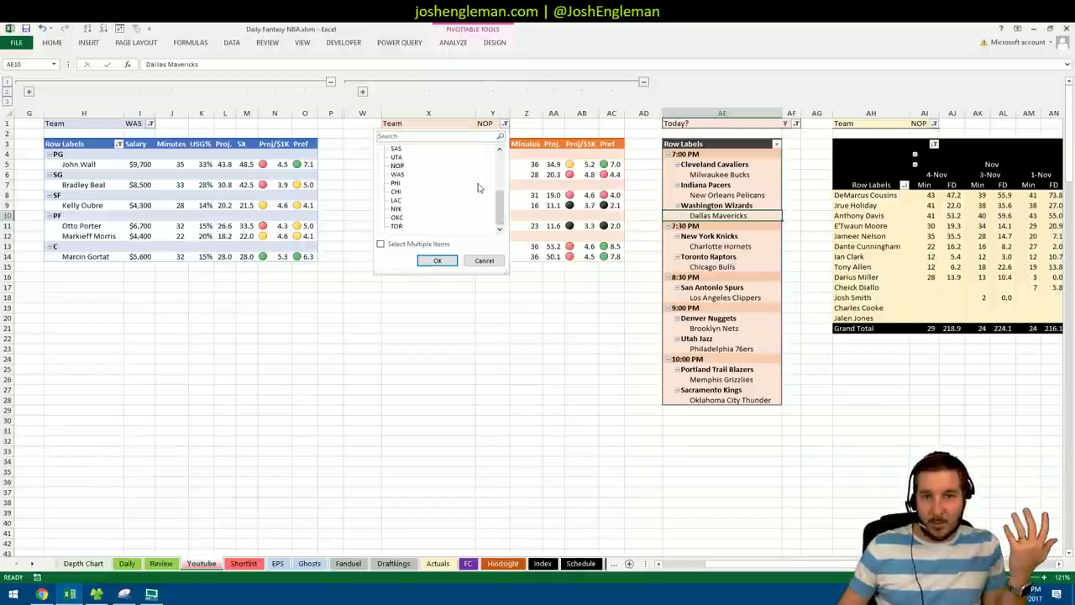
pyautogui.click(434, 261)
pyautogui.click(452, 327)
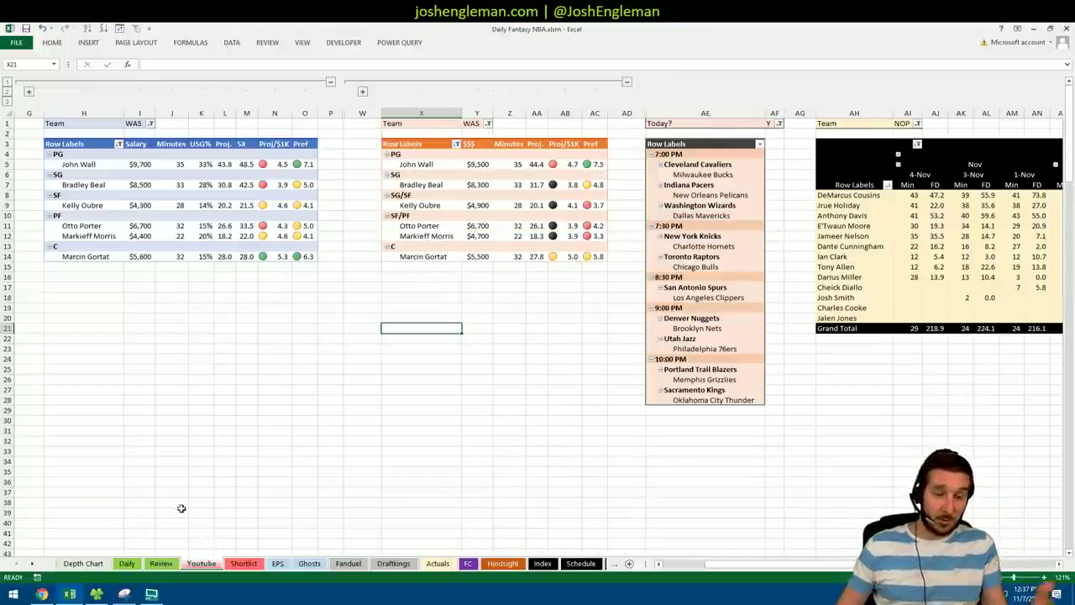
# - Switch to Snipping Tool to view the captured FanDuel-style lineup, and return to the Excel workbook
pyautogui.click(124, 594)
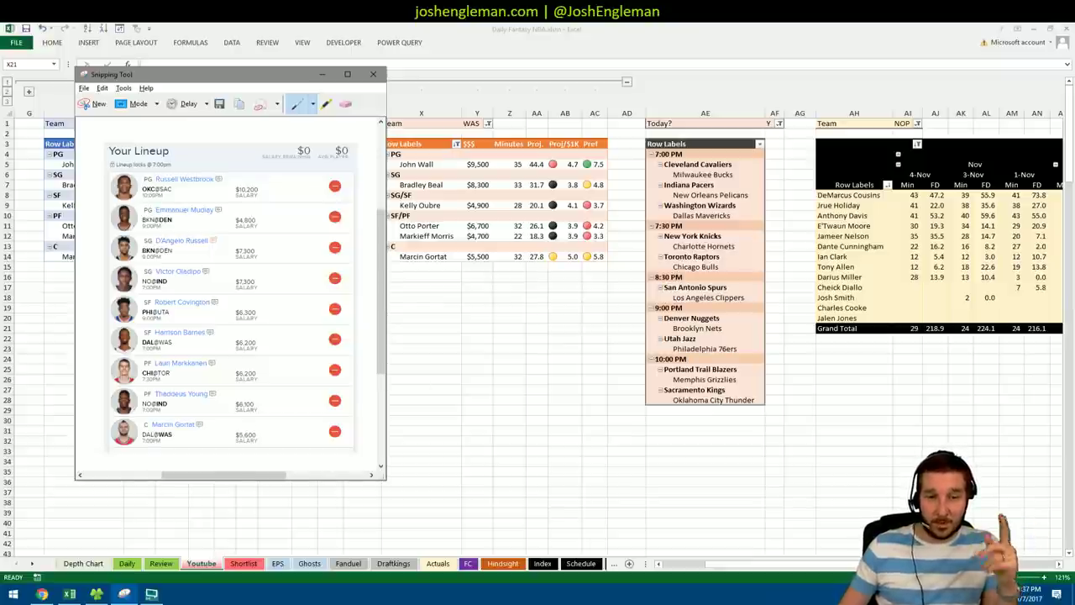
pyautogui.click(466, 344)
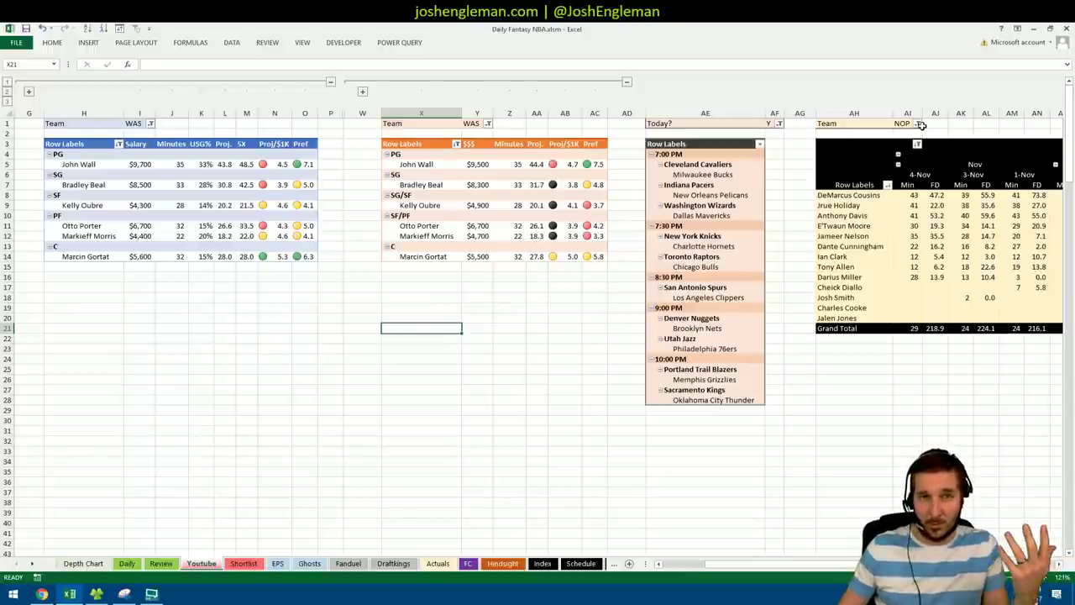
# - Filter the yellow game log table to team WAS
pyautogui.click(918, 124)
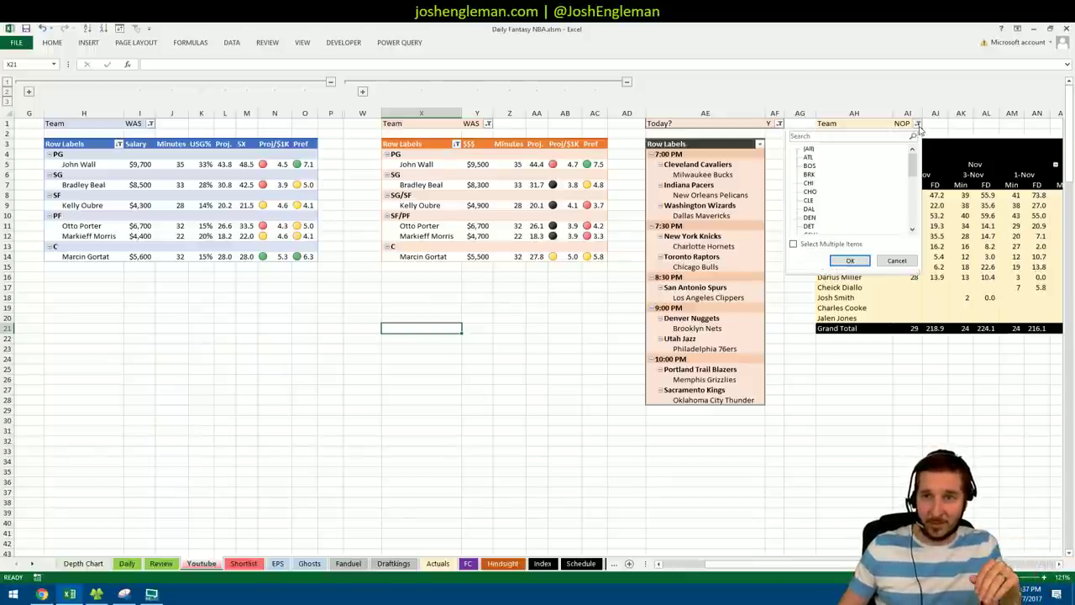
pyautogui.scroll(-7, 912, 217)
pyautogui.click(809, 226)
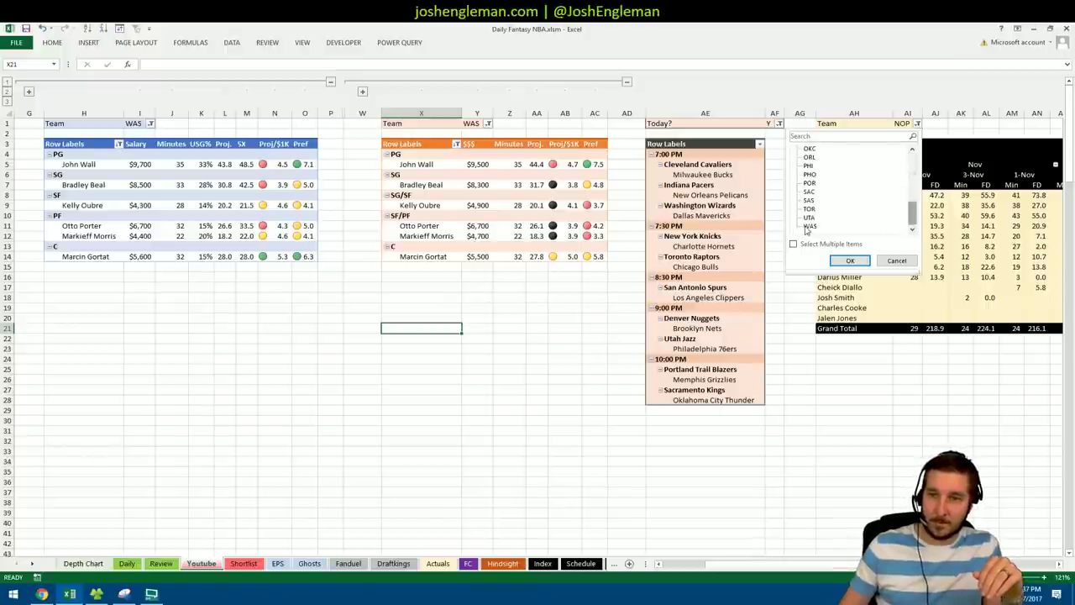
pyautogui.click(850, 260)
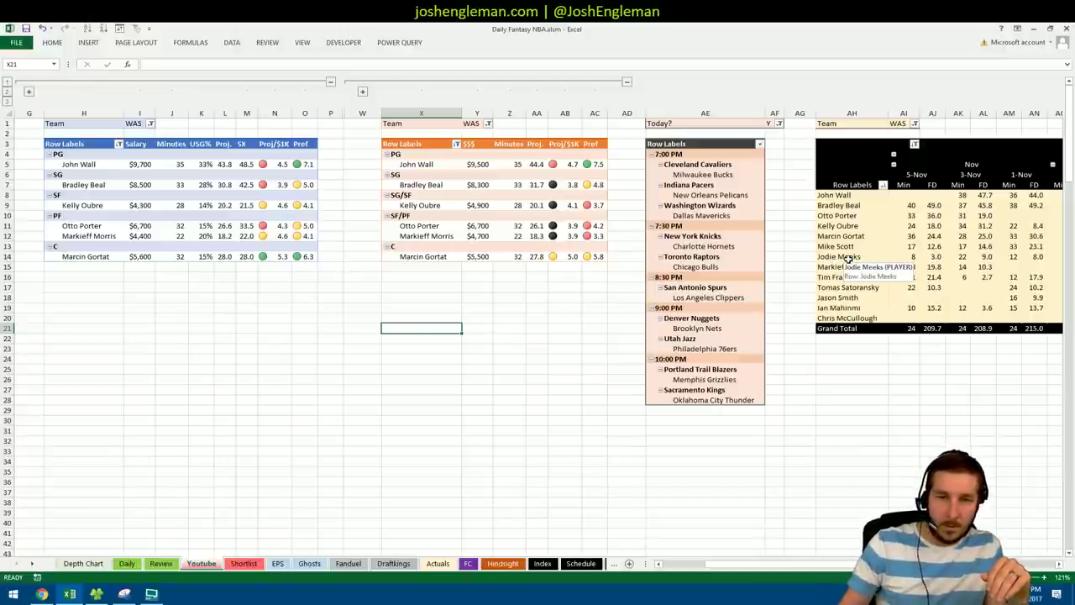
# - Check John Wall's projection in the orange table against Washington's lines on the FantasyLabs NBA Vegas dashboard in Chrome, and return to Excel
pyautogui.click(494, 325)
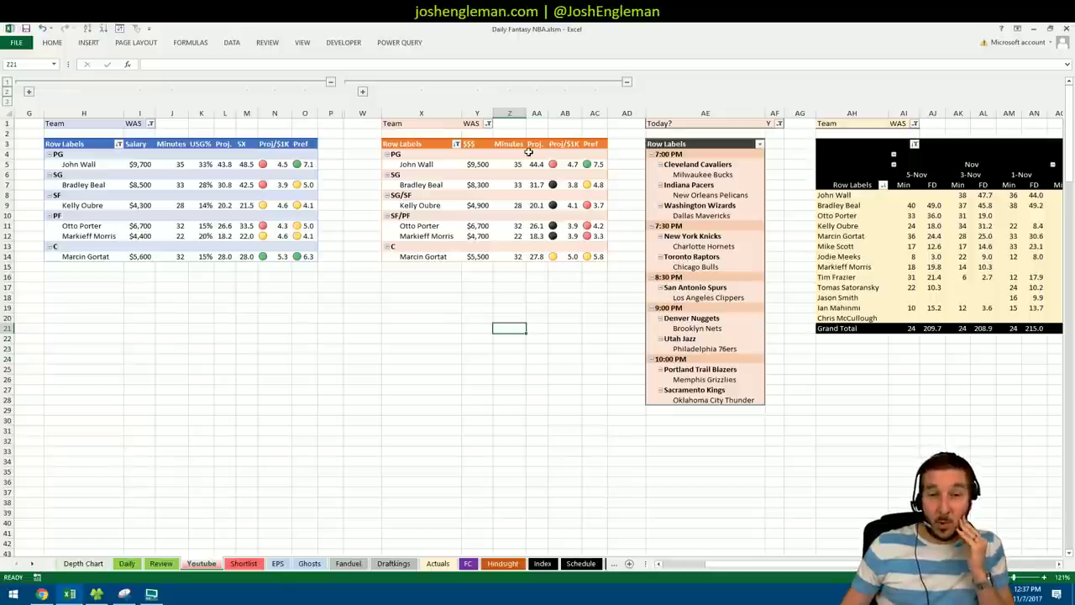
pyautogui.click(536, 164)
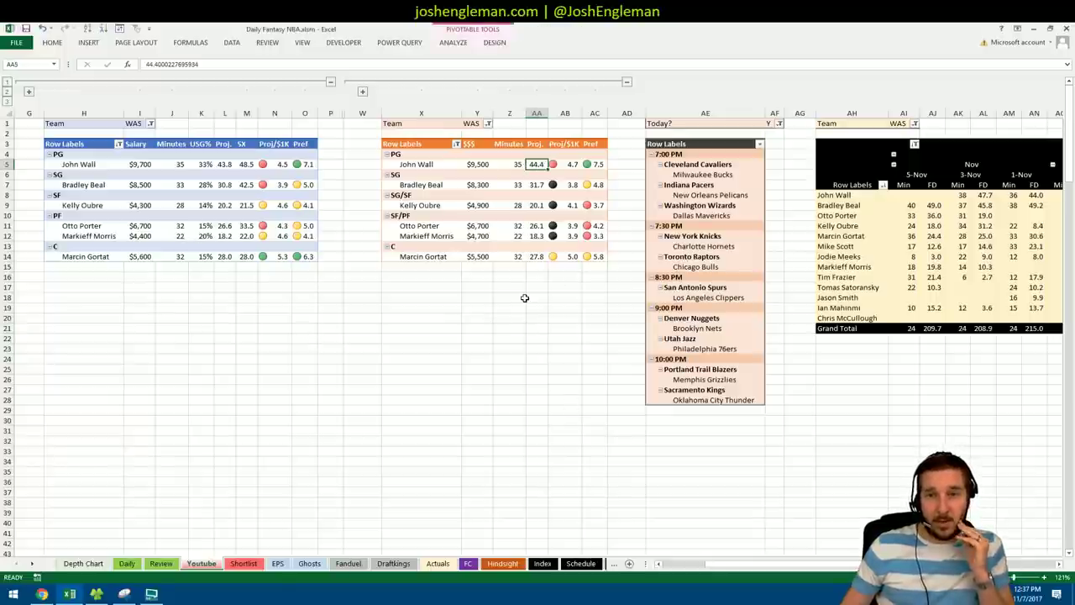
pyautogui.click(41, 594)
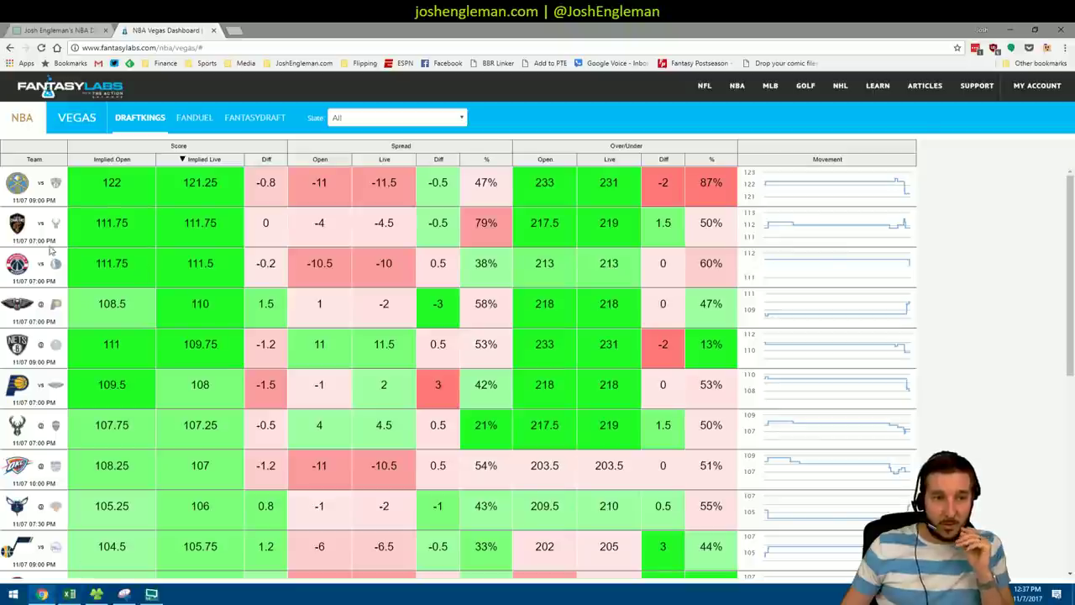
pyautogui.click(1009, 30)
pyautogui.click(496, 311)
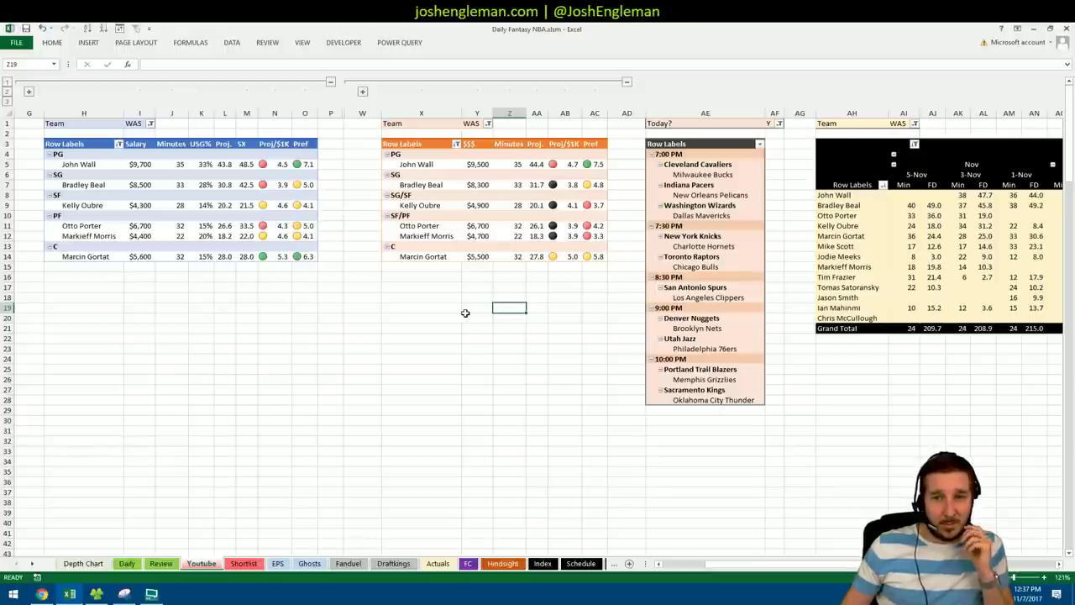
pyautogui.click(42, 594)
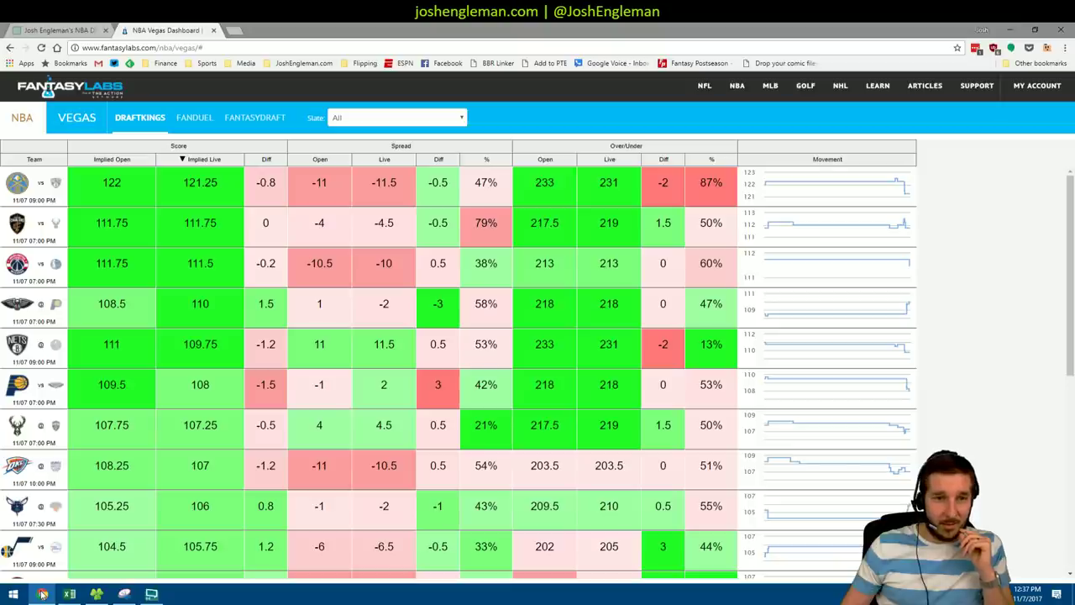
pyautogui.click(42, 594)
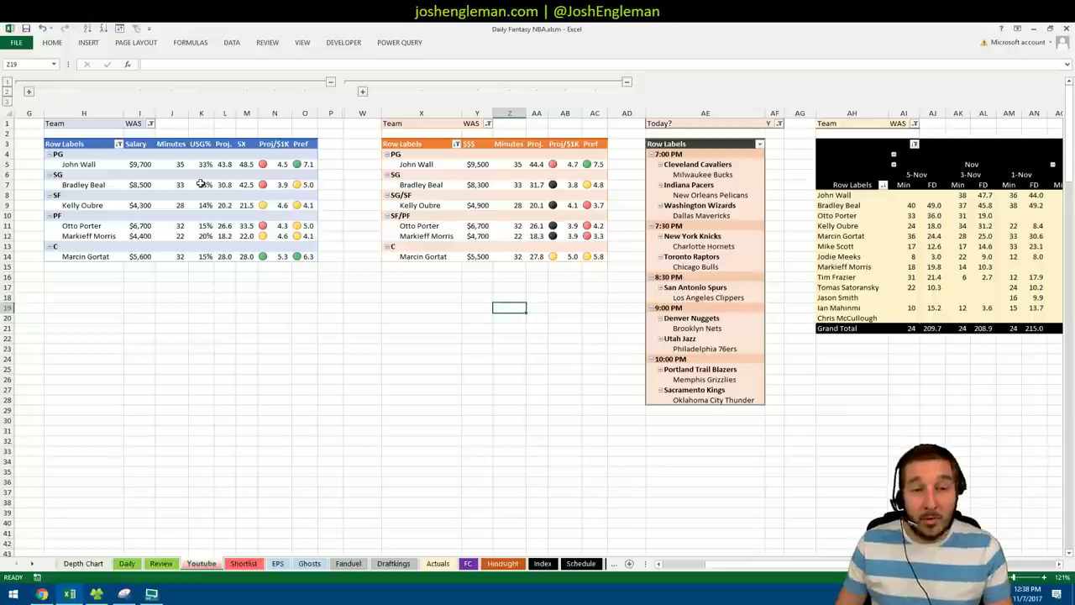
# - Examine Bradley Beal's projection and Marcin Gortat's full row in the blue projection table
pyautogui.click(225, 184)
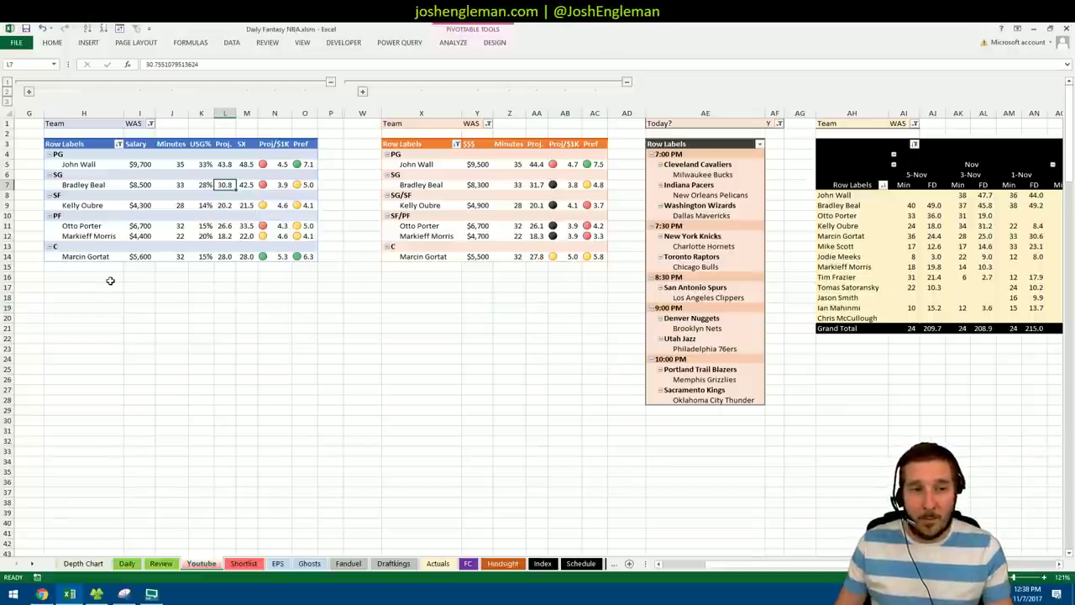
pyautogui.click(175, 288)
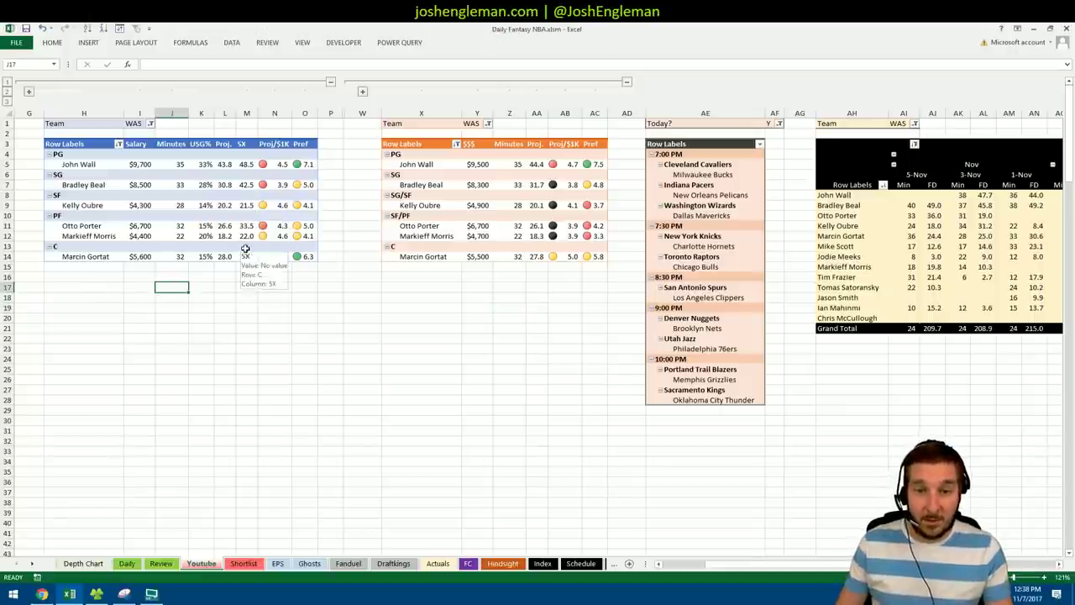
pyautogui.moveTo(92, 256); pyautogui.dragTo(300, 256)
pyautogui.click(246, 287)
pyautogui.click(239, 278)
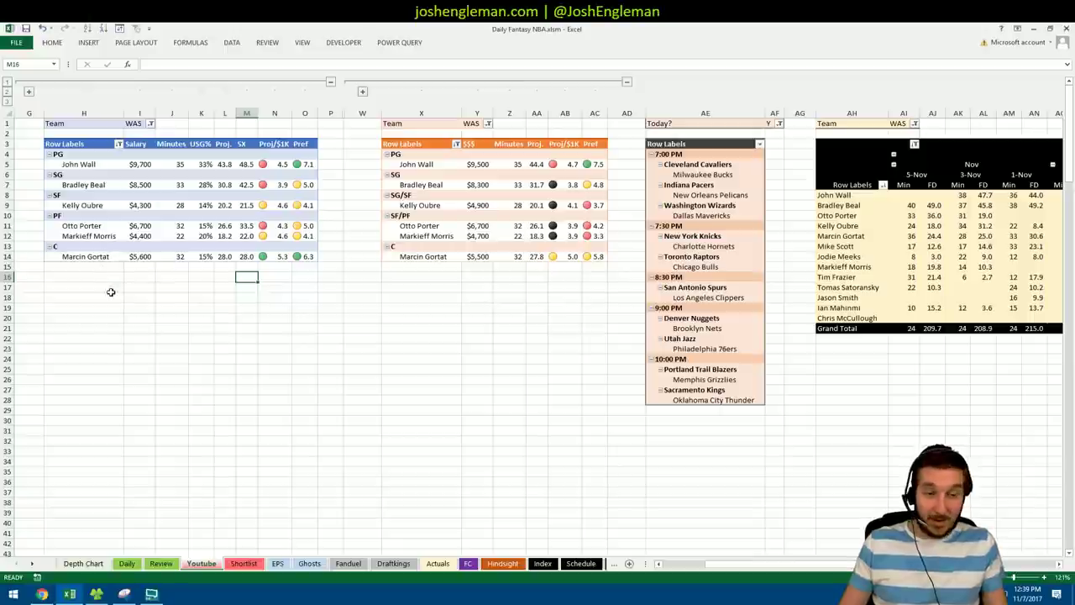
# - Check the lineup capture in Snipping Tool, return to Excel, and review Marcin Gortat's row in the blue table again
pyautogui.click(125, 593)
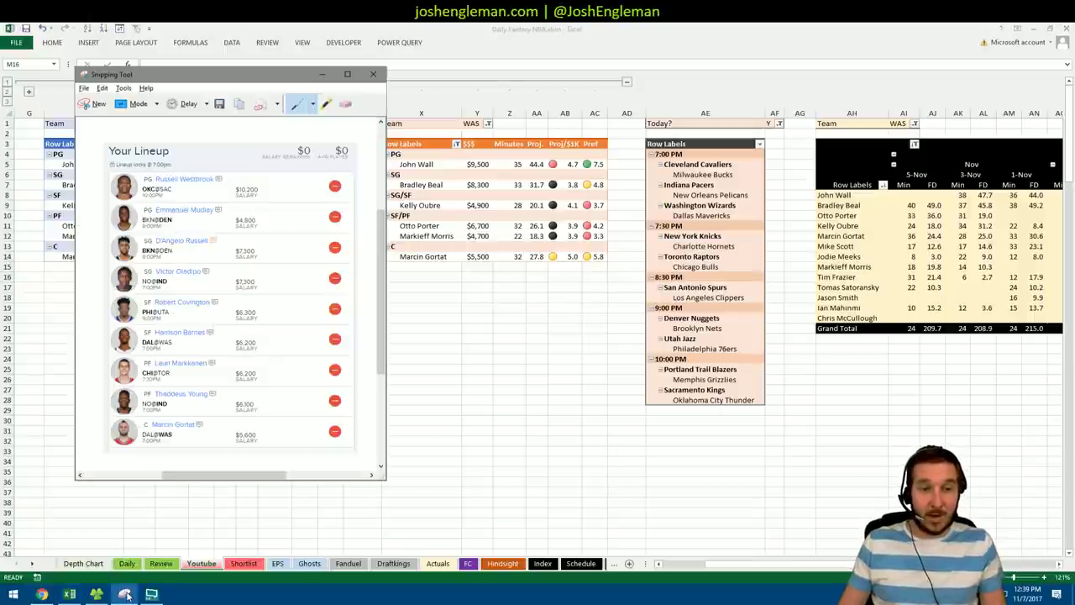
pyautogui.click(124, 594)
pyautogui.click(132, 300)
pyautogui.click(99, 277)
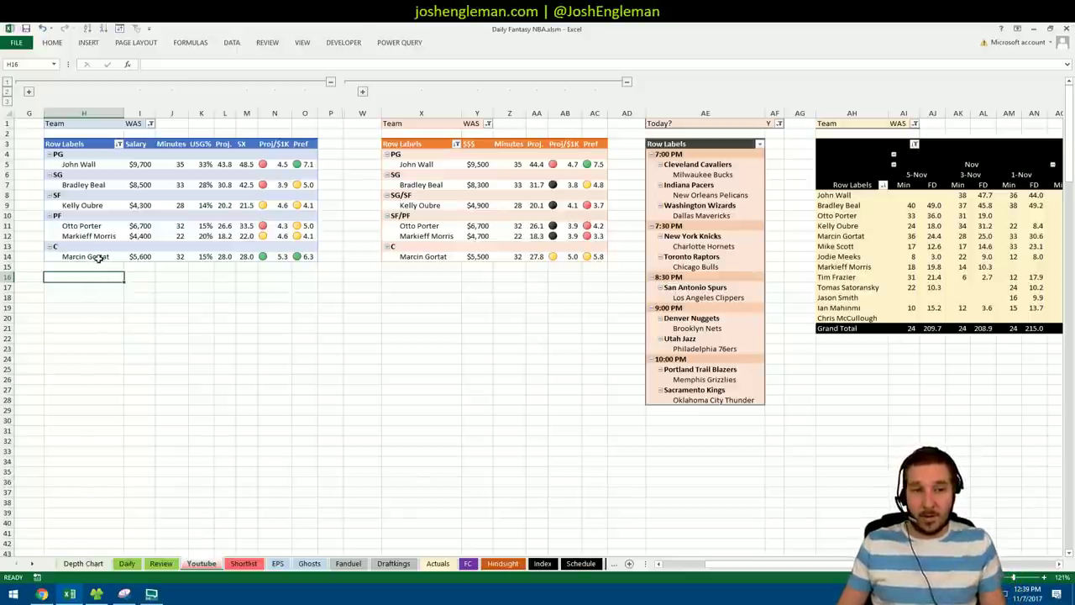
pyautogui.moveTo(99, 257); pyautogui.dragTo(301, 257)
pyautogui.click(299, 306)
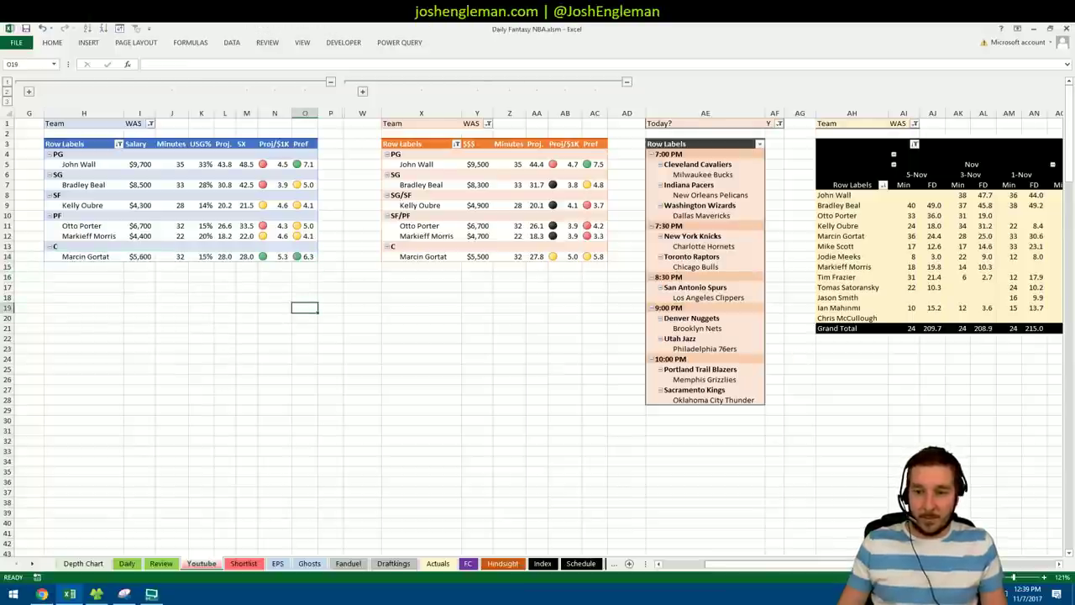
# - Review Marcin Gortat's FD points game by game from 25-Oct to 5-Nov in the game log, and return to the projection tables
pyautogui.hscroll(5, 839, 336)
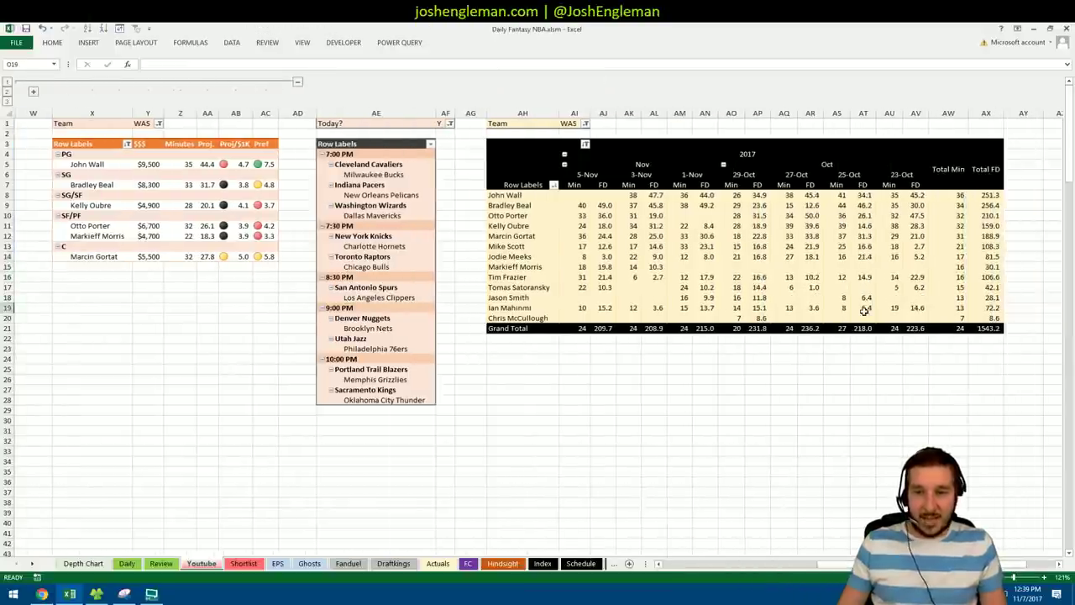
pyautogui.click(863, 237)
pyautogui.click(822, 237)
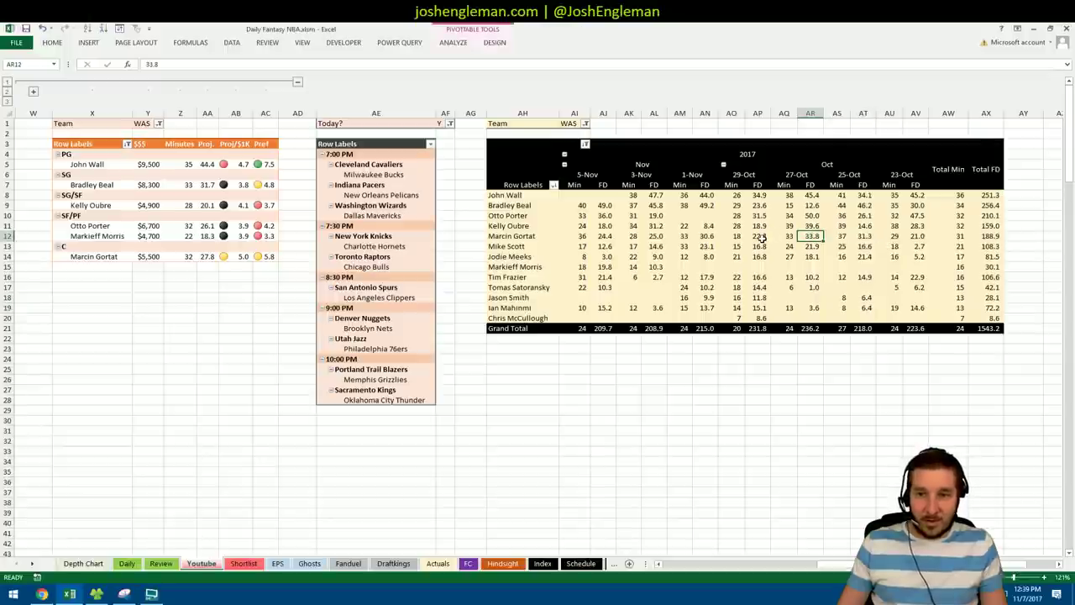
pyautogui.click(760, 236)
pyautogui.click(707, 237)
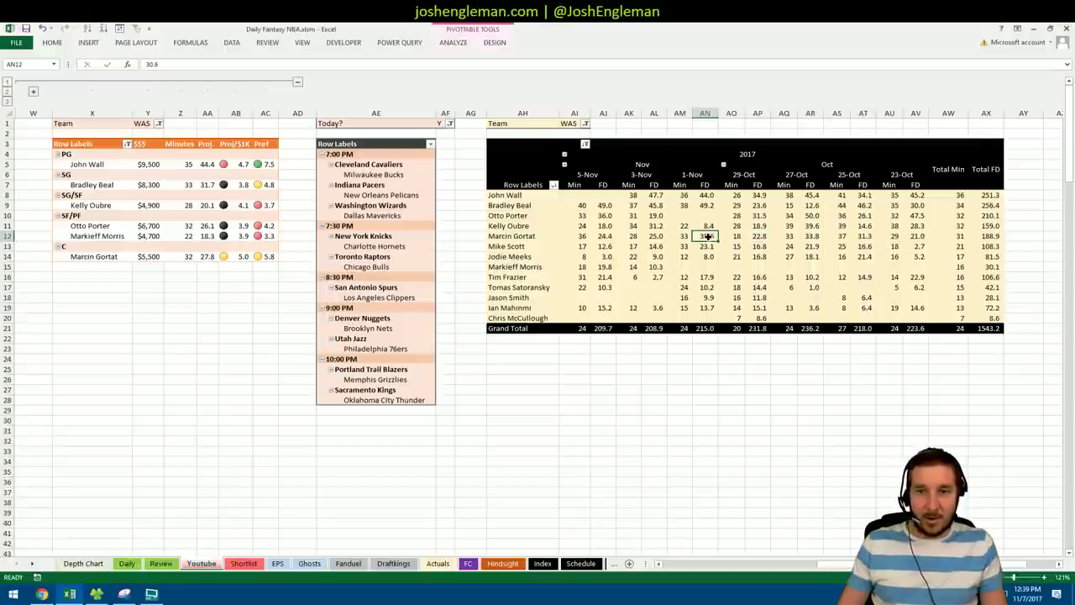
pyautogui.click(655, 236)
pyautogui.click(605, 237)
pyautogui.moveTo(831, 564); pyautogui.dragTo(714, 564)
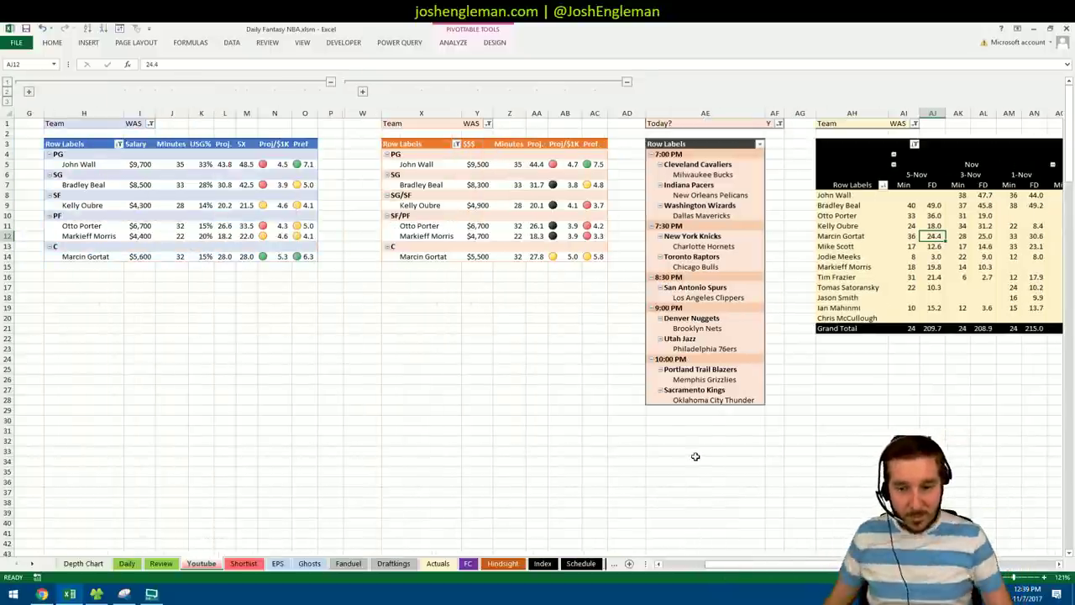
pyautogui.click(323, 329)
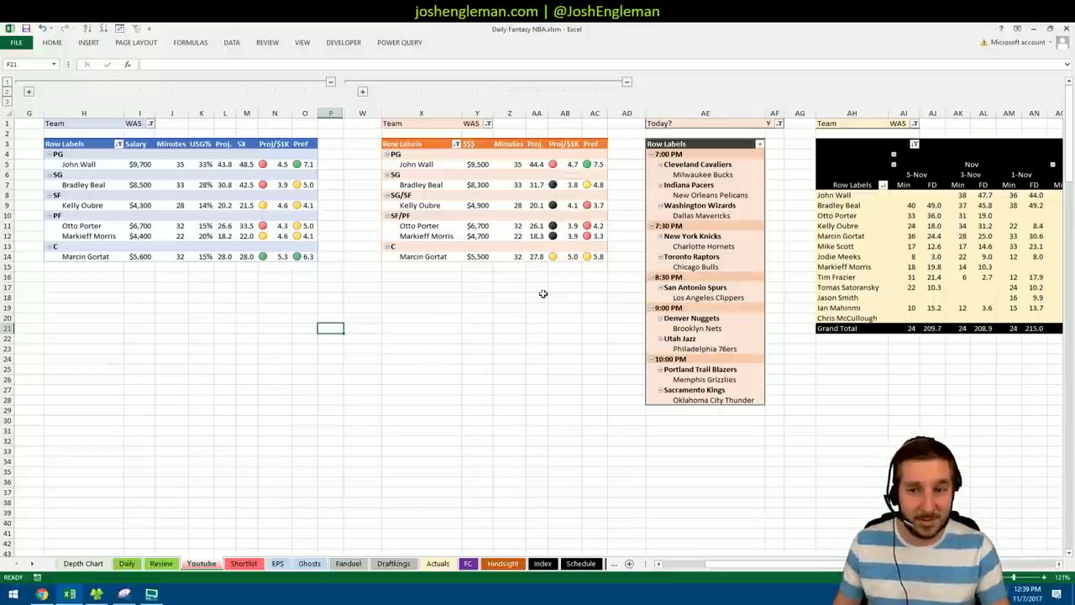
pyautogui.click(304, 358)
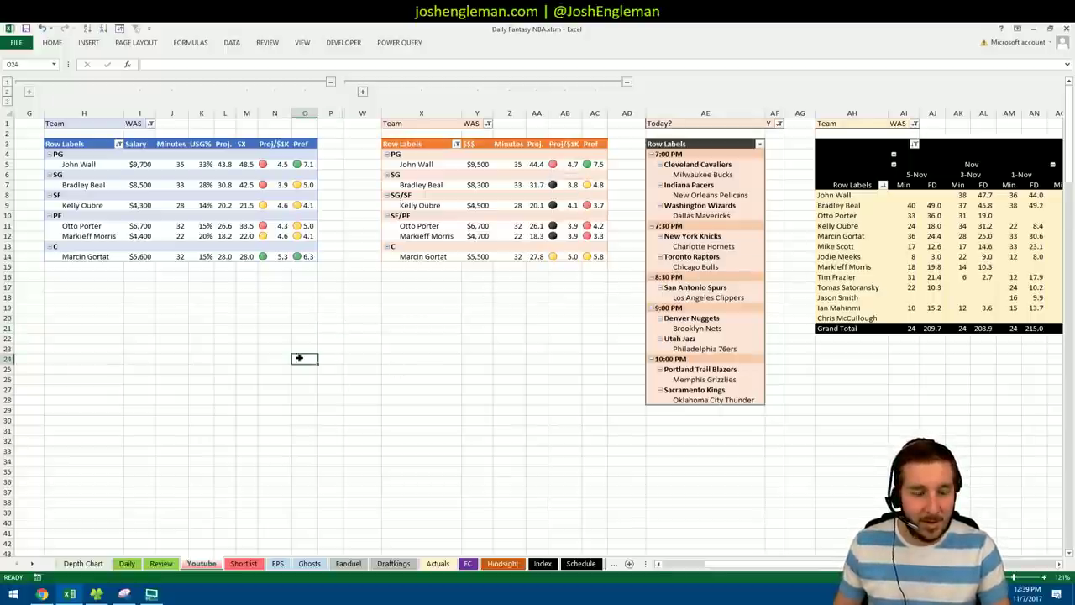
pyautogui.click(202, 296)
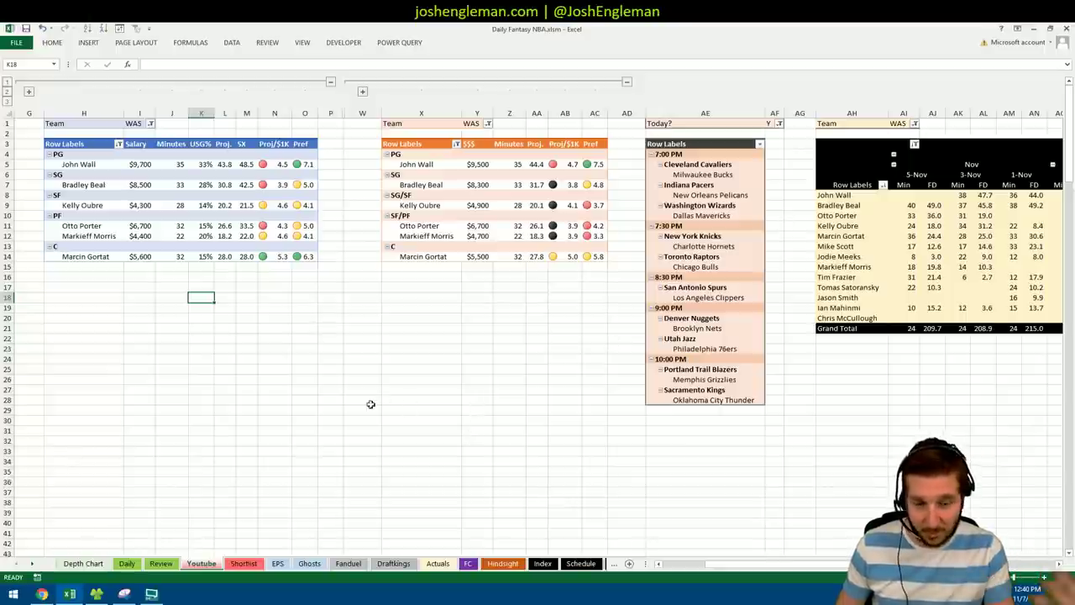
# - Filter the blue projection table to team TOR
pyautogui.click(151, 124)
pyautogui.scroll(-5, 84, 209)
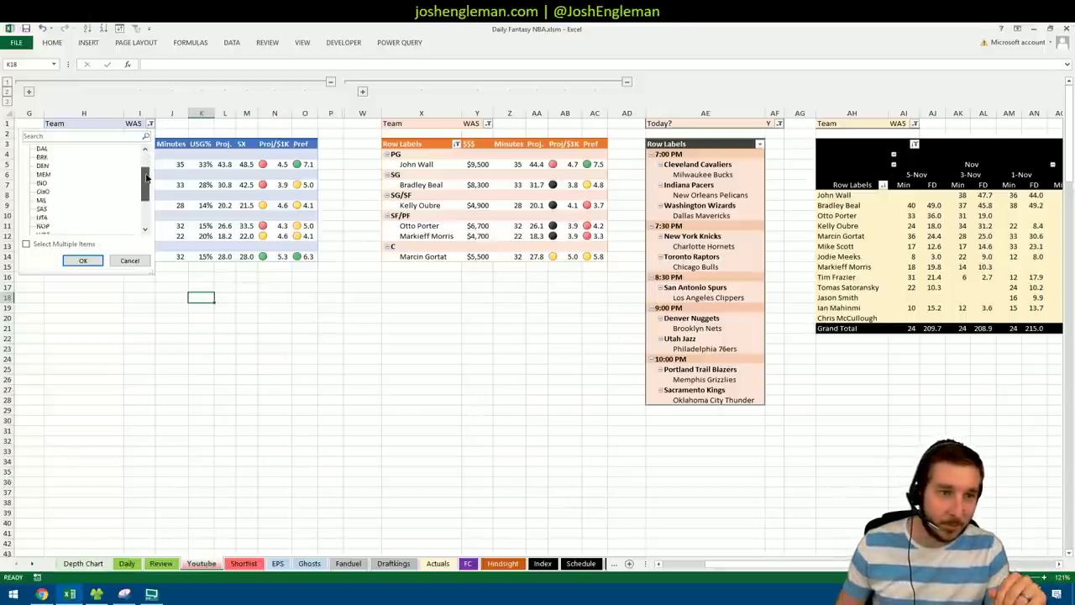
pyautogui.click(48, 227)
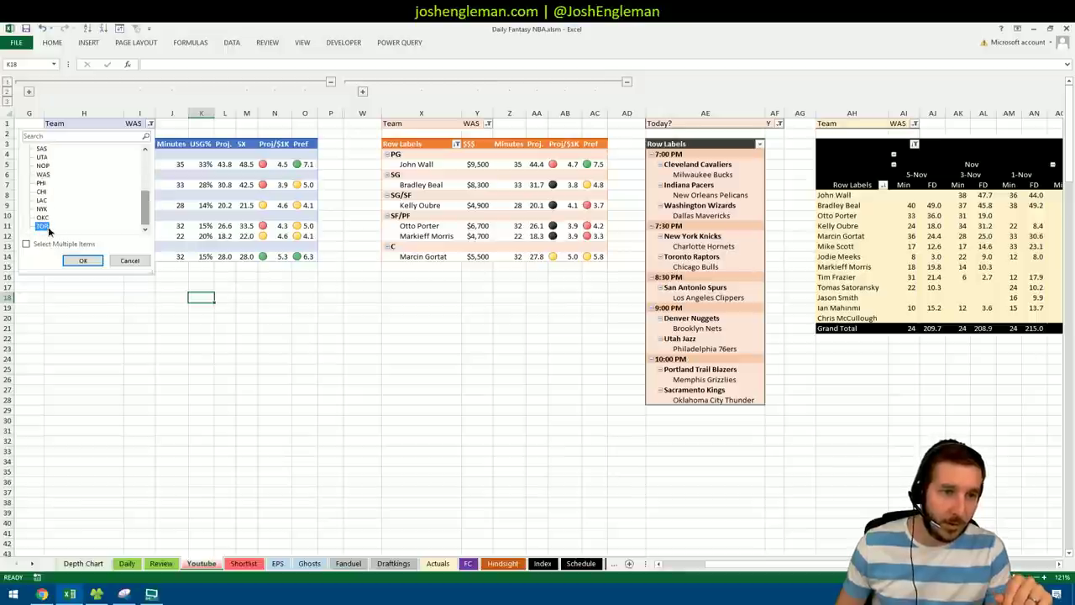
pyautogui.click(81, 260)
# - Filter the orange projection table to team TOR
pyautogui.click(488, 124)
pyautogui.scroll(-3, 494, 172)
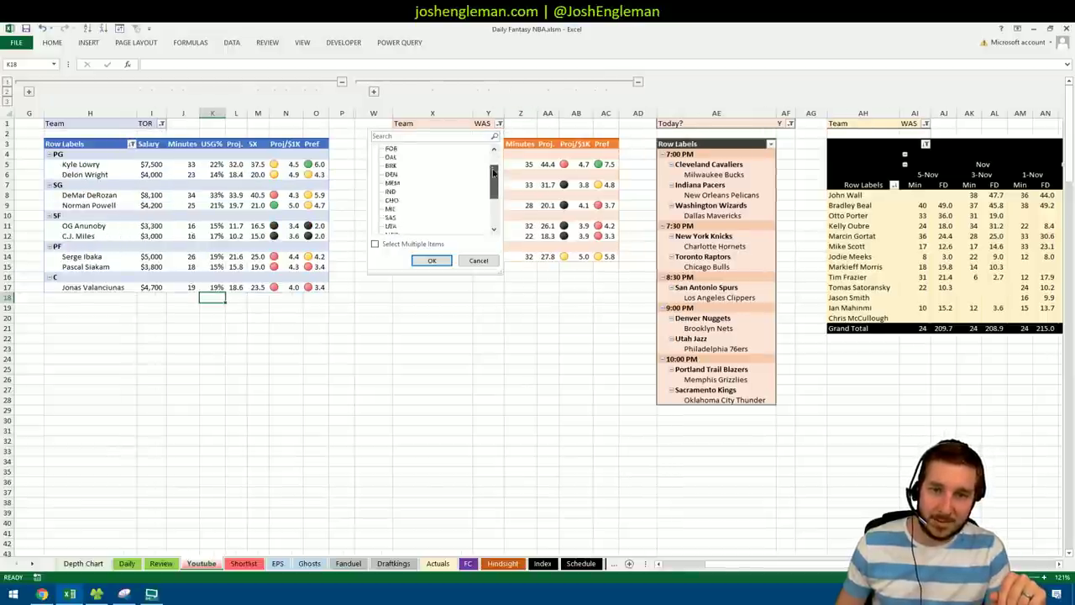
pyautogui.scroll(-3, 494, 172)
pyautogui.click(391, 227)
pyautogui.click(431, 260)
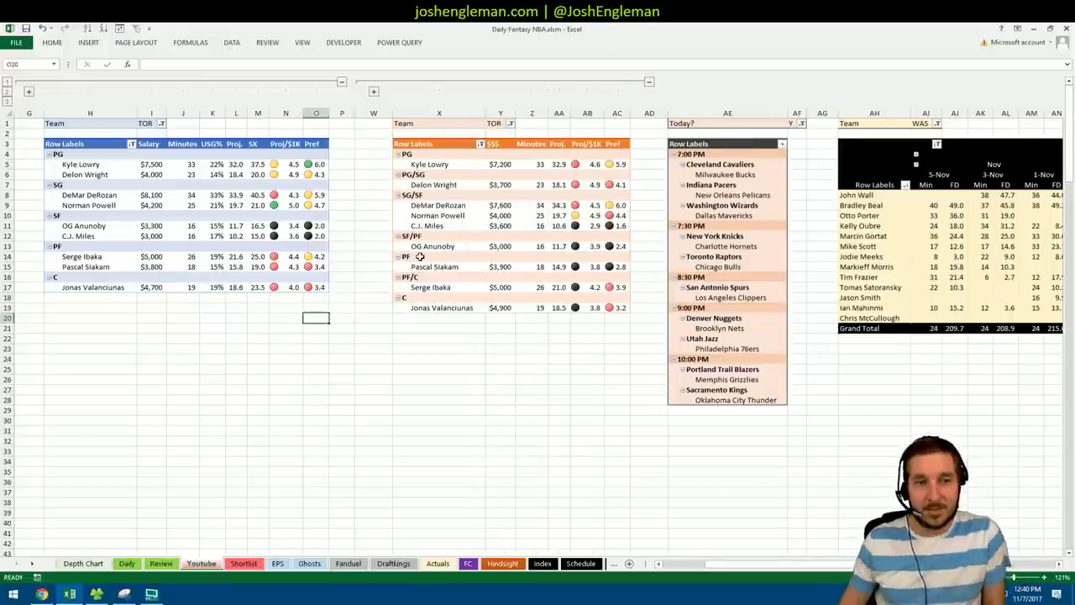
# - Filter the yellow game log table to team TOR
pyautogui.click(936, 124)
pyautogui.moveTo(931, 167); pyautogui.dragTo(931, 214)
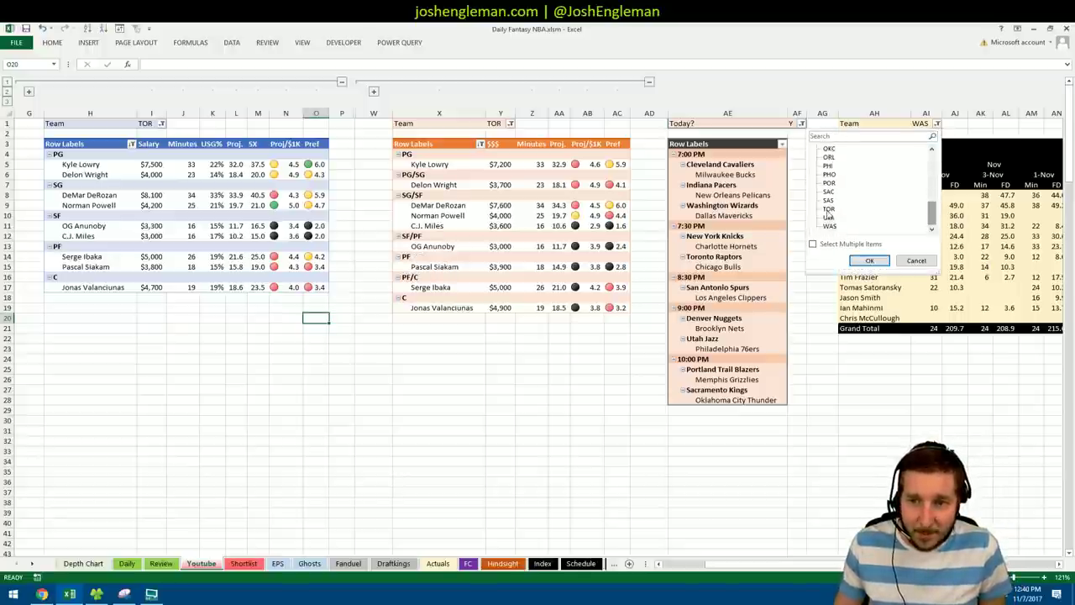
pyautogui.click(828, 208)
pyautogui.click(869, 260)
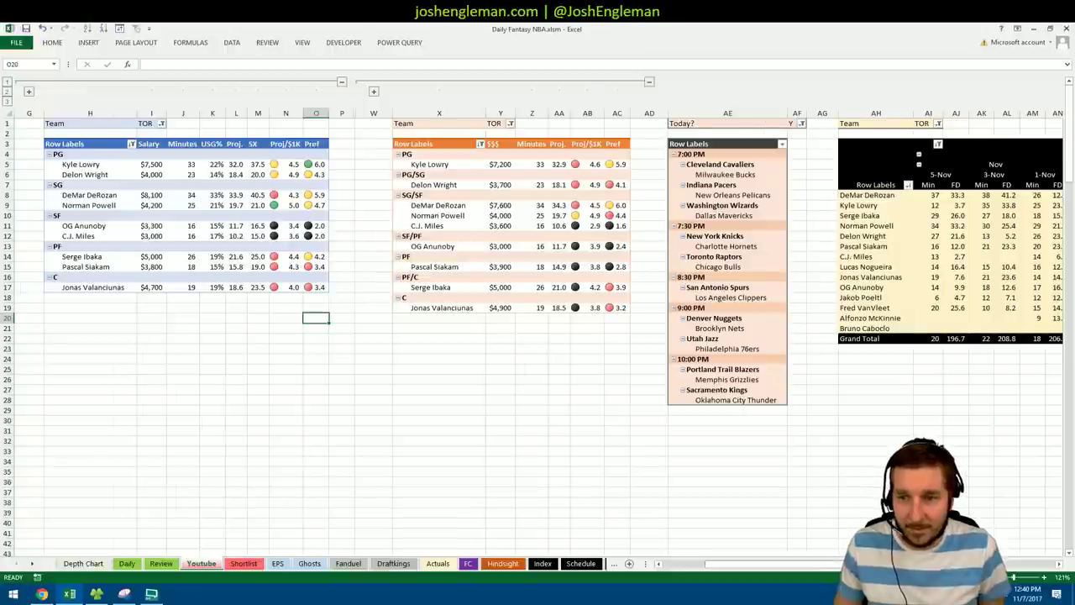
# - Review Jonas Valanciunas's minutes for 5-Nov, 3-Nov and 1-Nov in the game log, and return to the projection tables
pyautogui.hscroll(5, 538, 336)
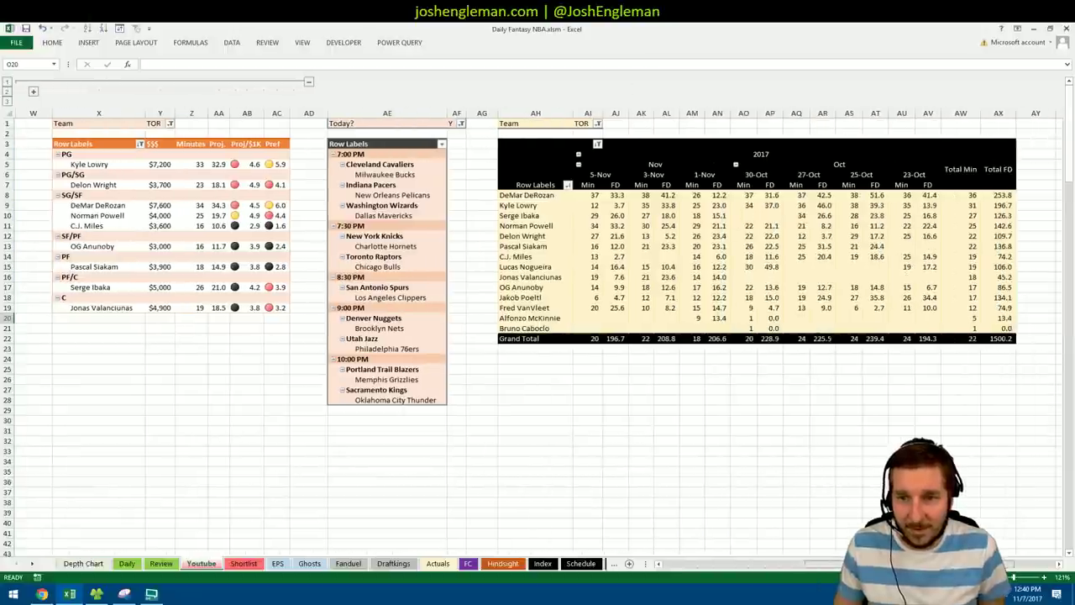
pyautogui.click(597, 277)
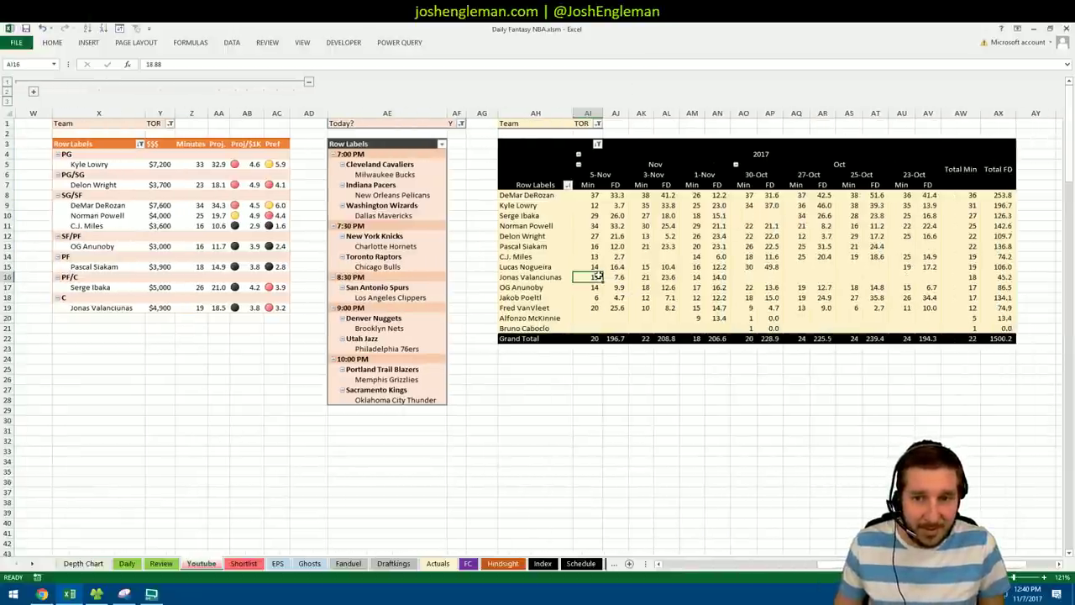
pyautogui.click(655, 278)
pyautogui.click(702, 278)
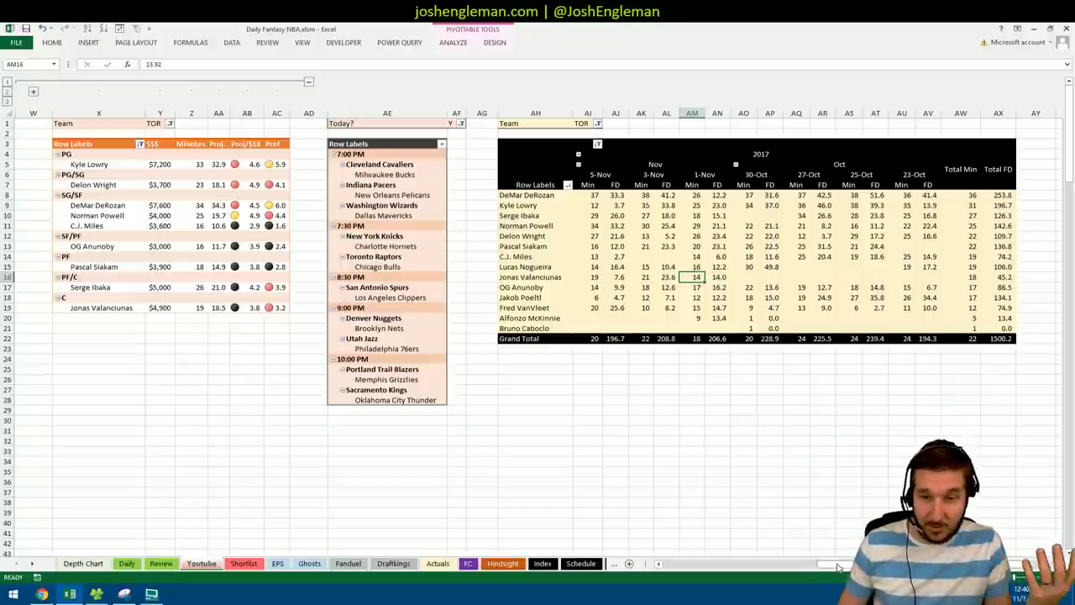
pyautogui.moveTo(796, 565)
pyautogui.mouseDown()
pyautogui.moveTo(704, 557)
pyautogui.moveTo(796, 563)
pyautogui.mouseUp()
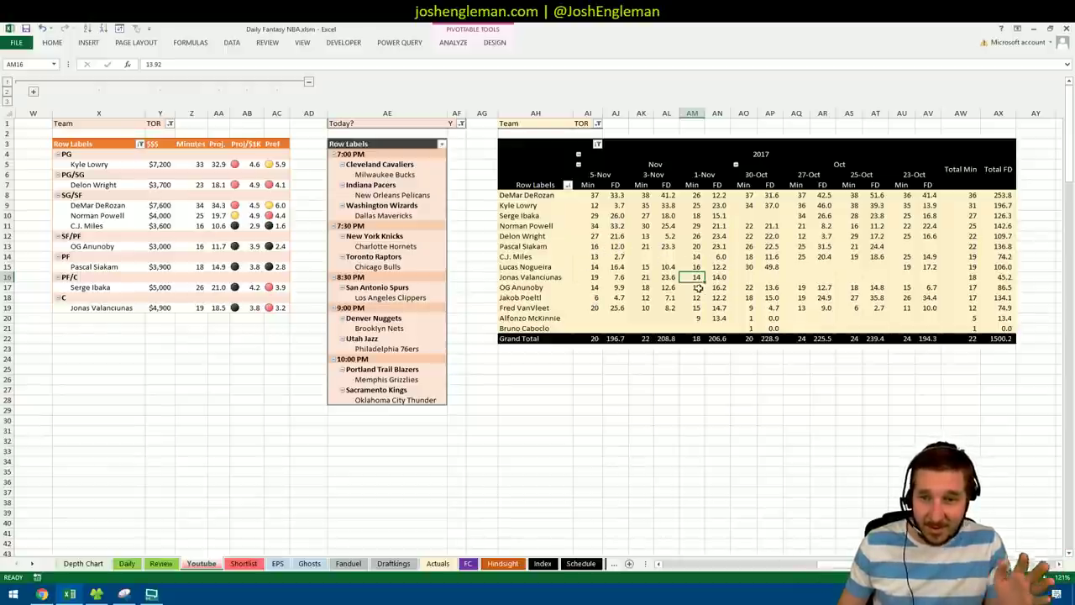
pyautogui.moveTo(827, 570); pyautogui.dragTo(672, 561)
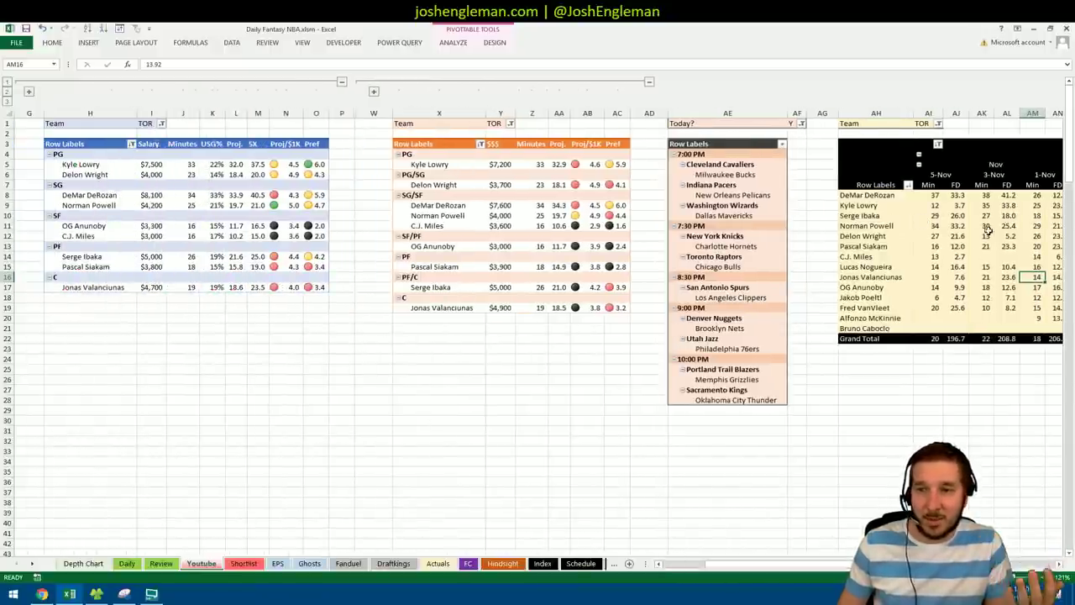
# - Review the remaining Toronto game log dates and Serge Ibaka's projected minutes in the blue projection table
pyautogui.hscroll(3, 895, 233)
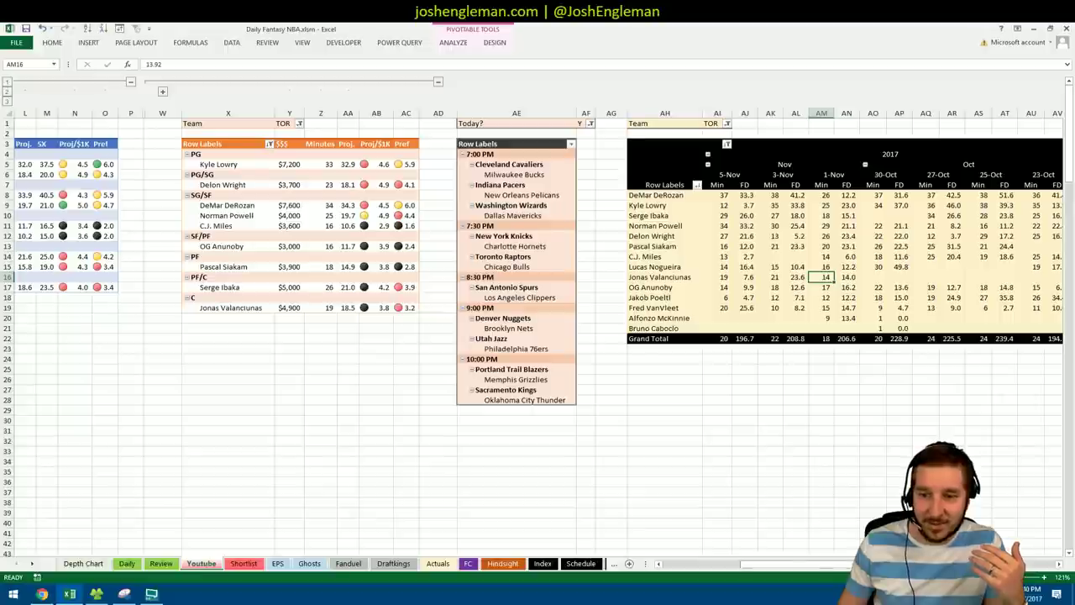
pyautogui.hscroll(-3, 775, 565)
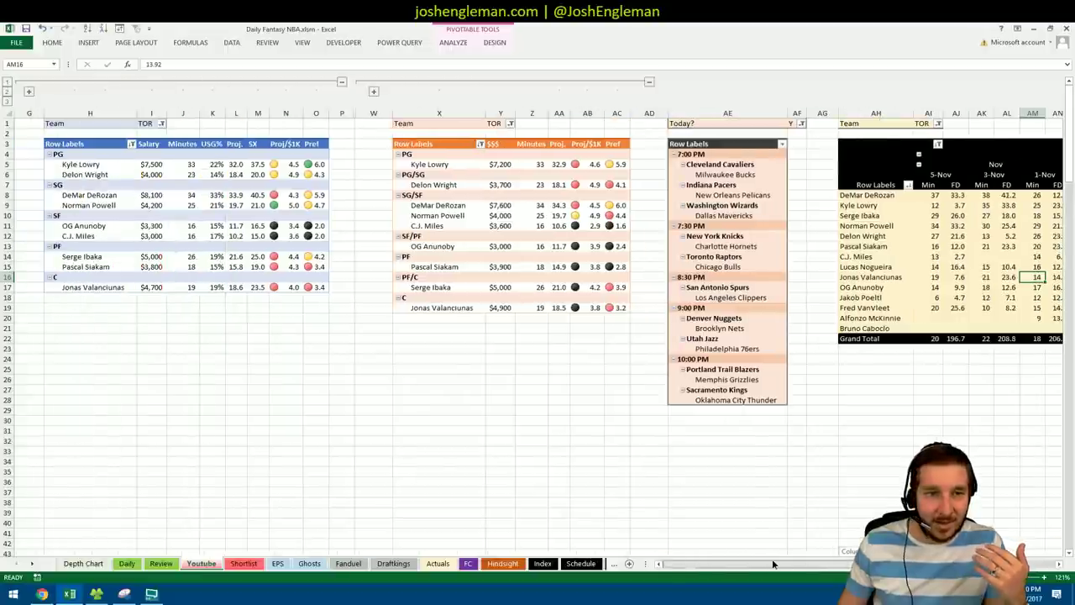
pyautogui.click(193, 256)
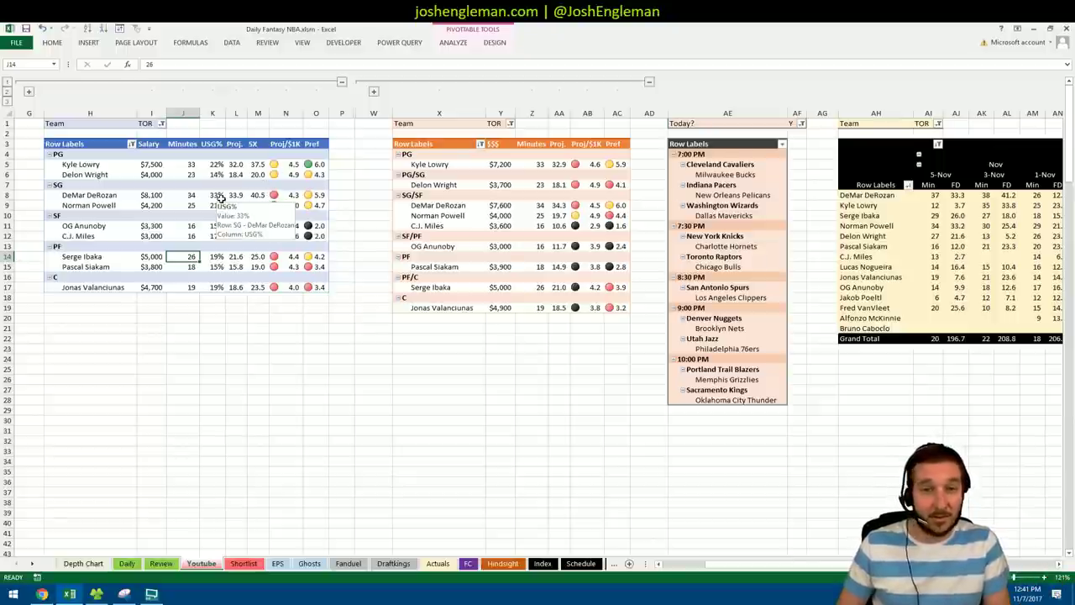
pyautogui.click(258, 347)
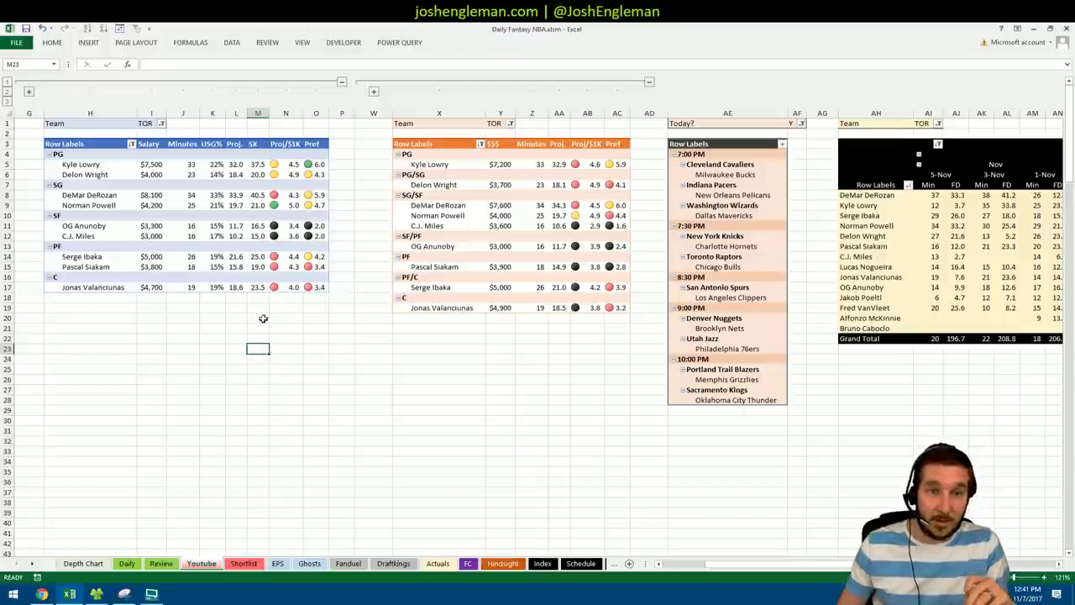
pyautogui.click(263, 300)
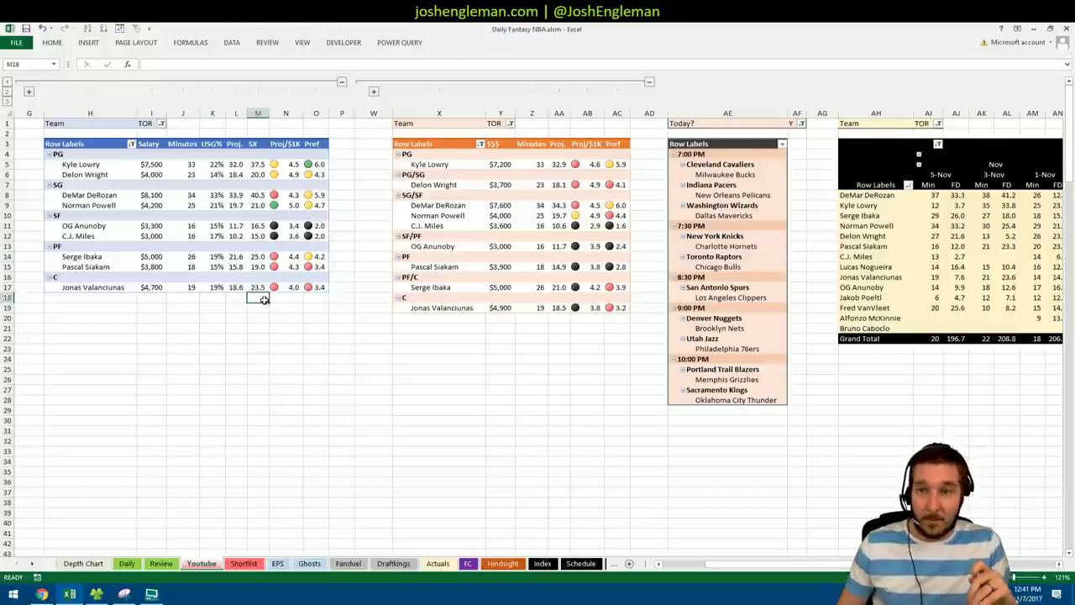
pyautogui.click(228, 306)
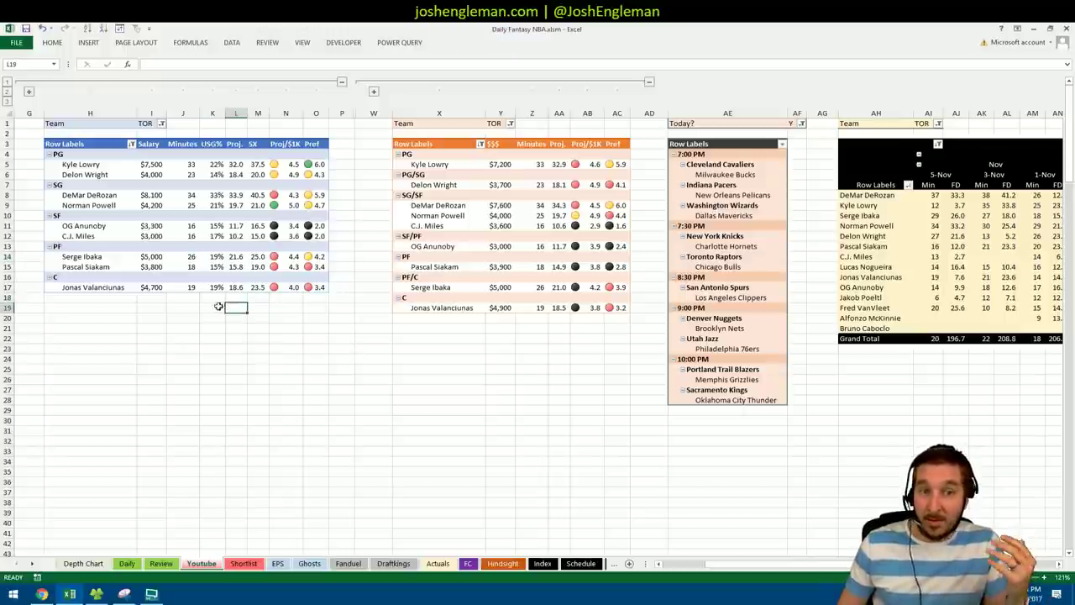
pyautogui.click(180, 309)
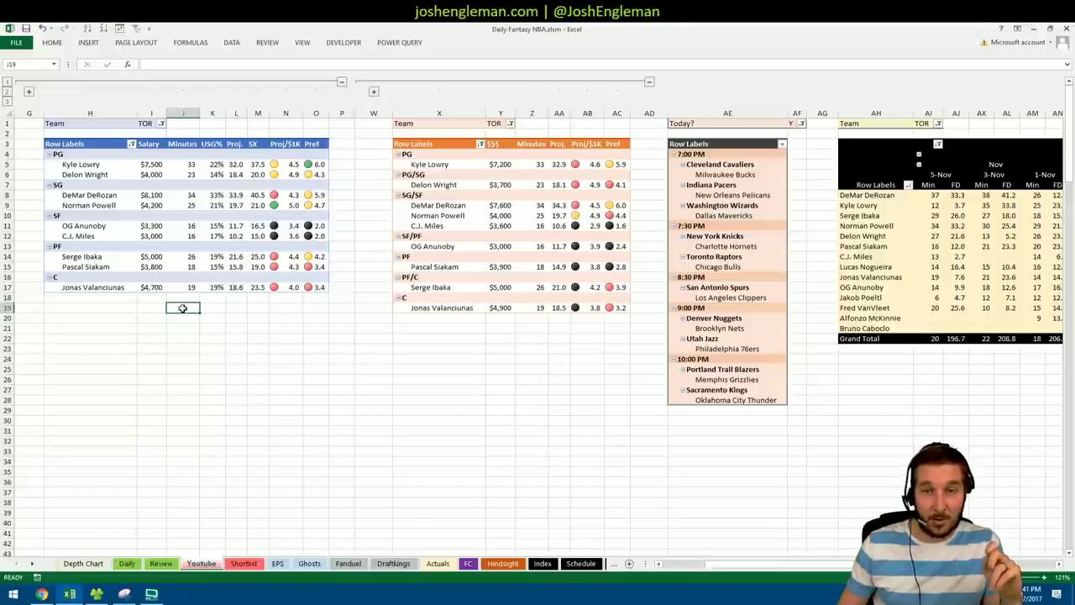
# - Switch to the NBA Vegas dashboard in Chrome and examine the implied scores, spreads and totals for Toronto and Chicago
pyautogui.hotkey('alt', 'Tab')
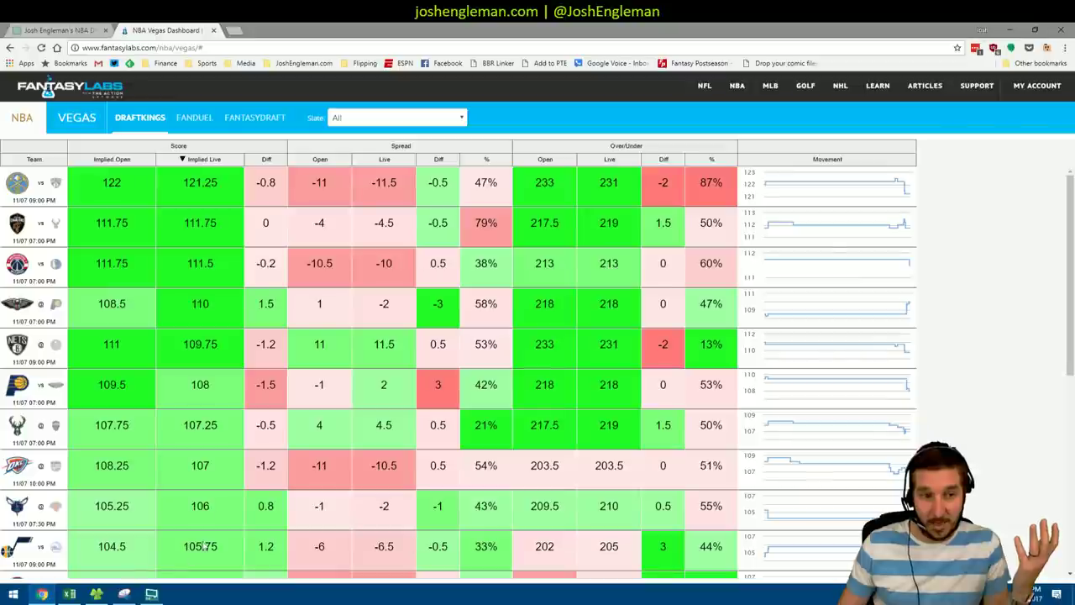
pyautogui.scroll(-3, 197, 369)
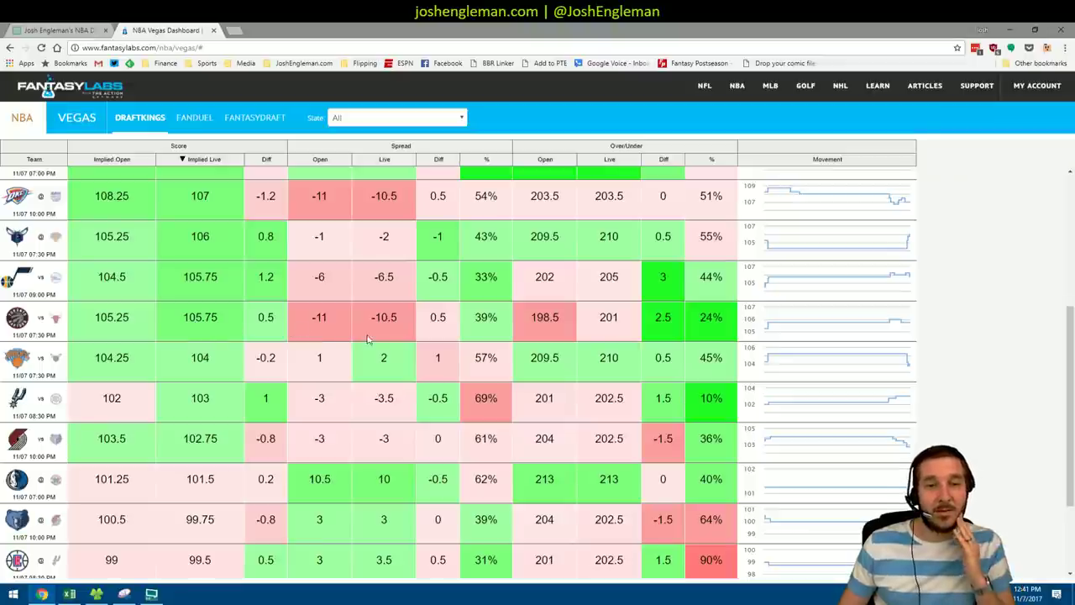
pyautogui.scroll(-2, 321, 332)
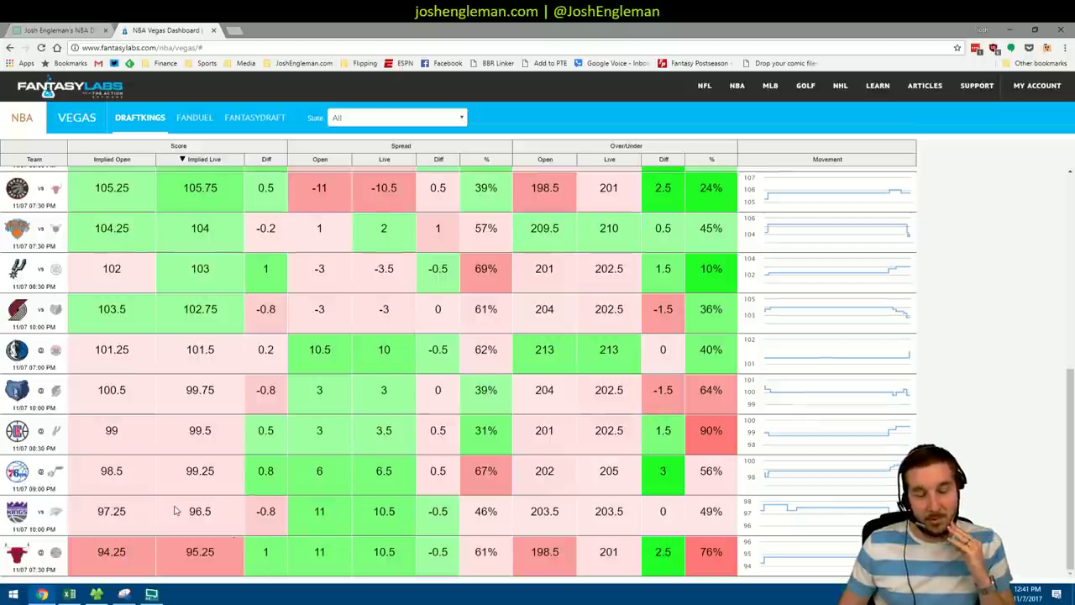
pyautogui.scroll(5, 176, 509)
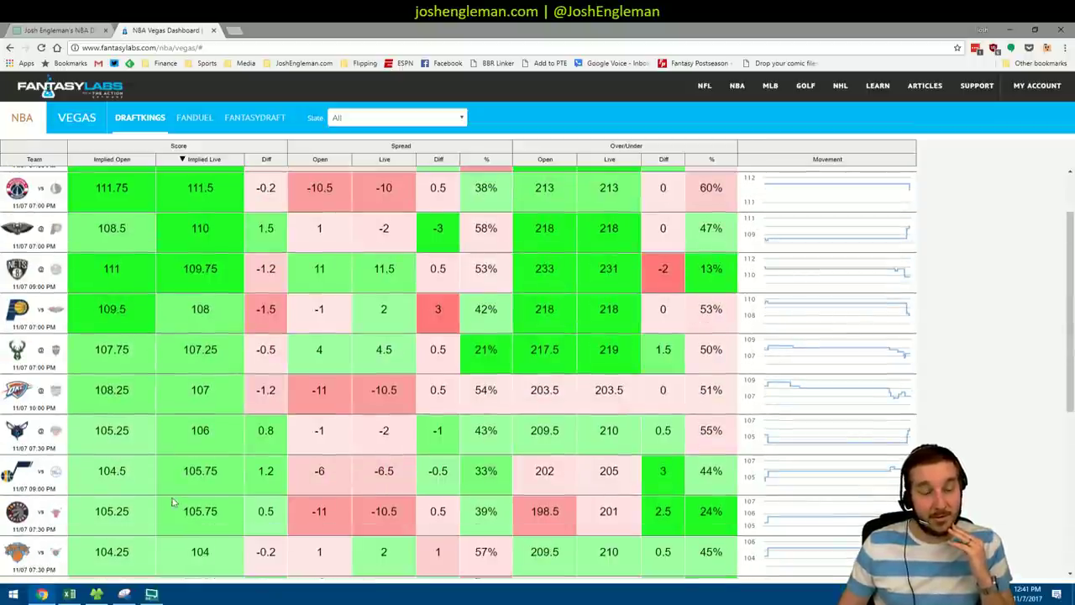
pyautogui.scroll(1, 168, 446)
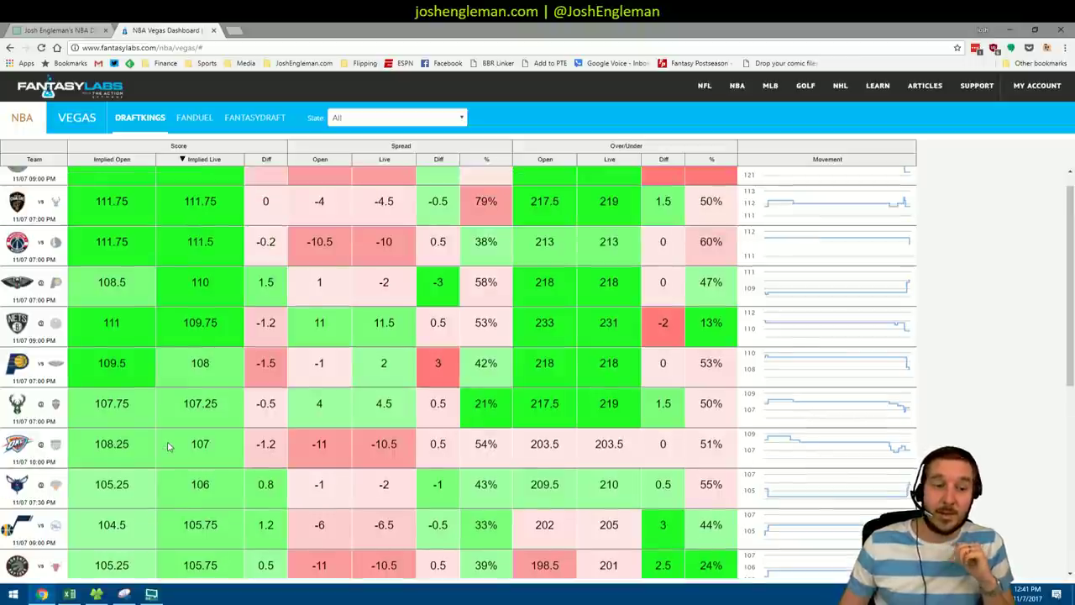
pyautogui.scroll(-1, 168, 446)
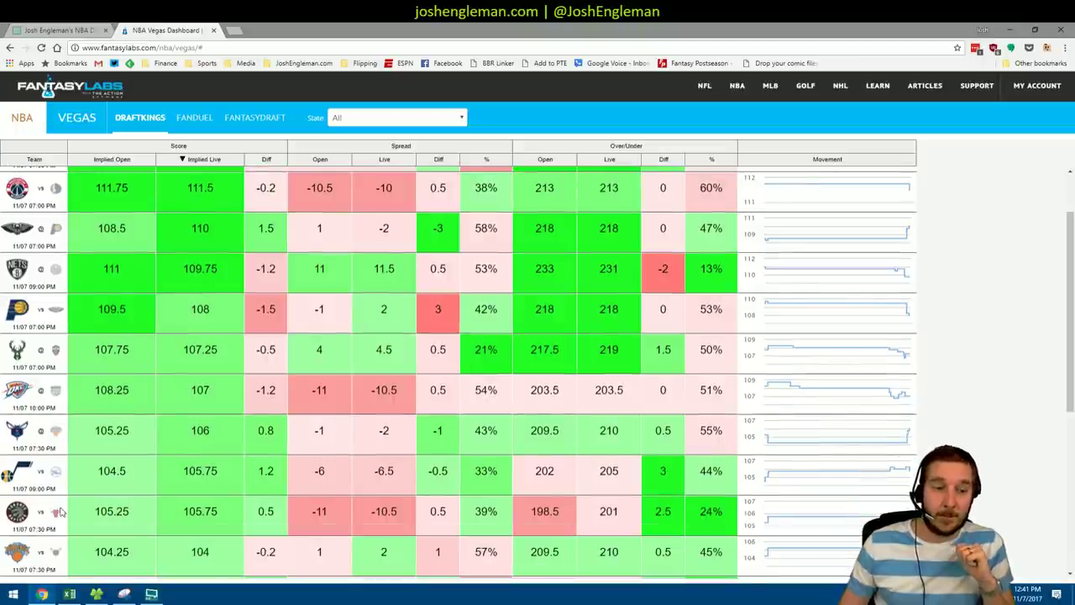
# - Return to the Excel workbook and review Toronto's full October and November game log alongside the projection tables
pyautogui.click(69, 594)
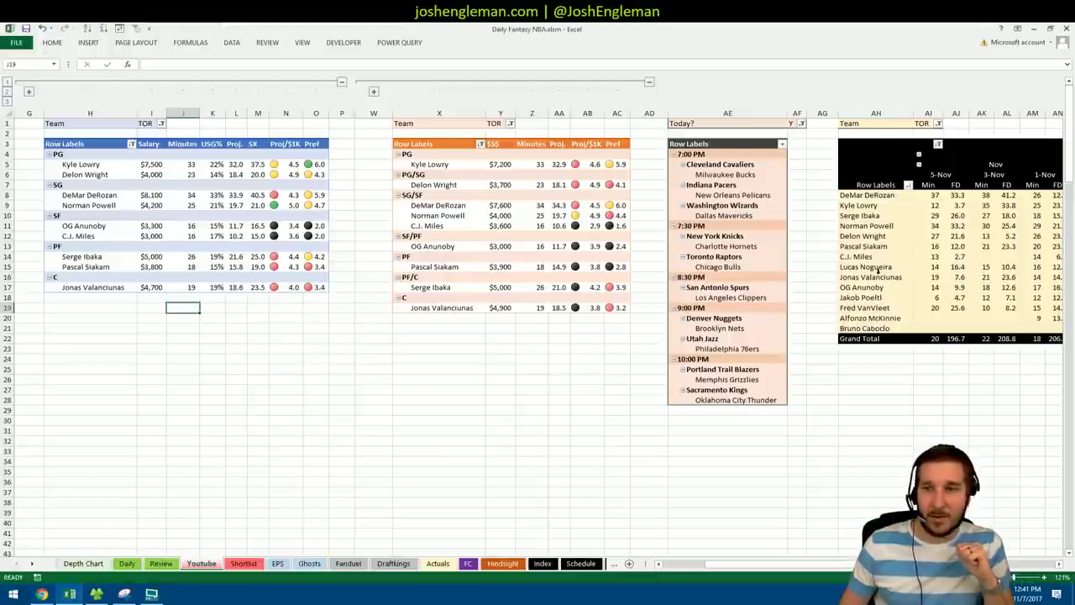
pyautogui.moveTo(820, 564); pyautogui.dragTo(828, 564)
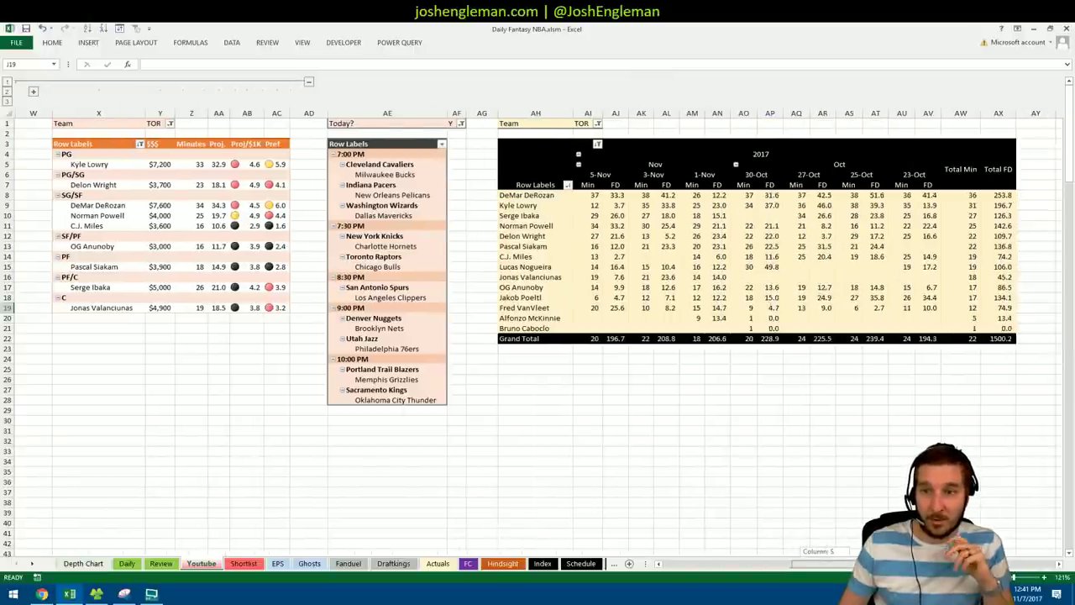
pyautogui.moveTo(828, 563); pyautogui.dragTo(729, 529)
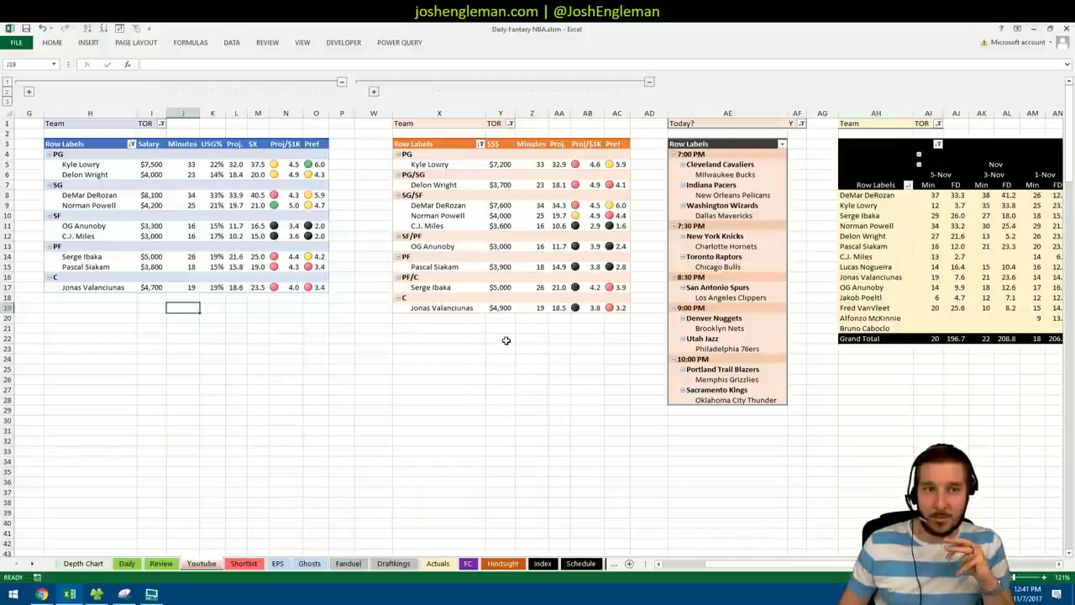
pyautogui.click(208, 307)
pyautogui.moveTo(182, 307); pyautogui.dragTo(210, 321)
pyautogui.click(256, 310)
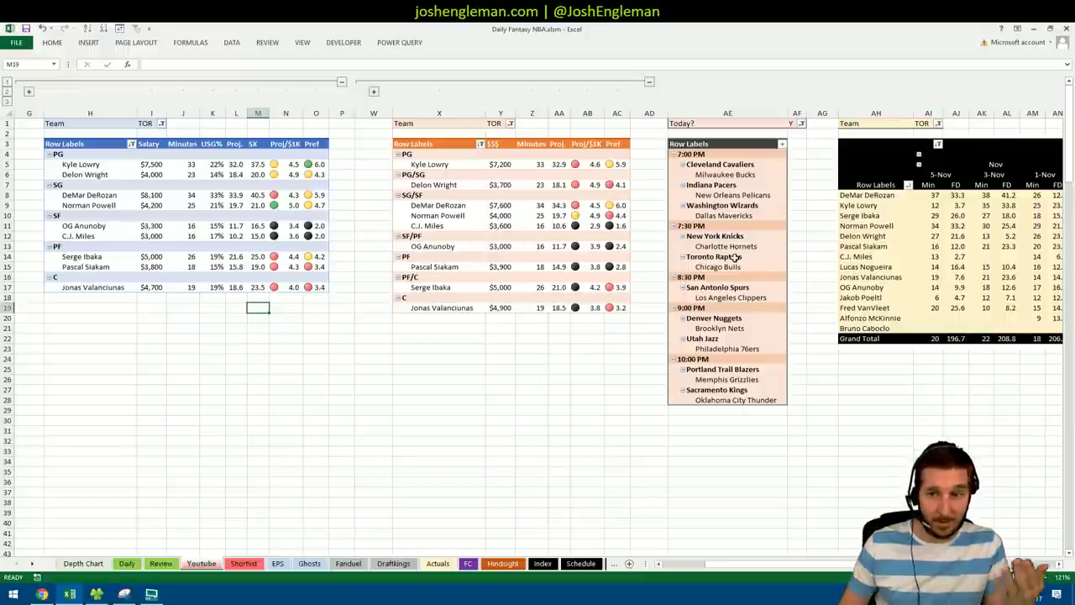
# - Locate the Chicago Bulls in the schedule, review the lineup capture in Snipping Tool, and return to the workbook
pyautogui.click(712, 264)
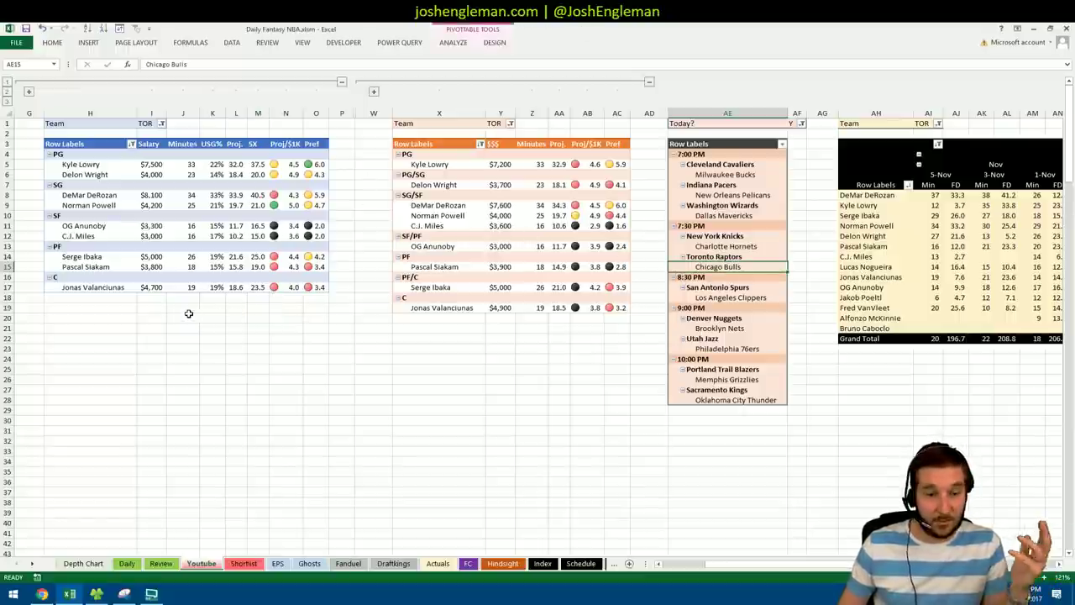
pyautogui.click(133, 588)
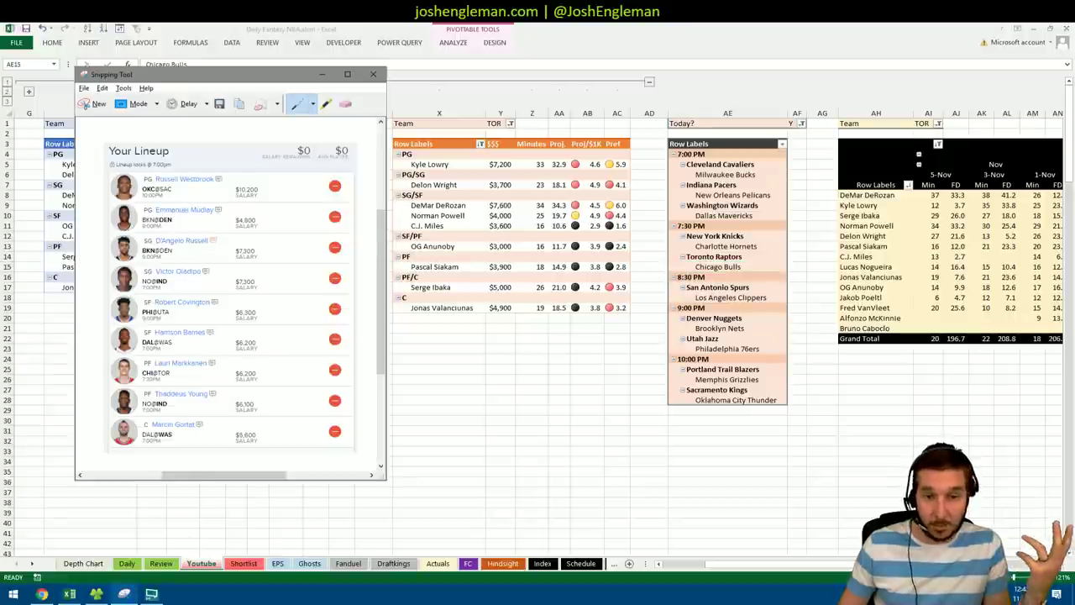
pyautogui.click(464, 347)
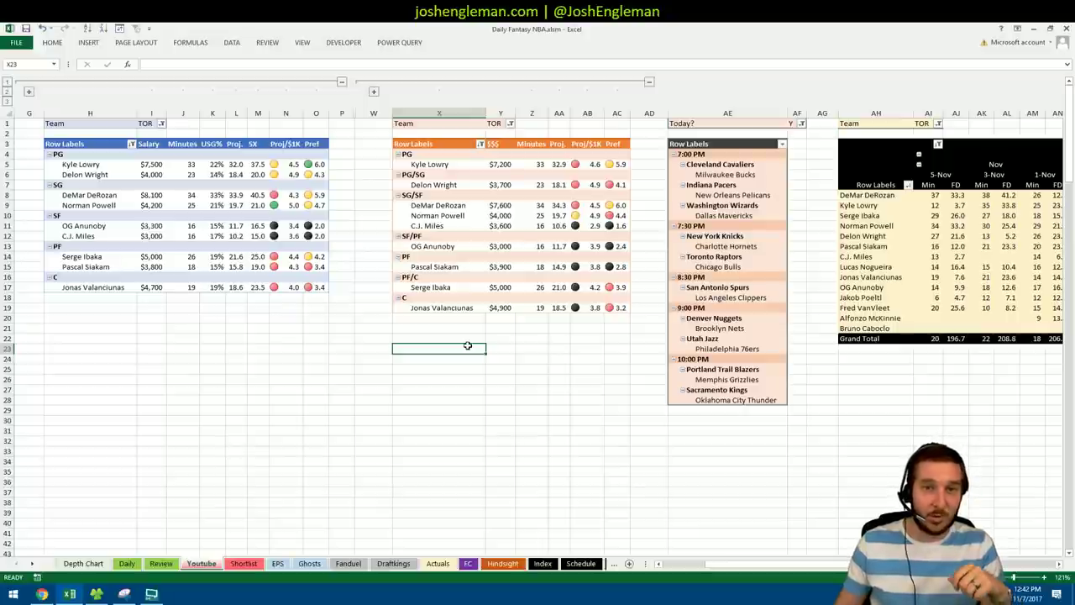
pyautogui.click(507, 328)
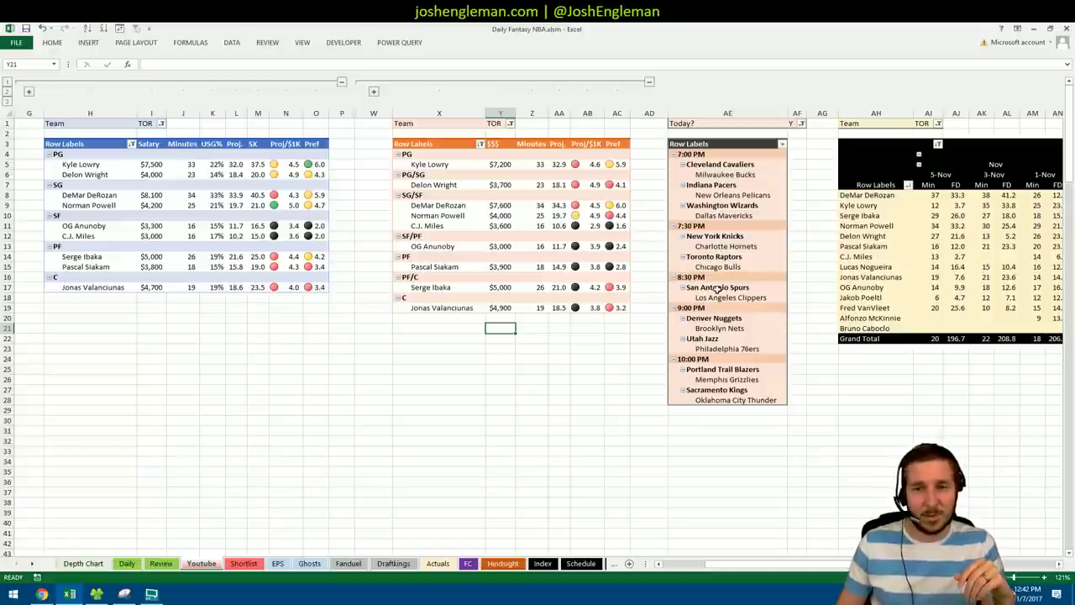
# - Switch to the Vegas dashboard in Chrome and check the San Antonio and Los Angeles Clippers lines
pyautogui.click(160, 123)
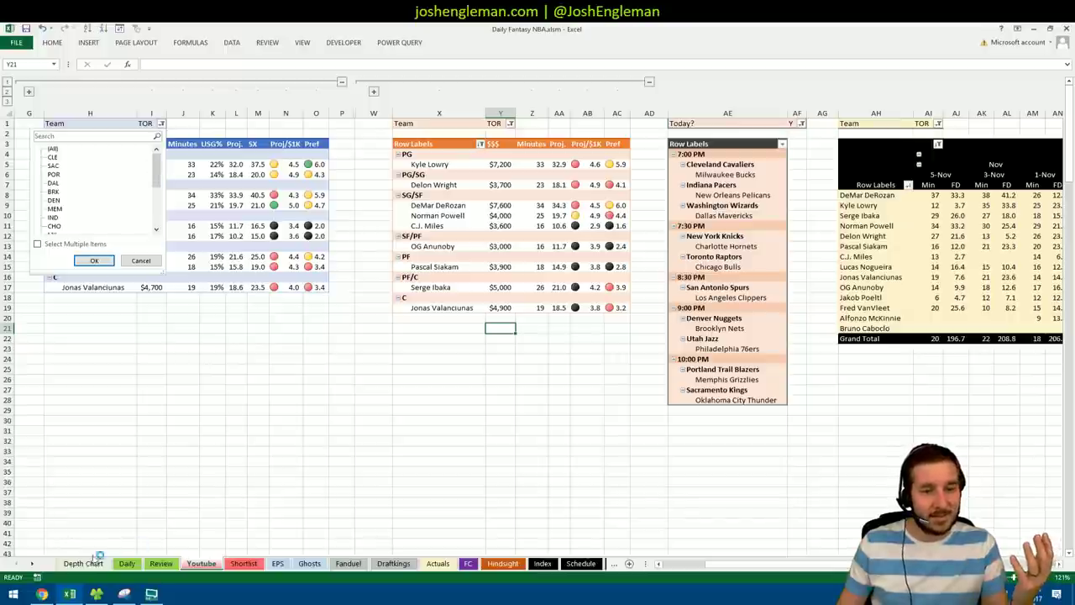
pyautogui.click(42, 594)
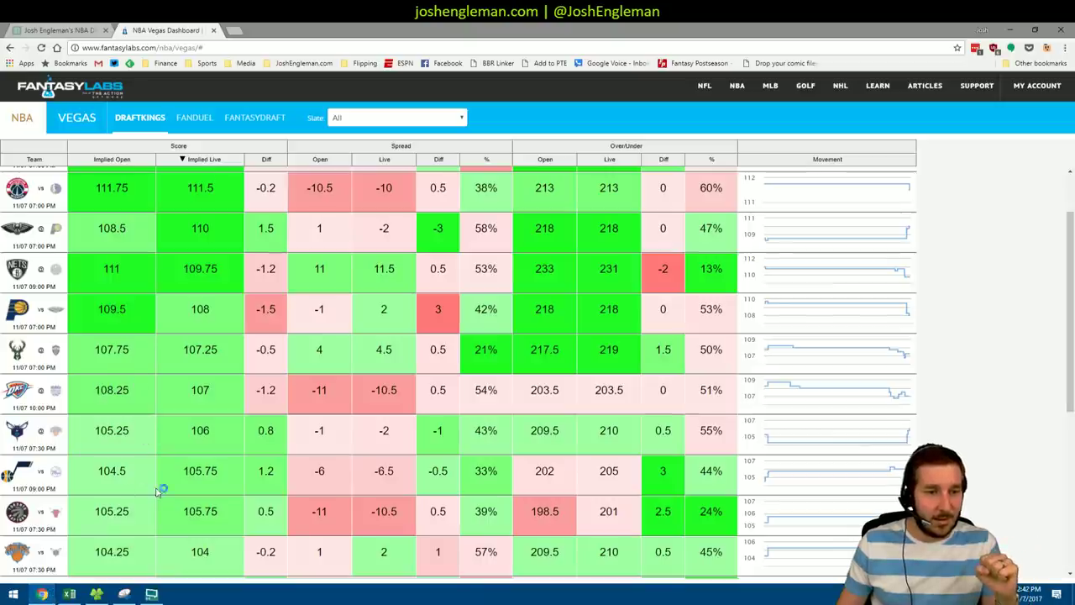
pyautogui.scroll(-2, 214, 454)
pyautogui.scroll(-4, 213, 454)
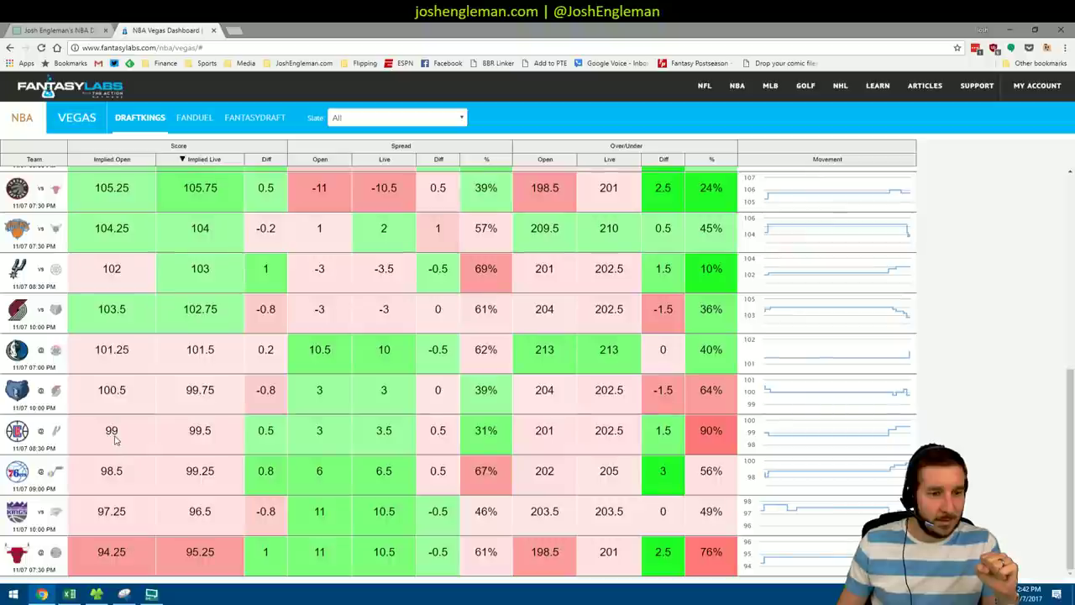
pyautogui.scroll(1, 120, 438)
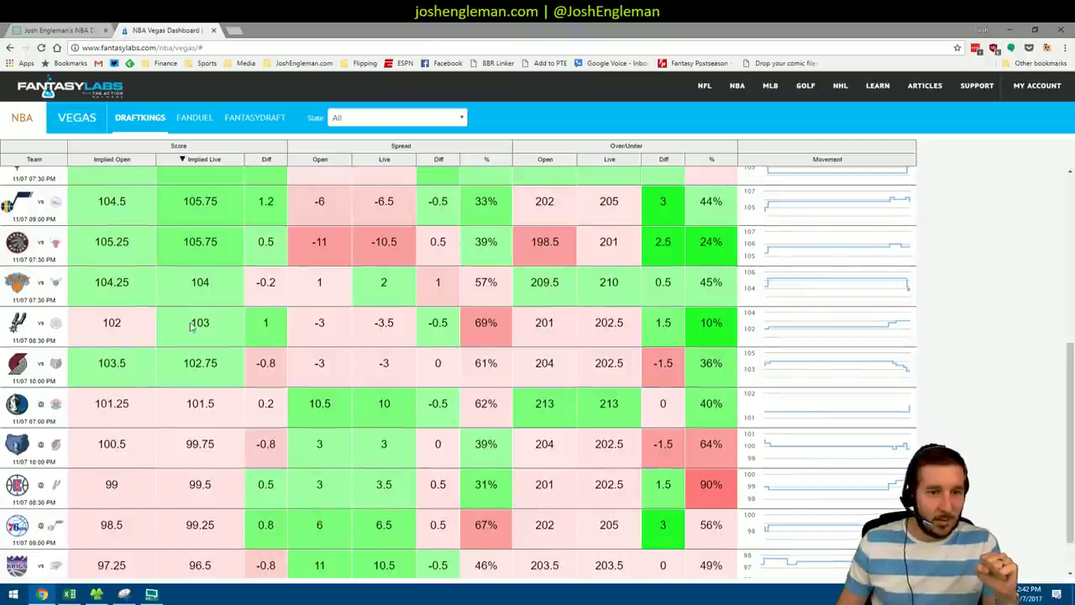
pyautogui.scroll(6, 222, 340)
# - Return to the Excel workbook and filter the blue projection table to team SAS
pyautogui.click(69, 593)
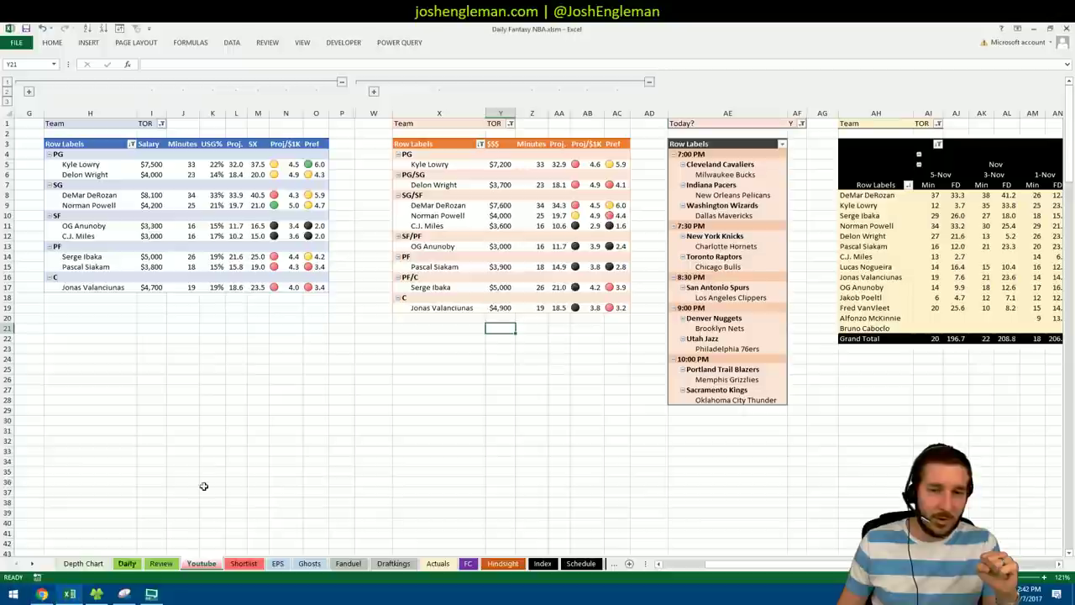
pyautogui.click(161, 123)
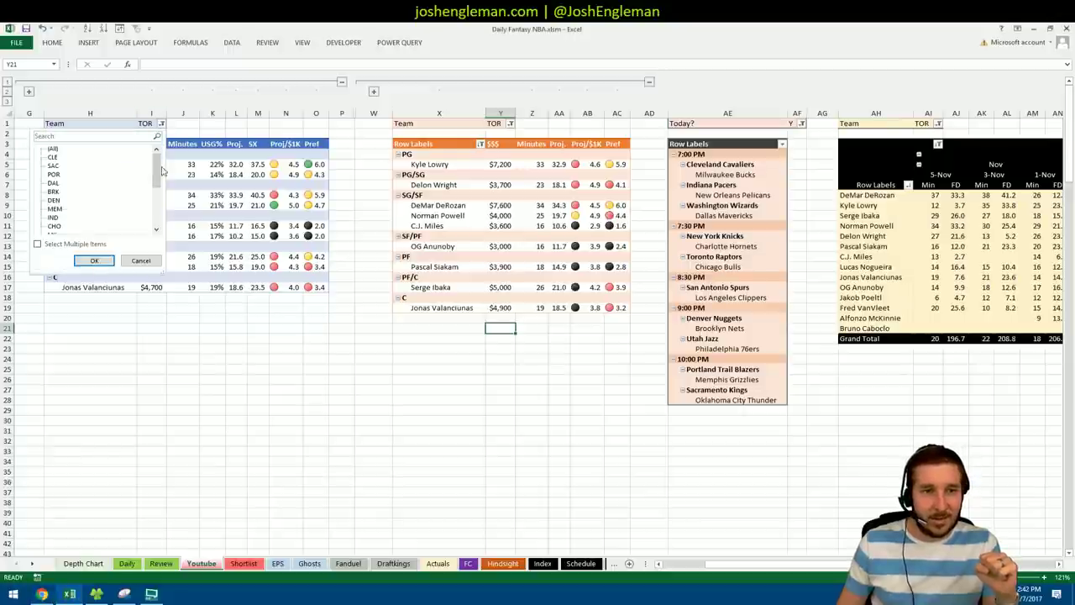
pyautogui.scroll(-3, 160, 180)
pyautogui.click(53, 209)
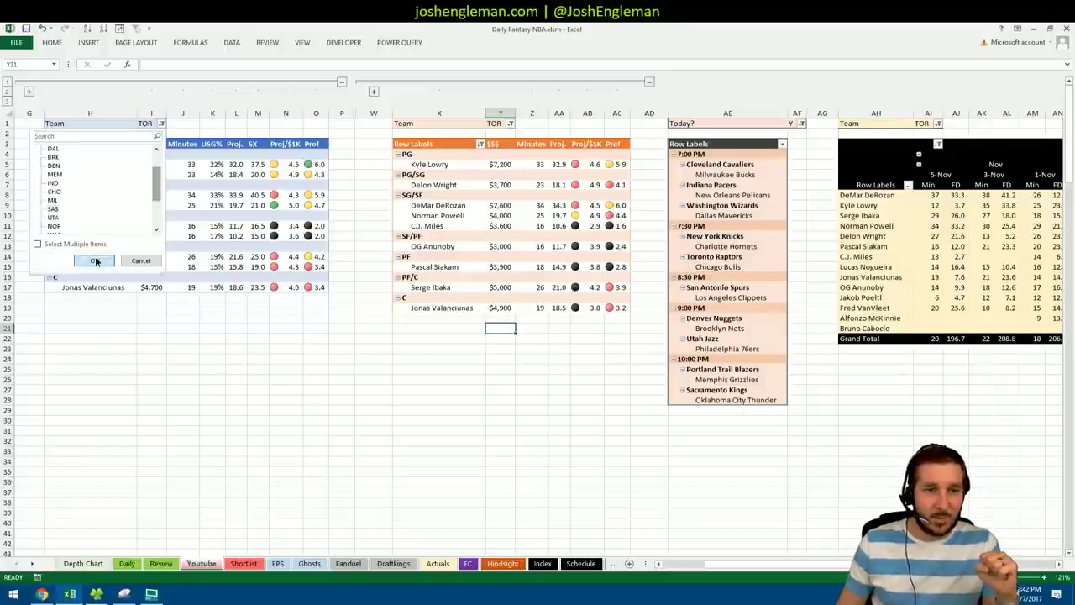
pyautogui.click(94, 260)
# - Filter the orange projection table to team SAS
pyautogui.click(508, 124)
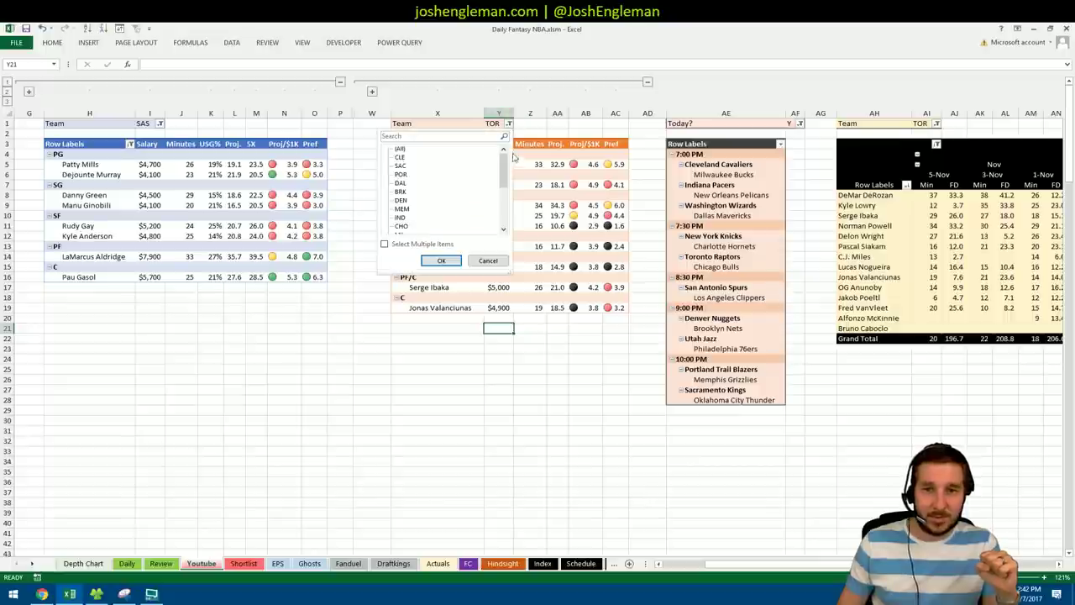
pyautogui.scroll(-3, 458, 194)
pyautogui.click(400, 166)
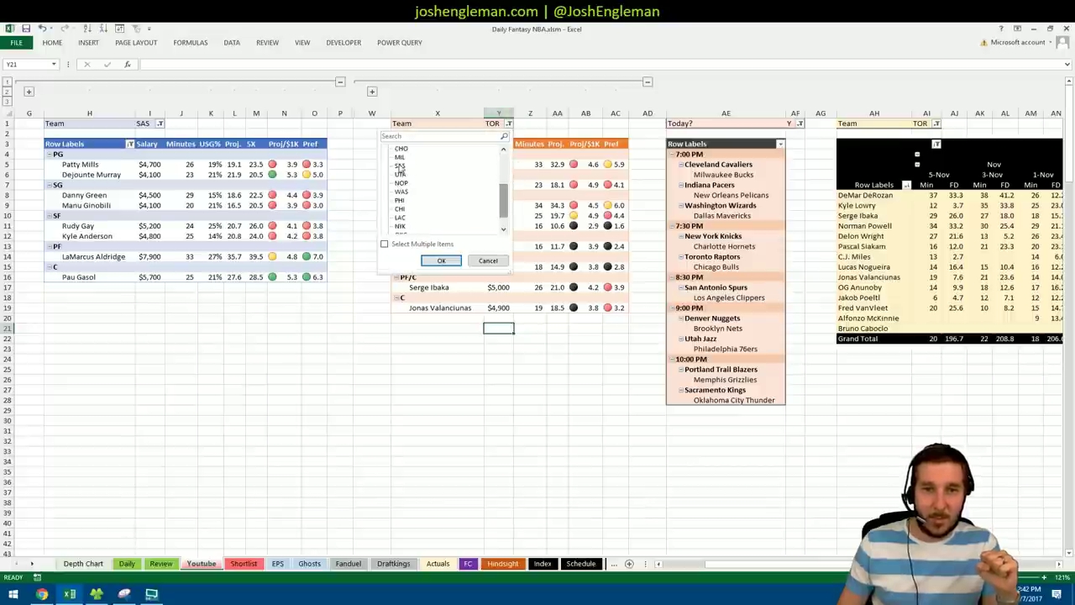
pyautogui.click(441, 261)
pyautogui.click(216, 316)
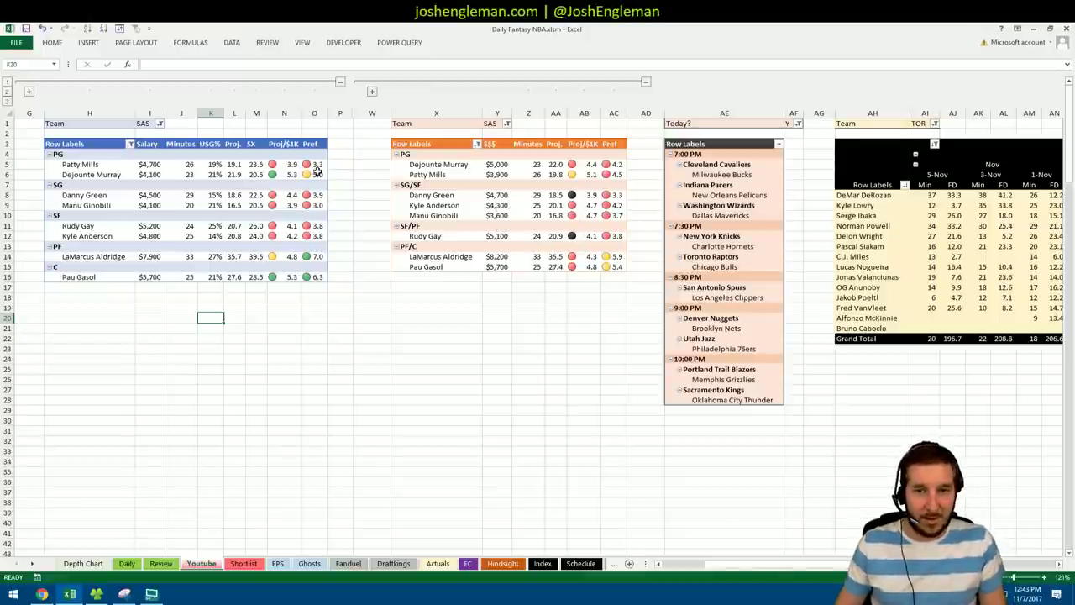
# - Filter the blue projection table to team LAC
pyautogui.click(160, 123)
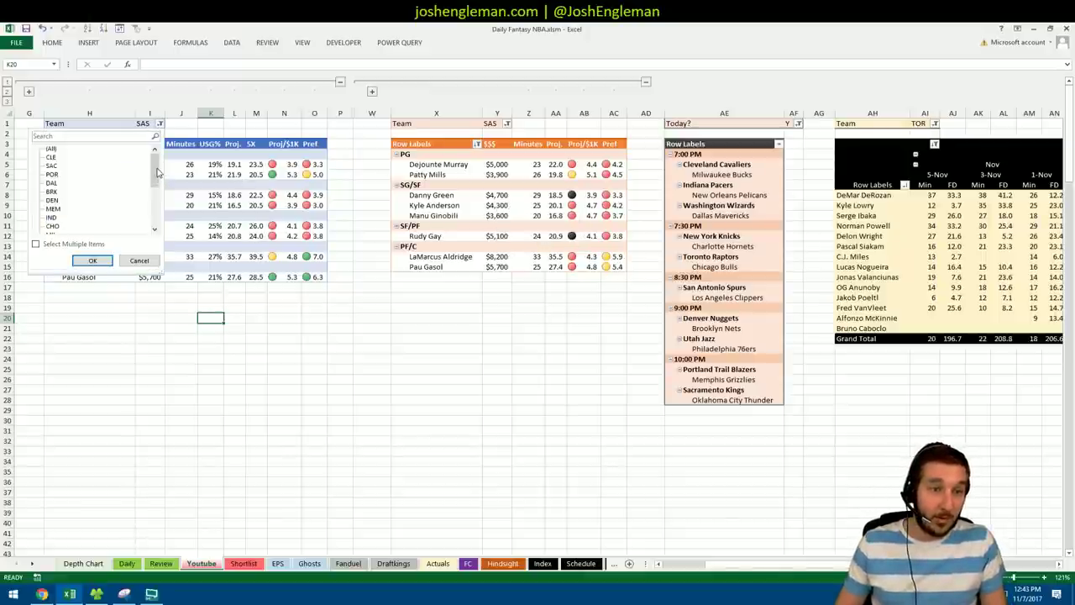
pyautogui.moveTo(156, 172); pyautogui.dragTo(155, 206)
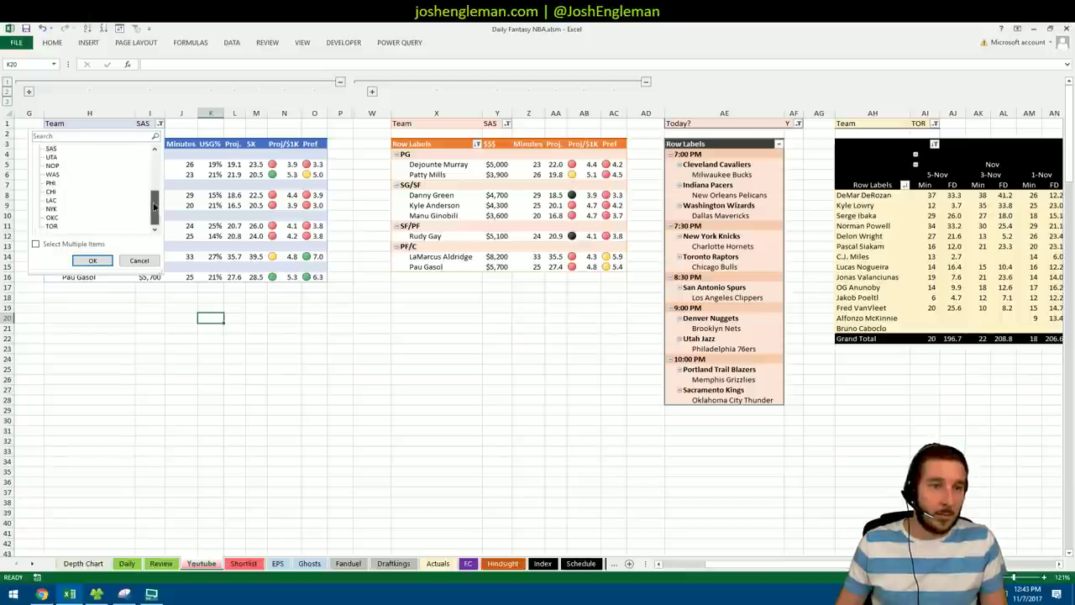
pyautogui.click(52, 200)
pyautogui.click(93, 260)
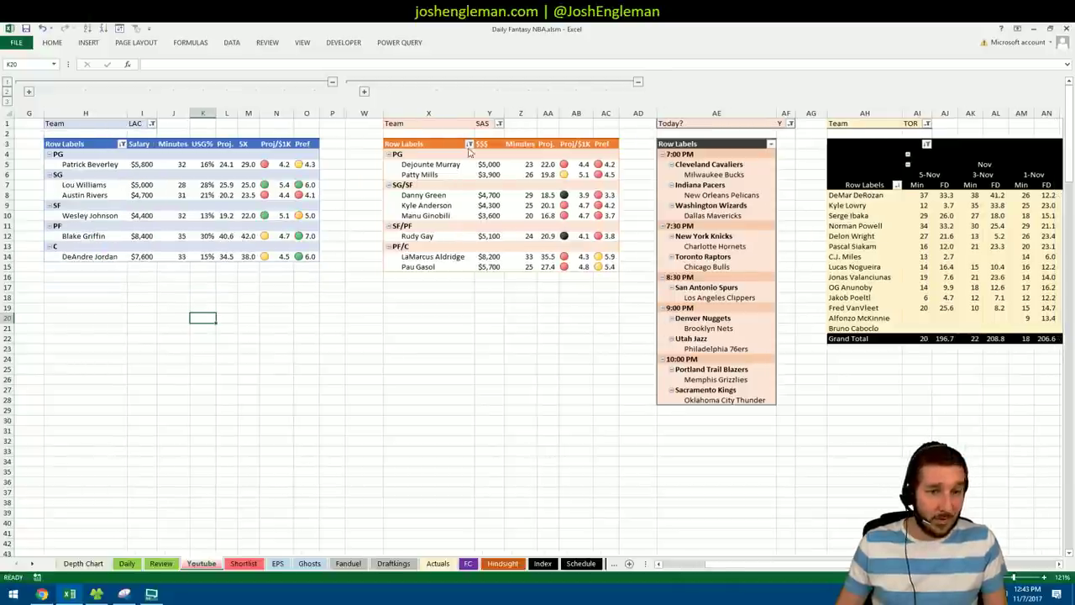
# - Filter the orange projection table to team LAC
pyautogui.click(499, 123)
pyautogui.moveTo(494, 163); pyautogui.dragTo(493, 225)
pyautogui.click(427, 201)
pyautogui.click(431, 260)
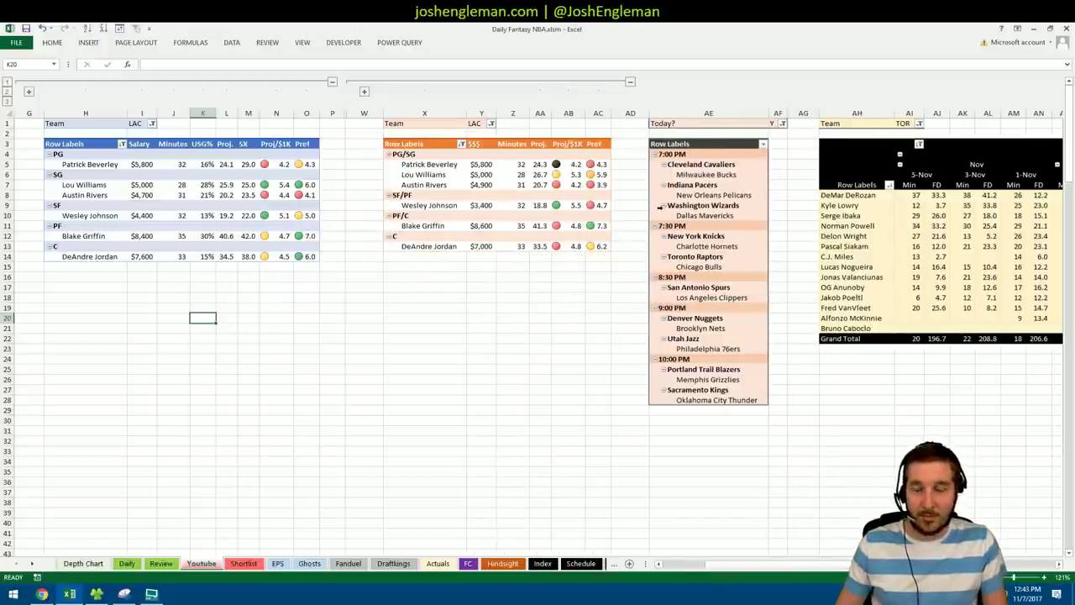
# - Examine the Clippers players' minutes, projections and value ratings in the blue and orange projection tables
pyautogui.click(433, 275)
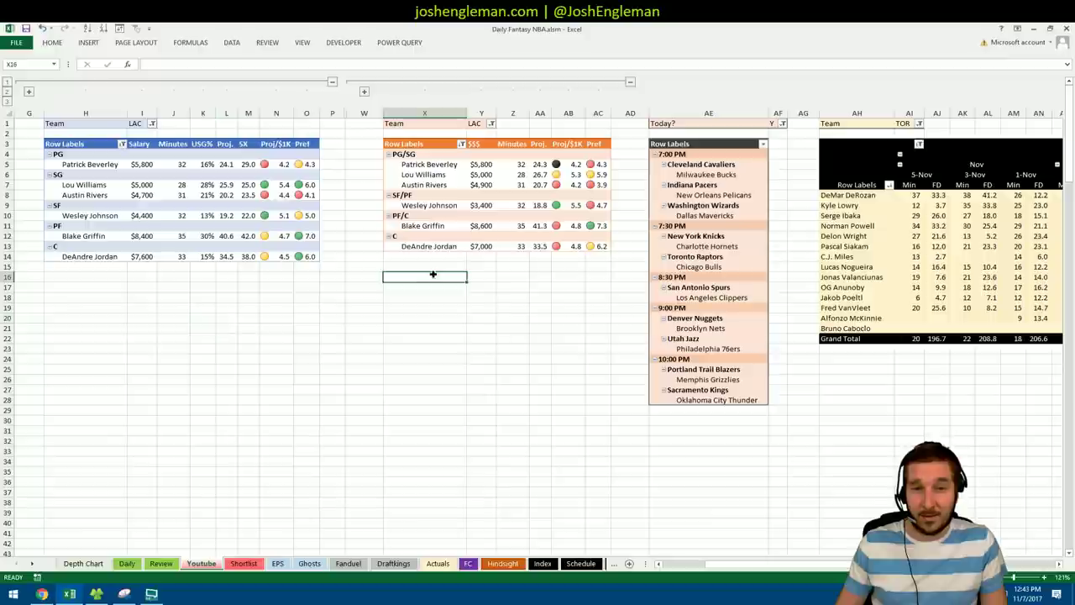
pyautogui.click(519, 207)
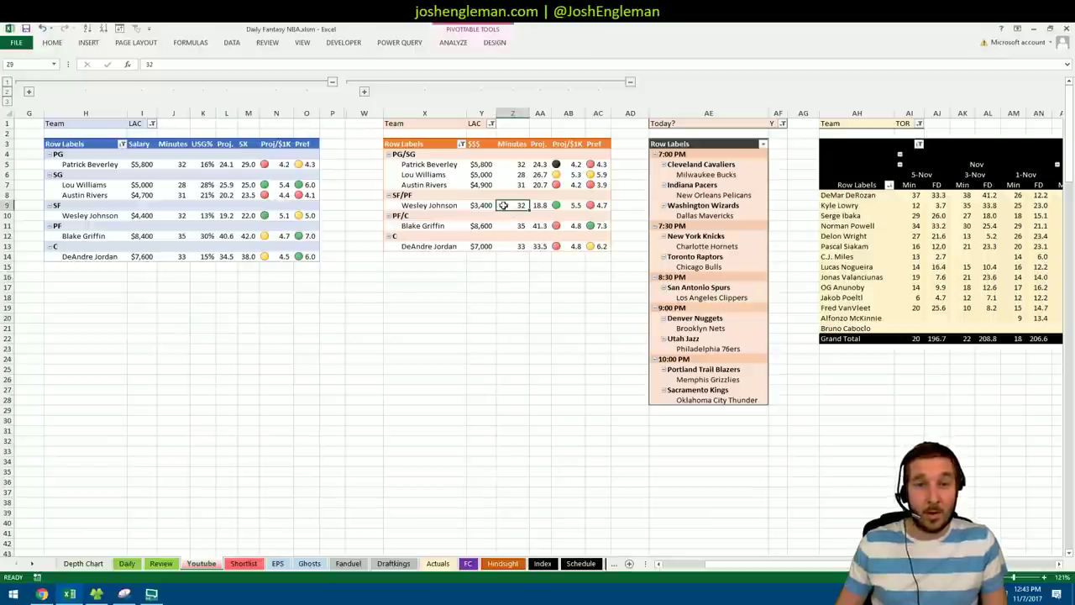
pyautogui.click(494, 290)
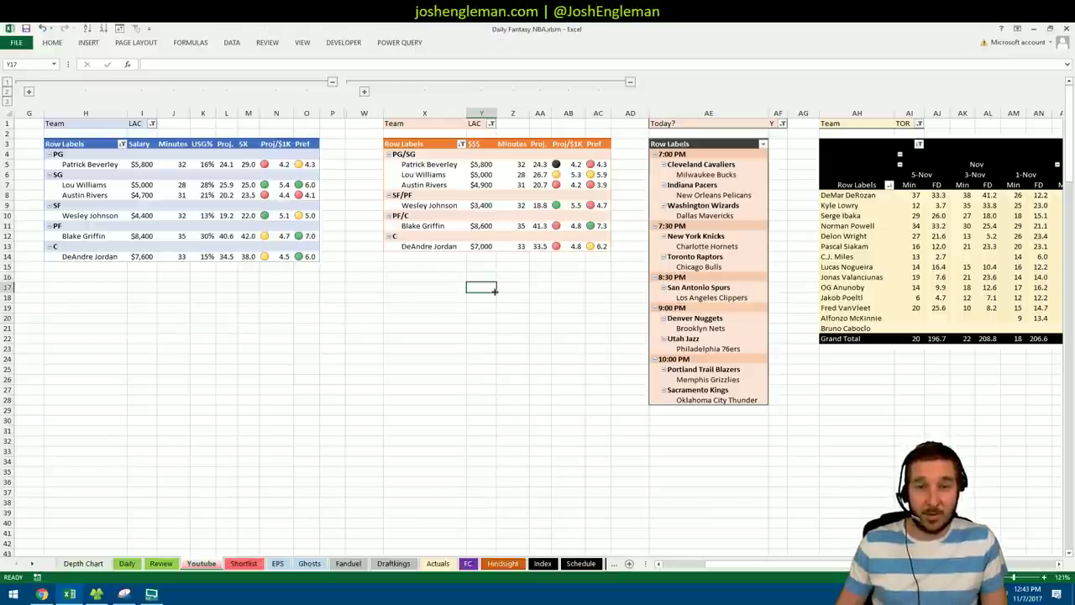
pyautogui.click(230, 216)
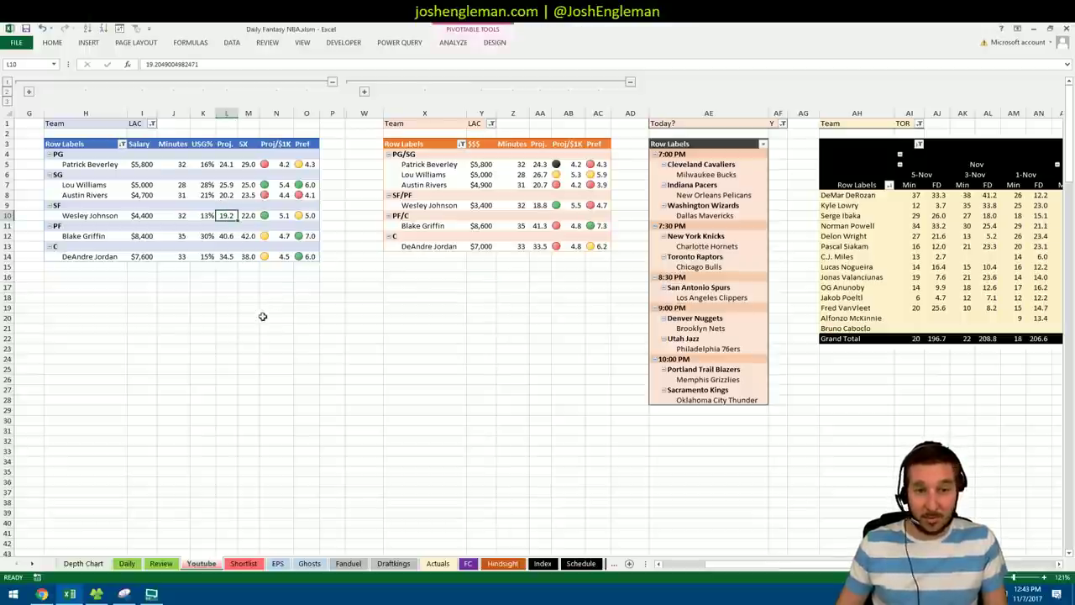
pyautogui.click(228, 279)
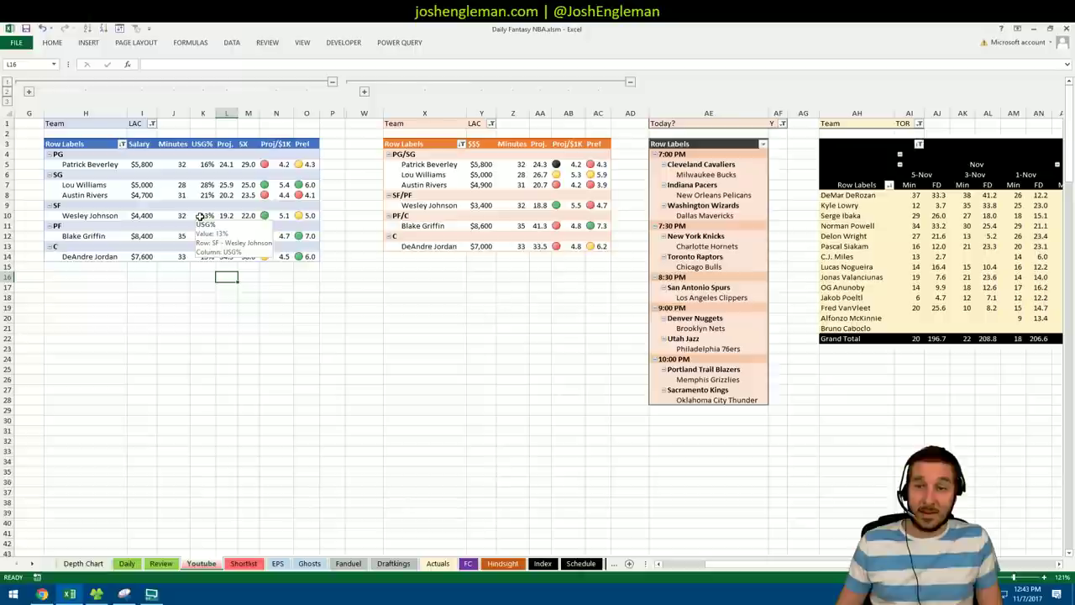
pyautogui.click(247, 277)
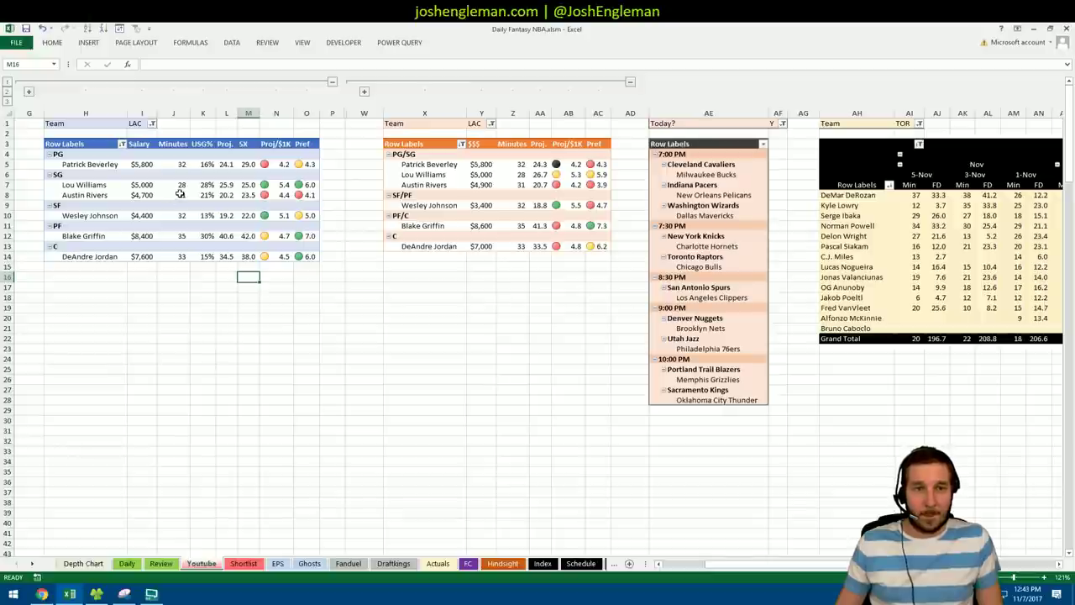
pyautogui.click(232, 278)
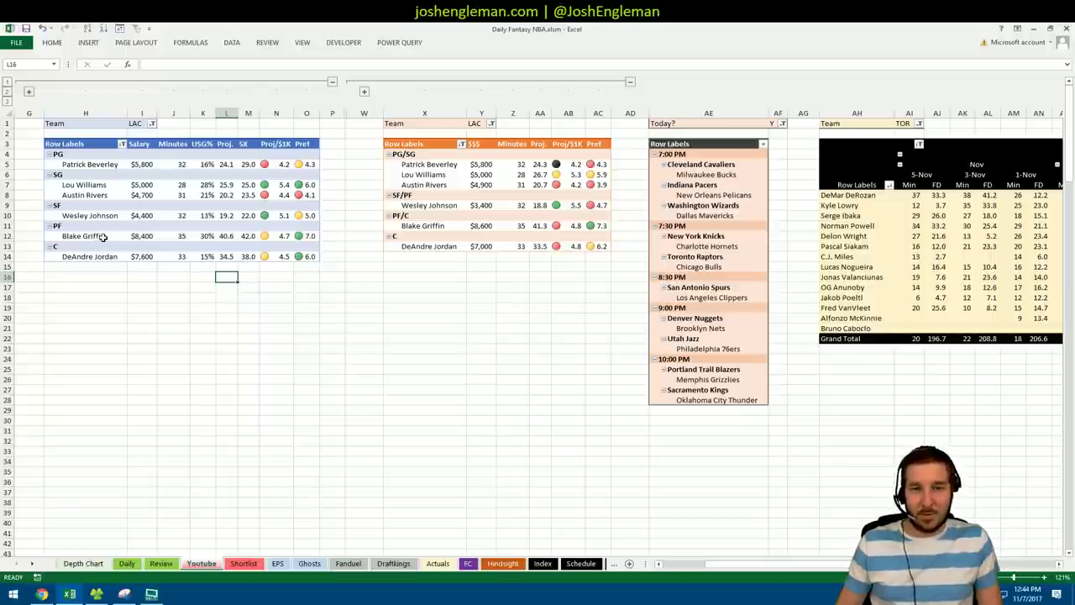
pyautogui.click(261, 275)
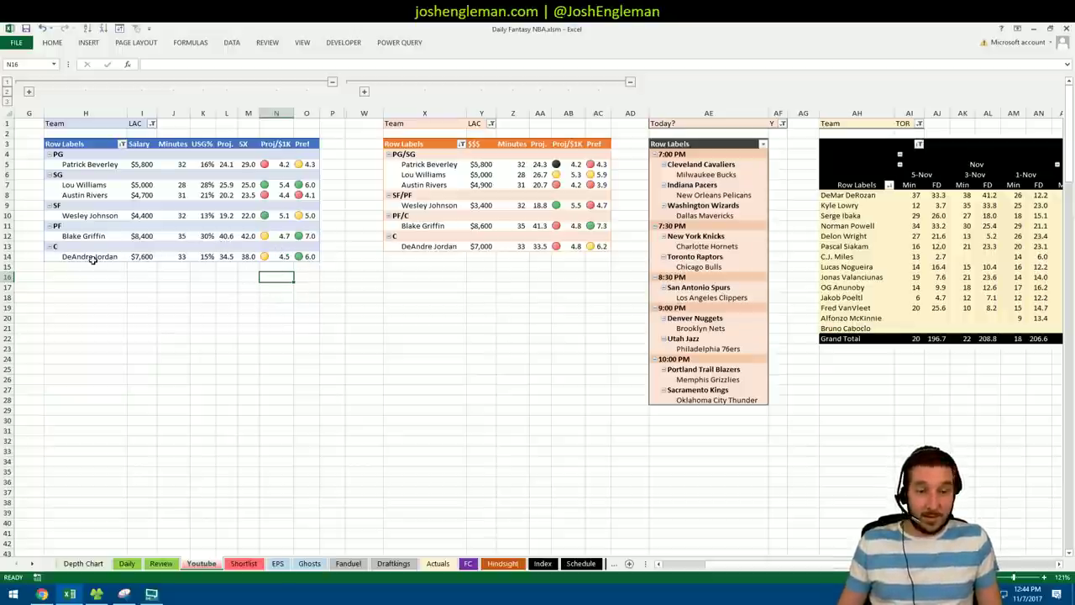
# - Filter the game log table to team LAC
pyautogui.click(919, 123)
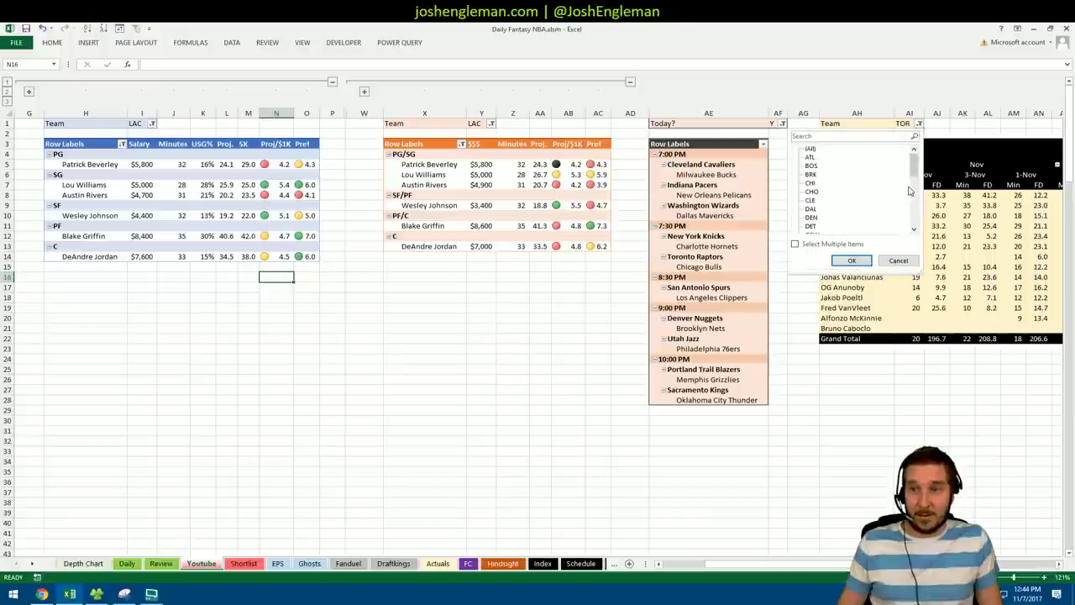
pyautogui.moveTo(915, 177); pyautogui.dragTo(913, 198)
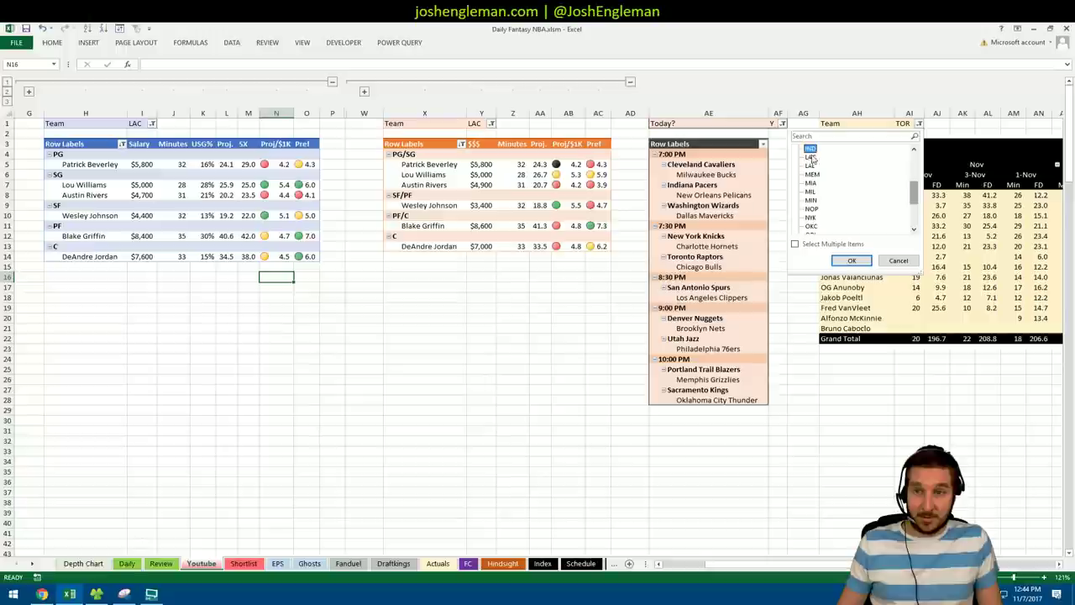
pyautogui.click(809, 157)
pyautogui.click(851, 260)
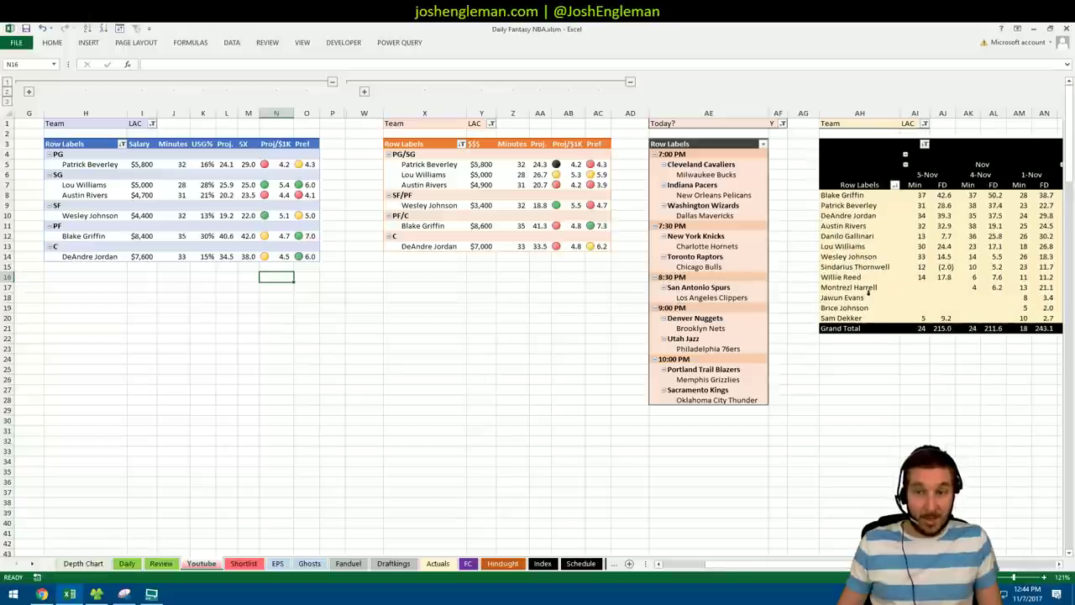
# - Examine the Clippers' minutes and FD points per game in the game log, including Lou Williams' 5-Nov result
pyautogui.moveTo(773, 563); pyautogui.dragTo(785, 563)
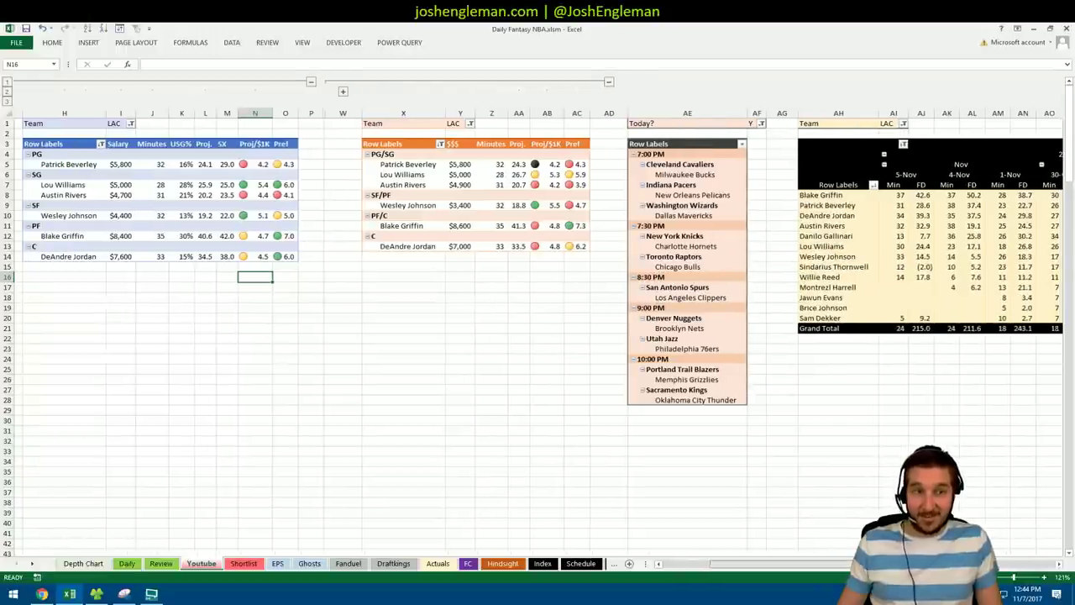
pyautogui.hscroll(6, 757, 332)
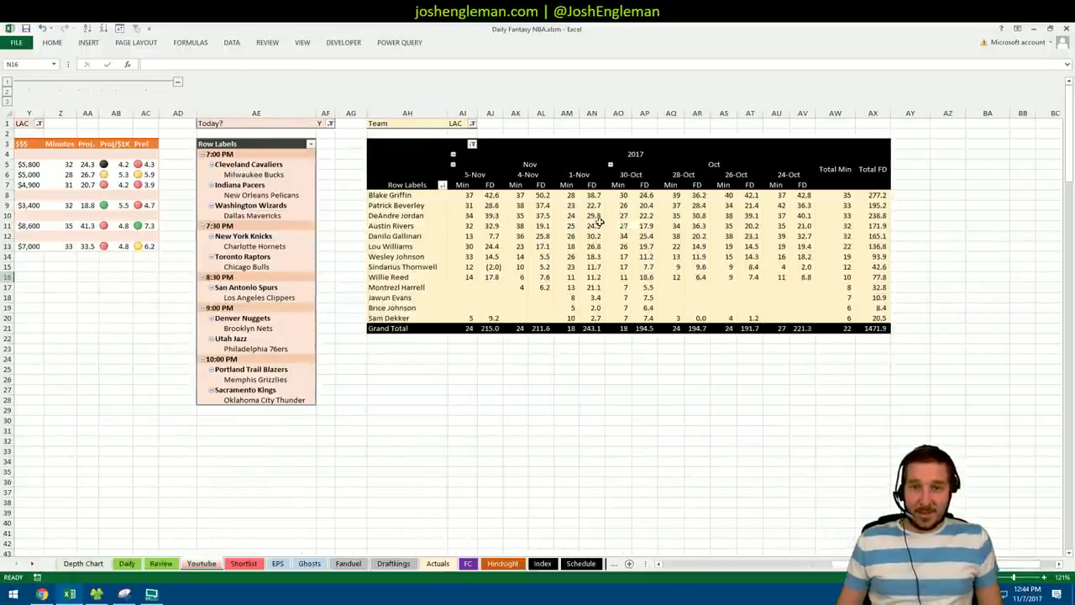
pyautogui.hscroll(-6, 731, 554)
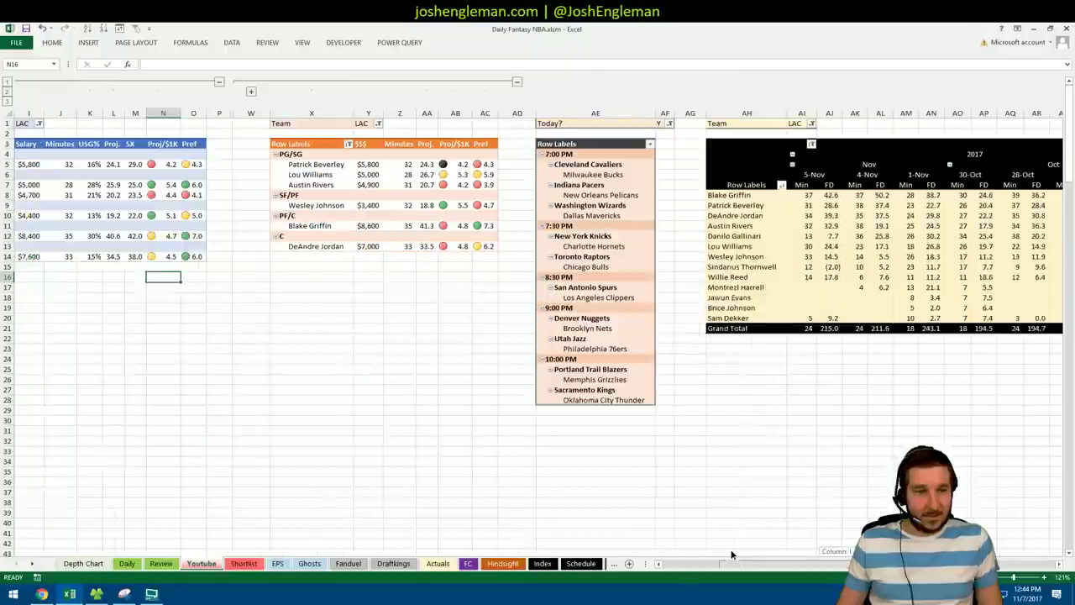
pyautogui.hscroll(-2, 705, 554)
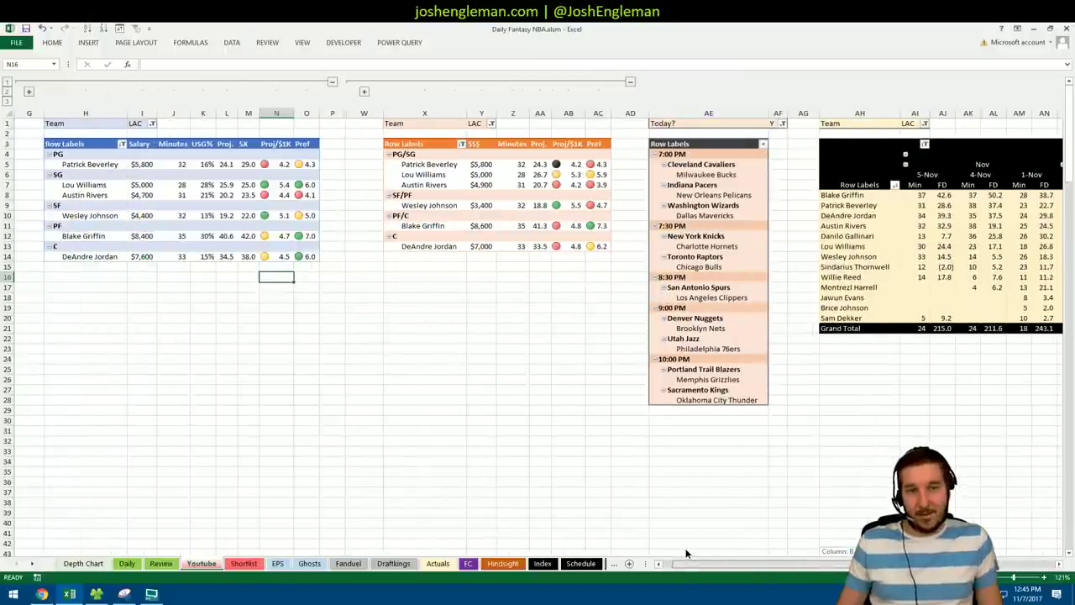
pyautogui.hscroll(6, 806, 554)
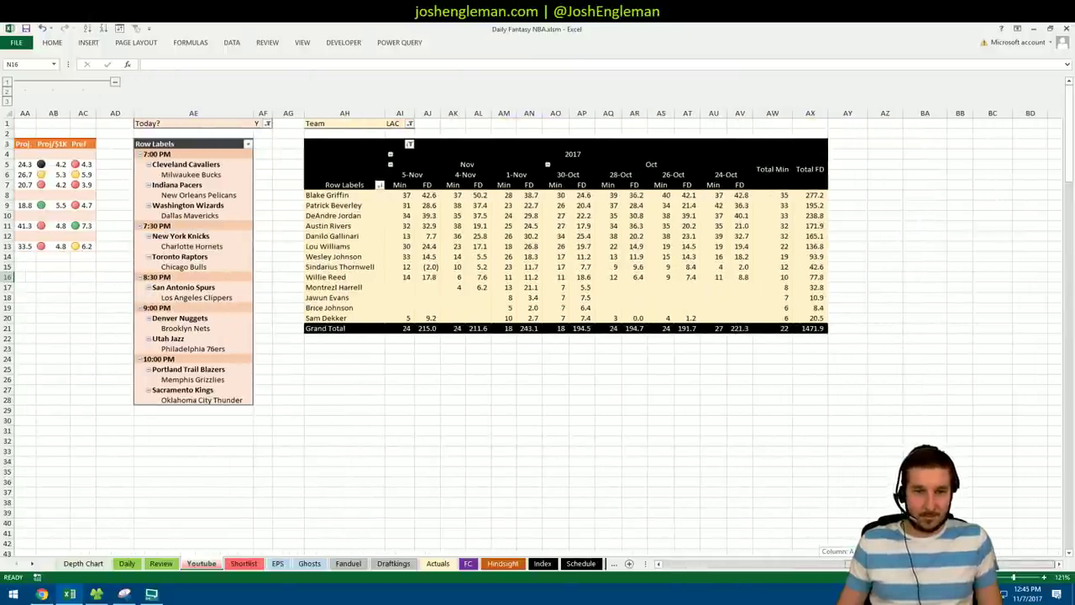
pyautogui.hscroll(-1, 537, 323)
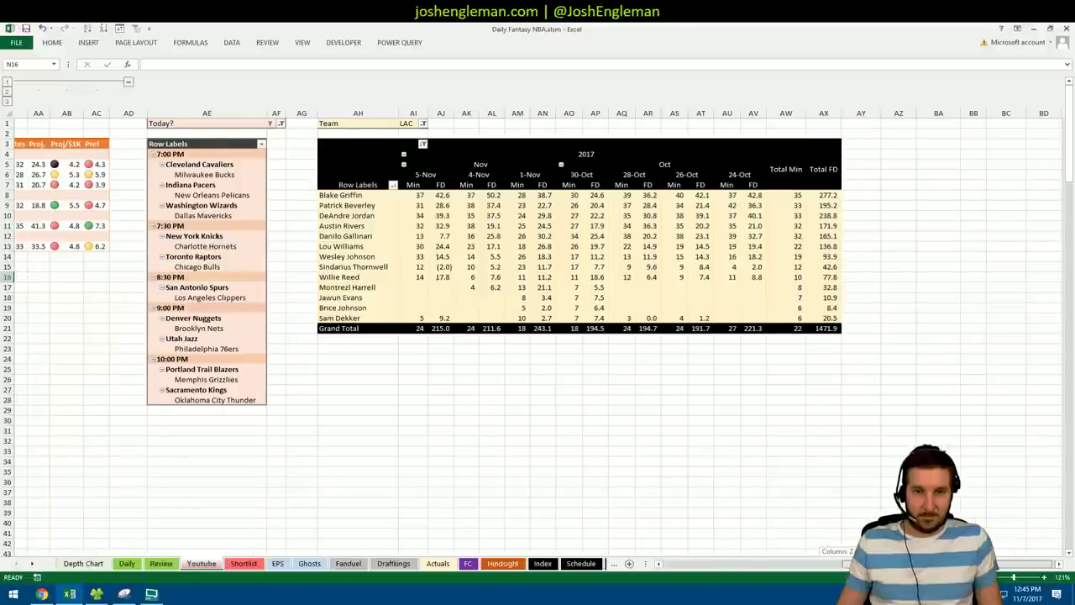
pyautogui.hscroll(-6, 723, 527)
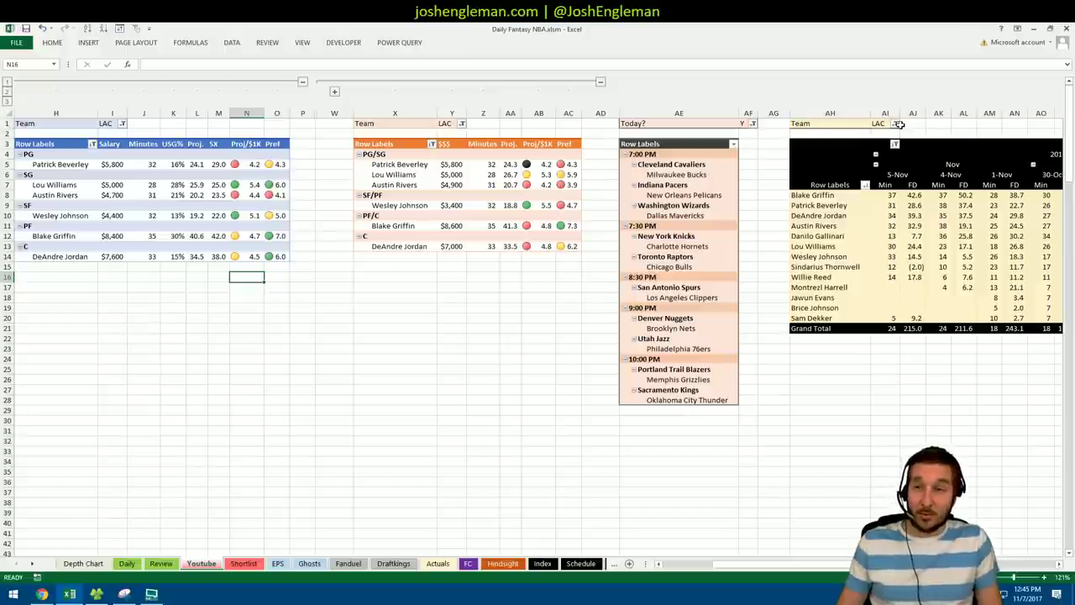
pyautogui.click(914, 246)
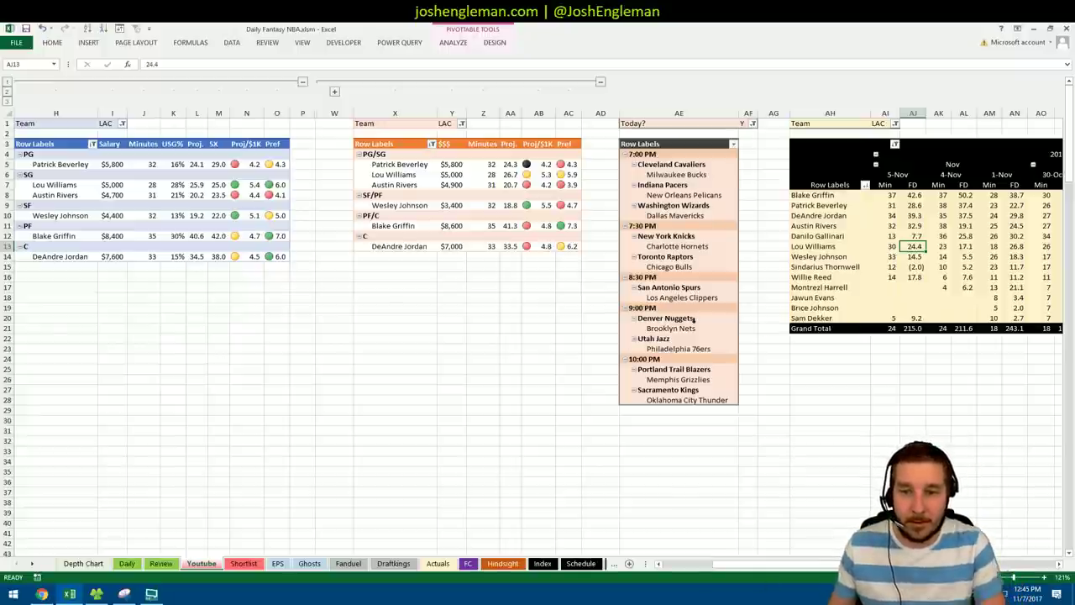
# - Filter the blue projection table to team DEN
pyautogui.click(123, 123)
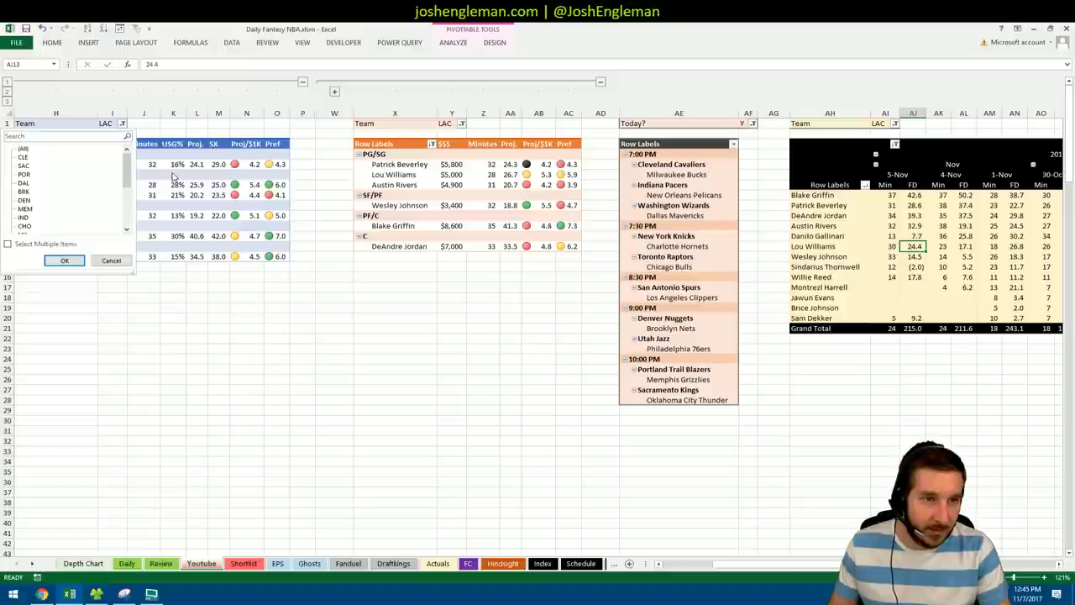
pyautogui.click(24, 199)
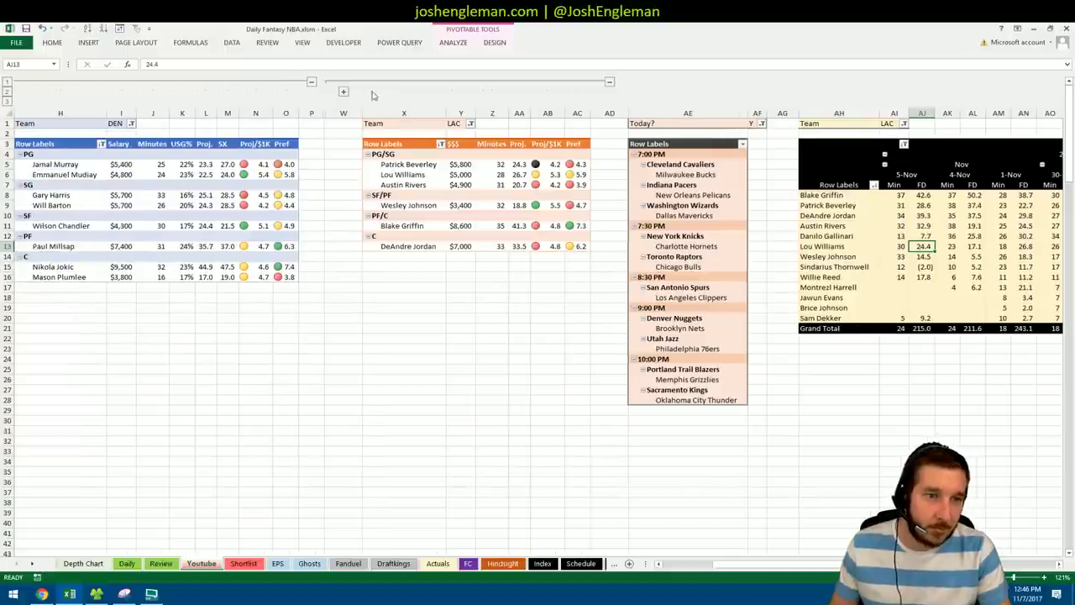
pyautogui.click(63, 260)
# - Filter the orange projection table to team DEN
pyautogui.click(471, 124)
pyautogui.moveTo(465, 167); pyautogui.dragTo(464, 183)
pyautogui.click(363, 157)
pyautogui.click(403, 260)
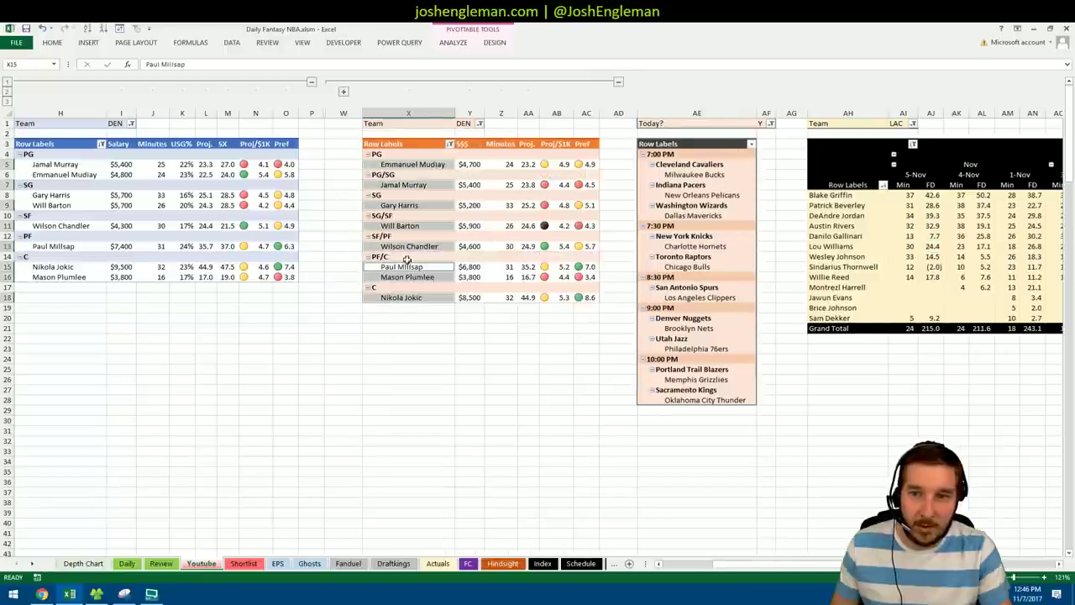
# - Filter the game log table to team DEN
pyautogui.click(923, 133)
pyautogui.click(913, 123)
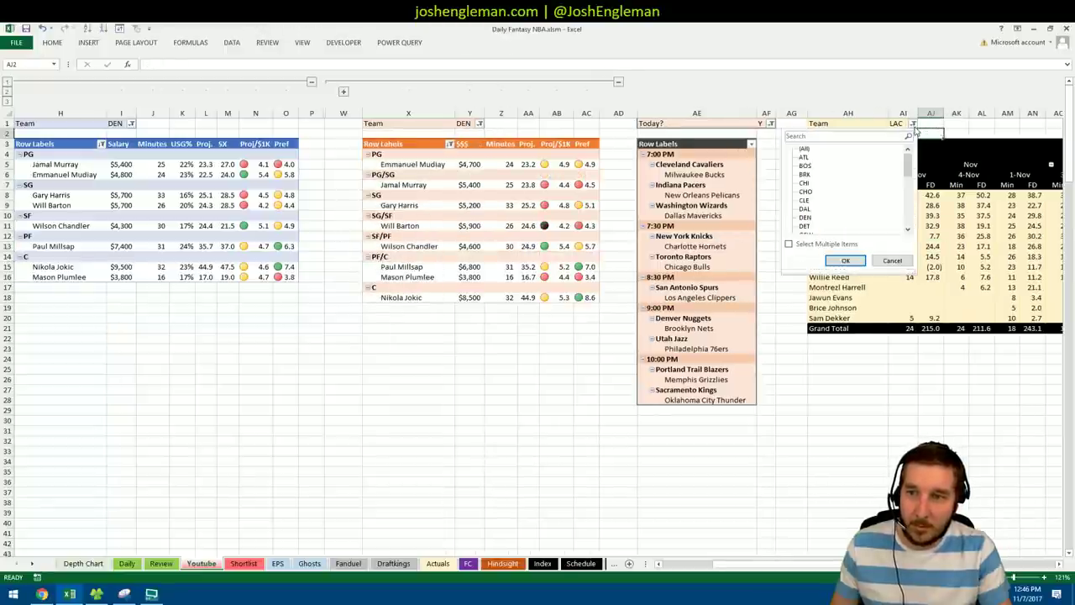
pyautogui.click(805, 218)
pyautogui.click(845, 260)
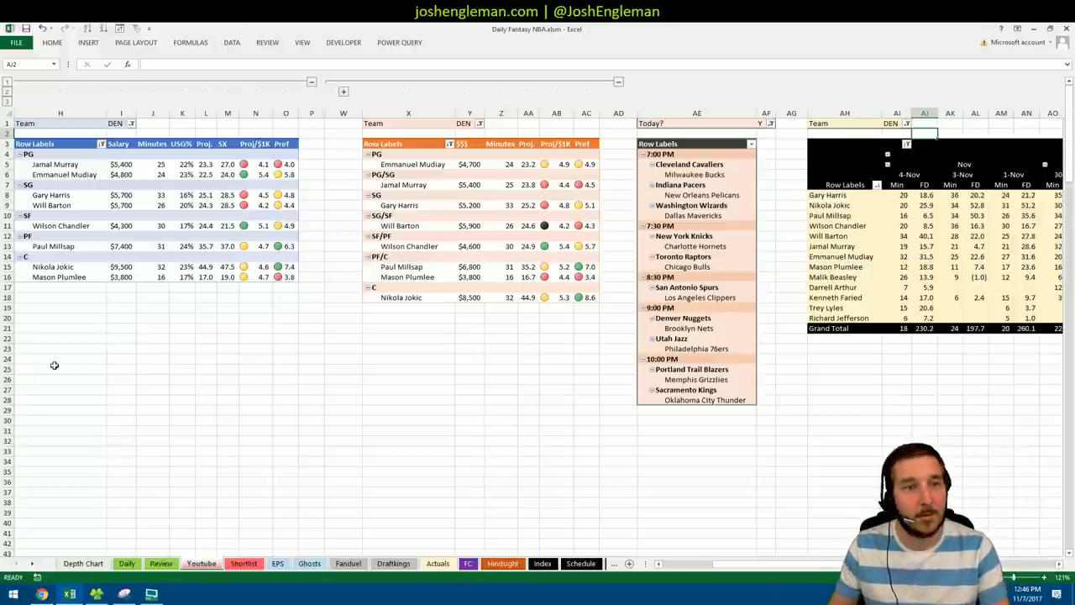
# - Check Denver's implied score, spread and over/under on the FantasyLabs Vegas dashboard in Chrome, and return to the Excel workbook
pyautogui.click(119, 306)
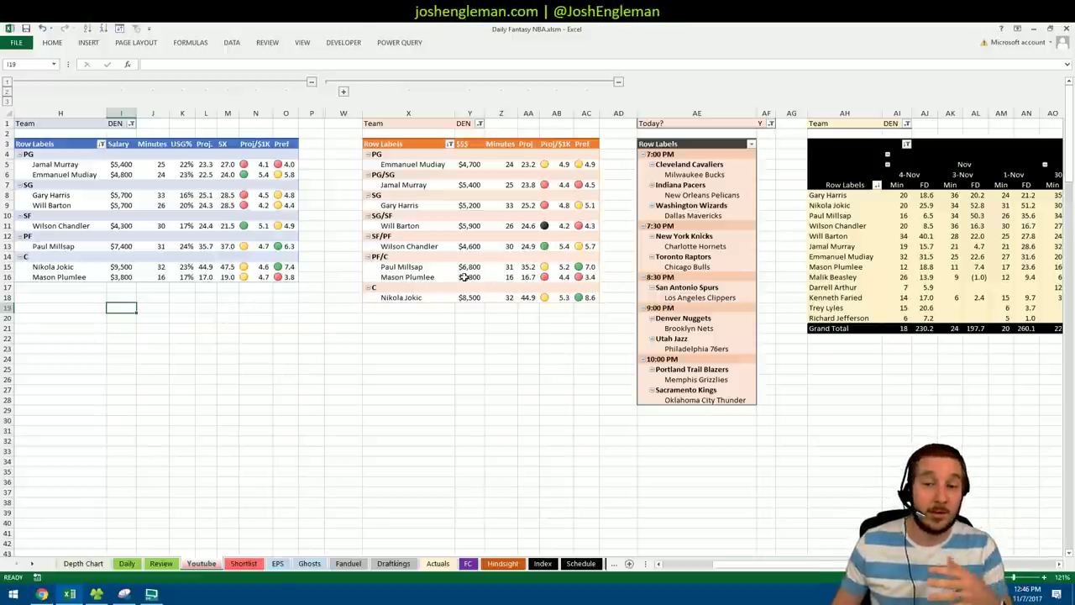
pyautogui.click(41, 594)
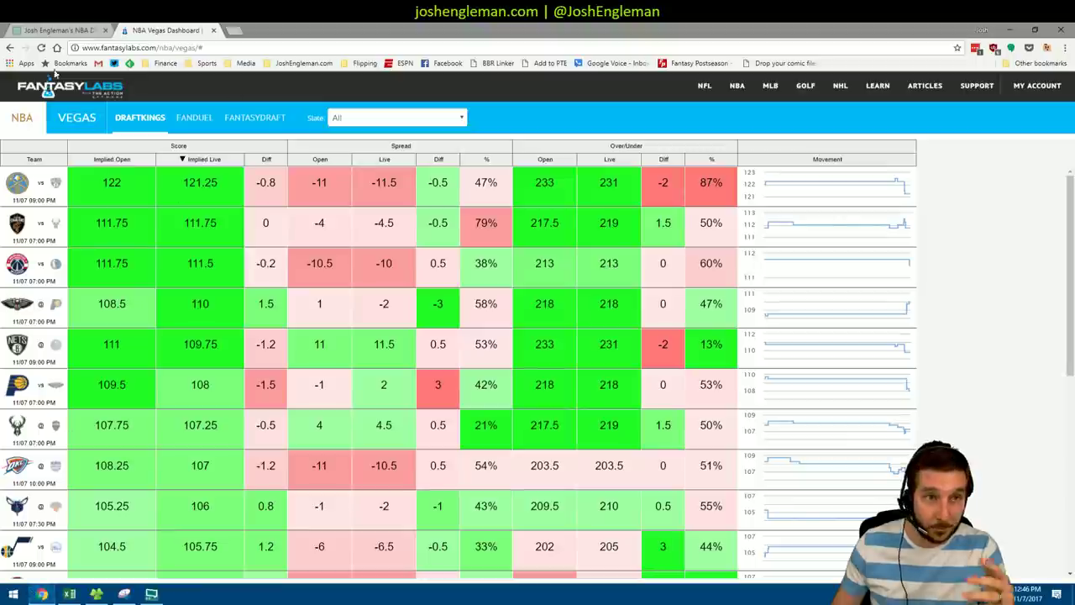
pyautogui.click(1010, 29)
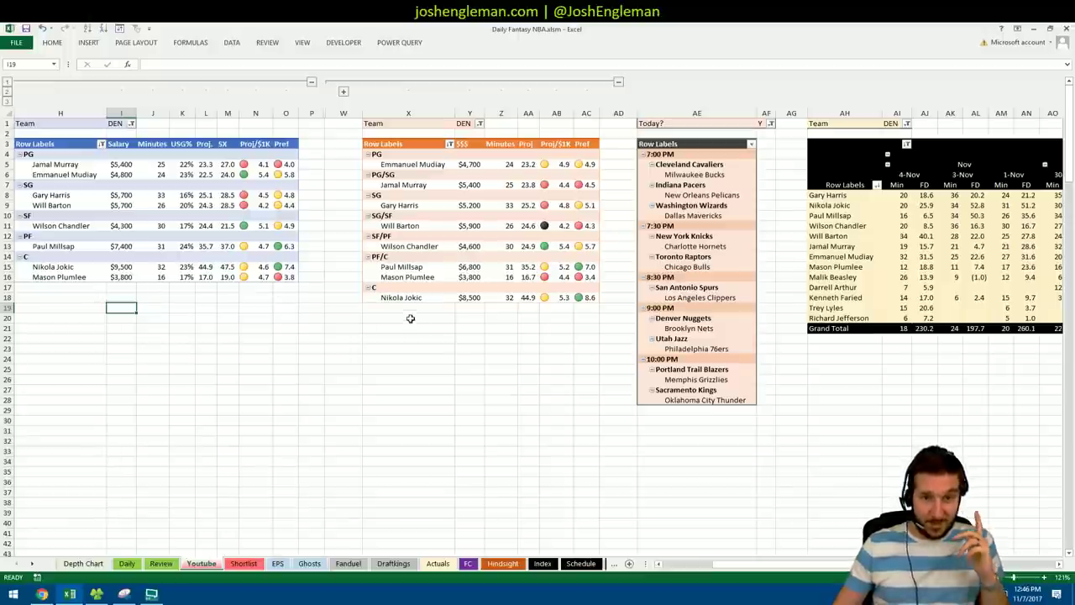
# - Check Nikola Jokic's salary in the orange table and the captured lineup in Snipping Tool, and return to the workbook
pyautogui.click(469, 299)
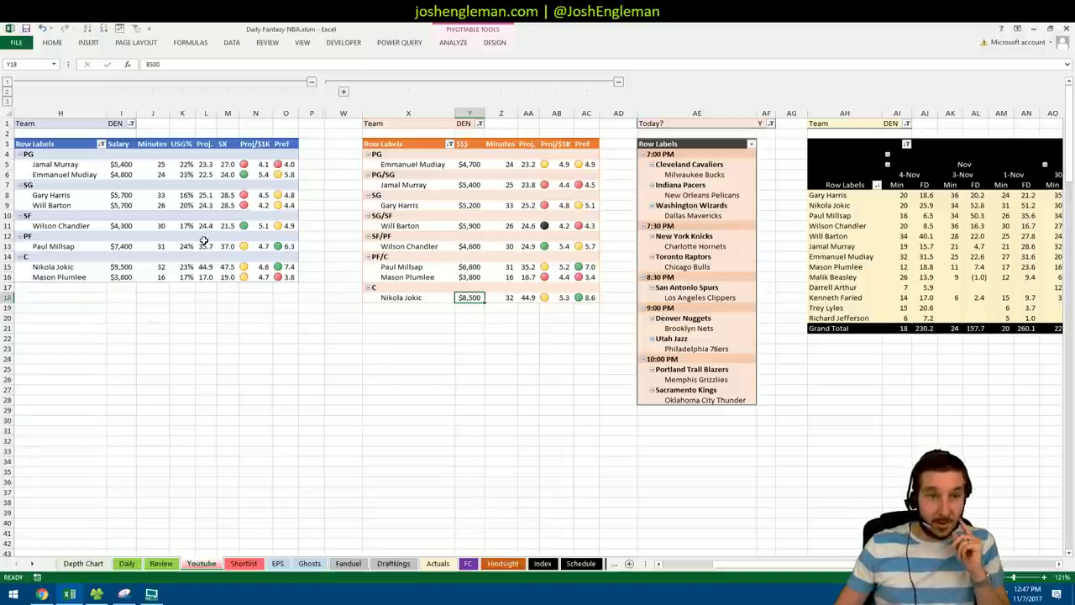
pyautogui.click(124, 594)
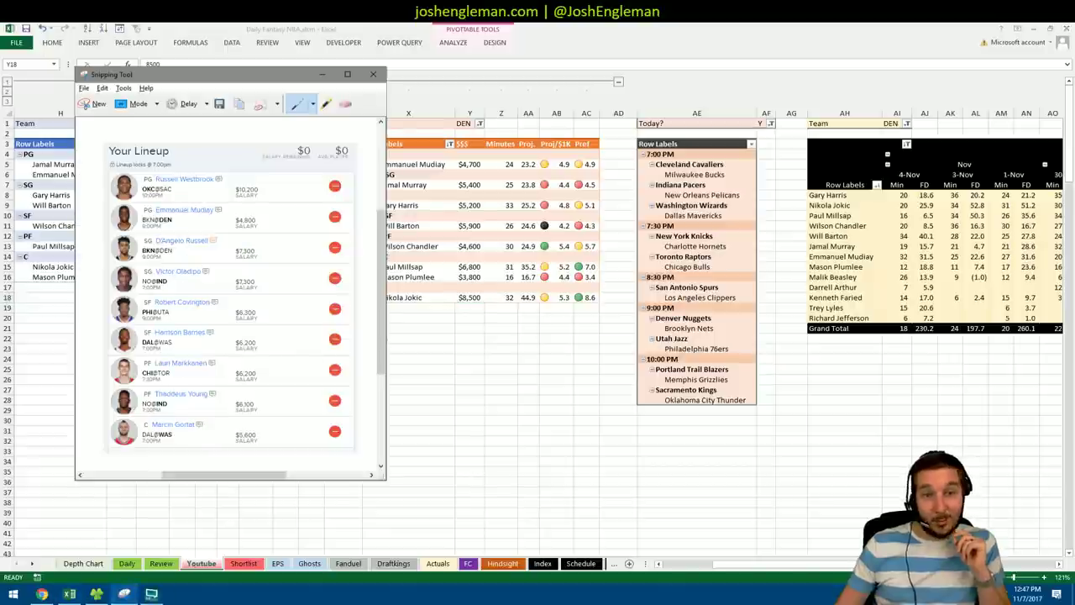
pyautogui.click(125, 593)
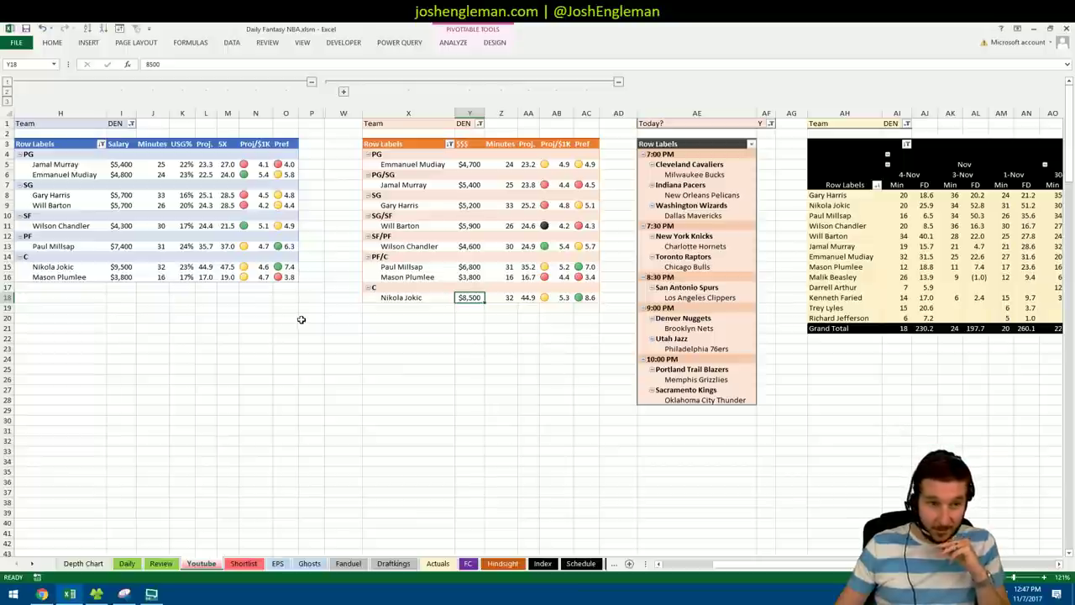
# - Compare Emmanuel Mudiay's recent minutes and FD points in the game log with his projected minutes and 5X target
pyautogui.click(1003, 257)
pyautogui.click(952, 256)
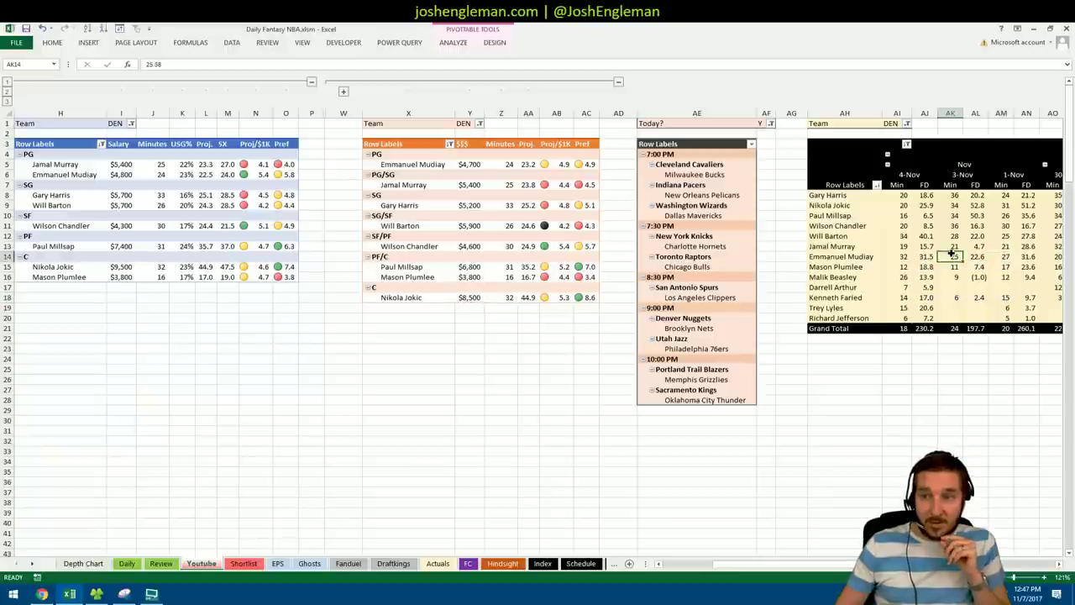
pyautogui.click(160, 175)
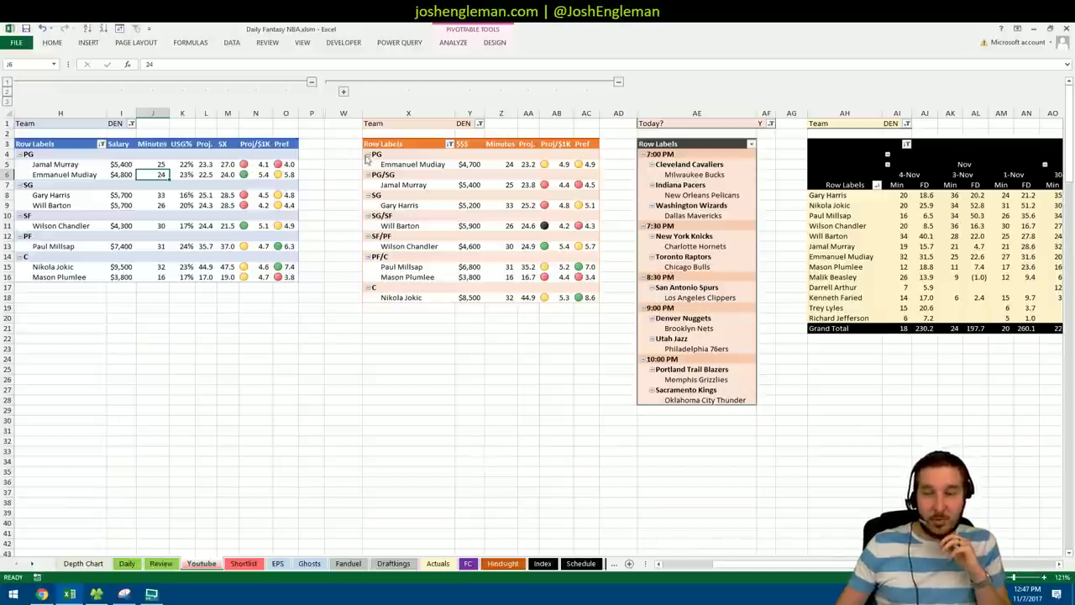
pyautogui.click(232, 175)
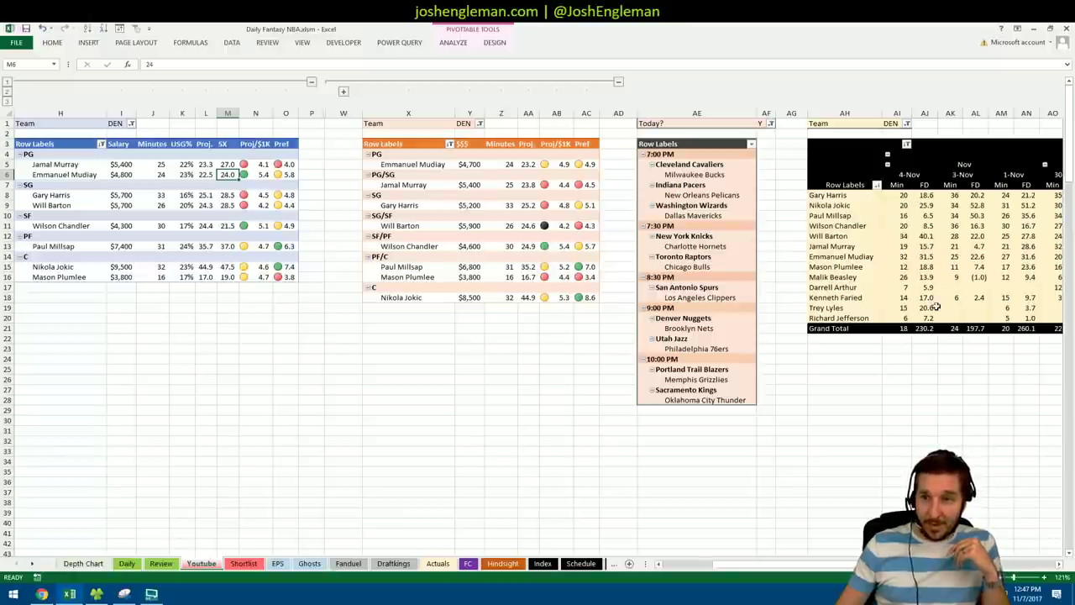
pyautogui.click(926, 256)
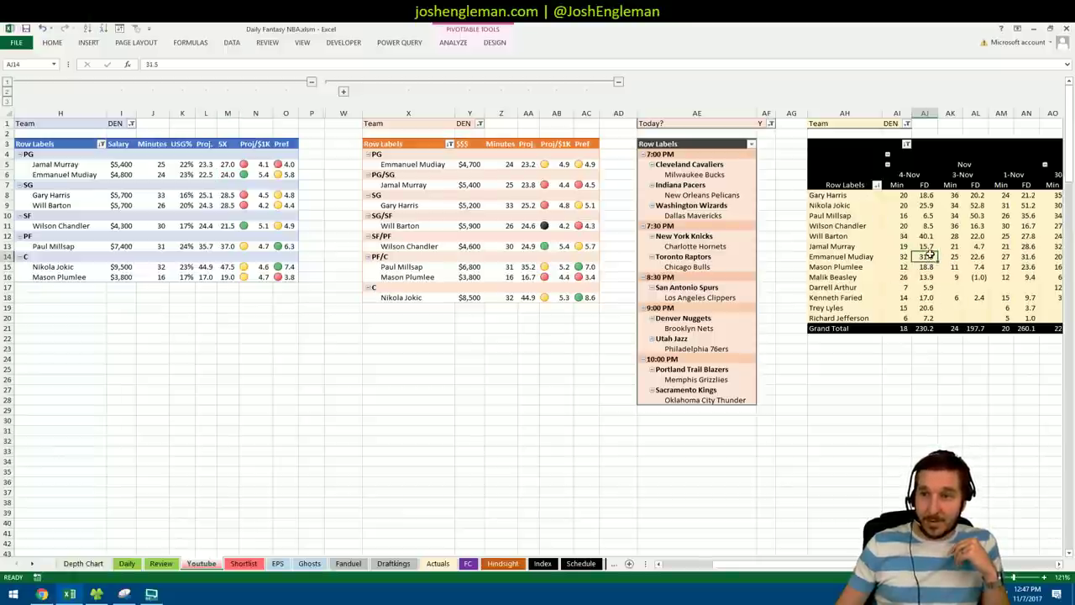
pyautogui.click(979, 258)
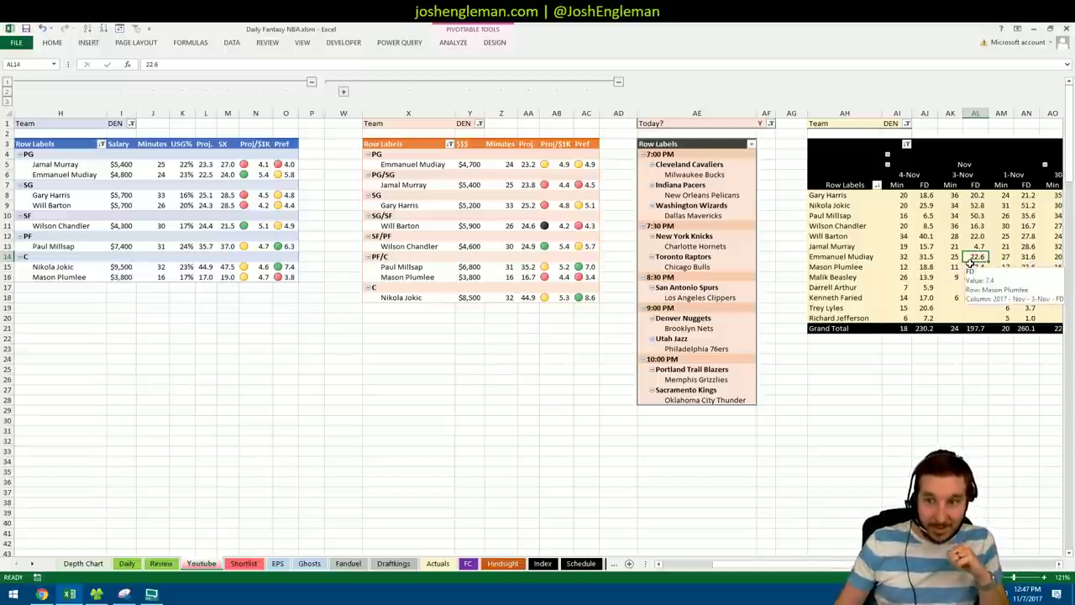
# - Switch to Chrome, open the FantasyLabs NBA On/Off page in a new tab, and select the Denver Nuggets
pyautogui.click(163, 175)
pyautogui.click(259, 318)
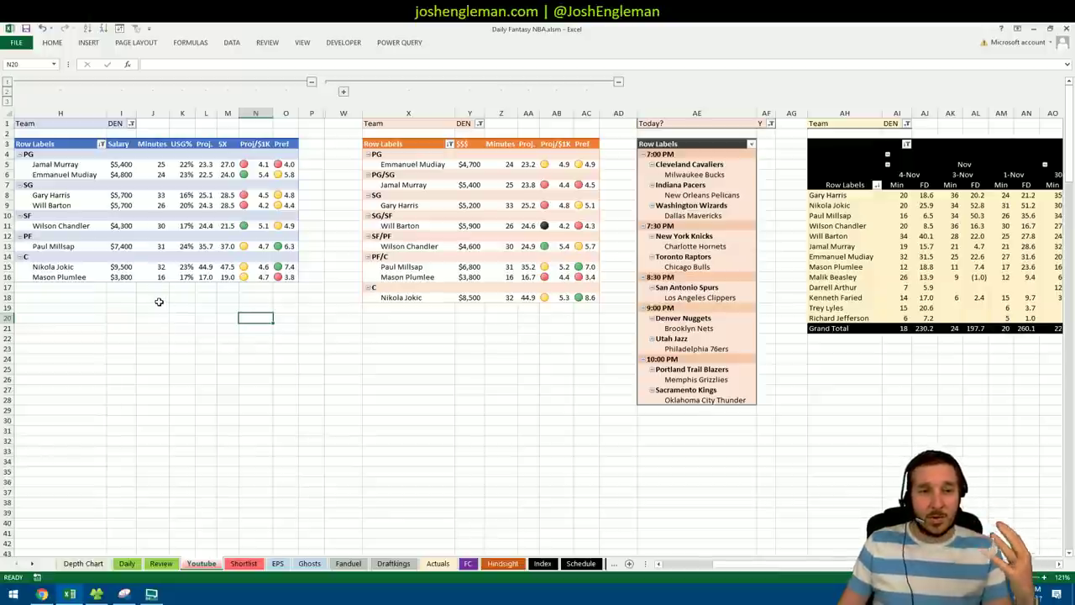
pyautogui.click(40, 594)
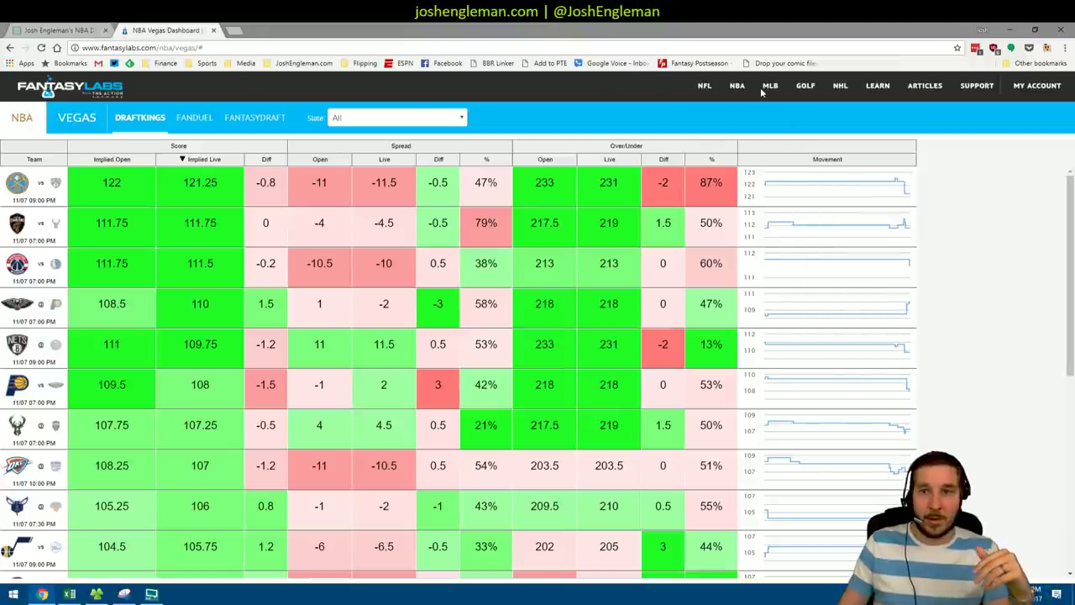
pyautogui.moveTo(737, 87)
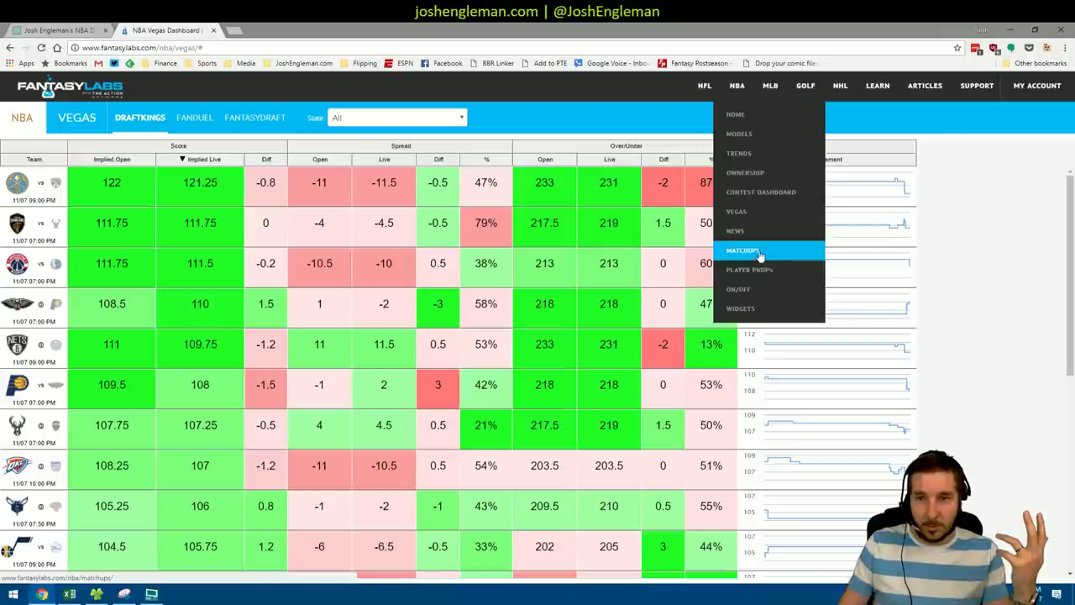
pyautogui.rightClick(743, 295)
pyautogui.click(771, 301)
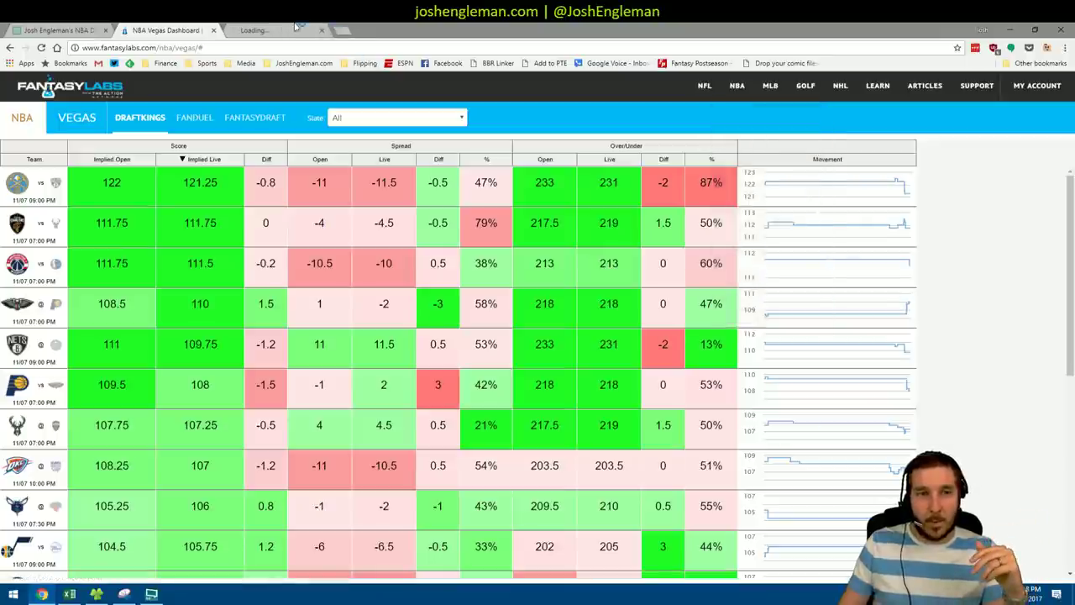
pyautogui.click(277, 30)
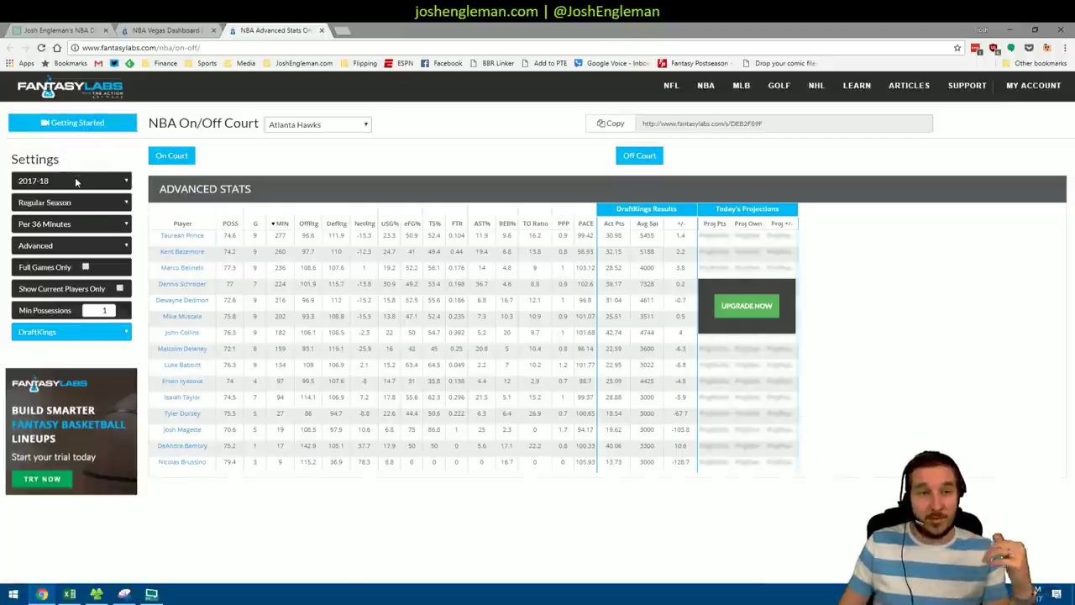
pyautogui.click(274, 128)
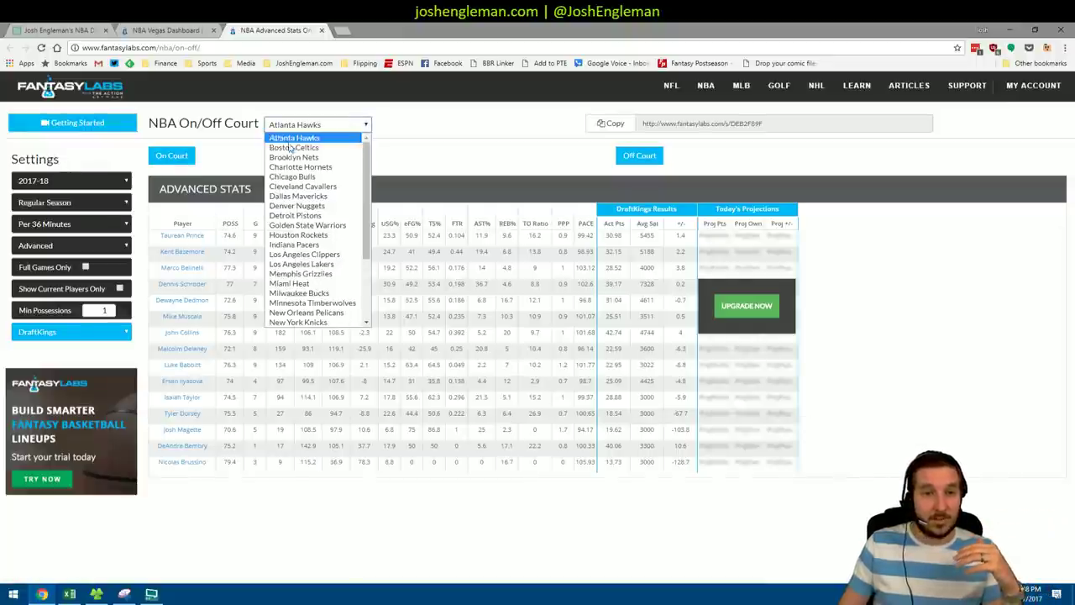
pyautogui.click(317, 207)
# - Set a custom date range starting 10/01/2016 for the on/off stats and change the results site to FanDuel
pyautogui.click(74, 183)
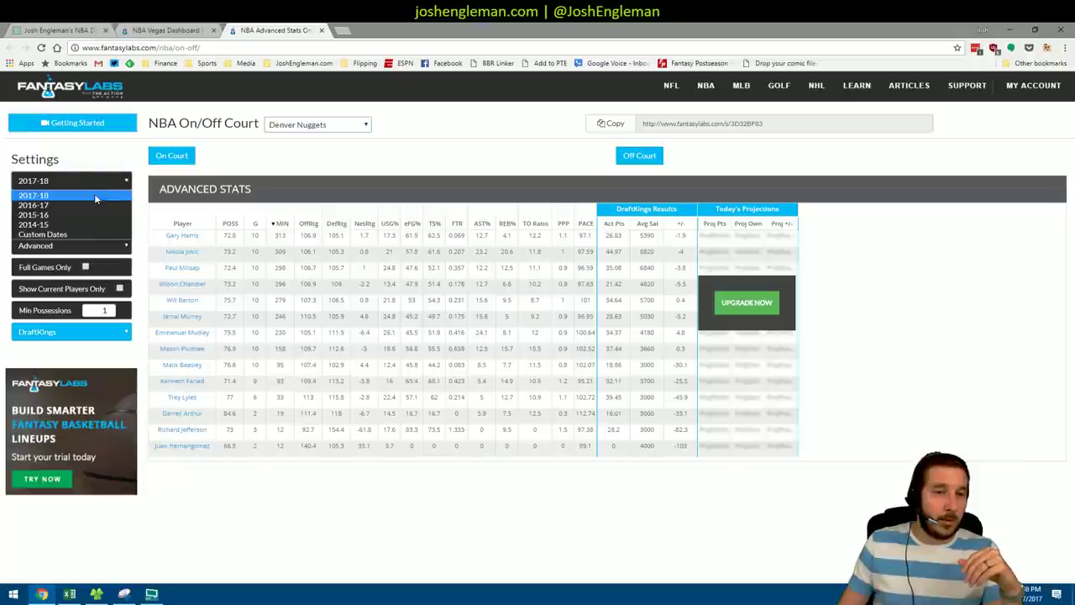
pyautogui.click(91, 235)
pyautogui.click(35, 201)
pyautogui.click(23, 222)
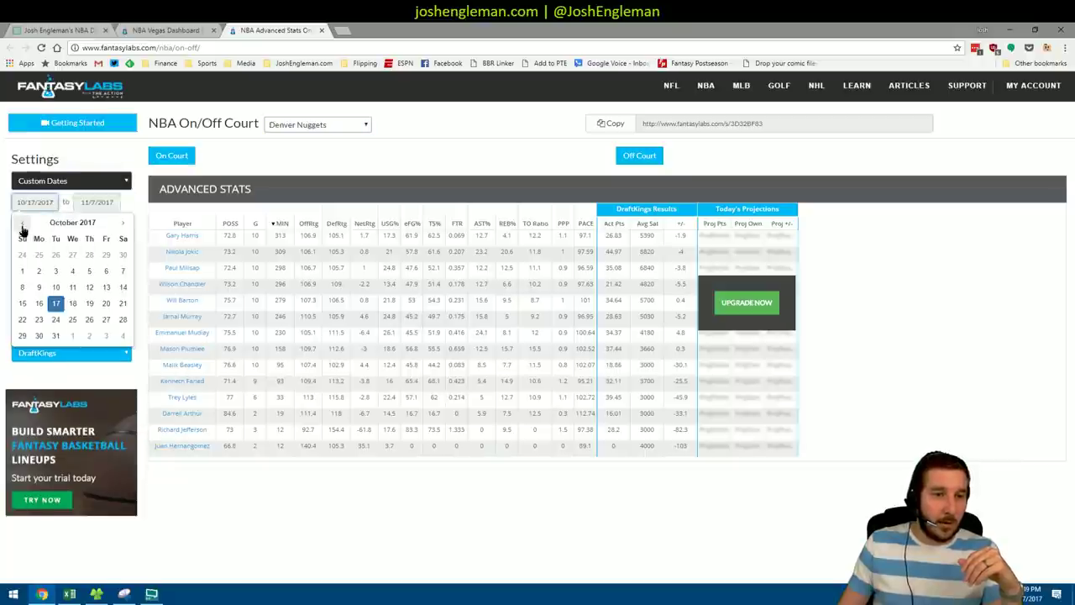
pyautogui.click(23, 222)
pyautogui.click(23, 222)
pyautogui.click(23, 222)
pyautogui.click(23, 223)
pyautogui.click(23, 223)
pyautogui.click(23, 222)
pyautogui.click(23, 223)
pyautogui.click(23, 223)
pyautogui.click(22, 223)
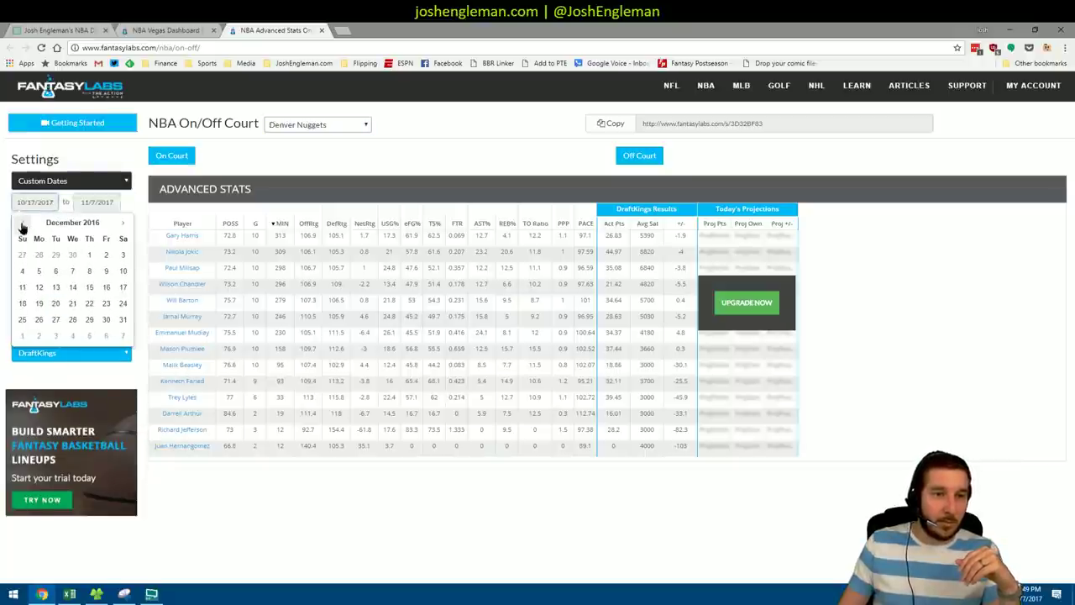
pyautogui.click(22, 222)
pyautogui.click(22, 223)
pyautogui.click(22, 222)
pyautogui.click(118, 222)
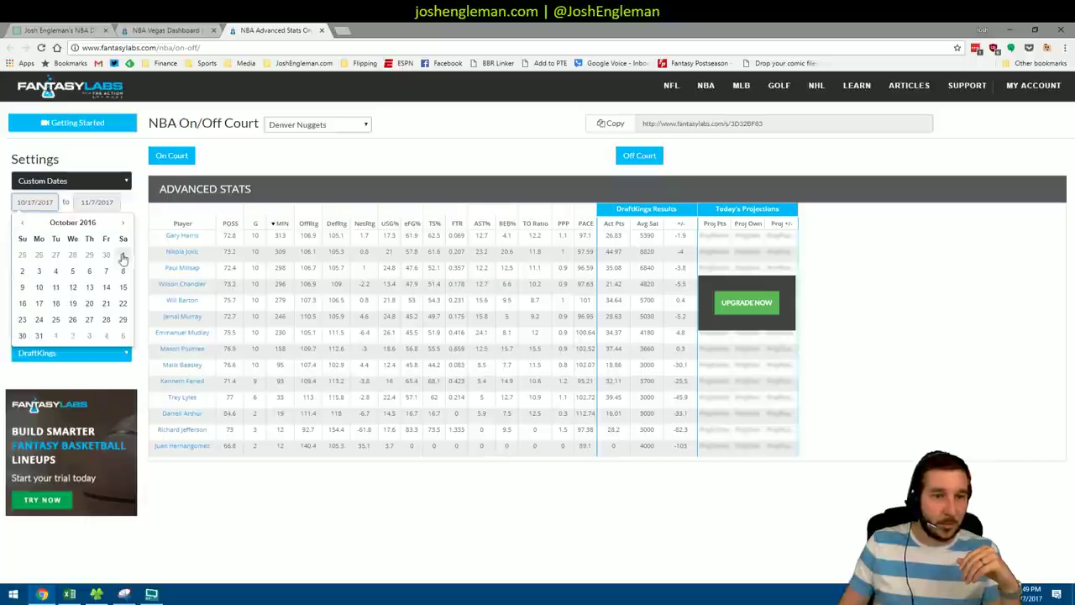
pyautogui.click(122, 254)
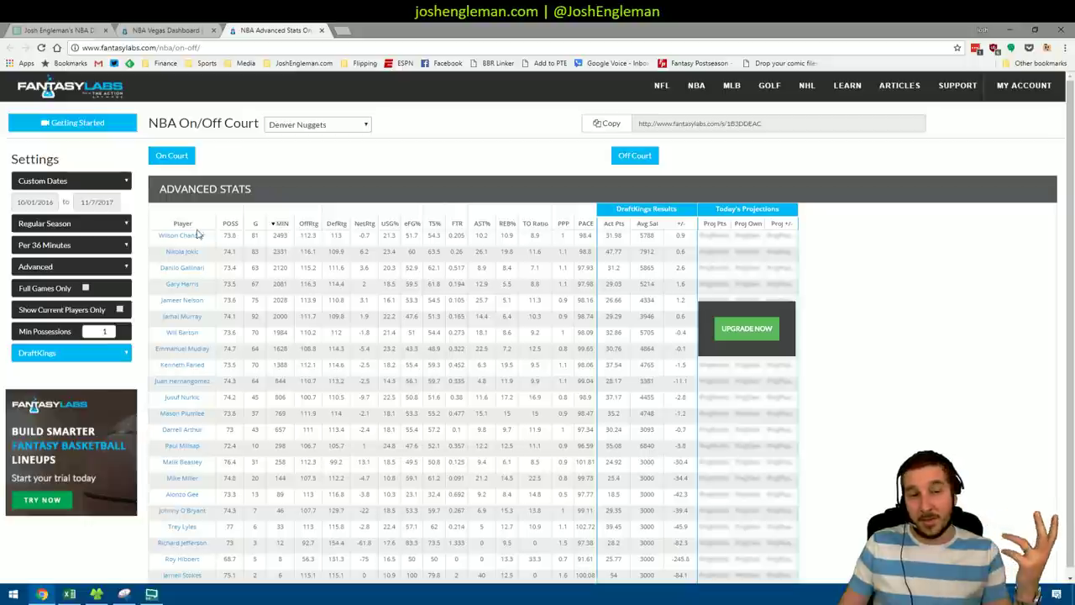
pyautogui.click(95, 359)
pyautogui.click(65, 371)
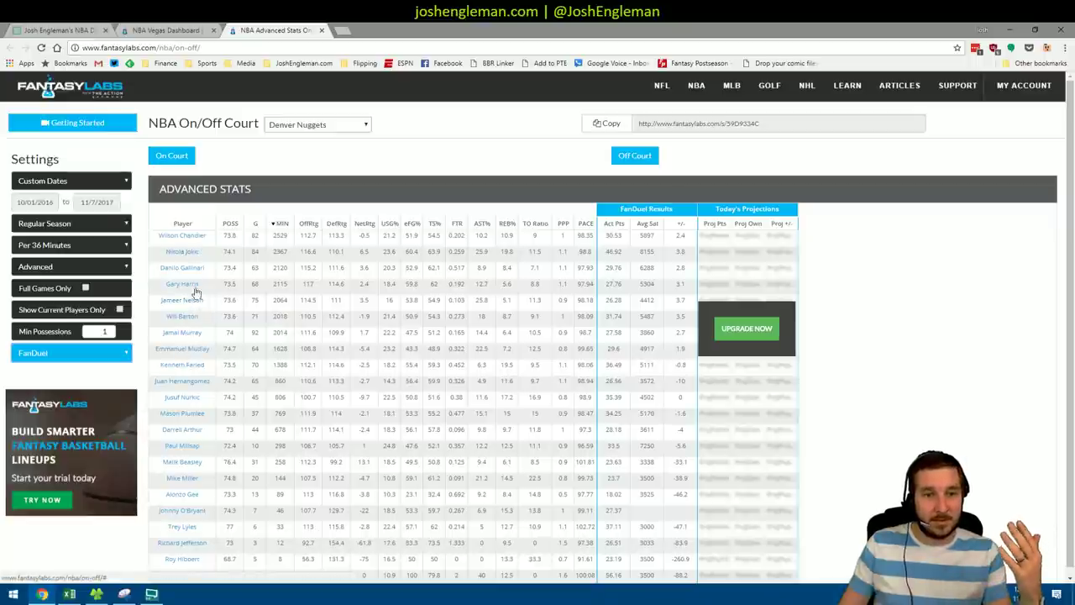
# - Examine Emmanuel Mudiay's correlations with his teammates, including the Paul Millsap row, and close his player card
pyautogui.click(193, 351)
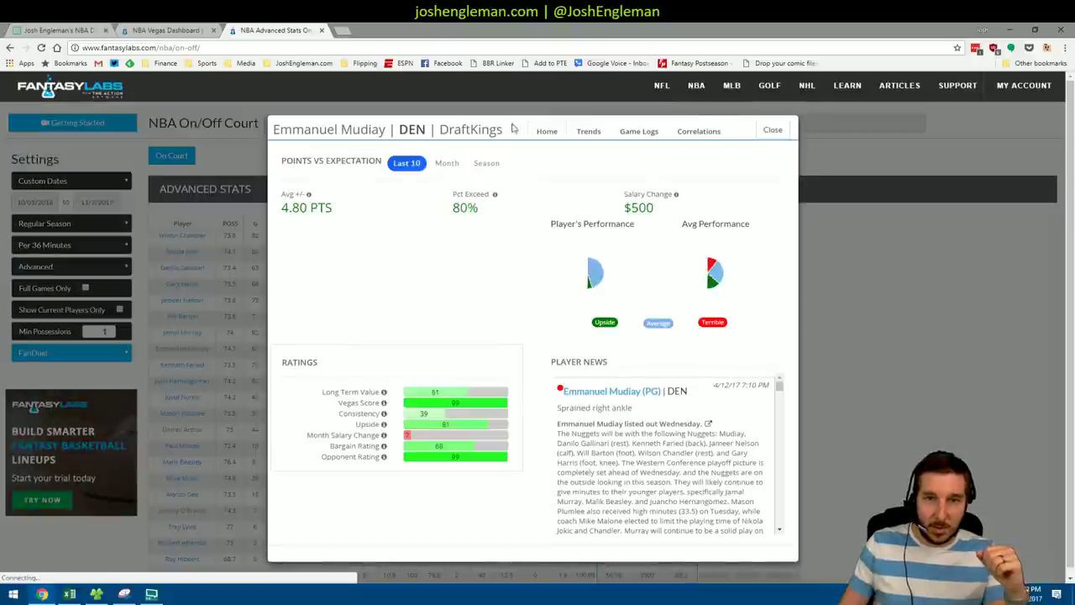
pyautogui.click(697, 131)
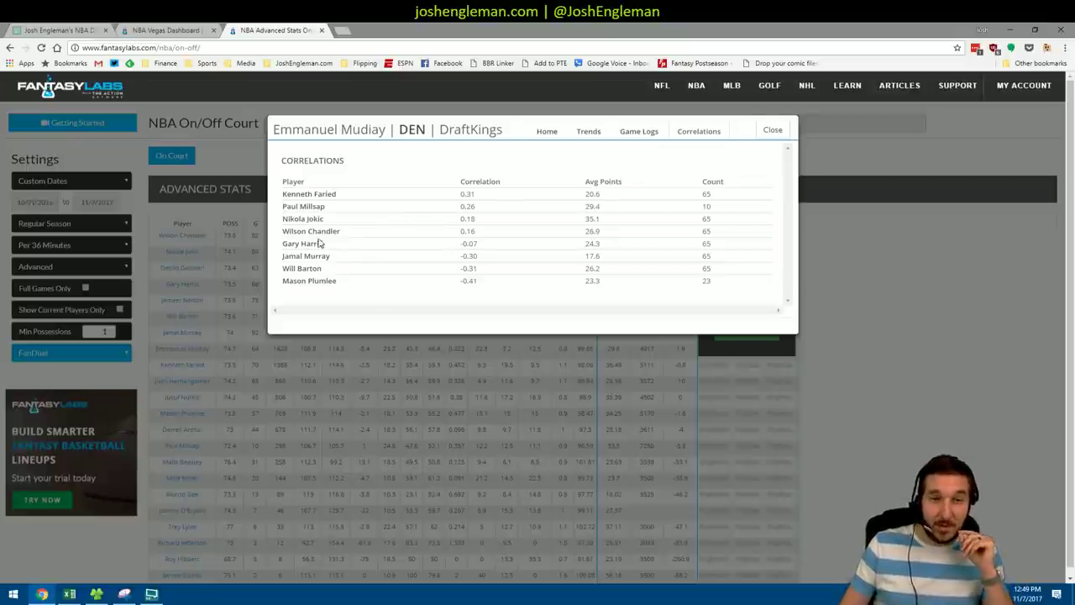
pyautogui.moveTo(124, 594)
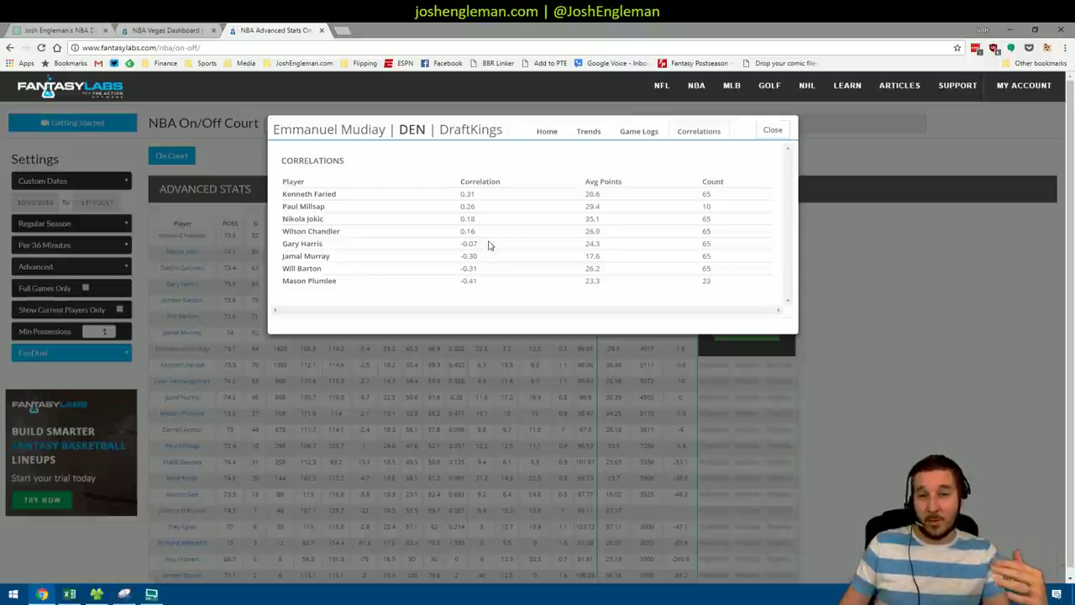
pyautogui.moveTo(451, 209); pyautogui.dragTo(313, 211)
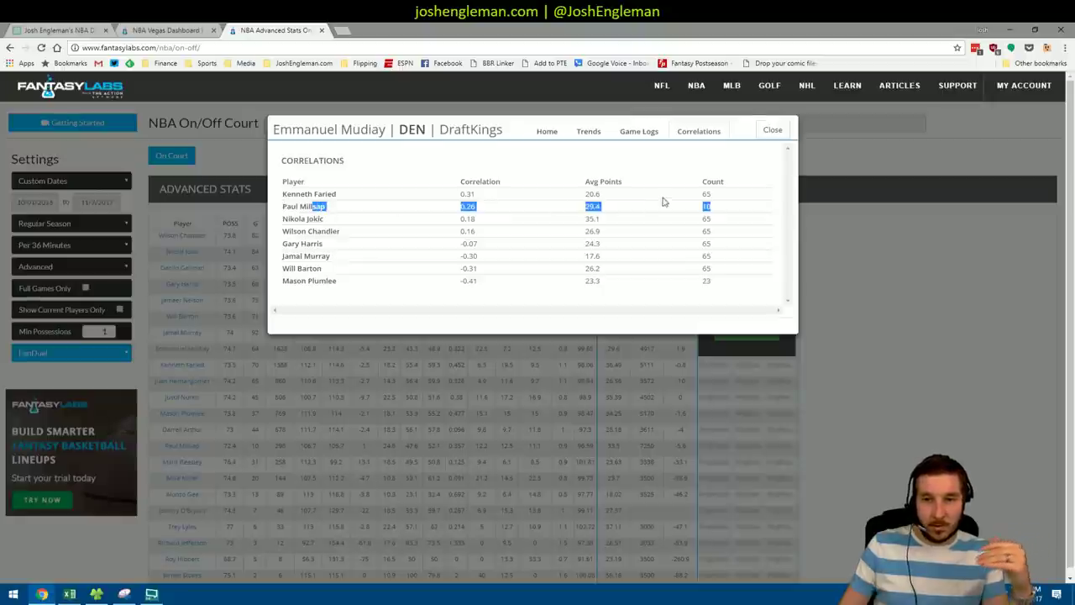
pyautogui.click(664, 233)
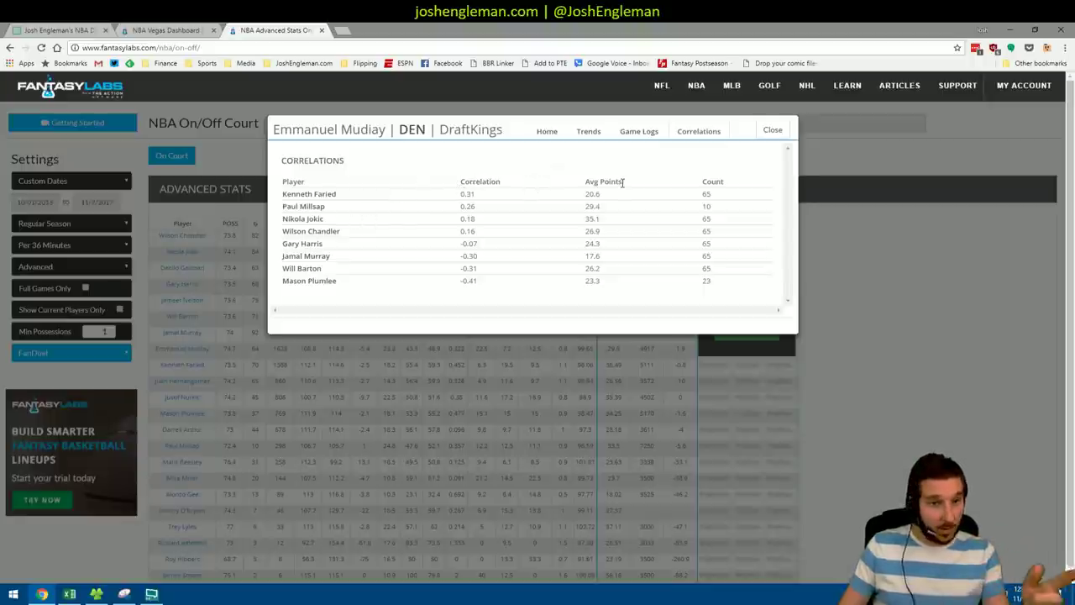
pyautogui.click(769, 130)
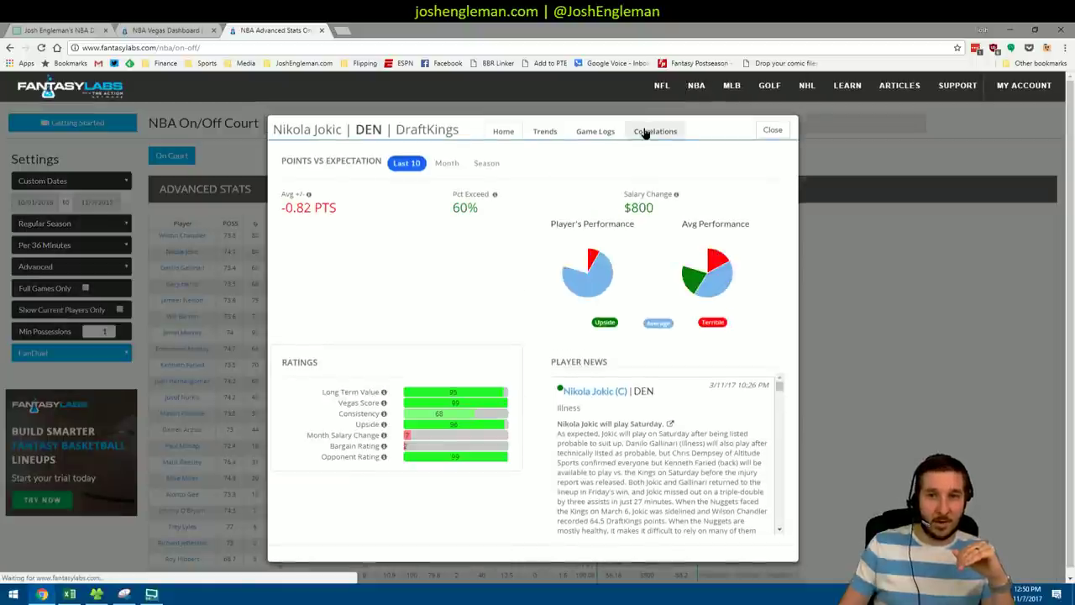
# - Examine Nikola Jokic's teammate correlations, close his player card, and return to the Excel workbook
pyautogui.click(645, 132)
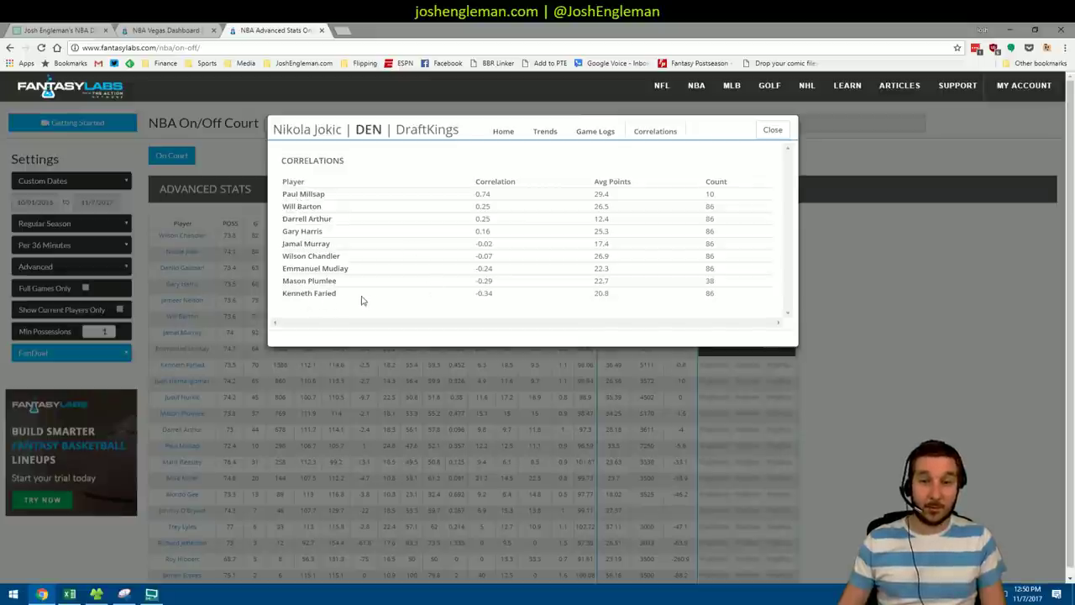
pyautogui.click(762, 130)
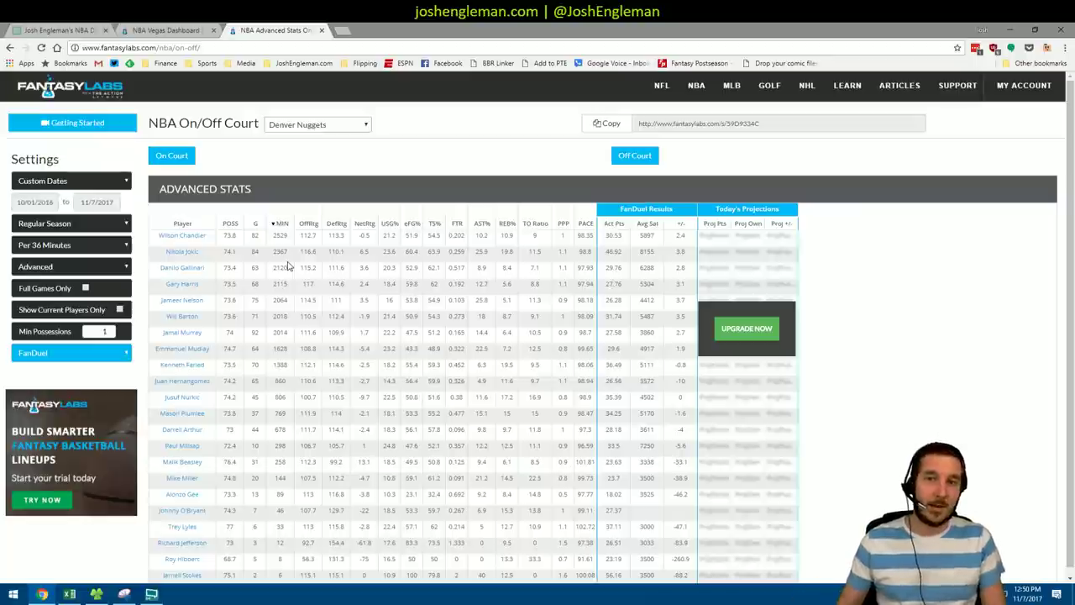
pyautogui.click(70, 593)
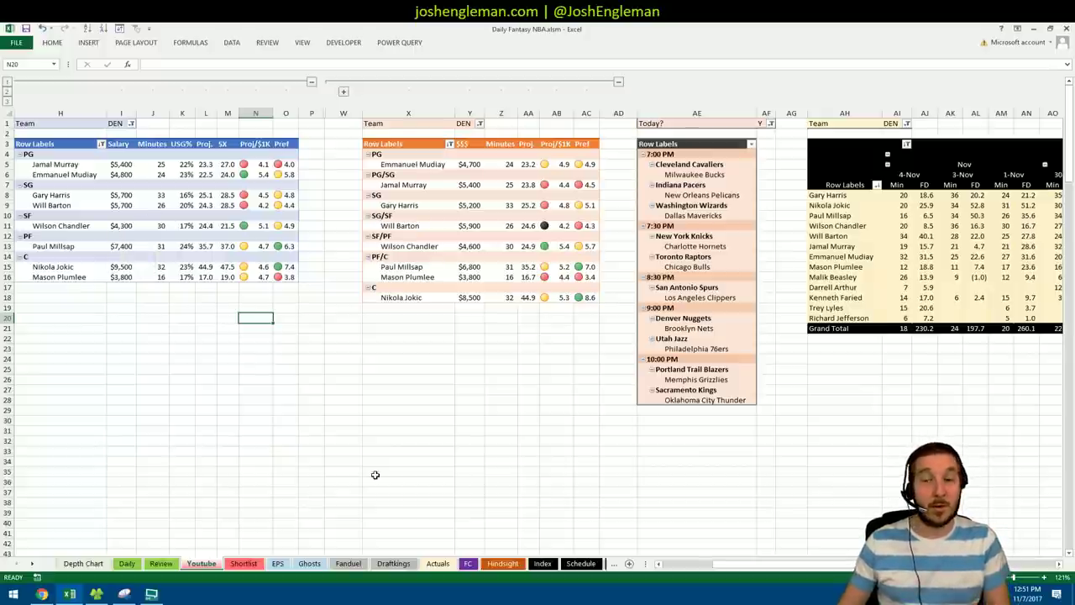
# - Review Wilson Chandler's FD points for 4-Nov, 3-Nov and 27-Oct in the Denver game log
pyautogui.moveTo(775, 569); pyautogui.dragTo(878, 573)
pyautogui.click(576, 226)
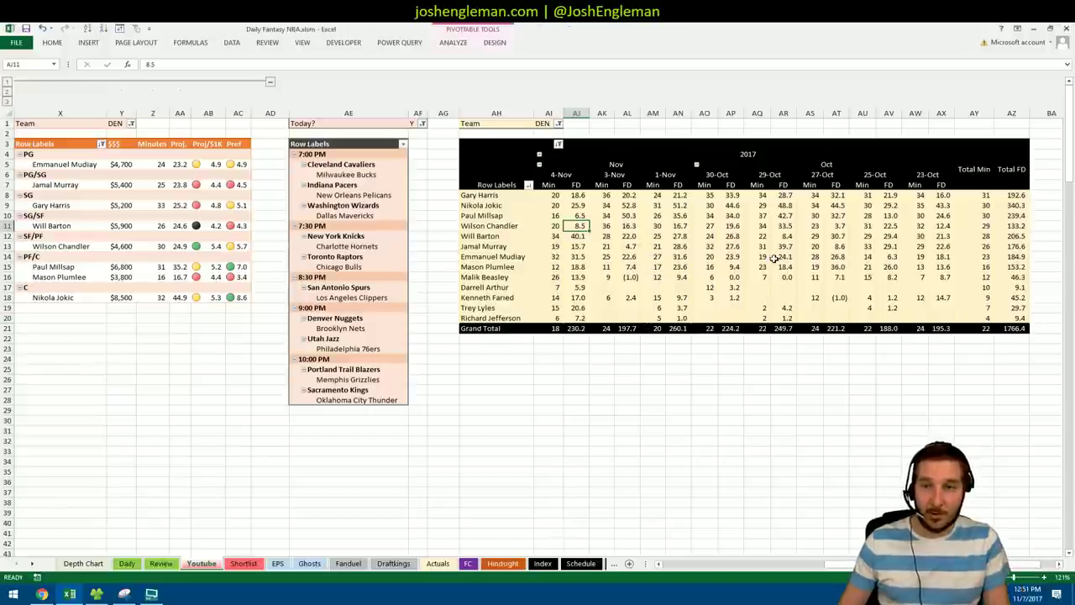
pyautogui.click(627, 226)
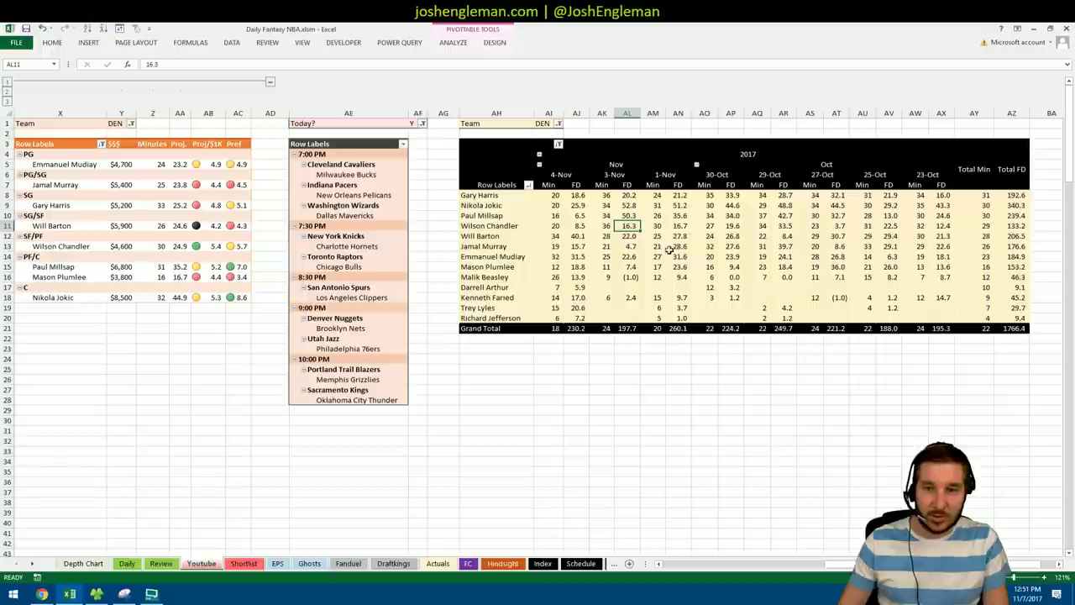
pyautogui.click(836, 226)
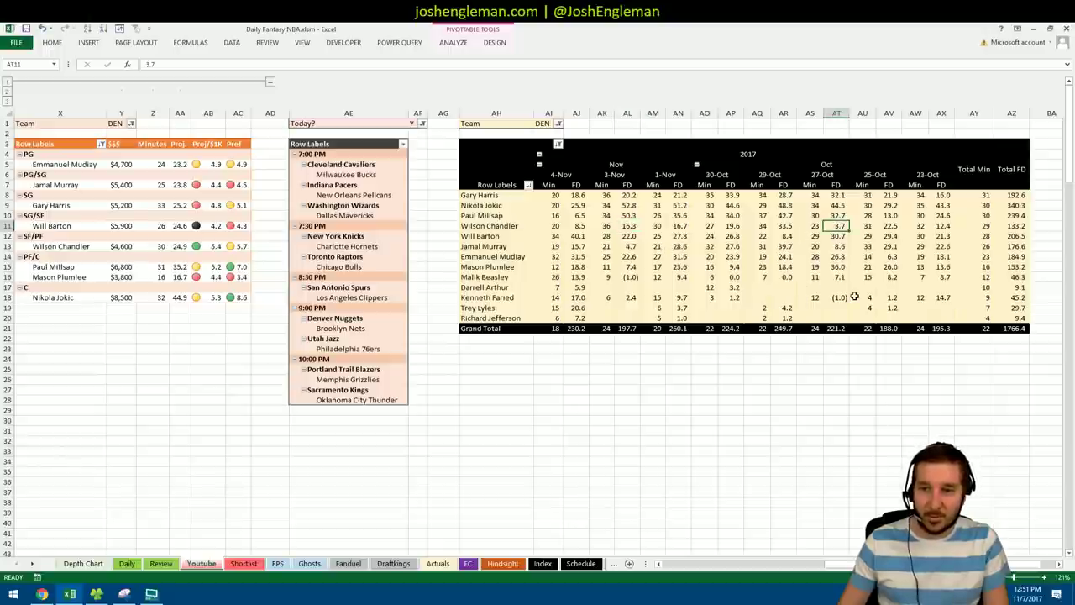
# - Filter the blue and orange projection tables to team BRK
pyautogui.click(748, 566)
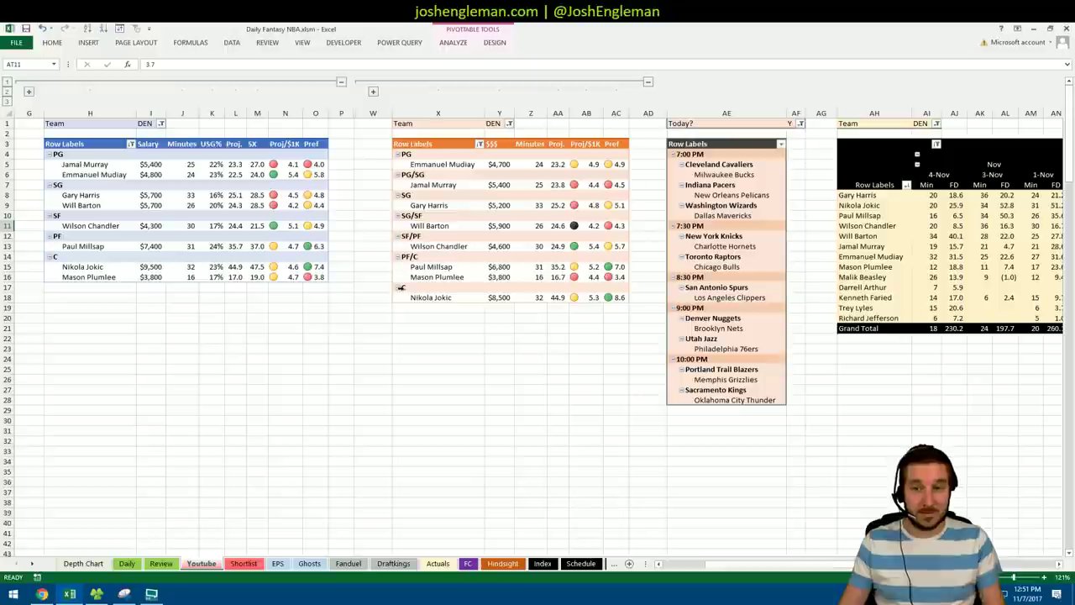
pyautogui.click(161, 123)
pyautogui.click(52, 192)
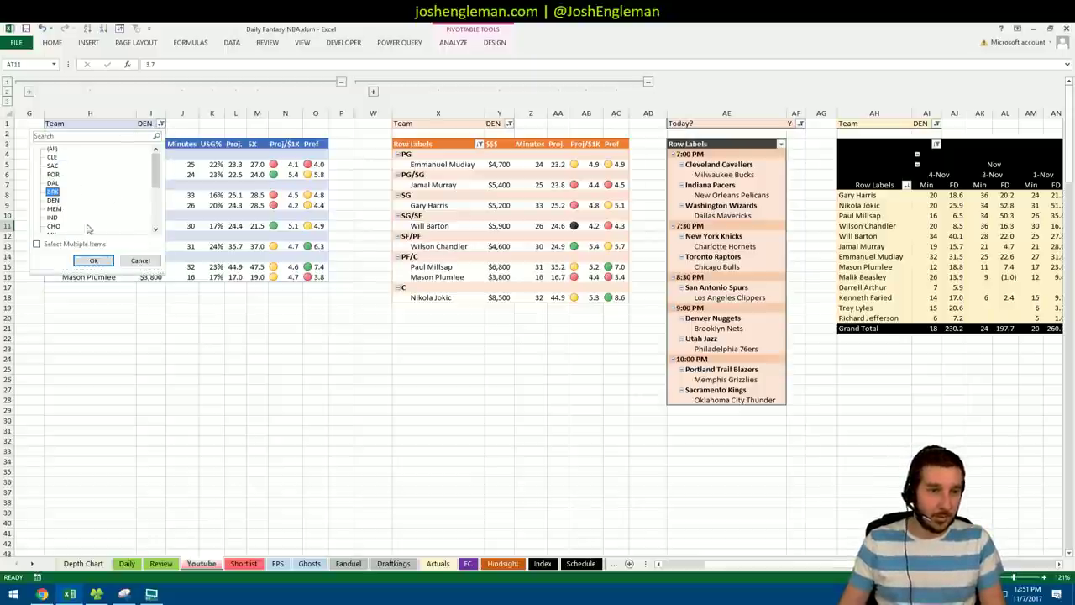
pyautogui.click(94, 260)
pyautogui.click(510, 124)
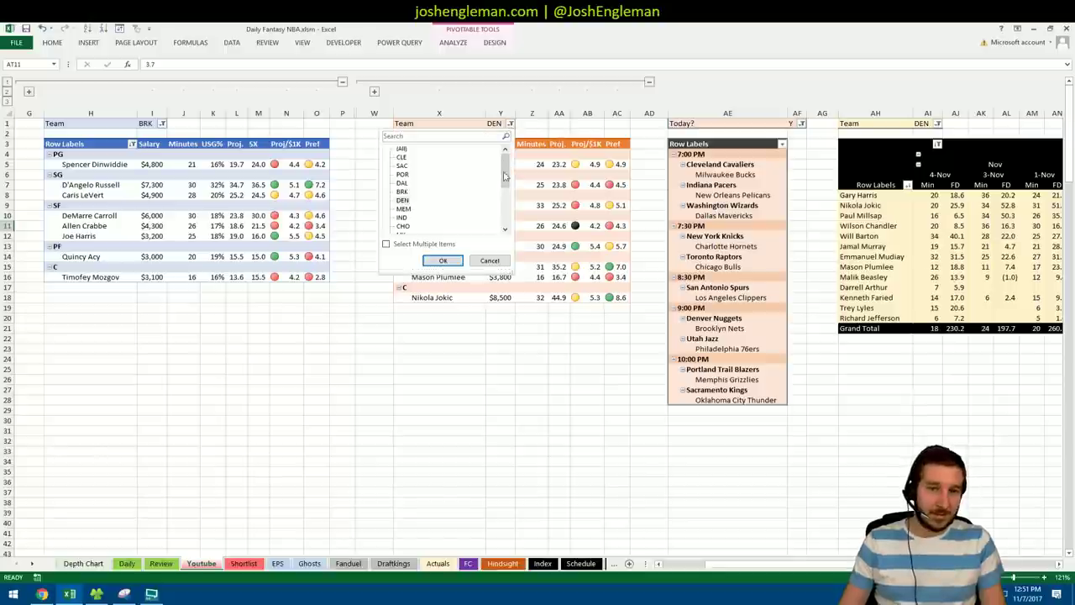
pyautogui.click(443, 261)
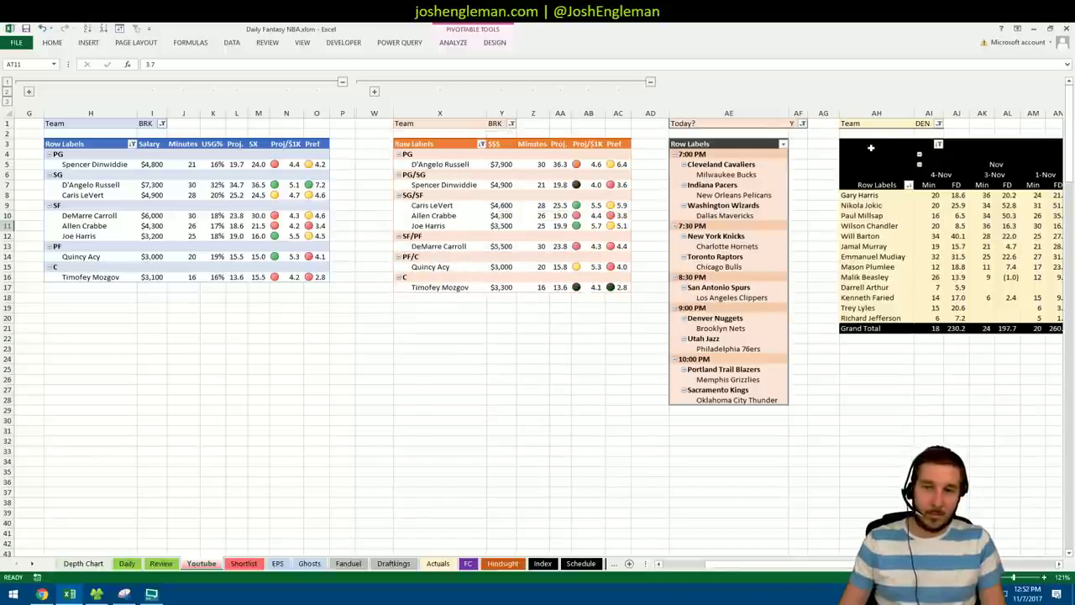
# - Filter the game log table to team BRK
pyautogui.click(937, 123)
pyautogui.click(830, 174)
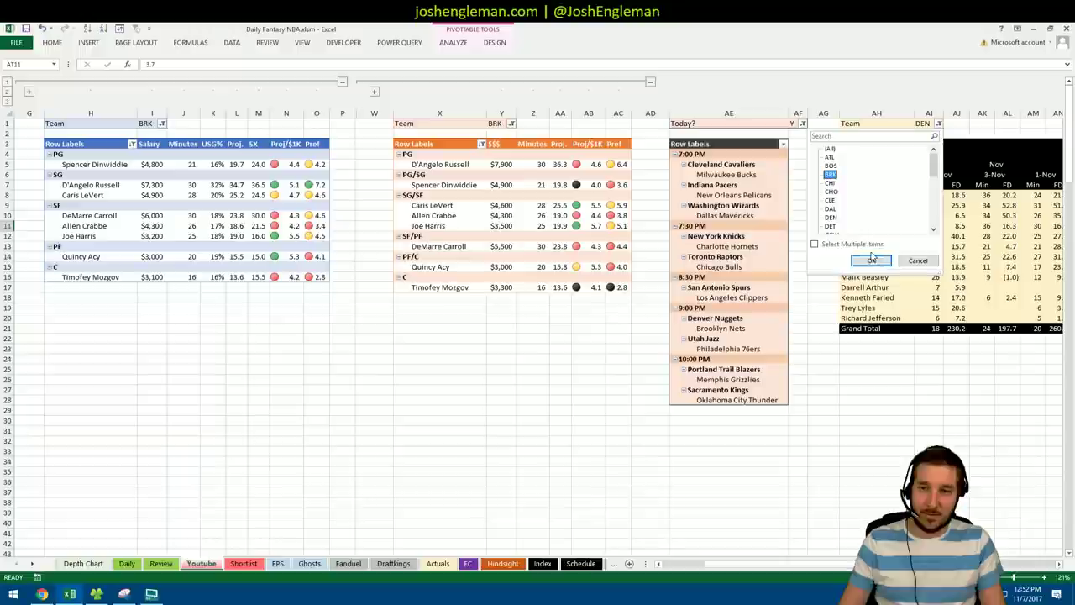
pyautogui.click(871, 260)
pyautogui.click(812, 249)
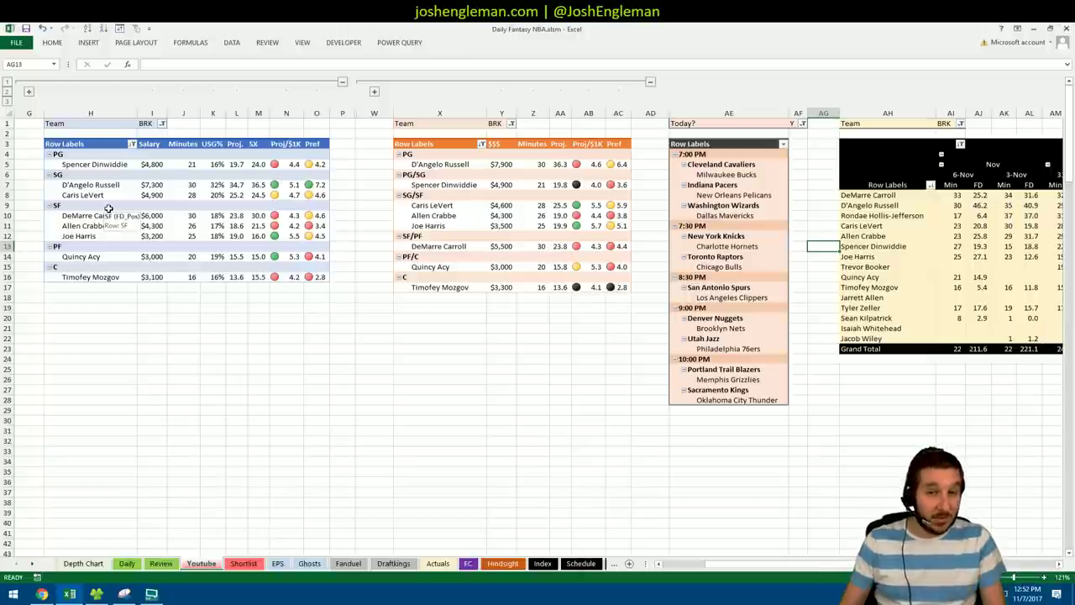
# - Compare D'Angelo Russell's salary in the blue table with his 6-Nov FD points in the game log
pyautogui.click(159, 185)
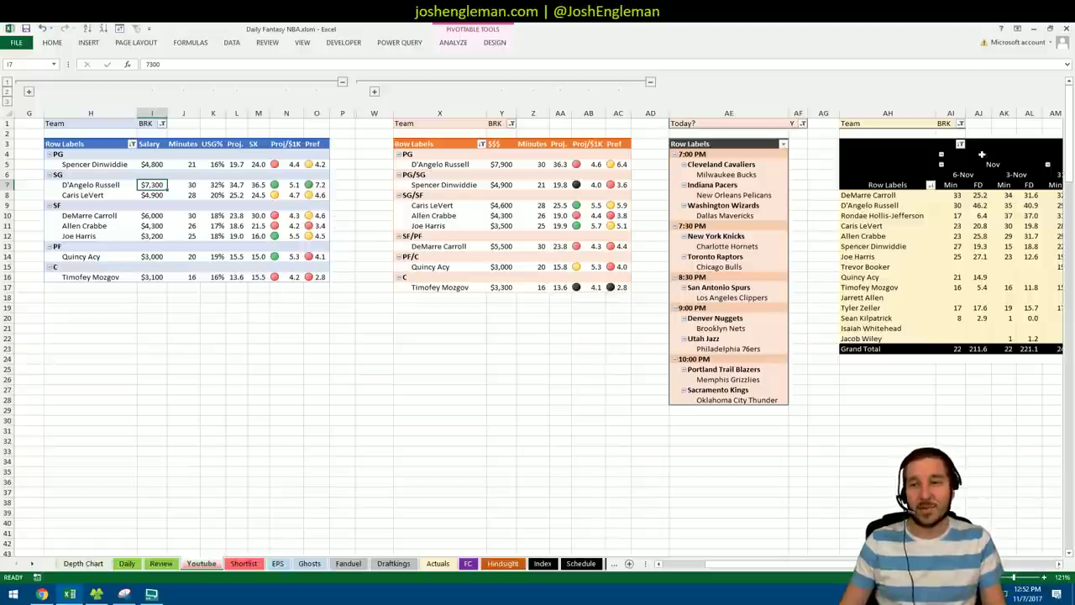
pyautogui.click(986, 204)
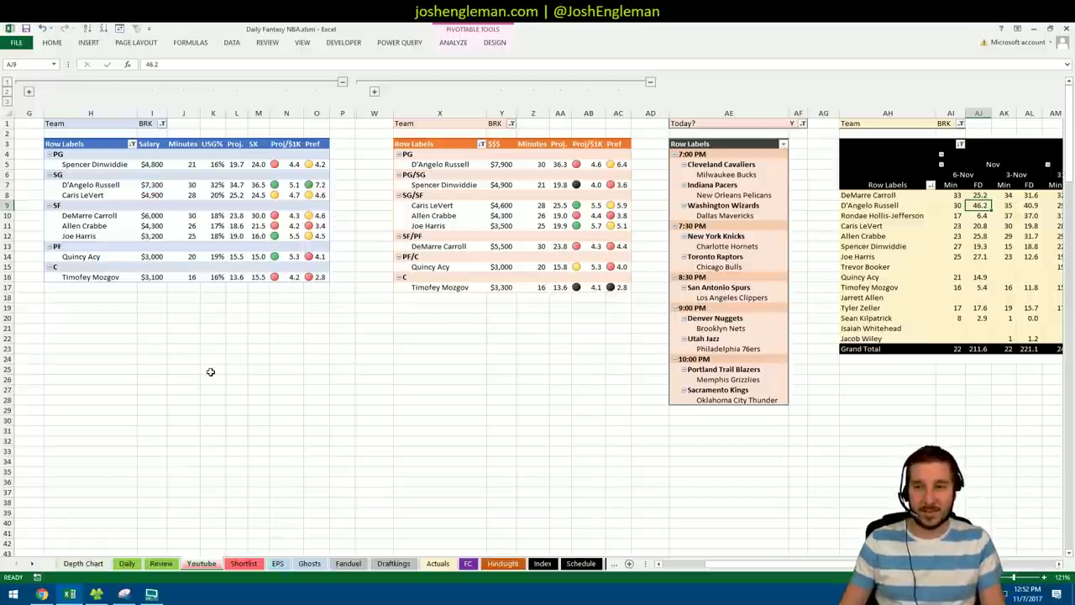
pyautogui.click(215, 309)
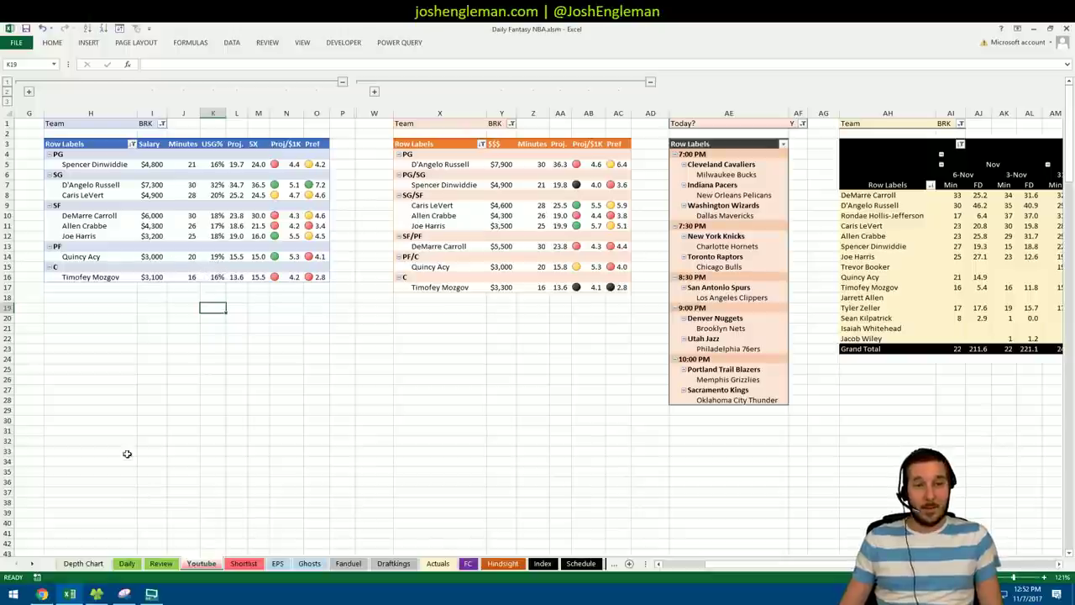
# - Check the captured lineup in Snipping Tool and return to the workbook
pyautogui.click(124, 593)
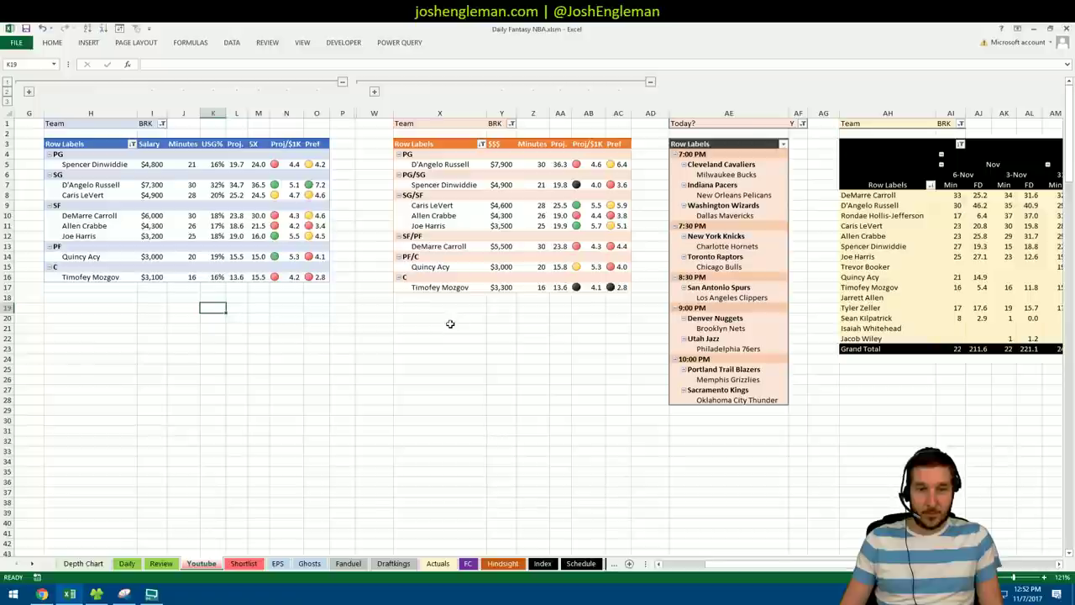
pyautogui.hotkey('alt', 'Tab')
pyautogui.click(258, 329)
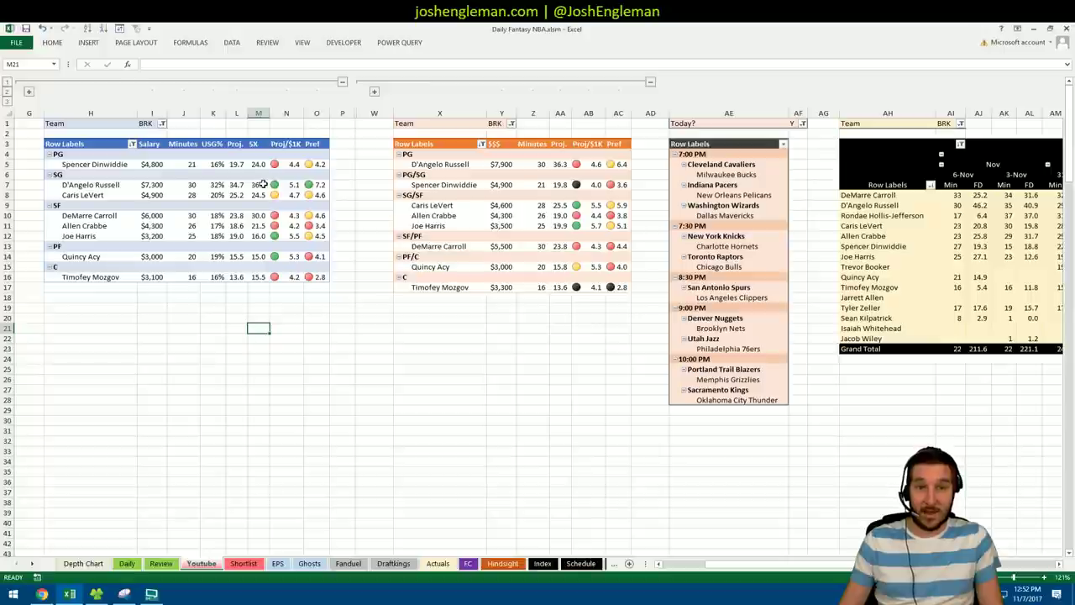
# - Check D'Angelo Russell's 5X value in the blue table and Rondae Hollis-Jefferson's 6-Nov FD points in the game log
pyautogui.moveTo(263, 184)
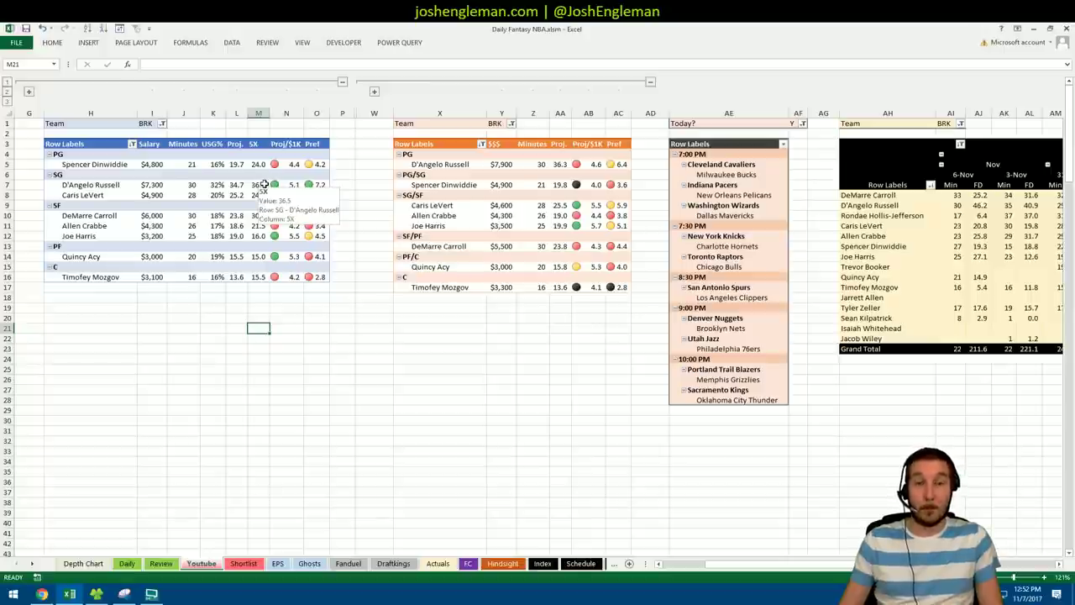
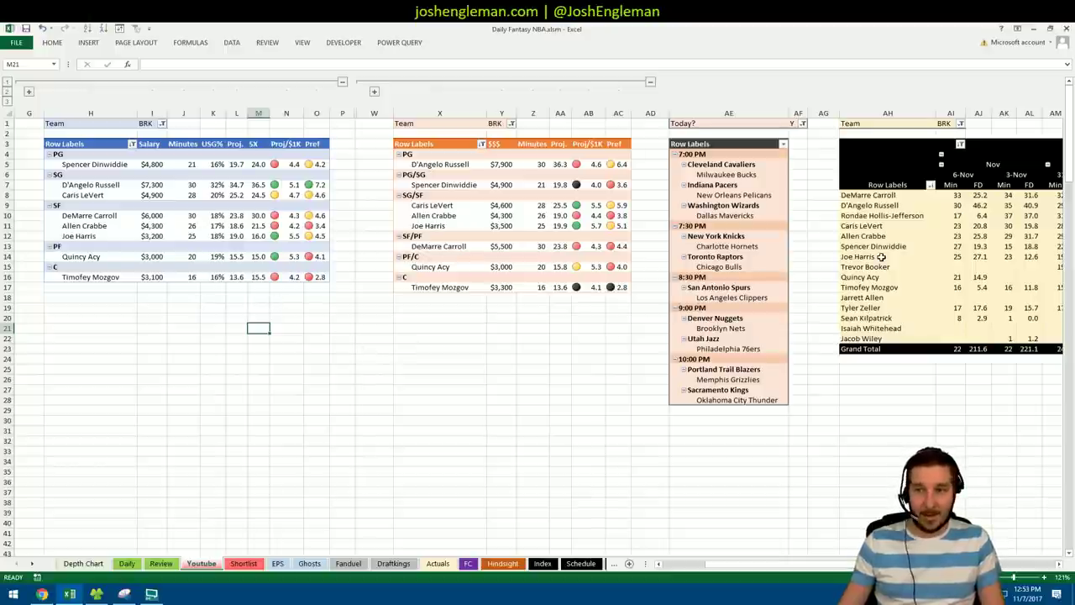
pyautogui.click(892, 217)
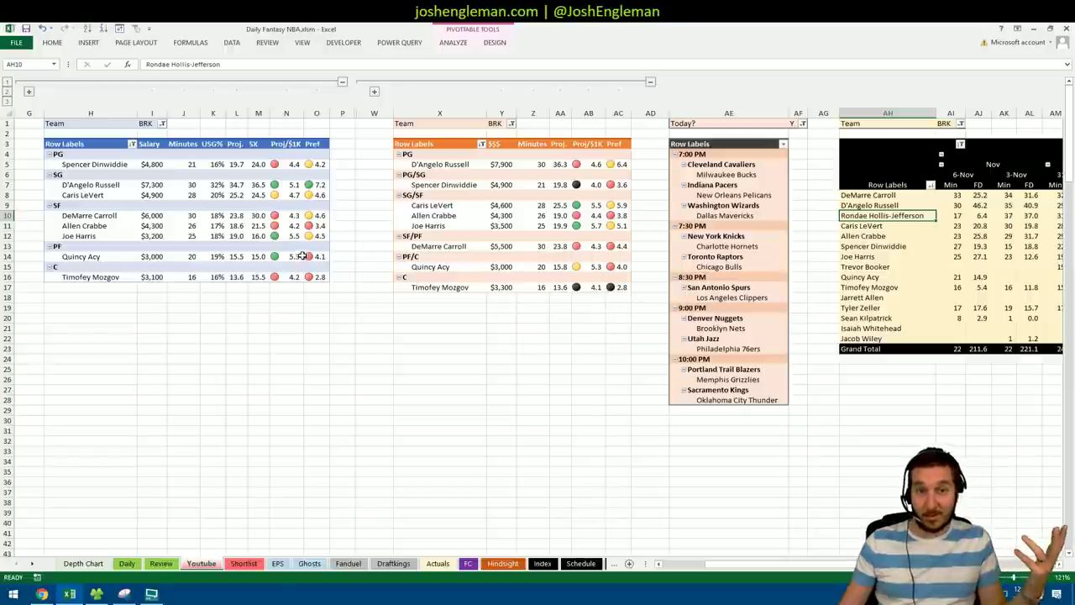
pyautogui.click(256, 317)
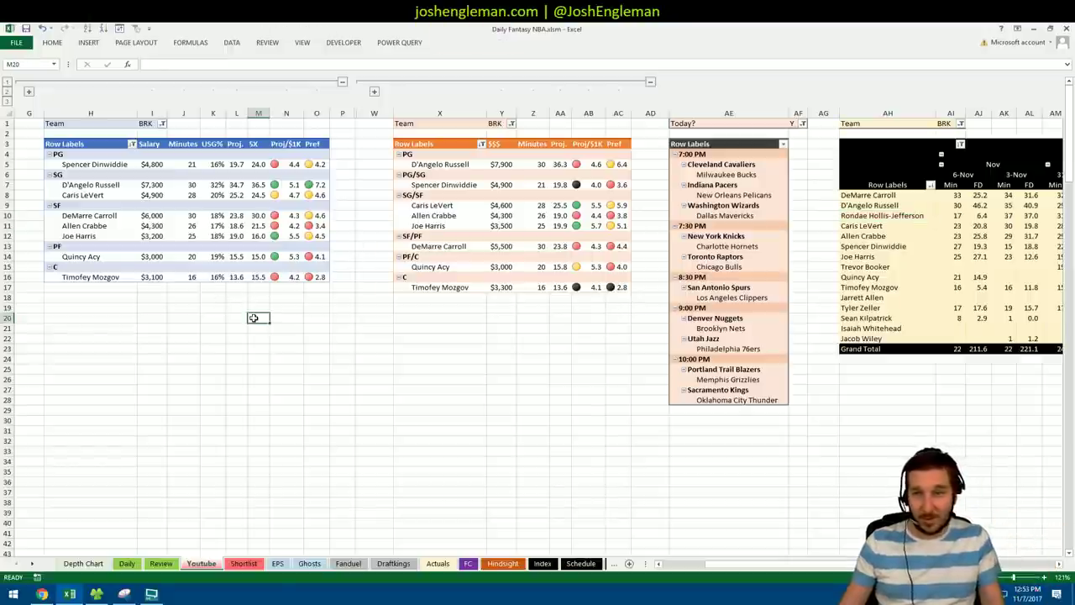
pyautogui.click(953, 228)
pyautogui.click(983, 215)
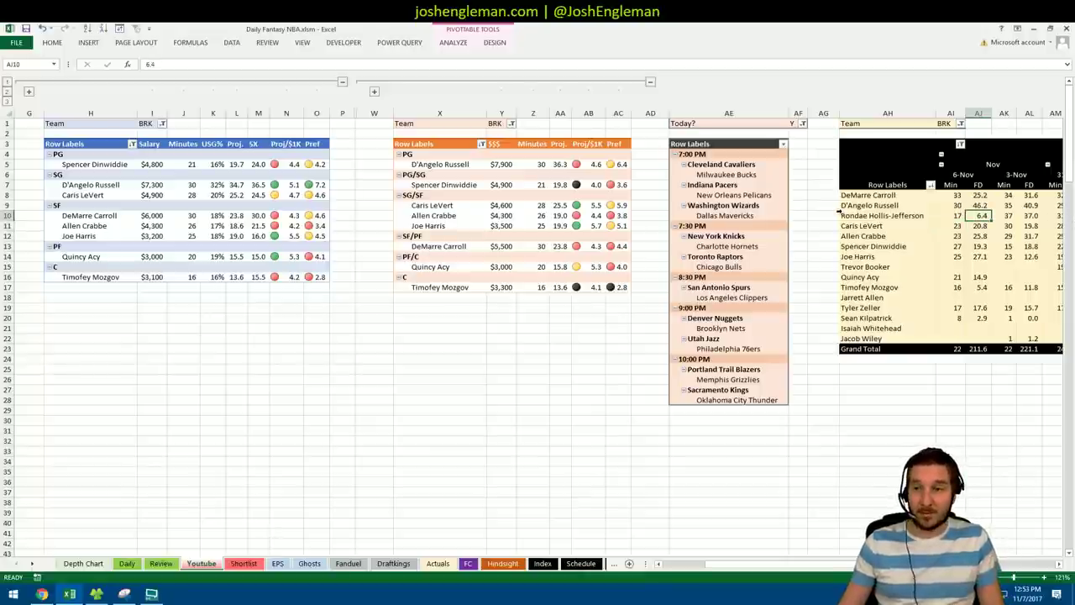
pyautogui.click(214, 317)
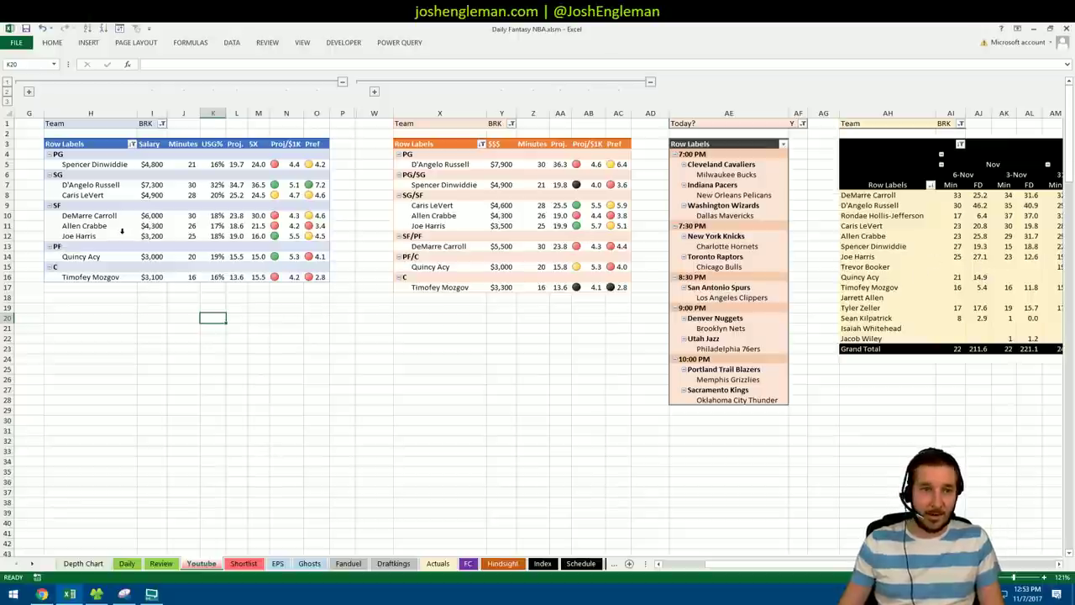
# - Review the Brooklyn players' minutes, usage and projections in the blue table
pyautogui.click(181, 307)
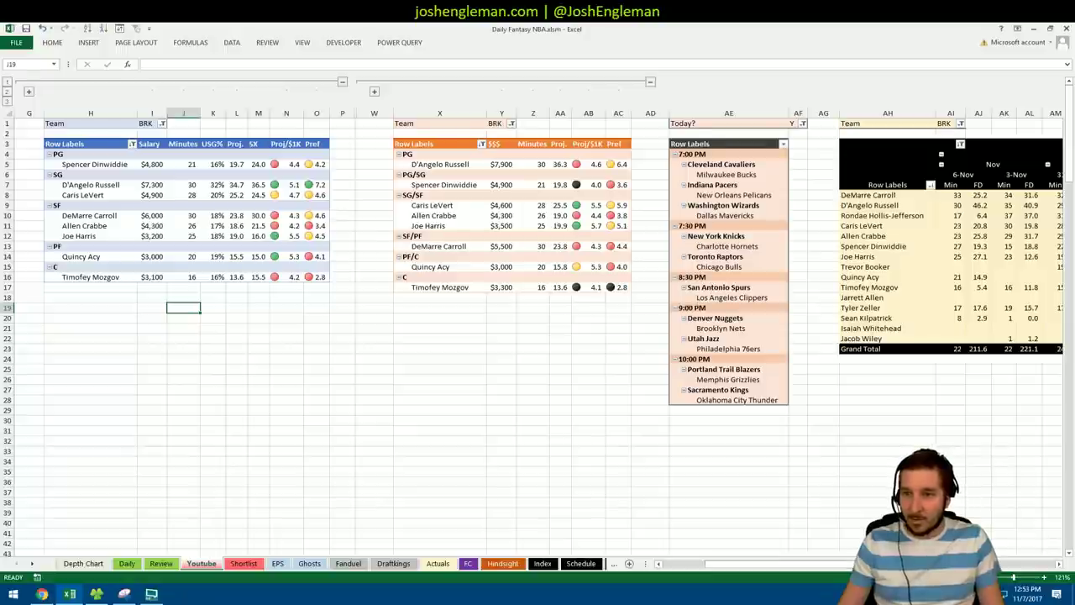
pyautogui.hscroll(2, 537, 336)
pyautogui.hscroll(-2, 538, 336)
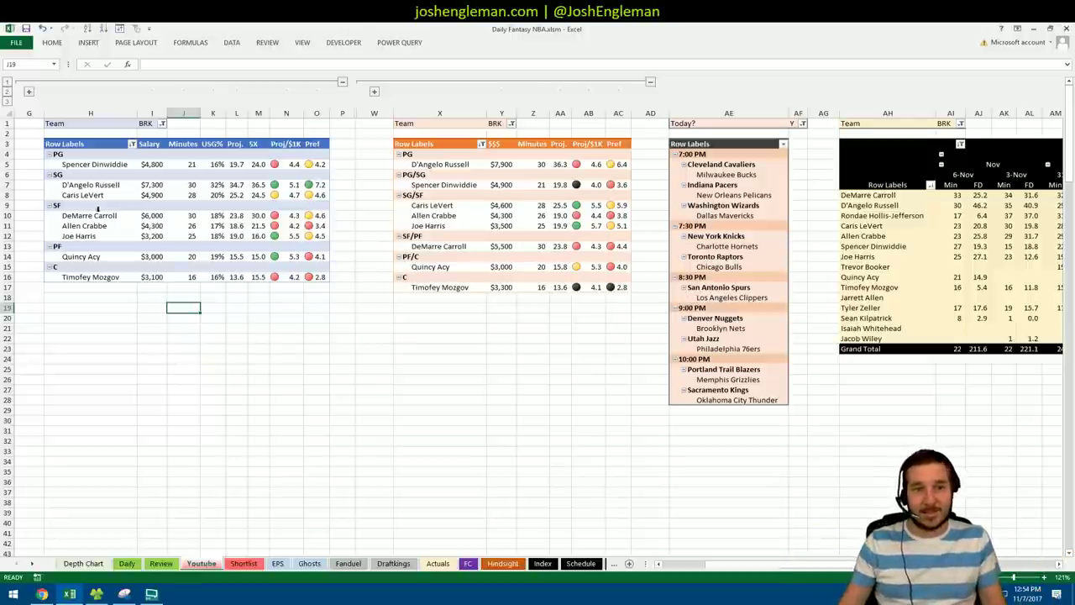
pyautogui.moveTo(190, 198)
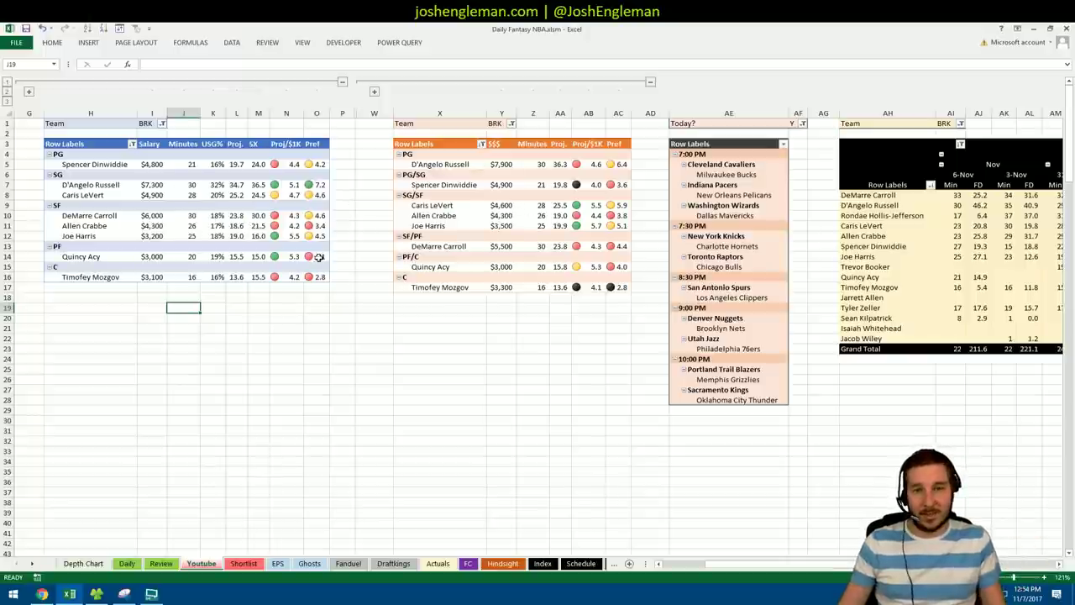
pyautogui.click(318, 301)
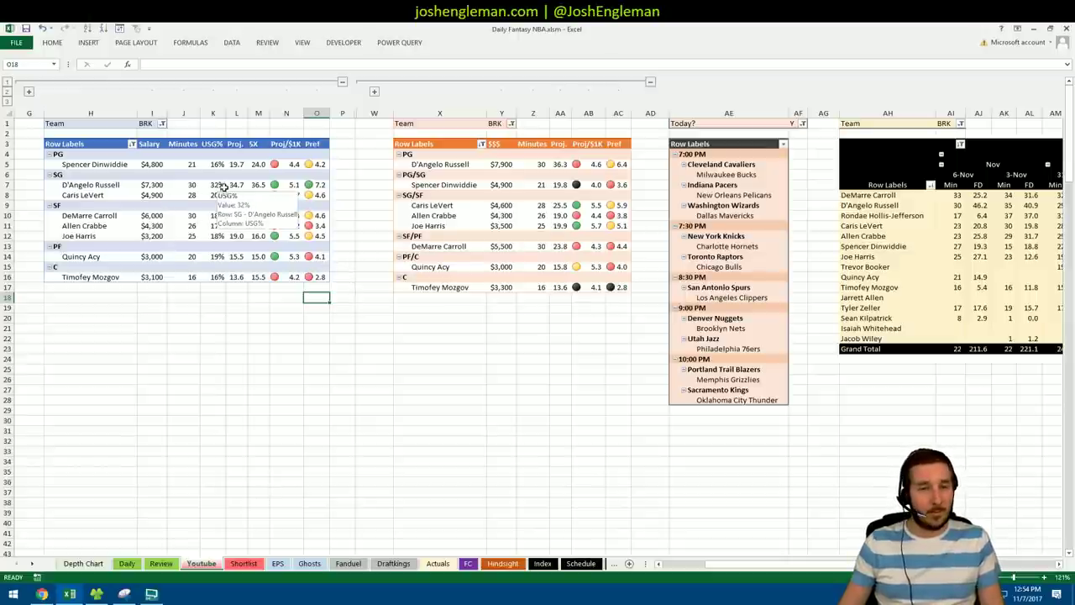
pyautogui.click(235, 289)
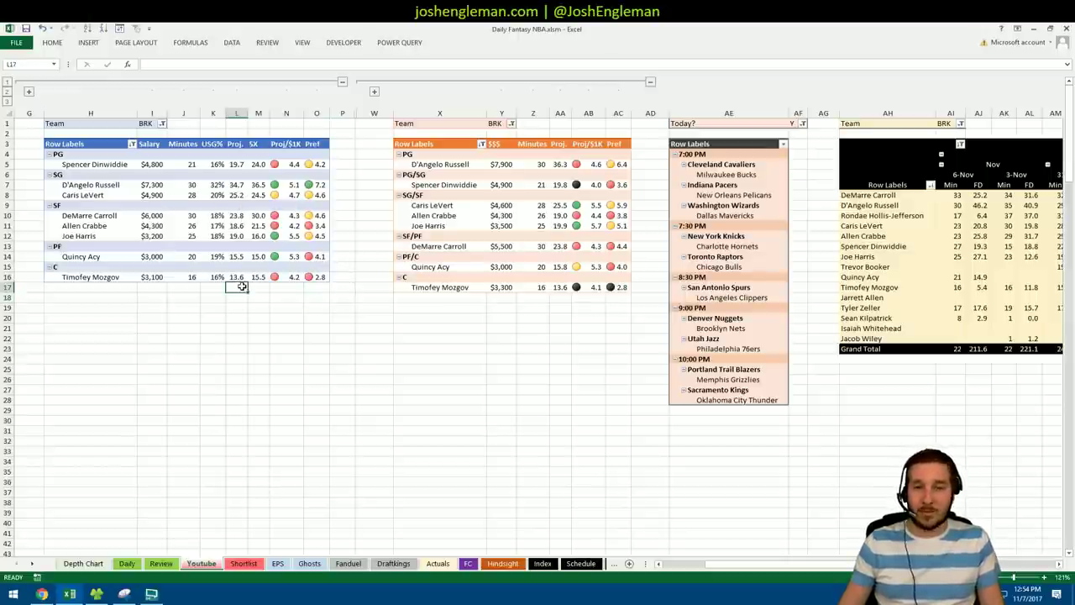
pyautogui.click(184, 288)
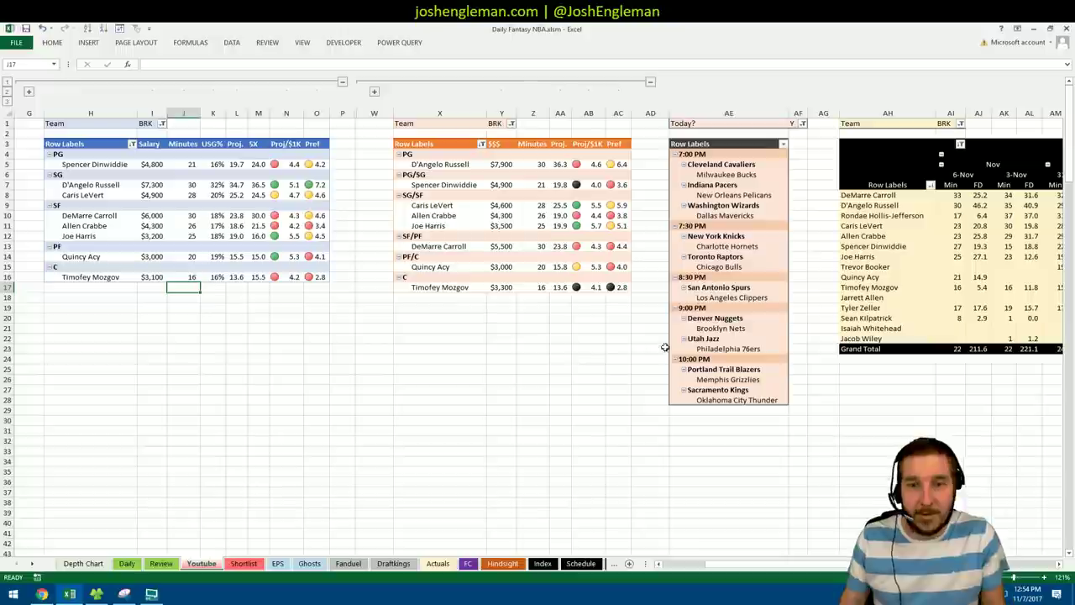
# - Filter the blue and orange projection tables to team UTA
pyautogui.click(162, 123)
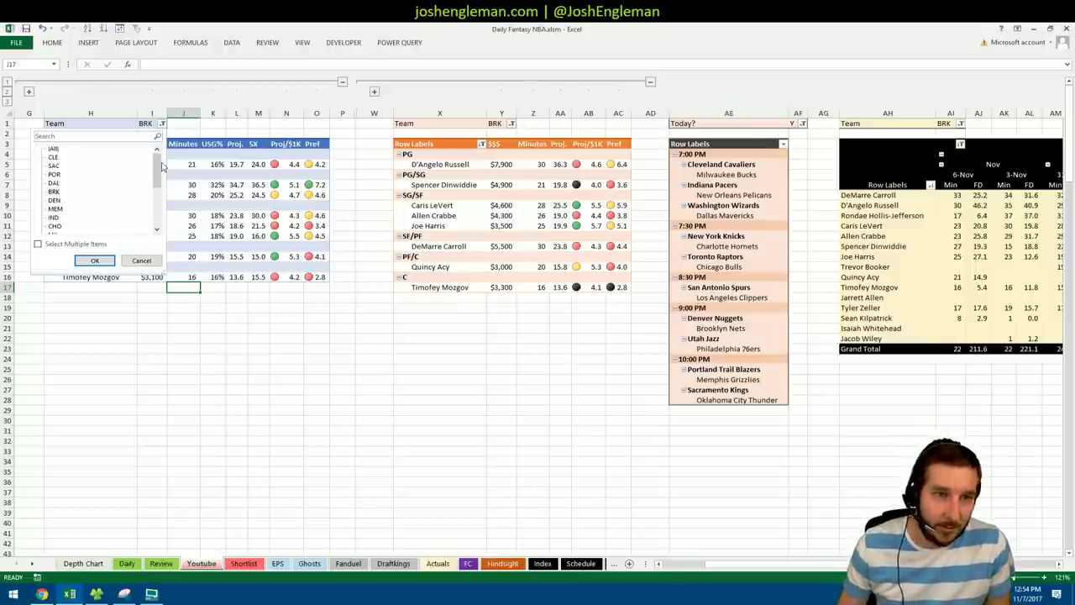
pyautogui.moveTo(162, 164); pyautogui.dragTo(160, 189)
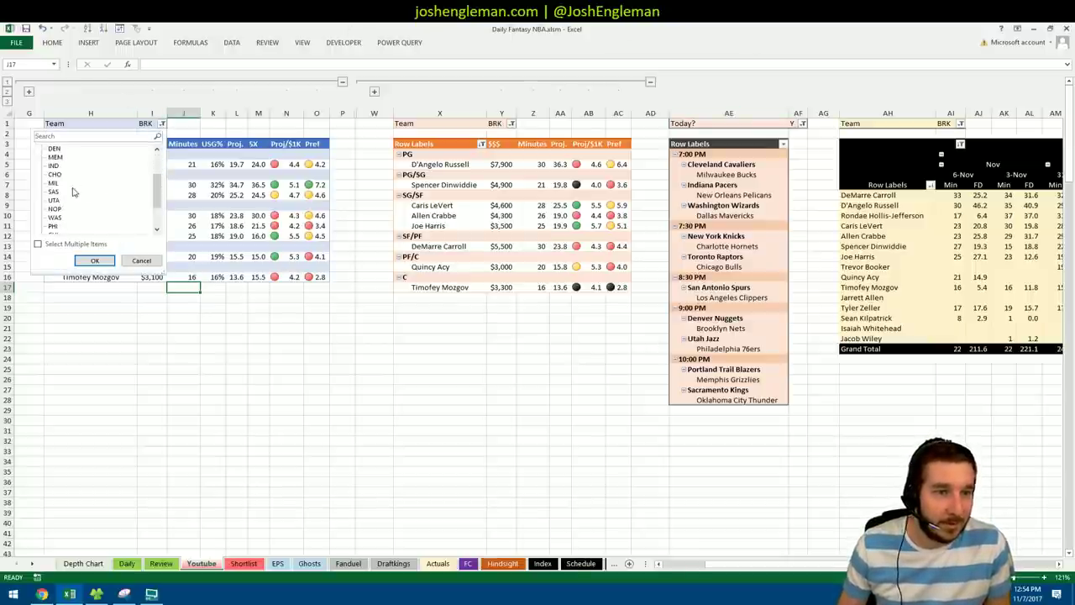
pyautogui.click(59, 202)
pyautogui.click(95, 260)
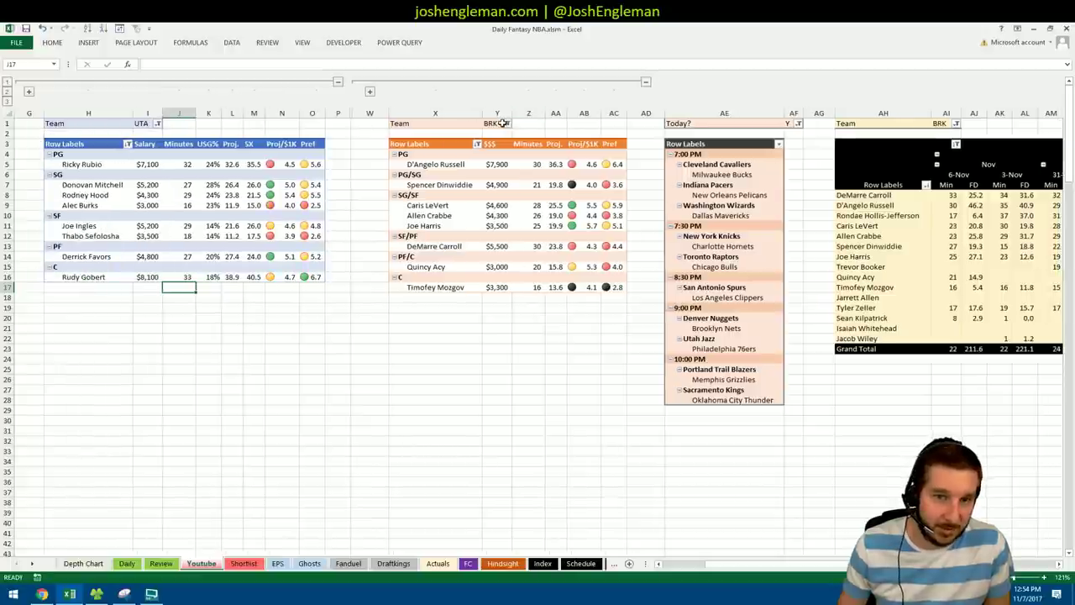
pyautogui.click(506, 124)
pyautogui.click(507, 124)
pyautogui.moveTo(502, 168); pyautogui.dragTo(501, 199)
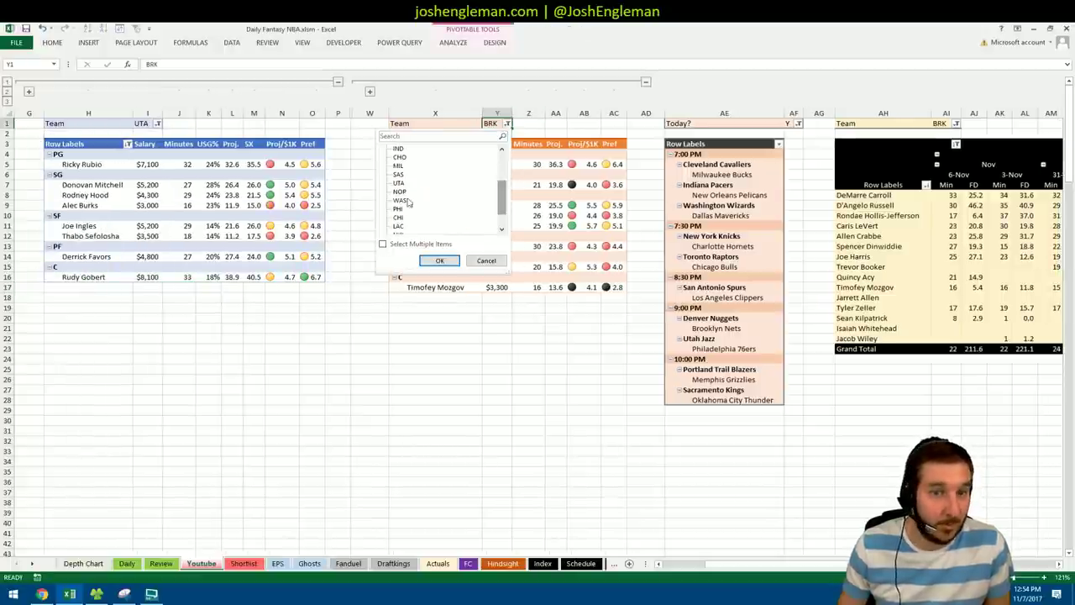
pyautogui.click(398, 183)
pyautogui.click(440, 260)
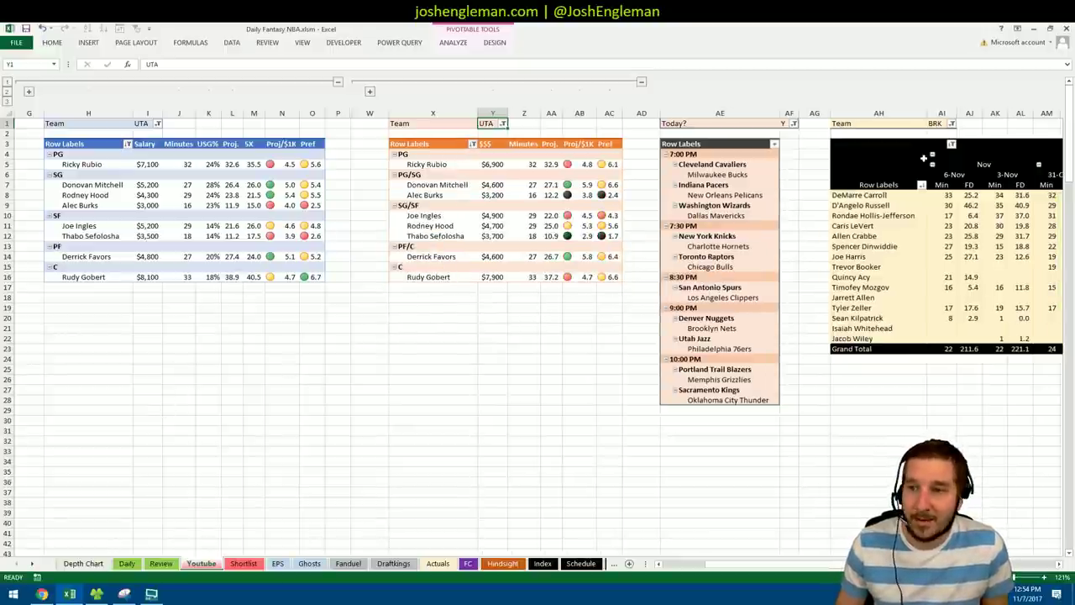
# - Filter the game log table to team UTA
pyautogui.click(945, 123)
pyautogui.scroll(-6, 869, 201)
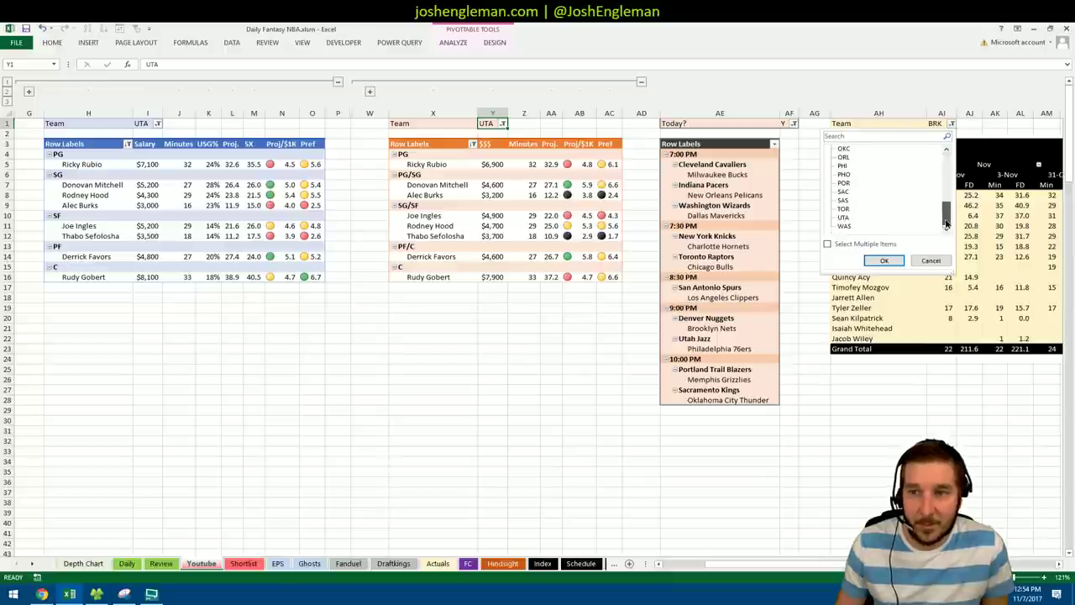
pyautogui.click(843, 218)
pyautogui.click(883, 260)
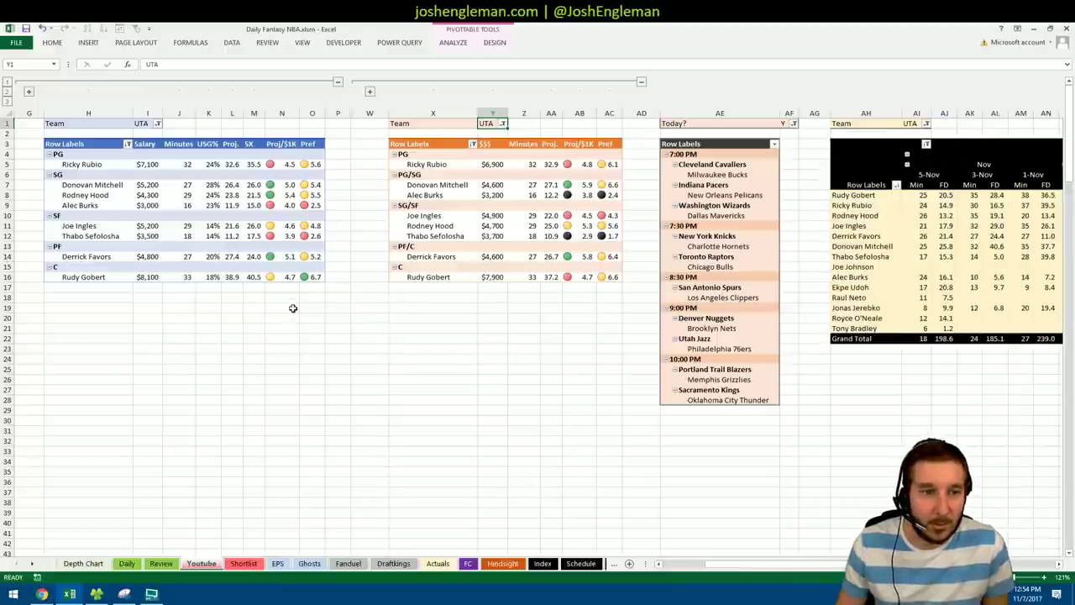
# - Review the Utah players' projections in the blue table
pyautogui.click(273, 312)
pyautogui.click(254, 300)
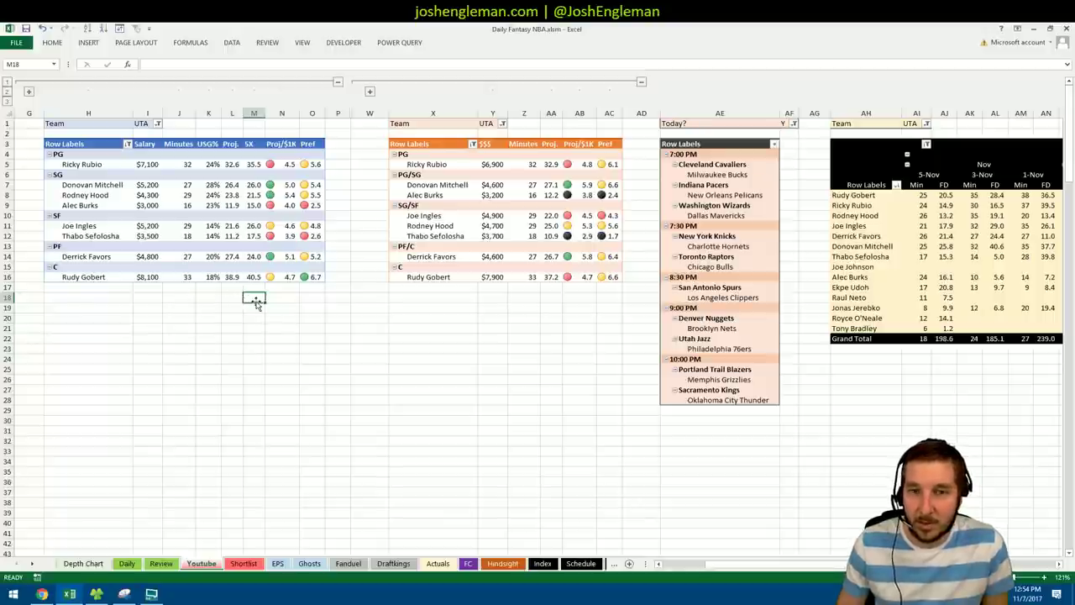
pyautogui.click(230, 299)
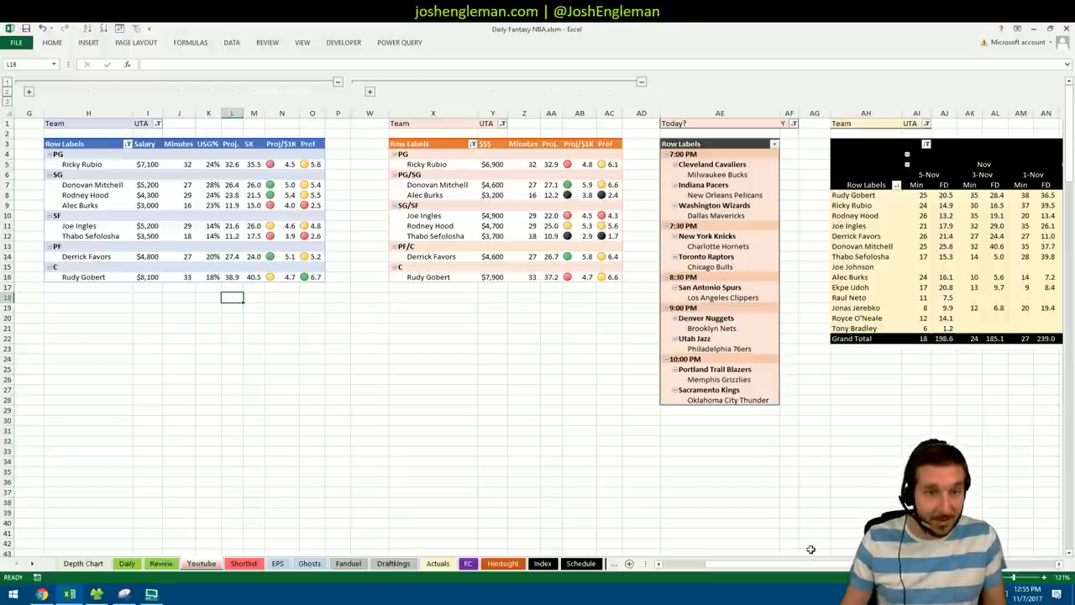
# - Search the EPS sheet for "gobert" and highlight Rudy Gobert's whole row to examine his rates
pyautogui.click(312, 563)
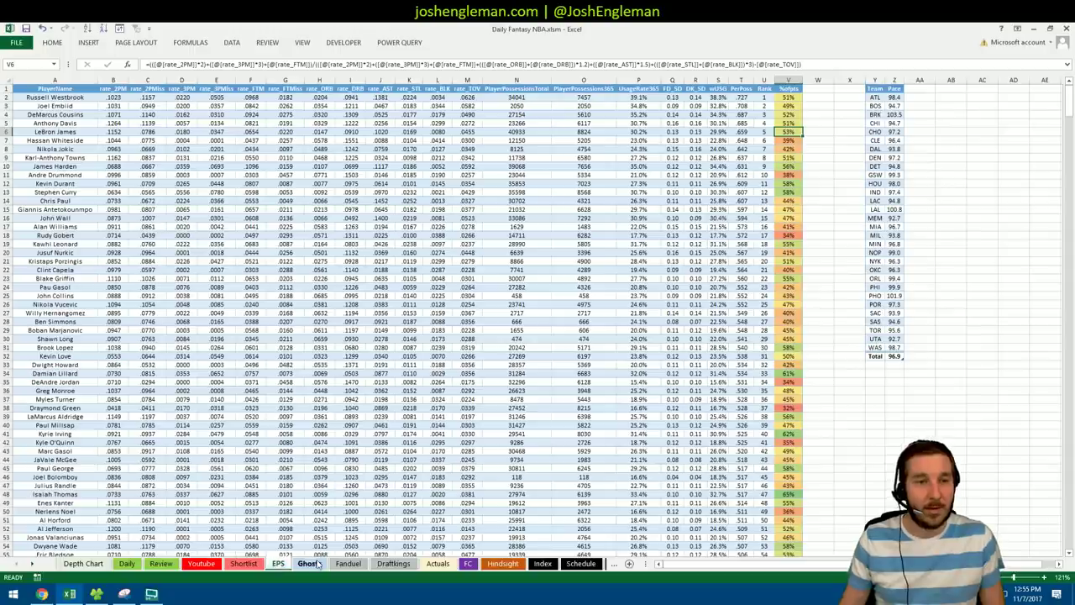
pyautogui.click(77, 357)
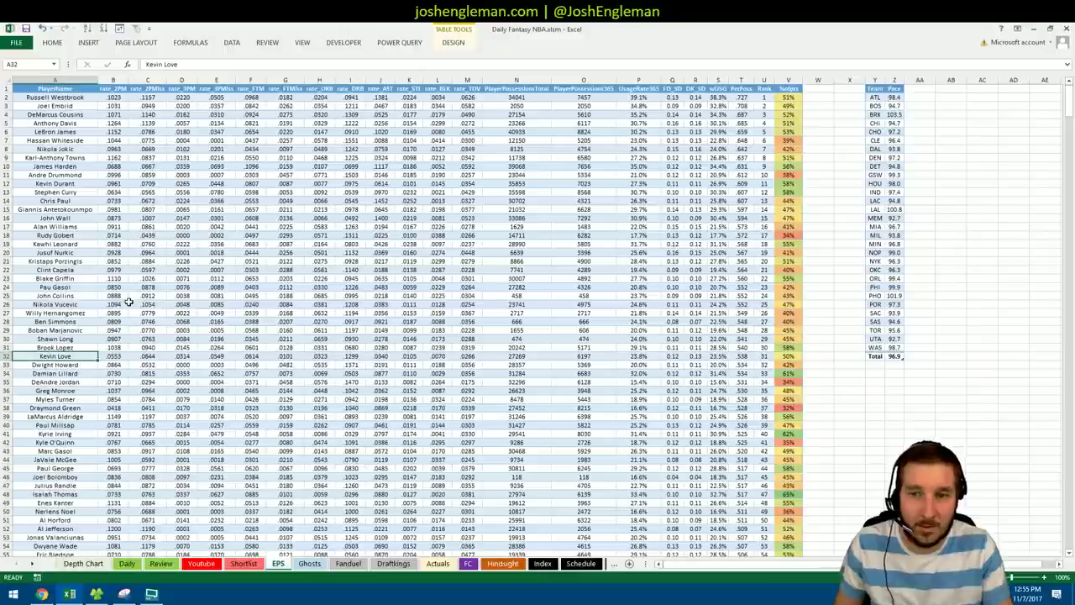
pyautogui.hotkey('ctrl', 'f')
pyautogui.write('go')
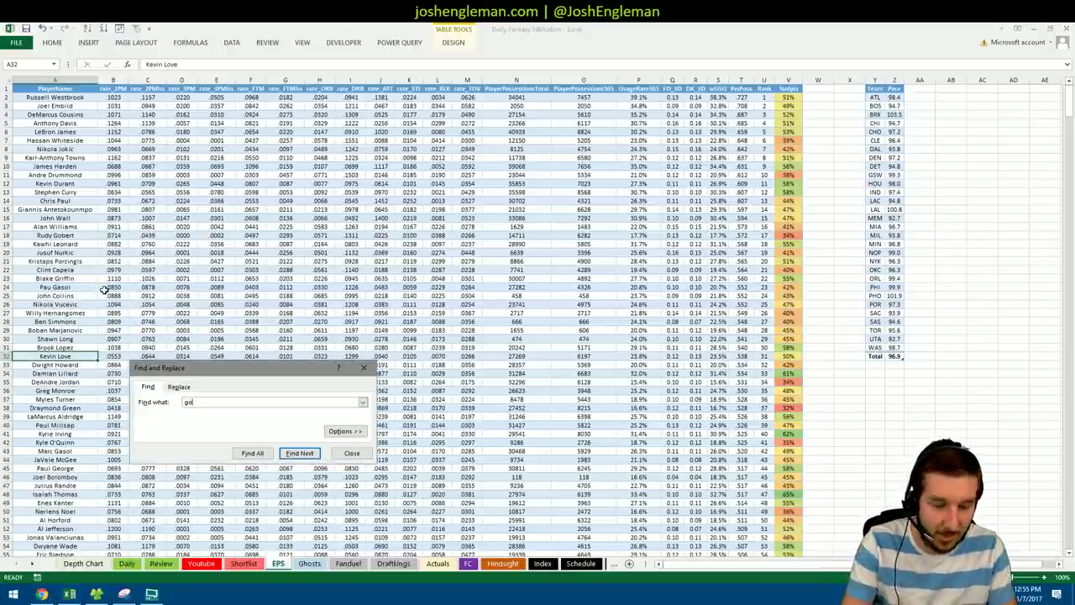
pyautogui.write('bert')
pyautogui.press('Return')
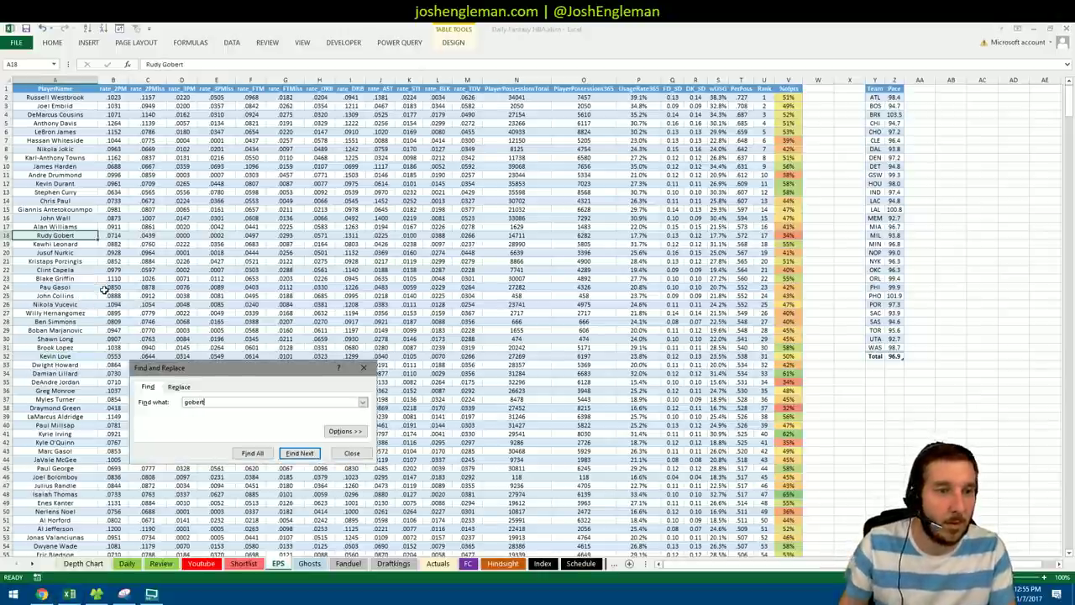
pyautogui.press('Escape')
pyautogui.click(7, 236)
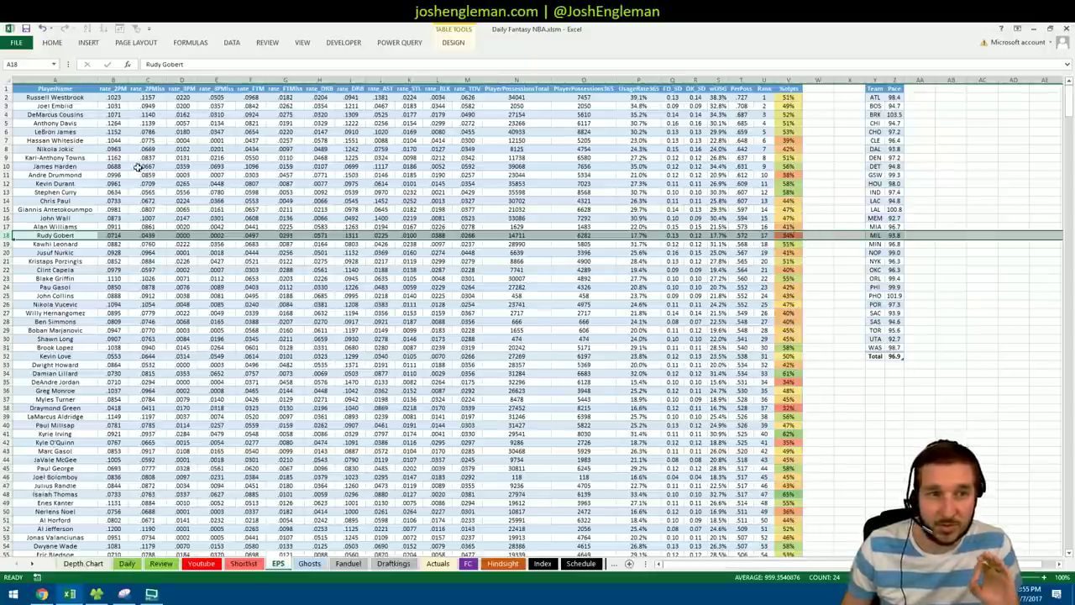
# - Glance at the Depth Chart and Daily sheets and return to the Youtube sheet
pyautogui.click(84, 563)
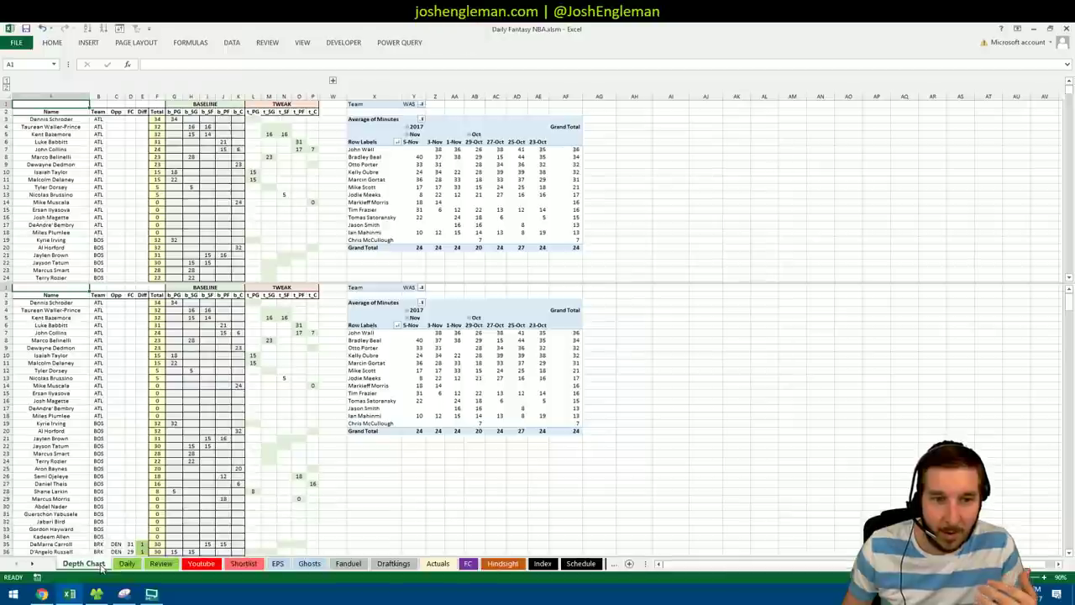
pyautogui.click(127, 563)
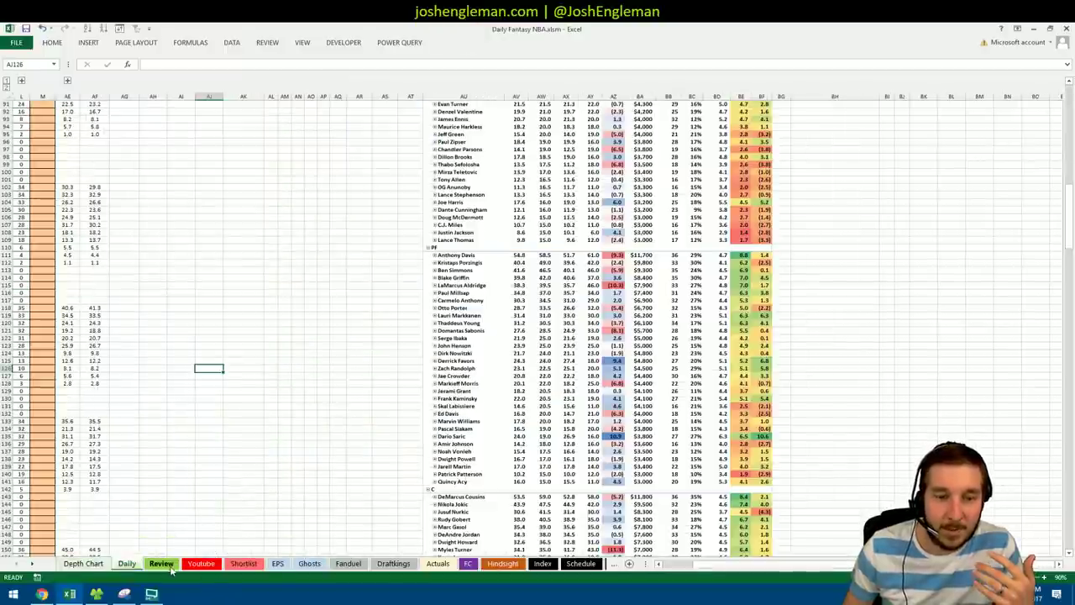
pyautogui.click(201, 563)
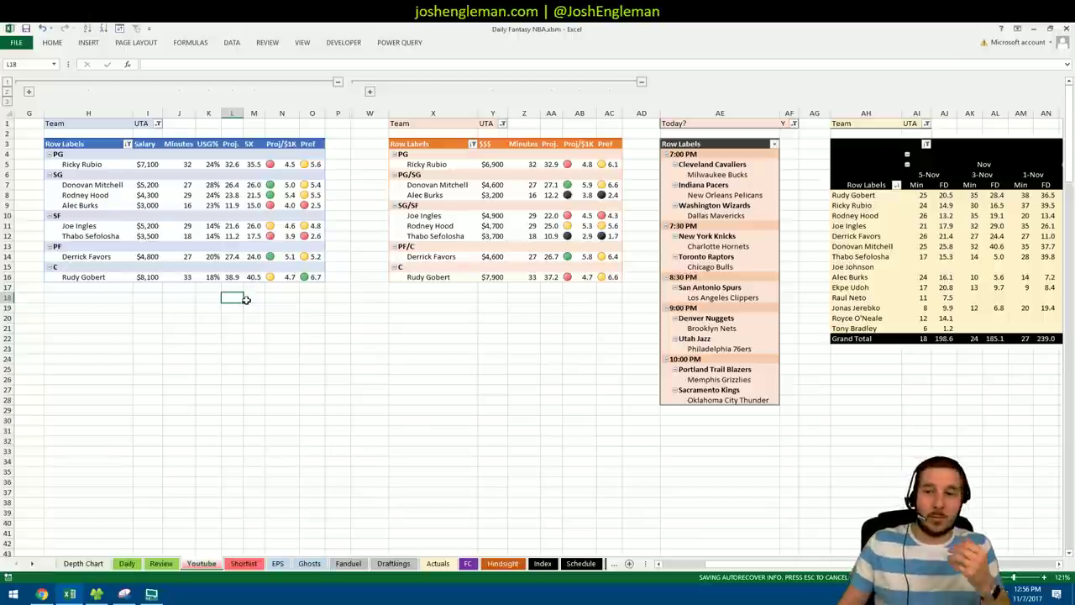
# - Expand the collapsed columns holding the all-team projection table and bring its centers (C) section into view
pyautogui.click(28, 90)
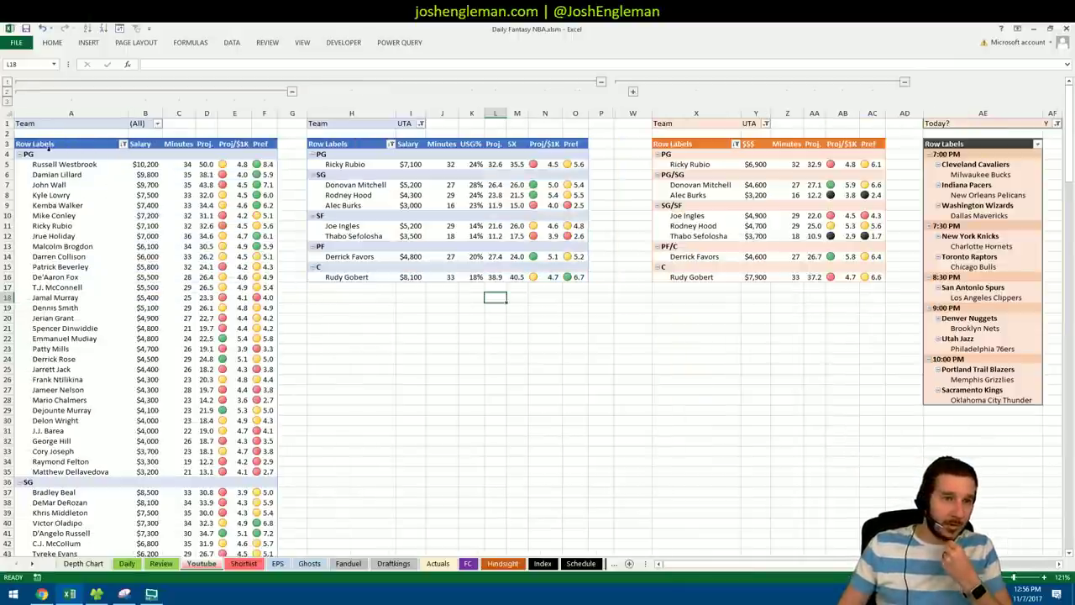
pyautogui.scroll(-20, 144, 303)
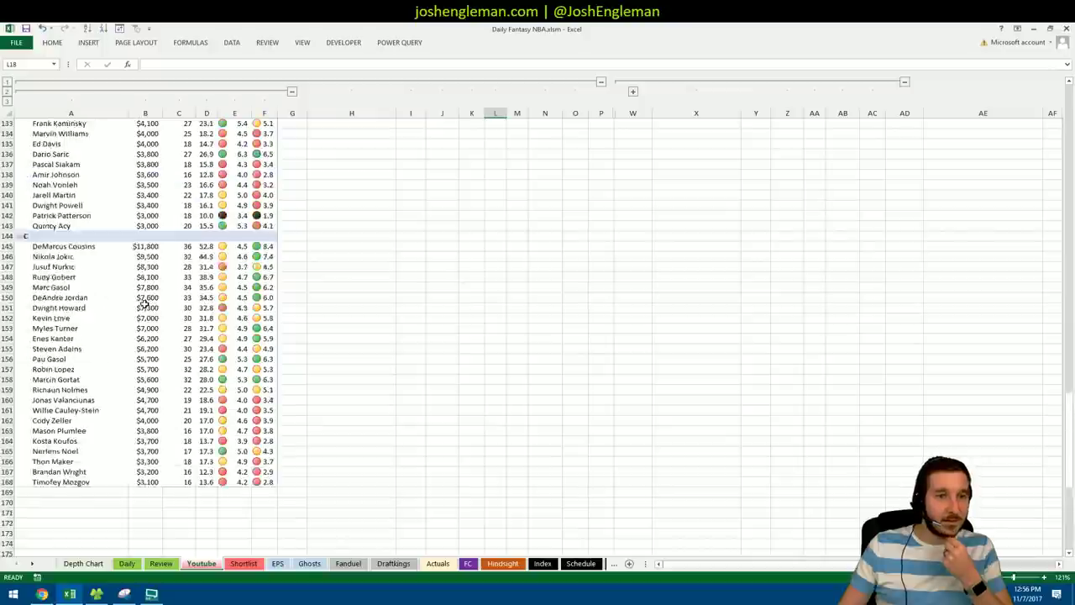
pyautogui.scroll(1, 145, 304)
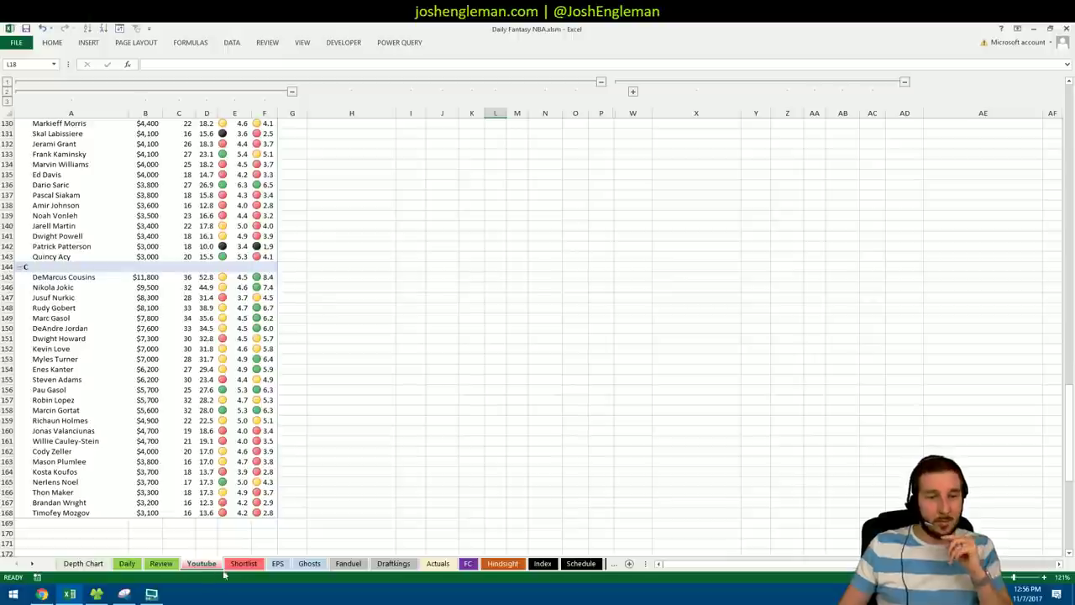
# - Highlight Marc Gasol's row on the EPS sheet for comparison and return to the Youtube sheet
pyautogui.click(277, 564)
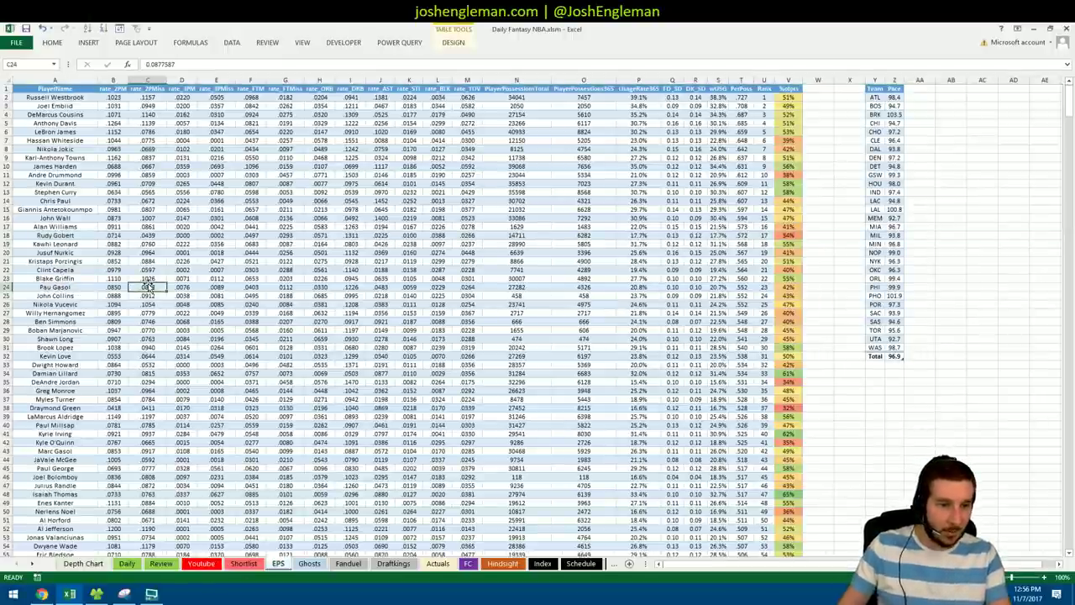
pyautogui.click(5, 451)
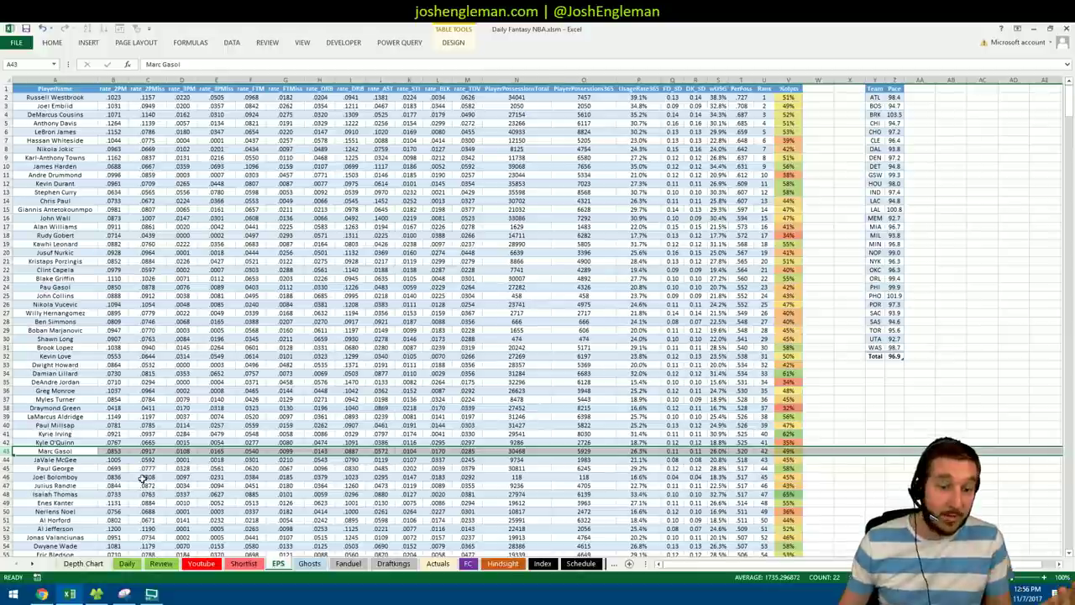
pyautogui.click(202, 563)
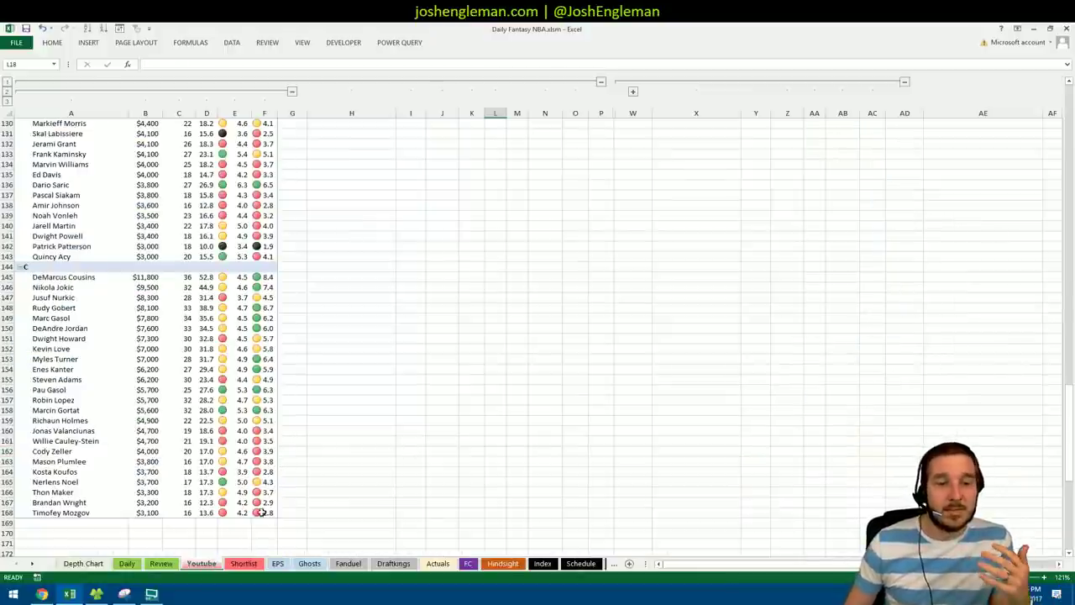
# - Return to the start of the Youtube sheet and collapse the columns holding the all-team projection table
pyautogui.moveTo(1072, 411); pyautogui.dragTo(1065, 118)
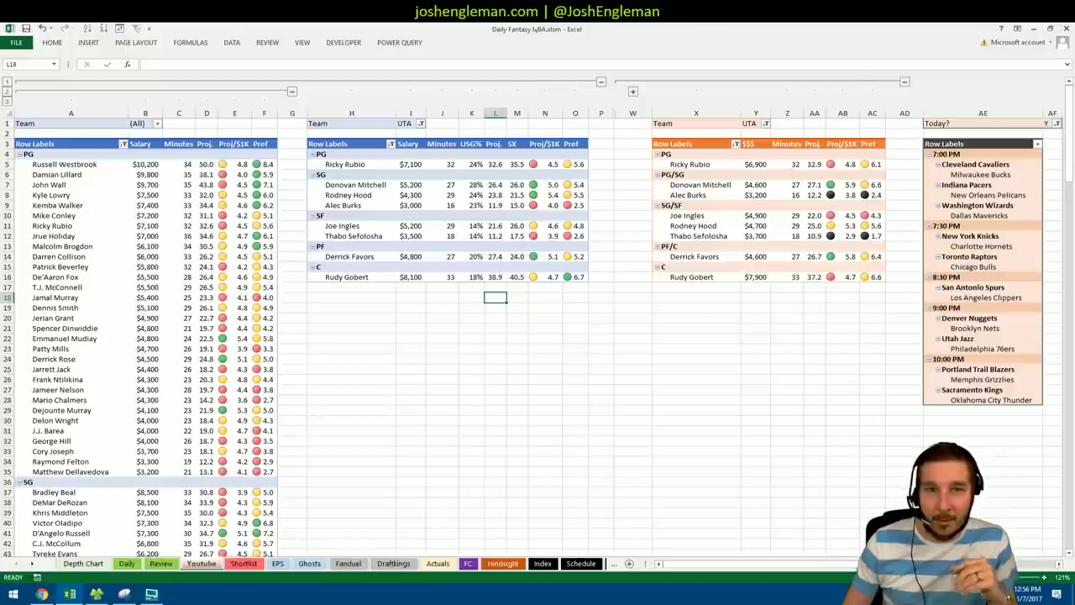
pyautogui.click(292, 92)
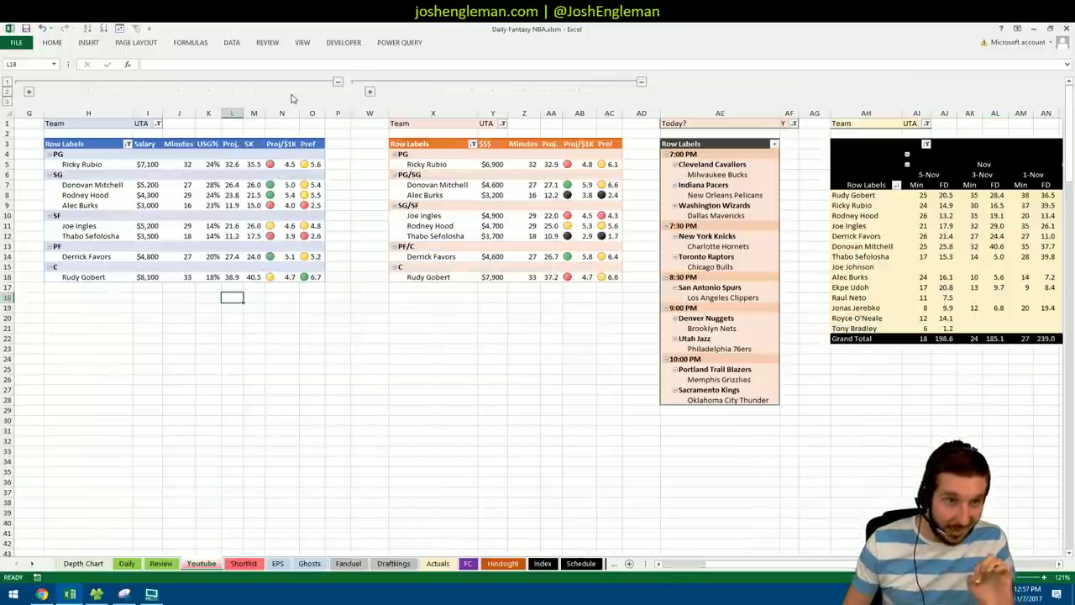
pyautogui.click(246, 317)
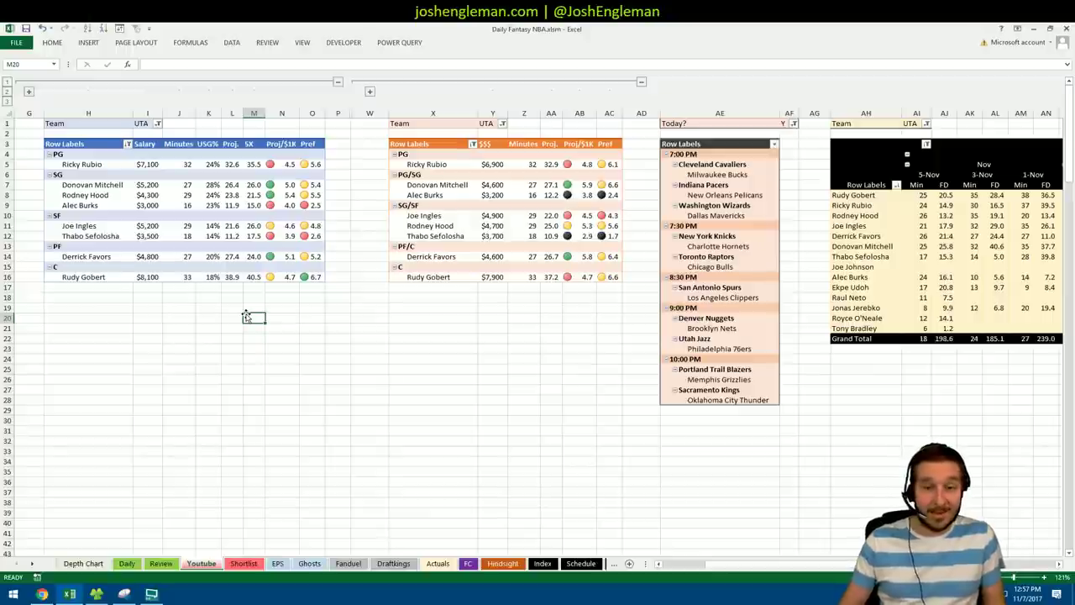
# - Switch to Chrome's FantasyLabs NBA Vegas Dashboard, examine the implied scores and spreads for Utah and the other teams, and return to Excel
pyautogui.click(42, 594)
pyautogui.click(183, 30)
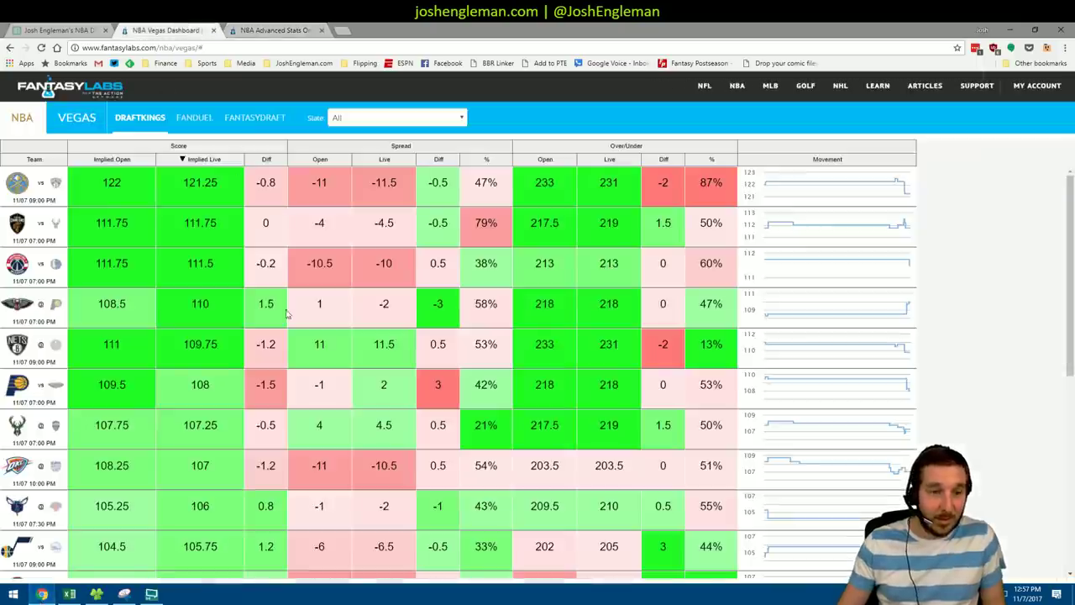
pyautogui.scroll(-5, 222, 361)
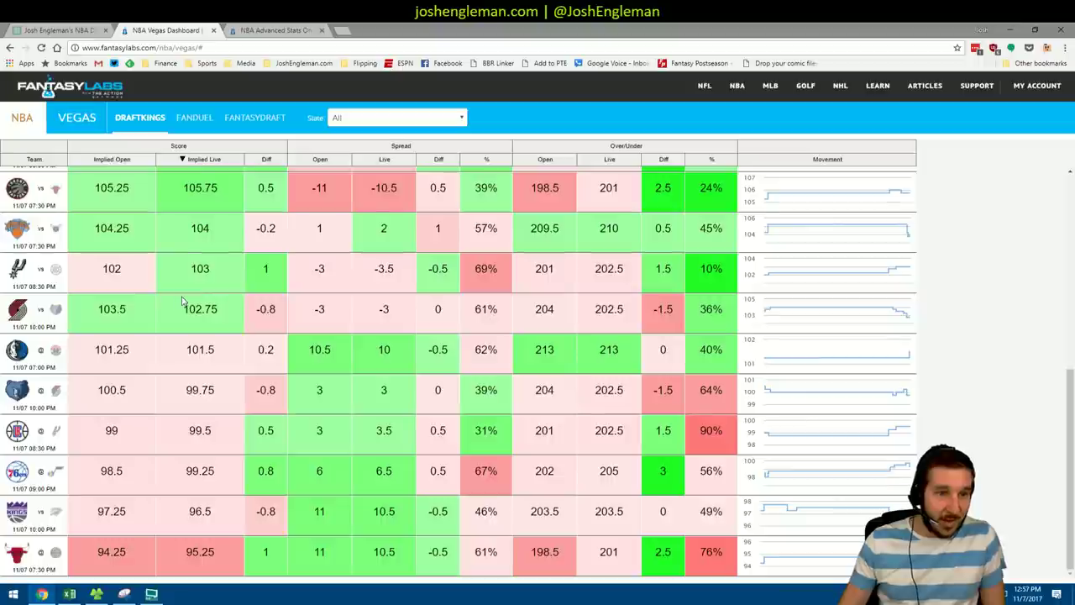
pyautogui.scroll(2, 182, 301)
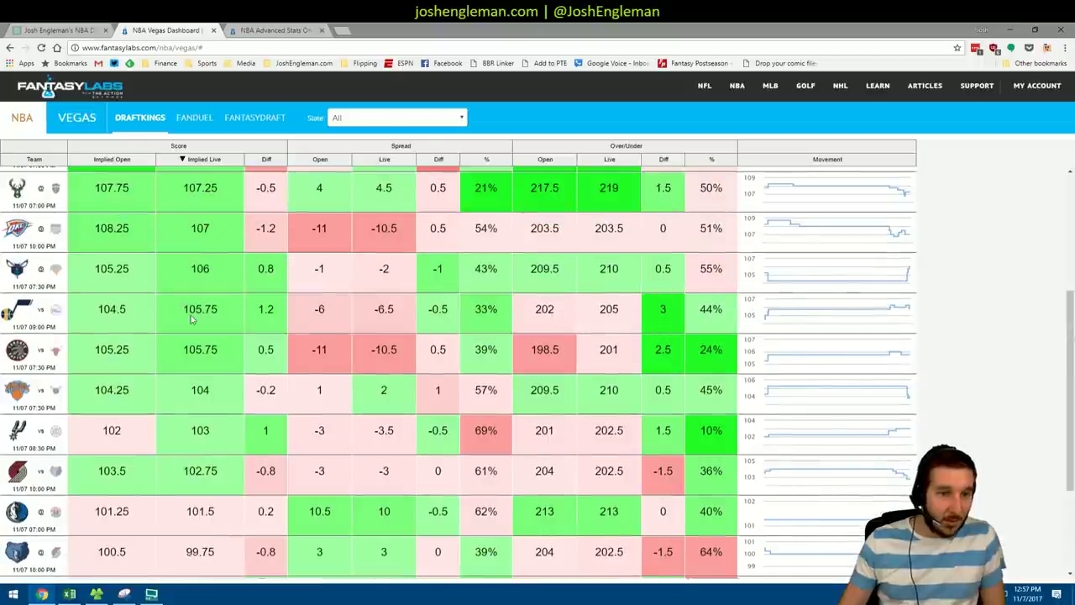
pyautogui.scroll(3, 215, 321)
pyautogui.scroll(-2, 228, 391)
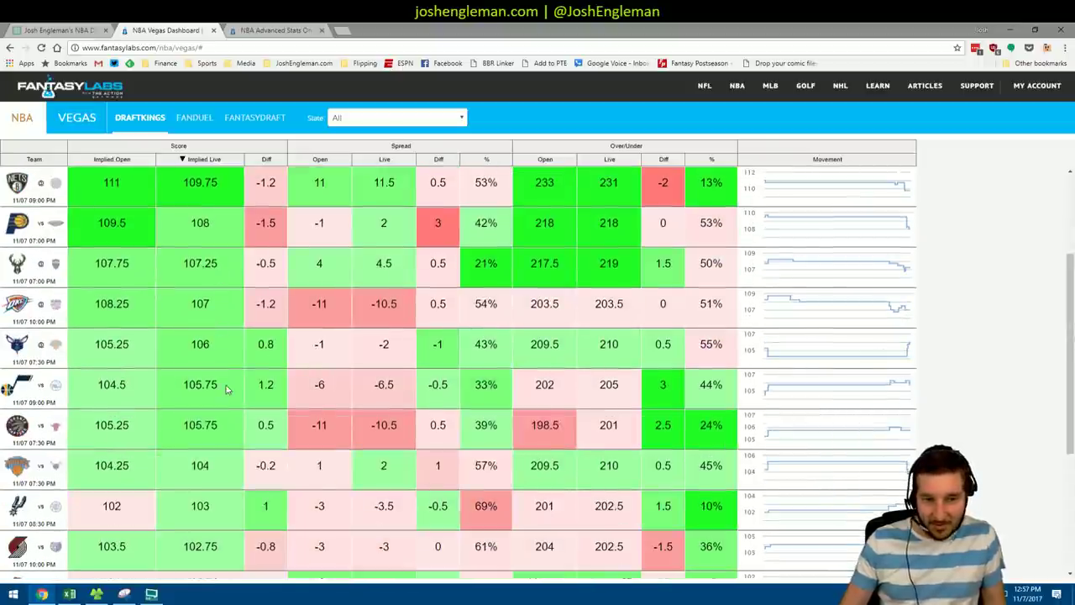
pyautogui.scroll(-3, 197, 385)
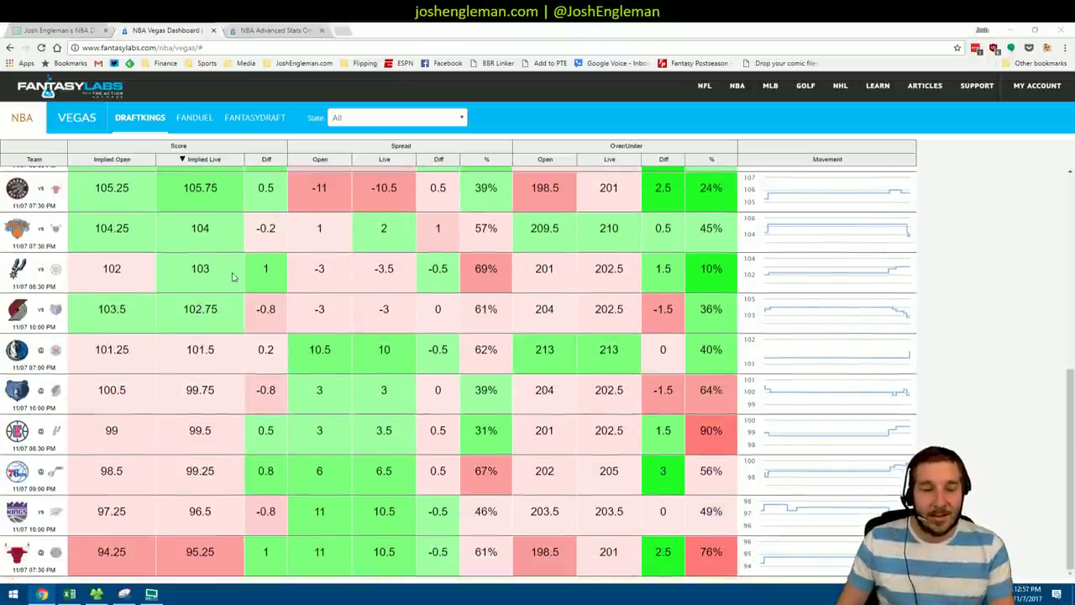
pyautogui.hotkey('alt', 'Tab')
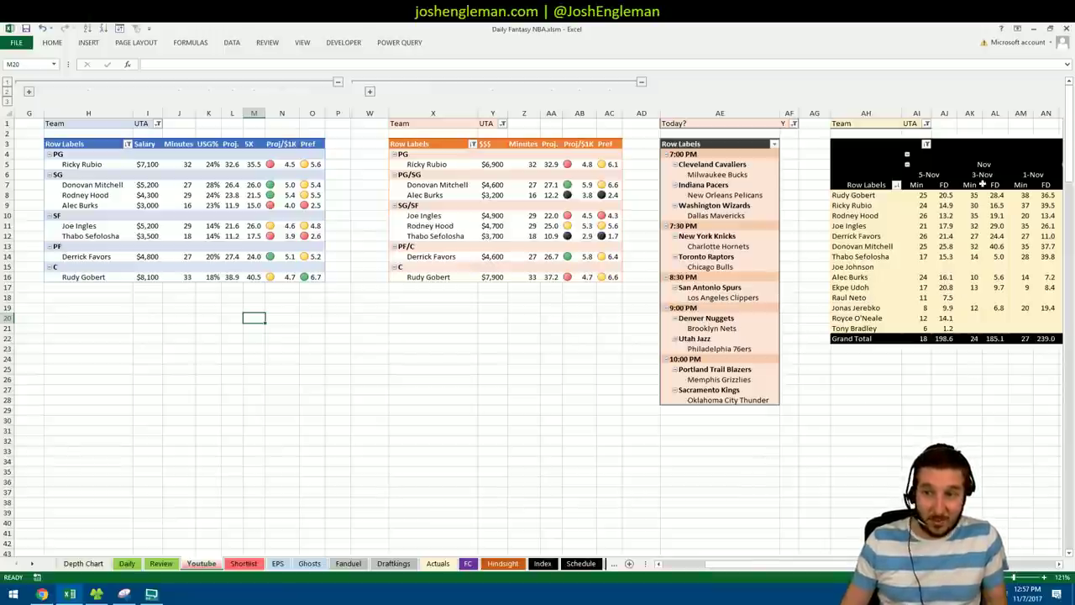
# - Review Rudy Gobert's 5-Nov and 3-Nov FD scores and his earlier games in the Utah game log
pyautogui.click(945, 196)
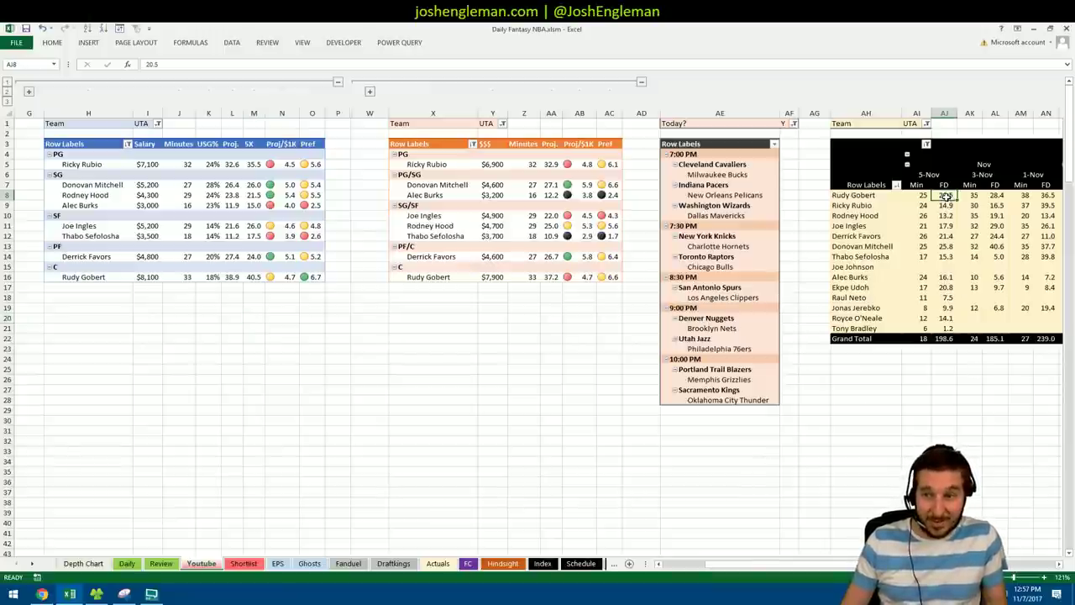
pyautogui.click(995, 195)
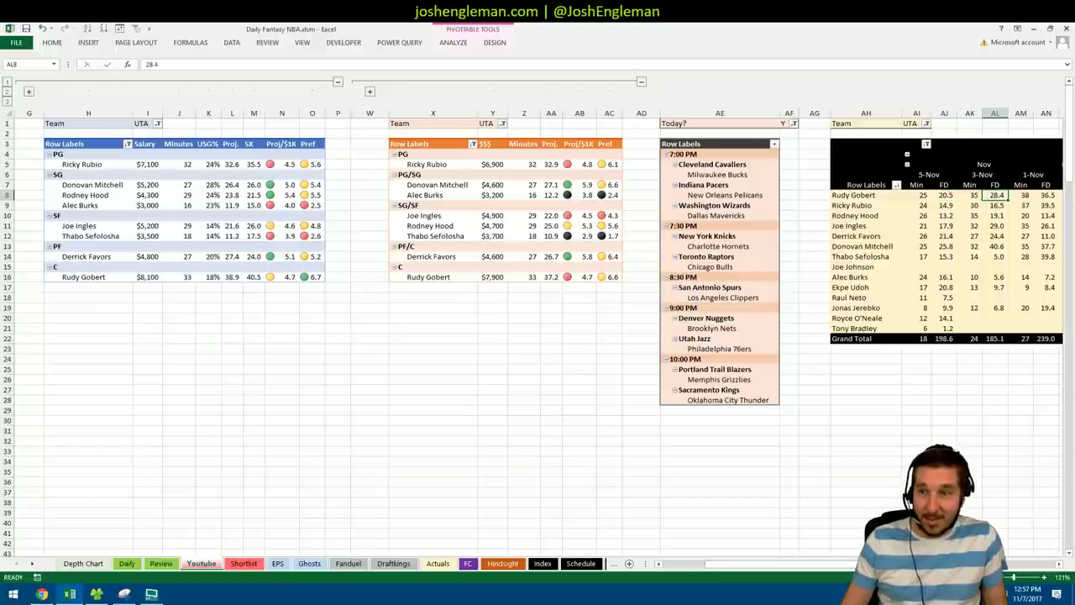
pyautogui.moveTo(851, 568); pyautogui.dragTo(888, 568)
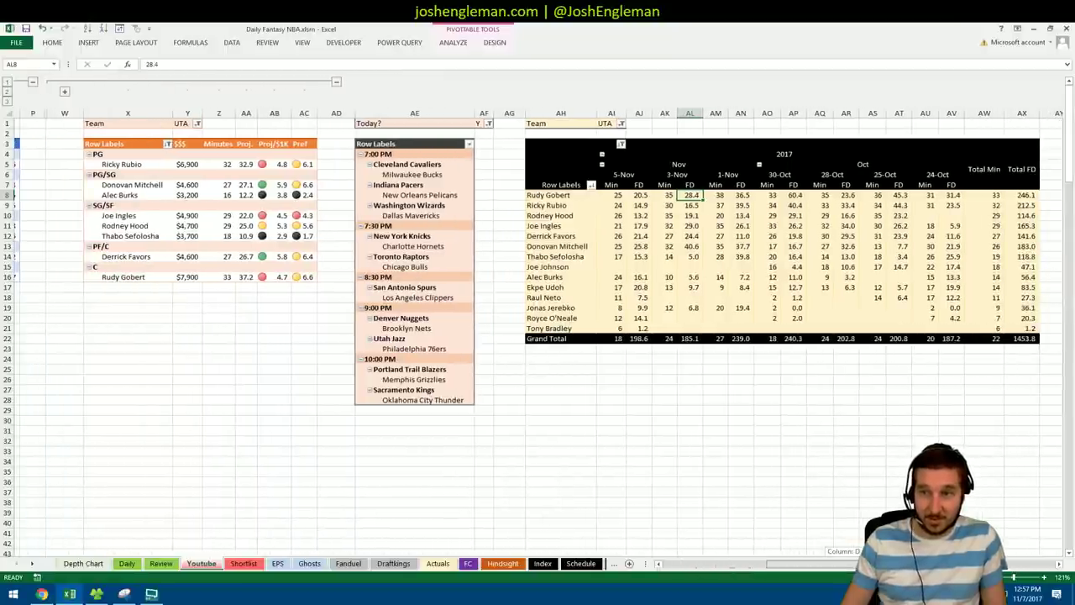
pyautogui.moveTo(888, 567); pyautogui.dragTo(806, 567)
pyautogui.click(525, 381)
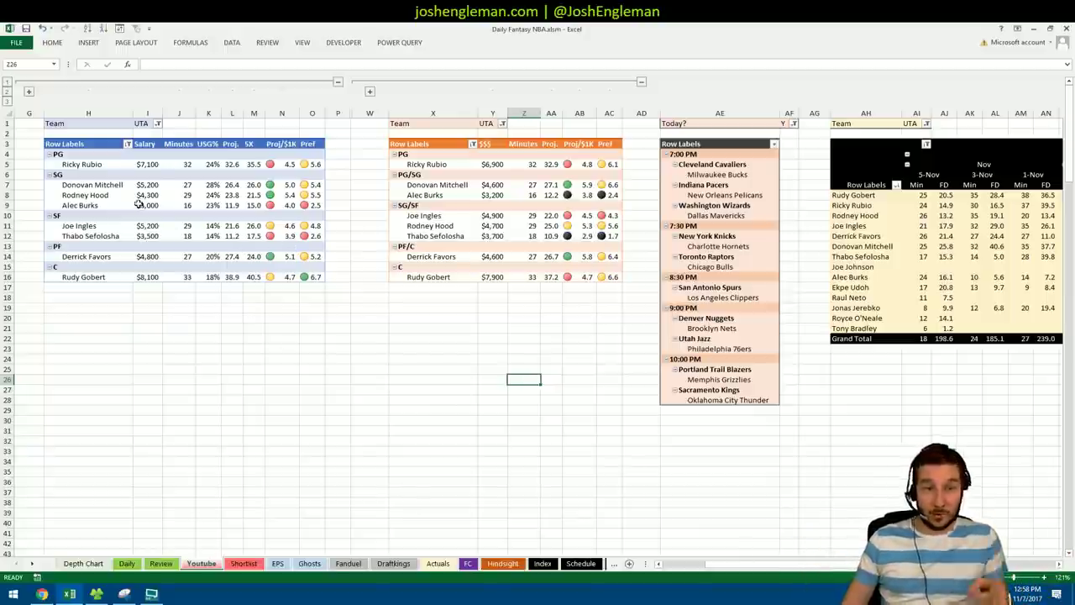
# - Check Rodney Hood's entry and his 5X value in the blue Utah projection table
pyautogui.click(94, 195)
pyautogui.click(252, 368)
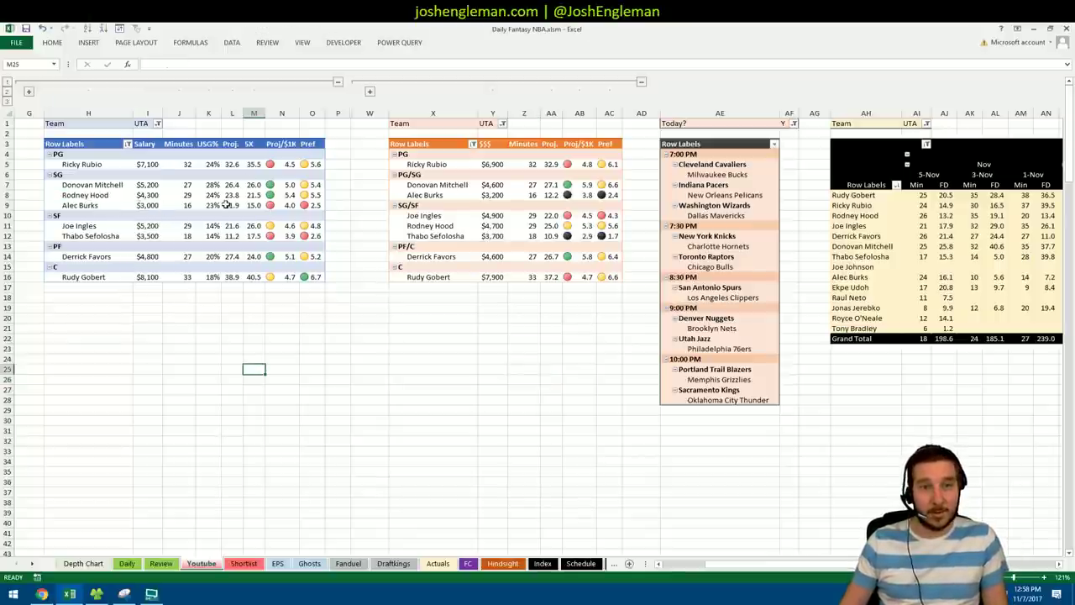
pyautogui.click(250, 195)
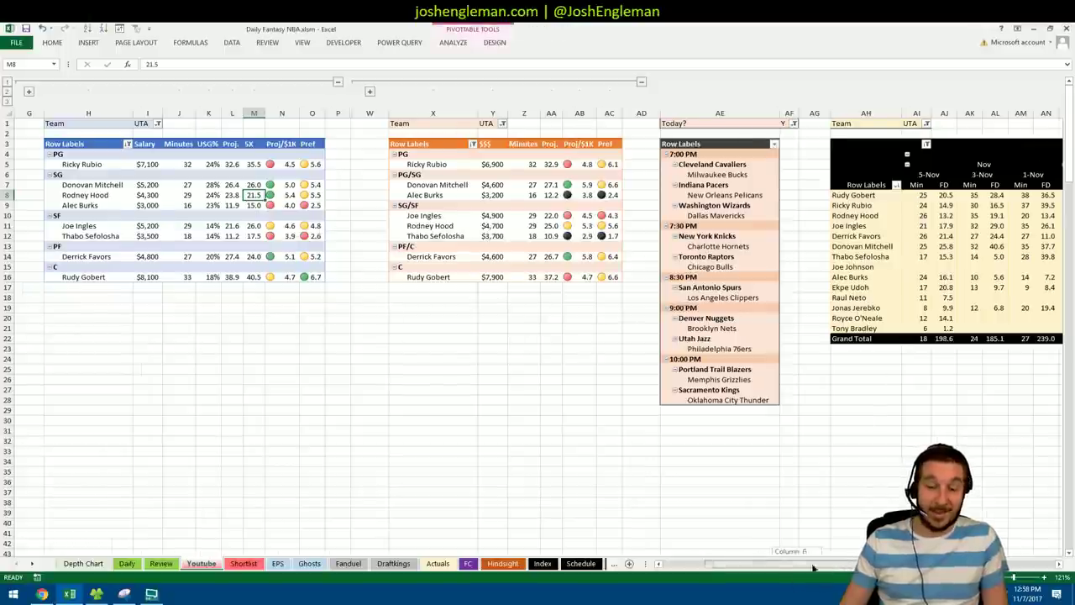
# - Select Rodney Hood's FD scores for 5-Nov, 3-Nov, 1-Nov and 28-Oct in the game log, and return to the projection tables
pyautogui.moveTo(715, 563); pyautogui.dragTo(827, 563)
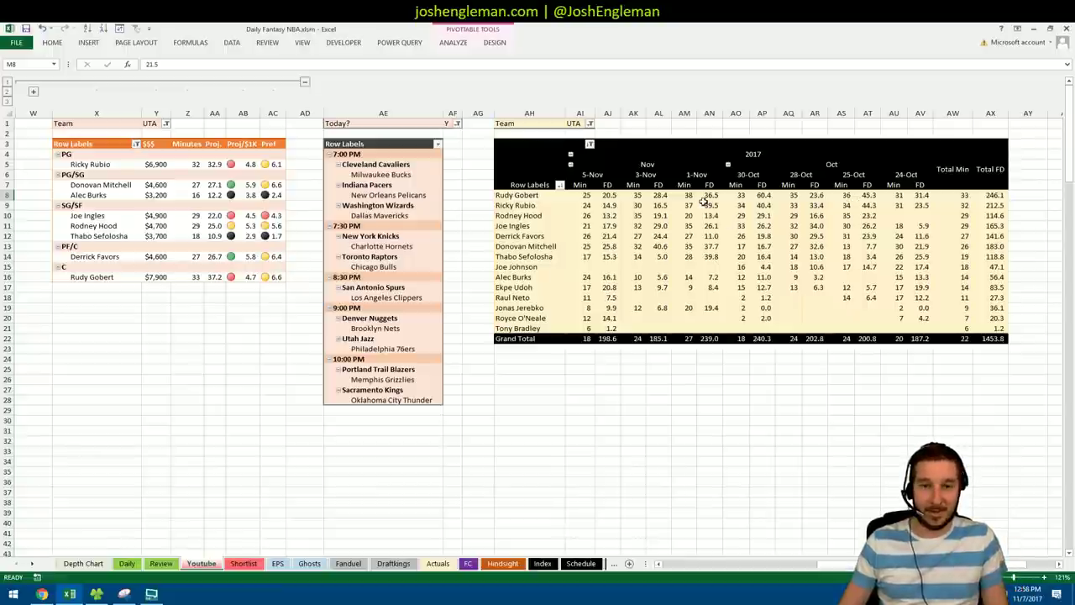
pyautogui.click(609, 215)
pyautogui.keyDown('ctrl'); pyautogui.click(660, 215); pyautogui.keyUp('ctrl')
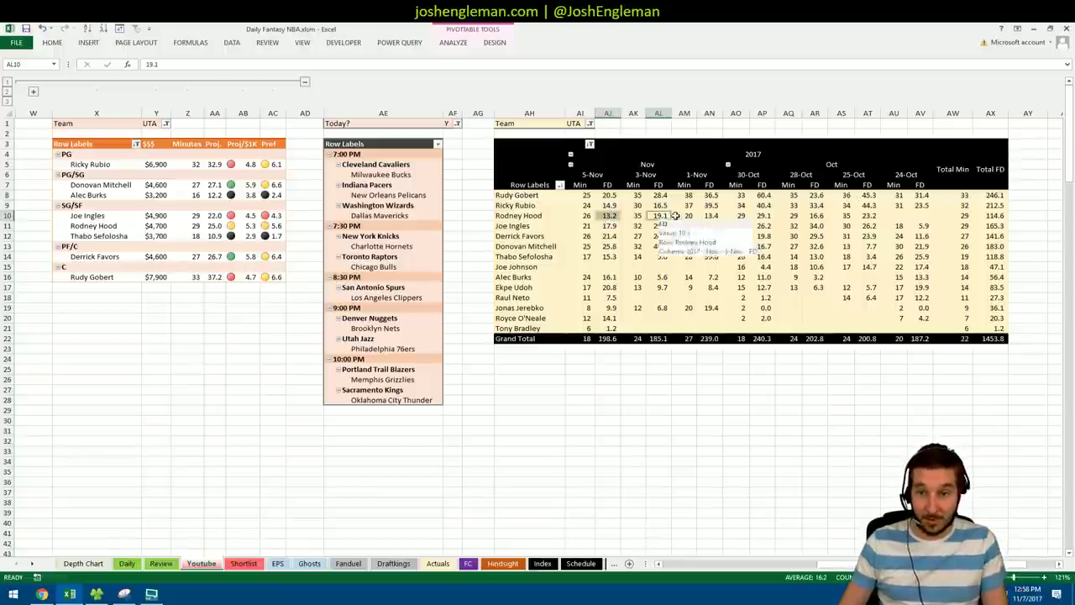
pyautogui.keyDown('ctrl'); pyautogui.click(711, 215); pyautogui.keyUp('ctrl')
pyautogui.keyDown('ctrl'); pyautogui.click(815, 215); pyautogui.keyUp('ctrl')
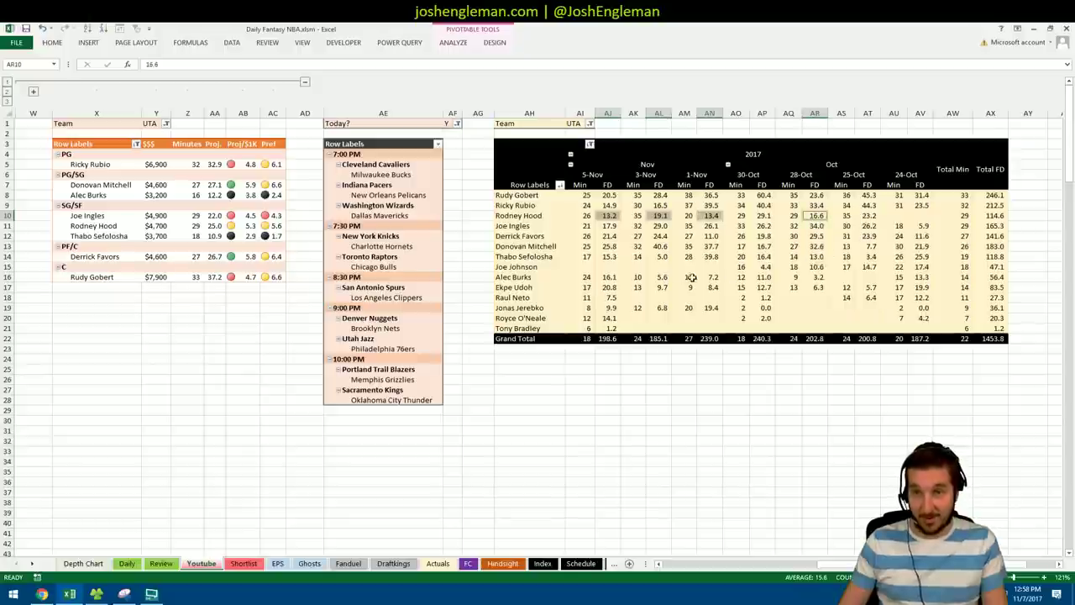
pyautogui.moveTo(827, 563); pyautogui.dragTo(684, 563)
pyautogui.click(524, 369)
pyautogui.click(504, 328)
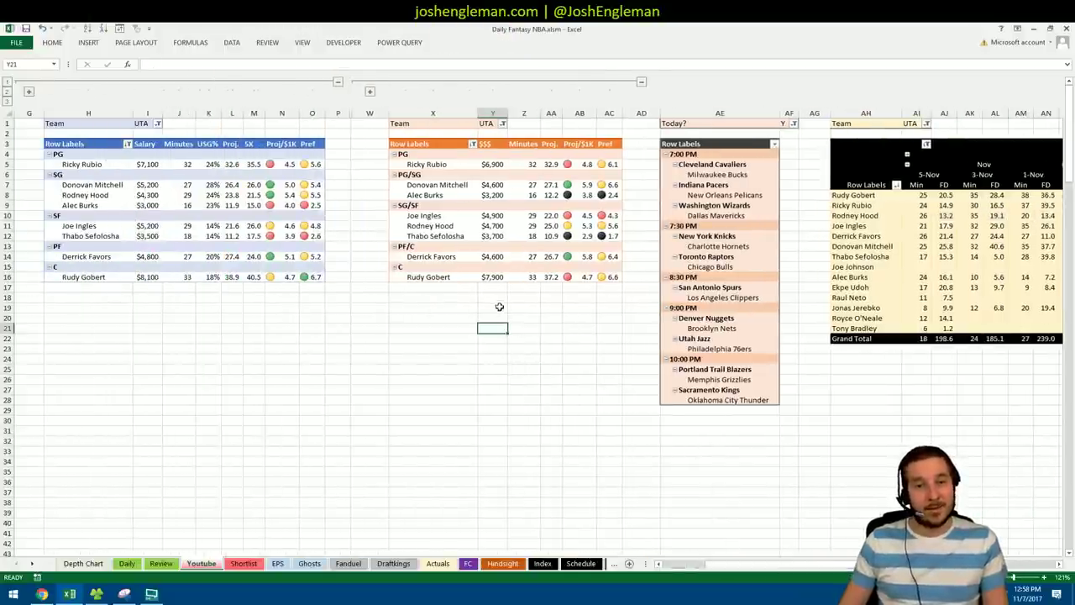
# - Check Rodney Hood's salary in the blue Utah projection table
pyautogui.click(497, 307)
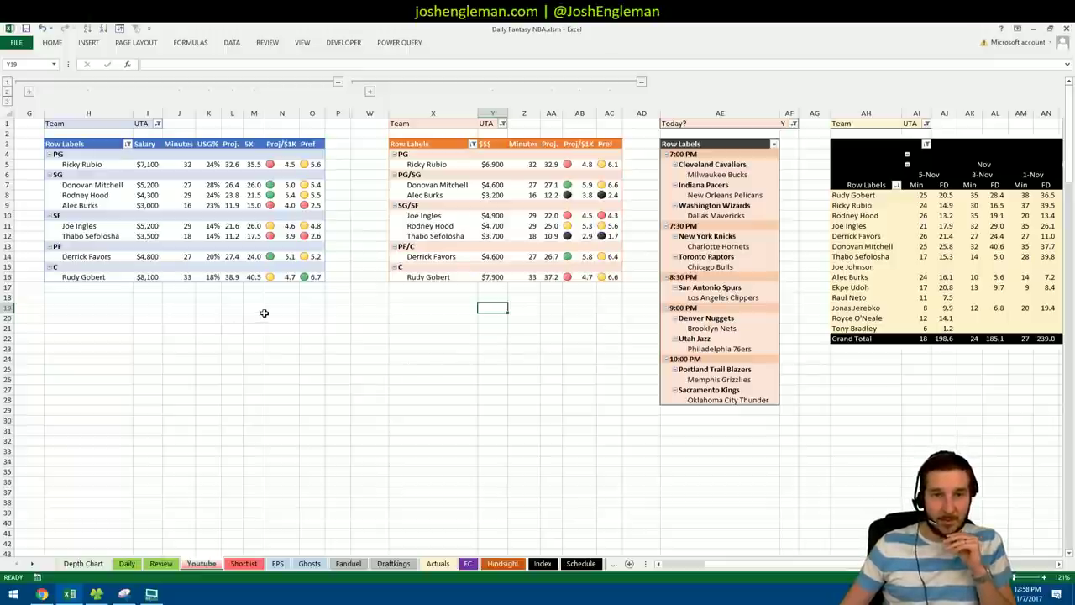
pyautogui.click(146, 194)
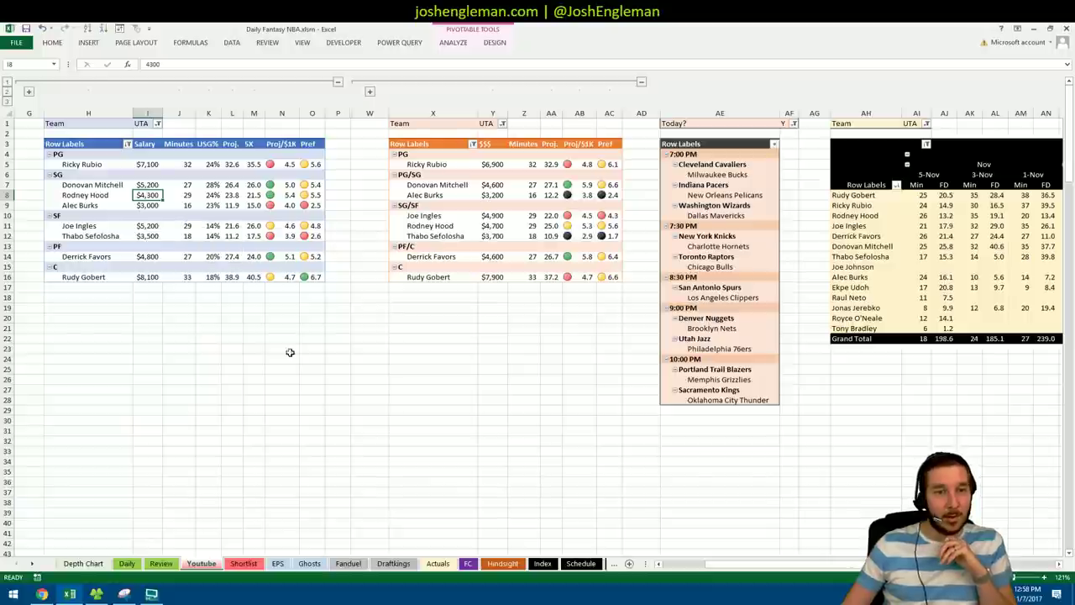
pyautogui.click(176, 308)
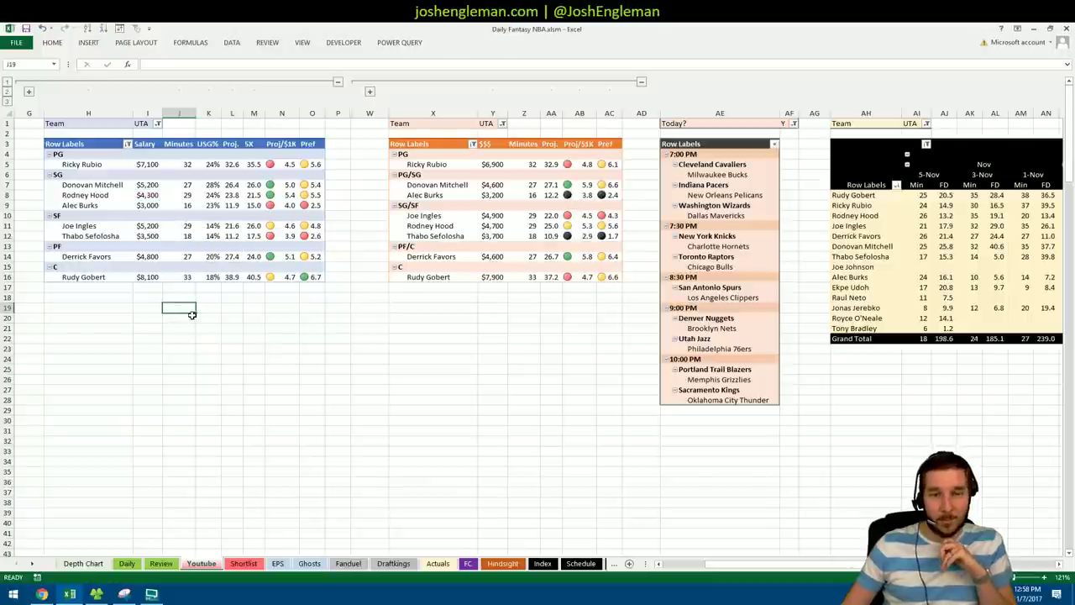
# - Filter the blue and orange projection tables to the team PHI to review Philadelphia's players
pyautogui.click(157, 124)
pyautogui.moveTo(155, 169); pyautogui.dragTo(155, 206)
pyautogui.click(49, 183)
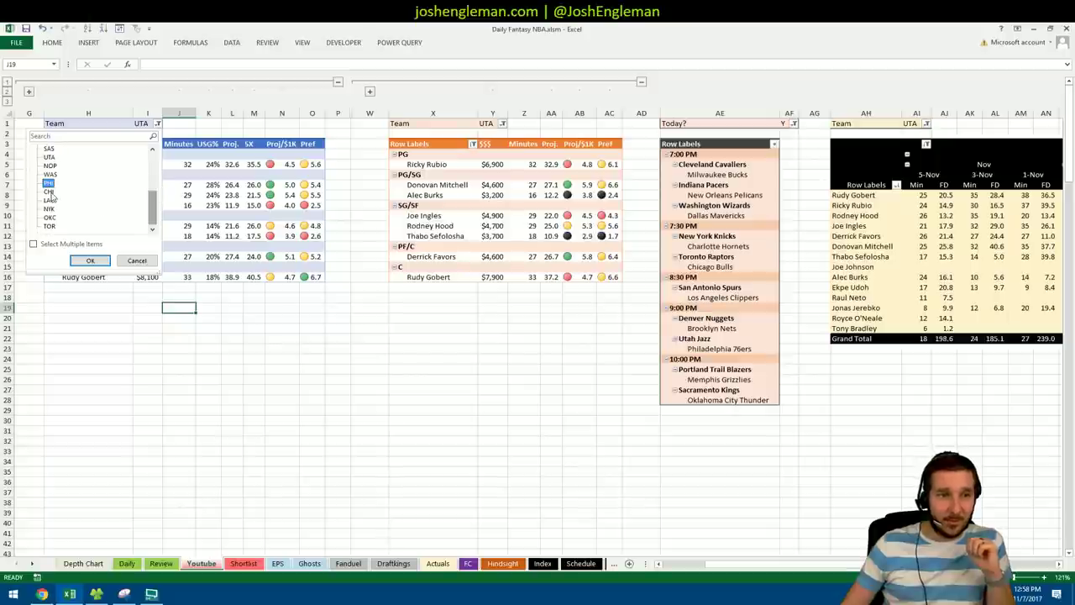
pyautogui.click(84, 260)
pyautogui.click(501, 123)
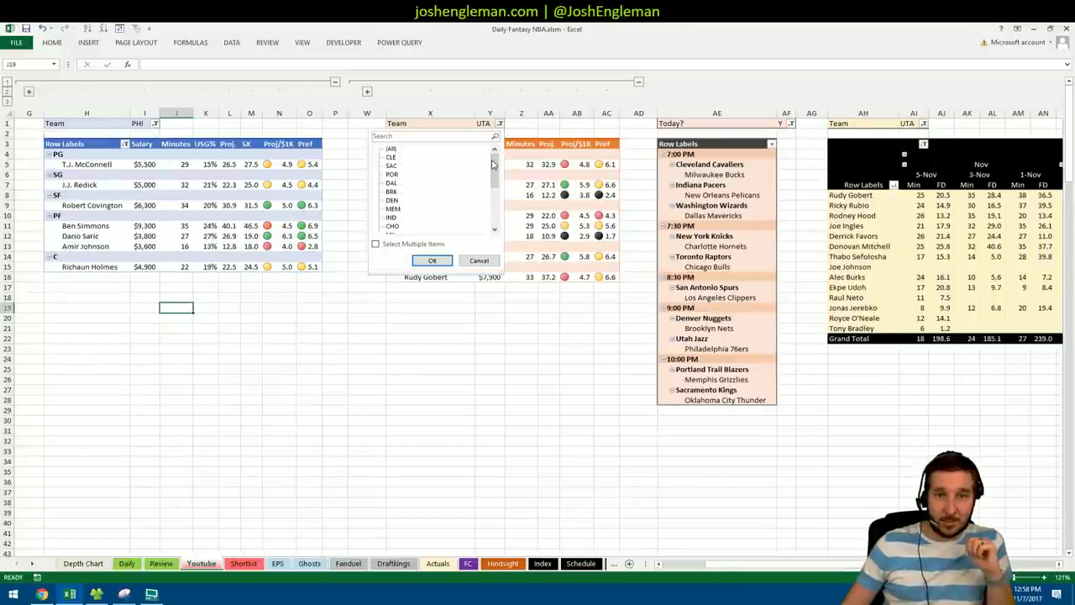
pyautogui.moveTo(493, 164); pyautogui.dragTo(494, 197)
pyautogui.click(391, 199)
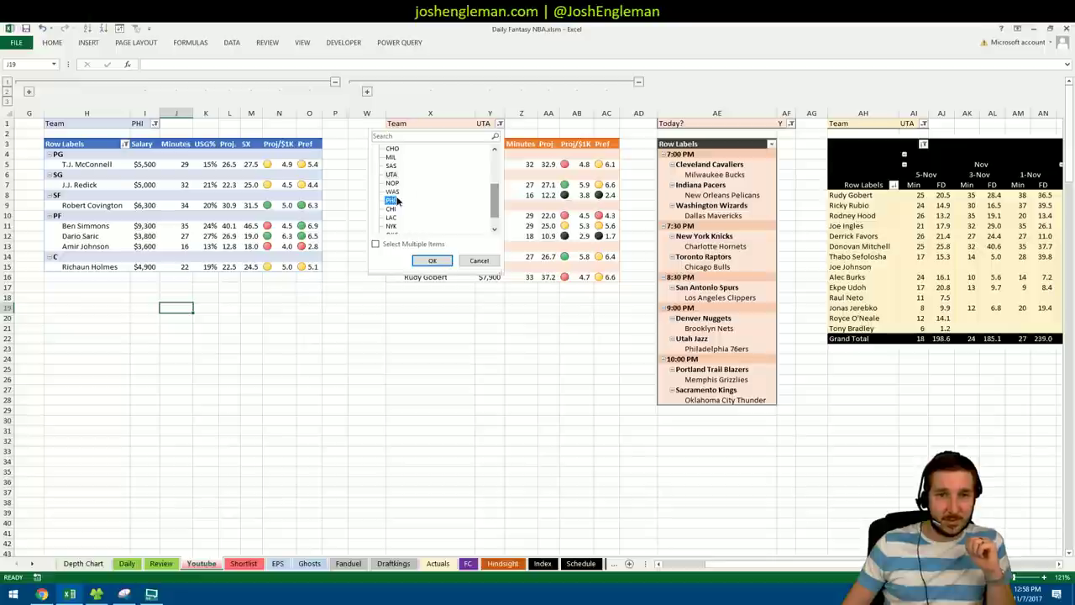
pyautogui.click(431, 261)
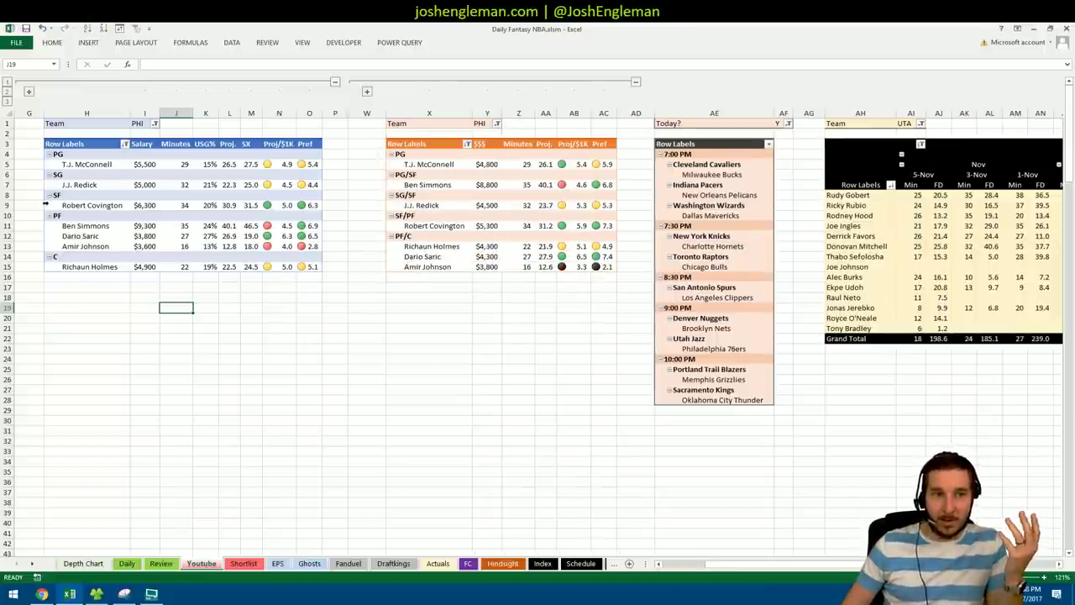
pyautogui.click(46, 204)
pyautogui.click(381, 203)
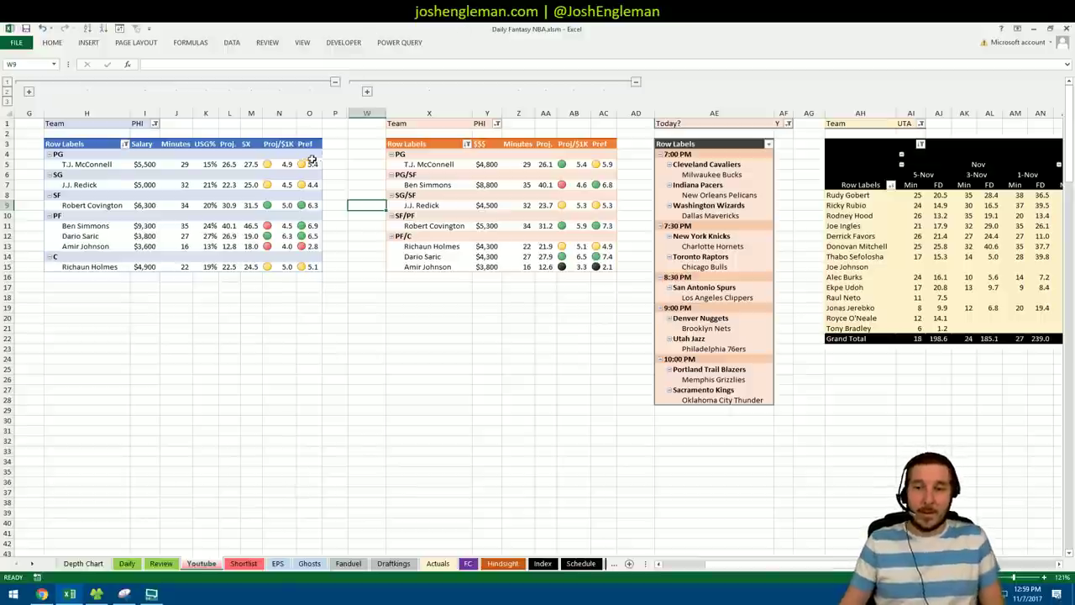
# - Set the team filter of both projection tables to POR
pyautogui.click(155, 124)
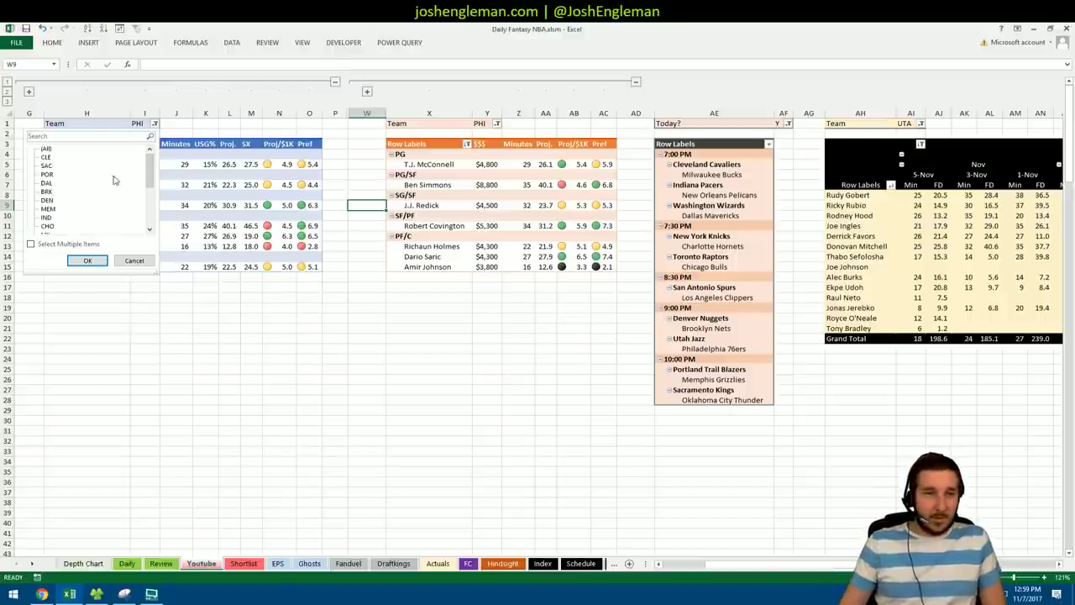
pyautogui.click(87, 261)
pyautogui.click(498, 124)
pyautogui.moveTo(495, 173)
pyautogui.mouseDown()
pyautogui.moveTo(490, 214)
pyautogui.moveTo(493, 175)
pyautogui.mouseUp()
pyautogui.click(393, 174)
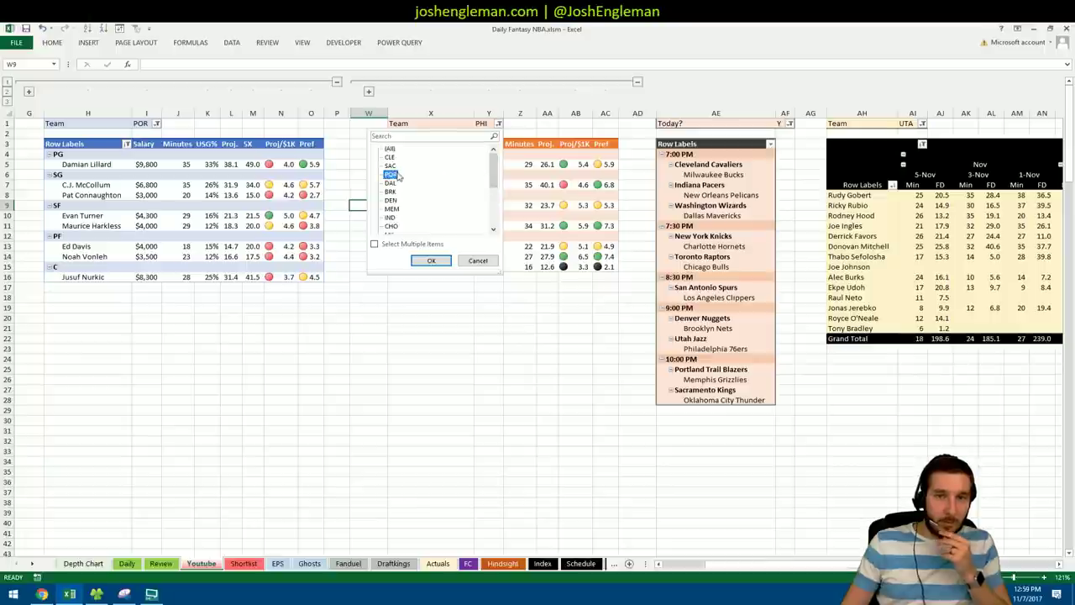
pyautogui.click(431, 260)
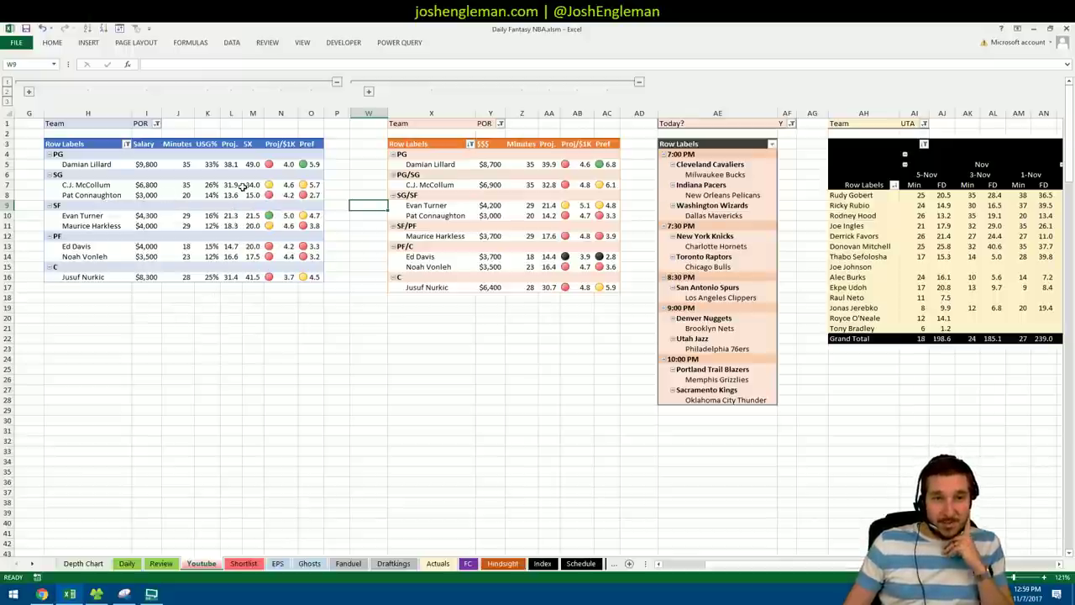
# - Bring up the lineup screenshot in Snipping Tool, move its window off the blue table to review both, and minimize it
pyautogui.click(126, 594)
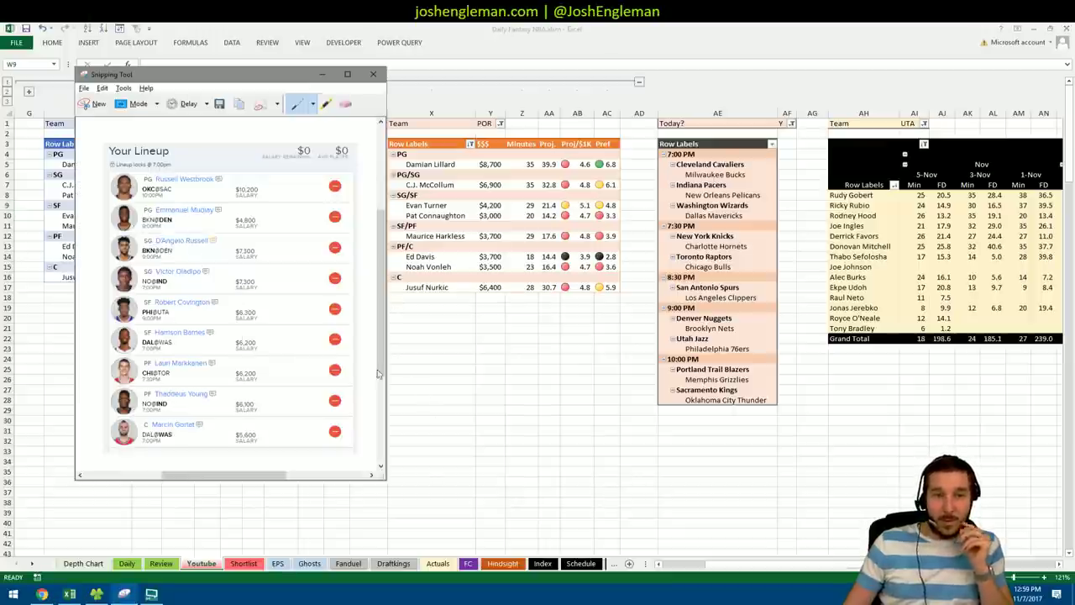
pyautogui.moveTo(242, 76); pyautogui.dragTo(487, 91)
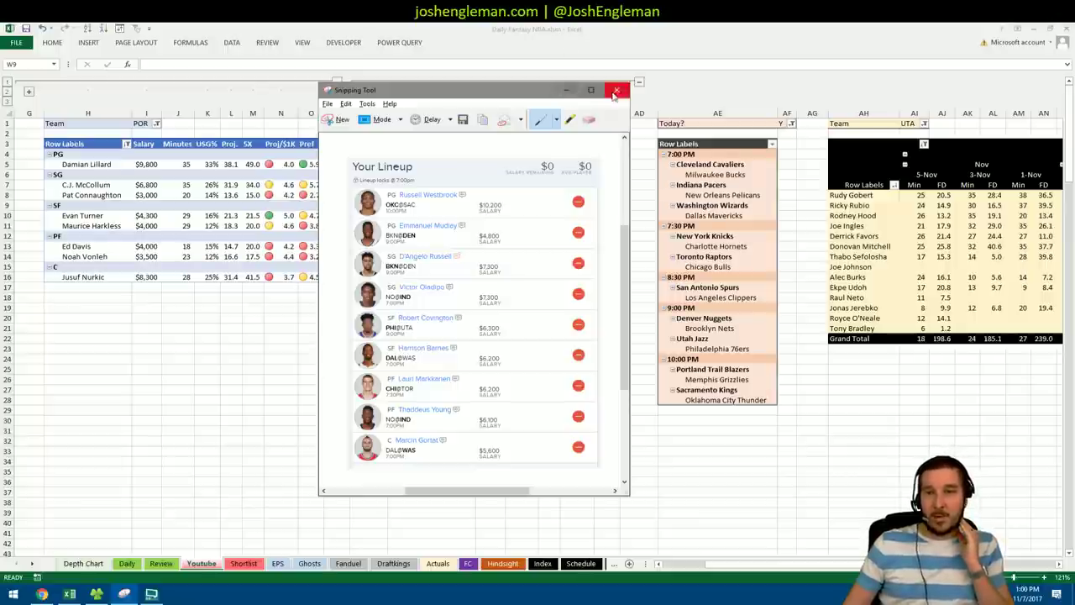
pyautogui.click(563, 91)
pyautogui.click(171, 325)
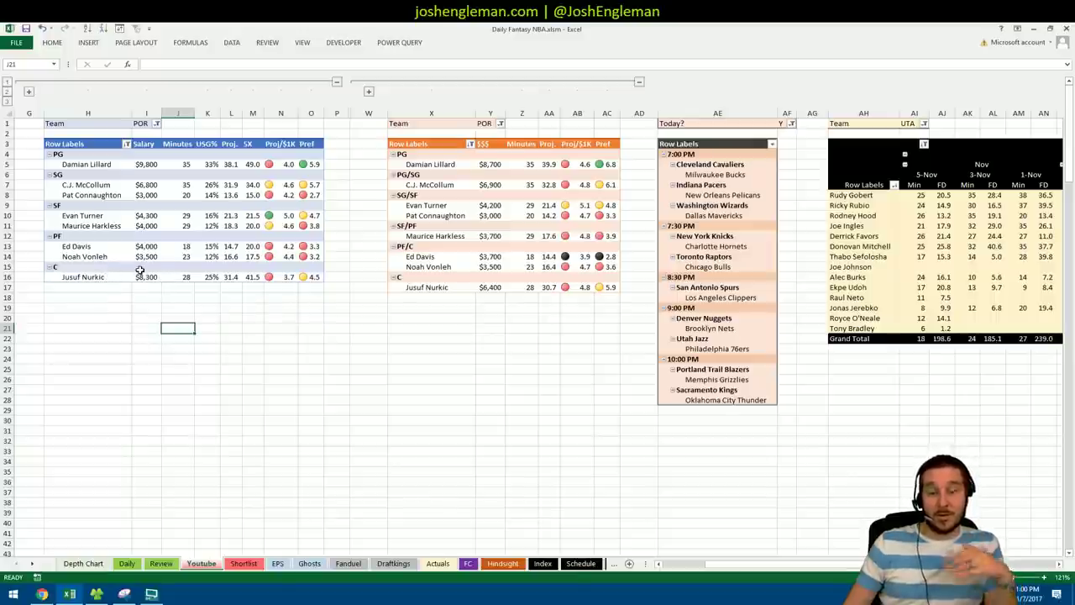
# - Check Portland's implied score on the Vegas Dashboard in Chrome and return to the Excel workbook
pyautogui.click(41, 593)
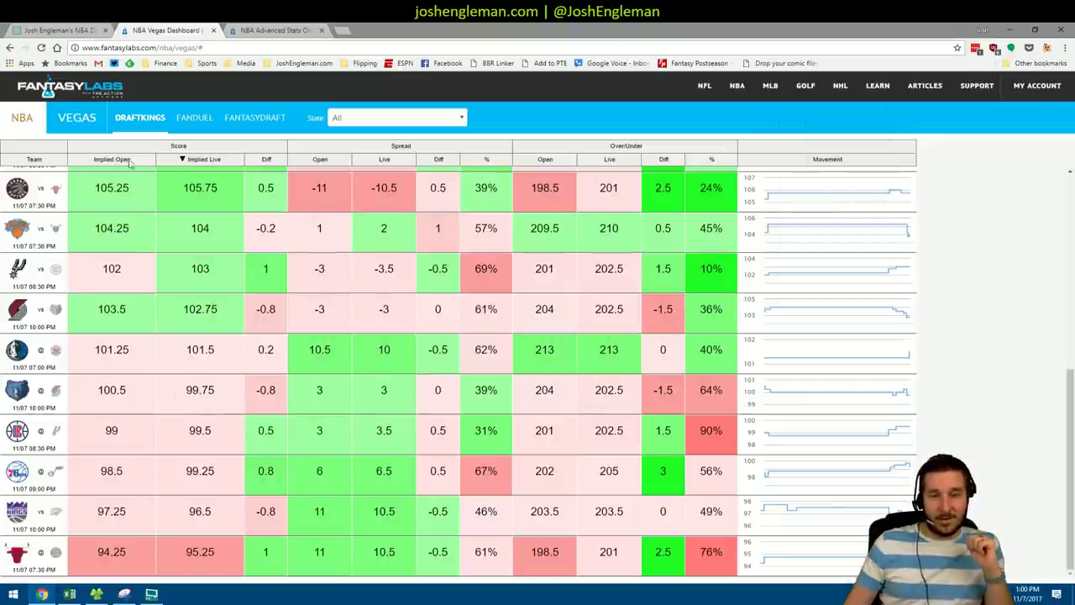
pyautogui.click(70, 594)
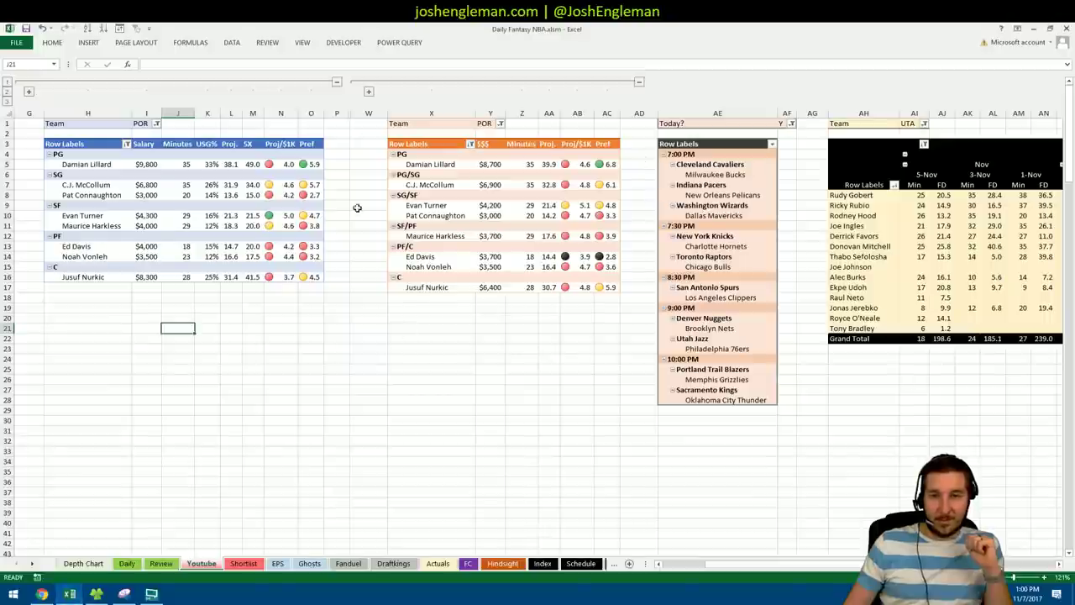
# - Recheck the teams' implied scores and spreads on the Vegas Dashboard in Chrome, and return to the projection tables in Excel
pyautogui.click(288, 338)
pyautogui.click(209, 298)
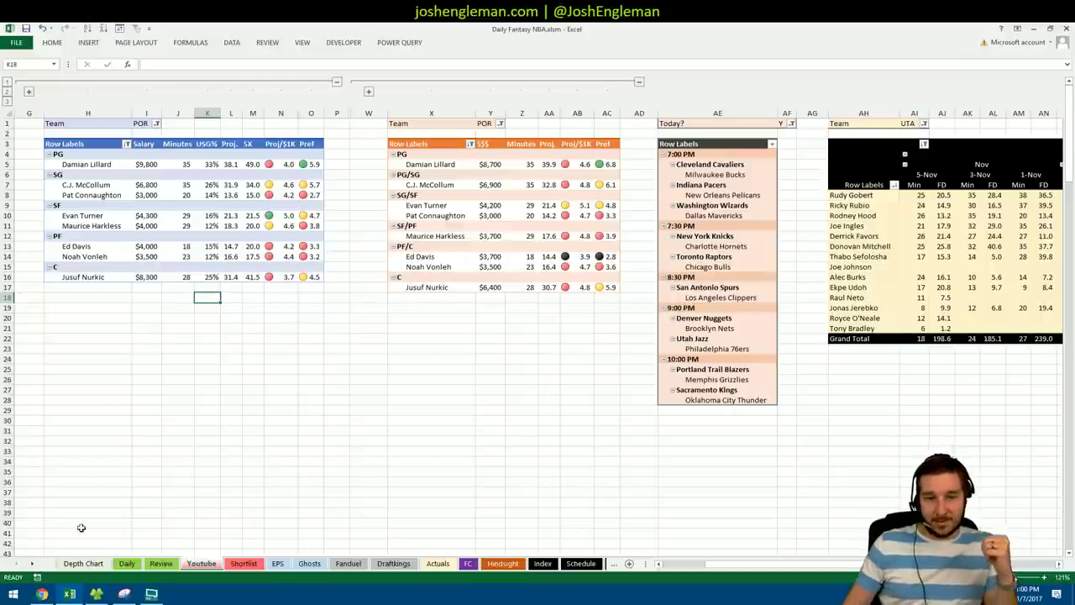
pyautogui.click(42, 594)
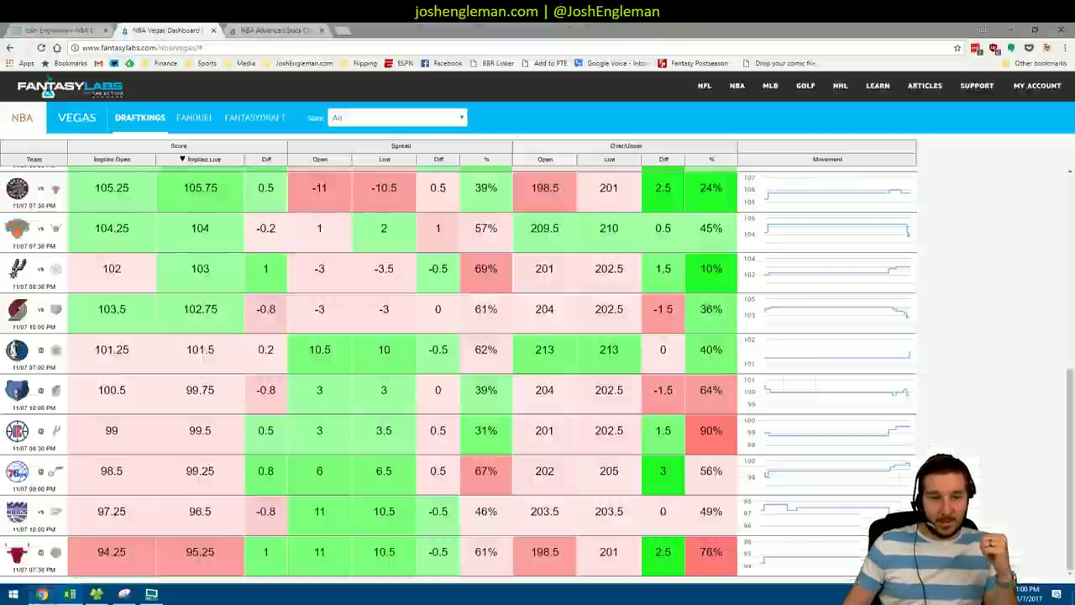
pyautogui.click(69, 593)
pyautogui.click(145, 402)
pyautogui.click(169, 324)
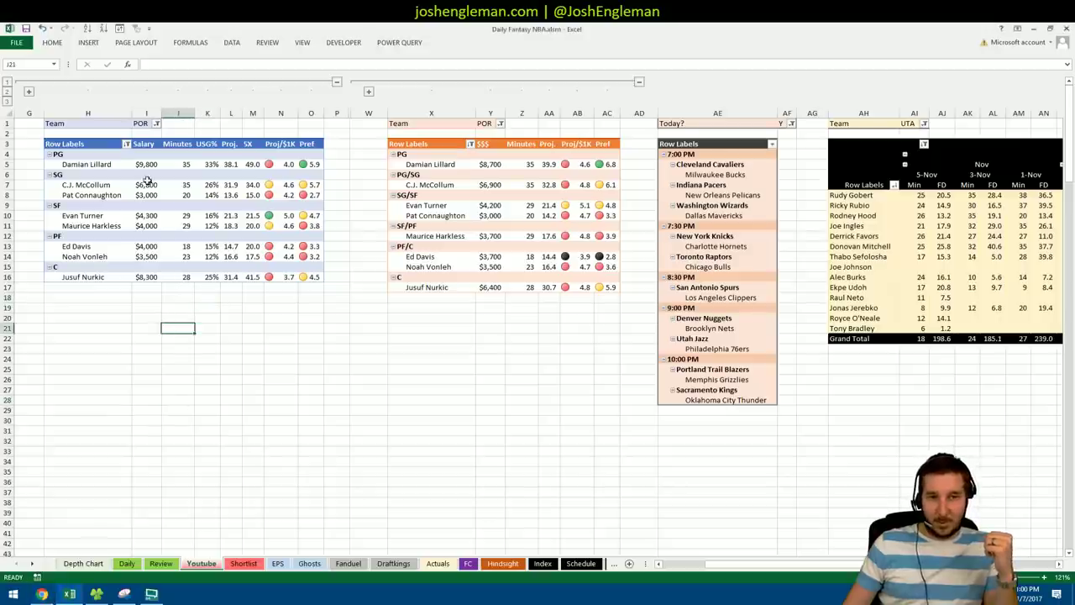
# - Set the team filter of both the blue and orange projection tables to OKC
pyautogui.click(156, 123)
pyautogui.moveTo(153, 169); pyautogui.dragTo(144, 212)
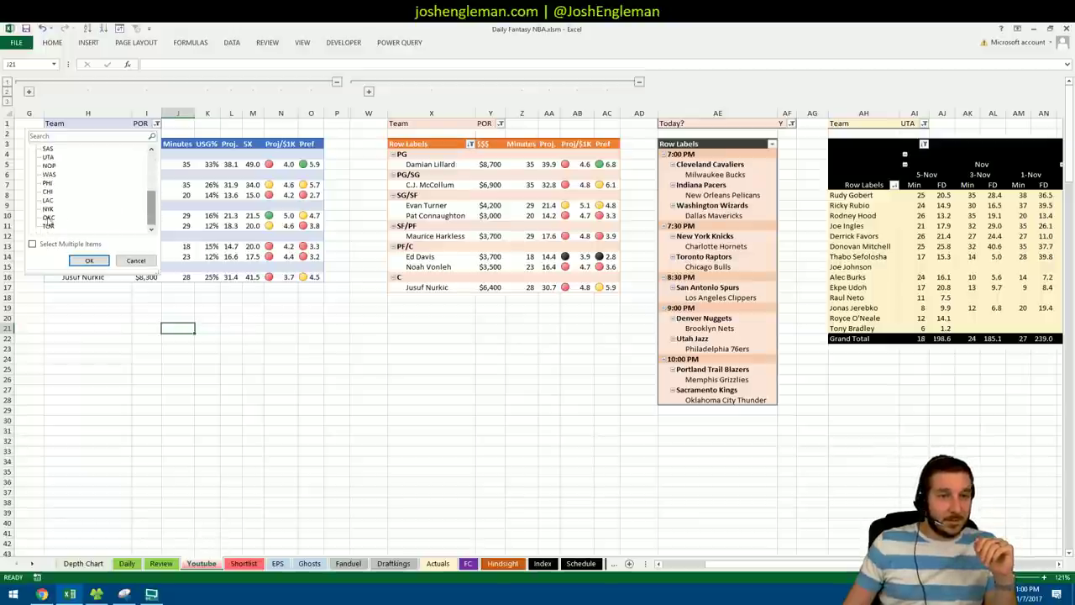
pyautogui.click(49, 216)
pyautogui.click(89, 260)
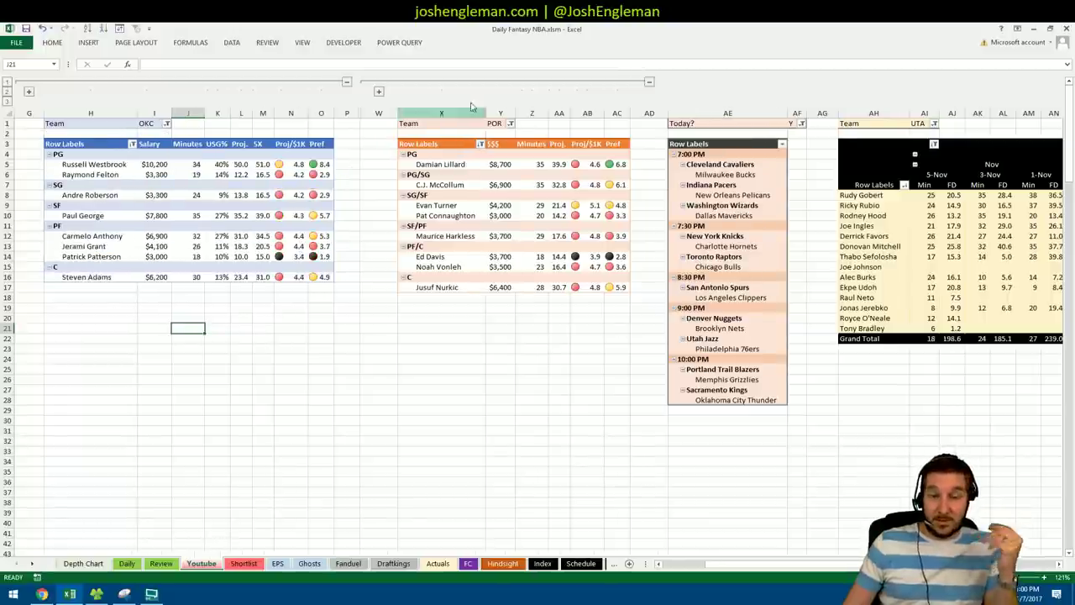
pyautogui.click(510, 124)
pyautogui.scroll(-5, 417, 210)
pyautogui.click(403, 217)
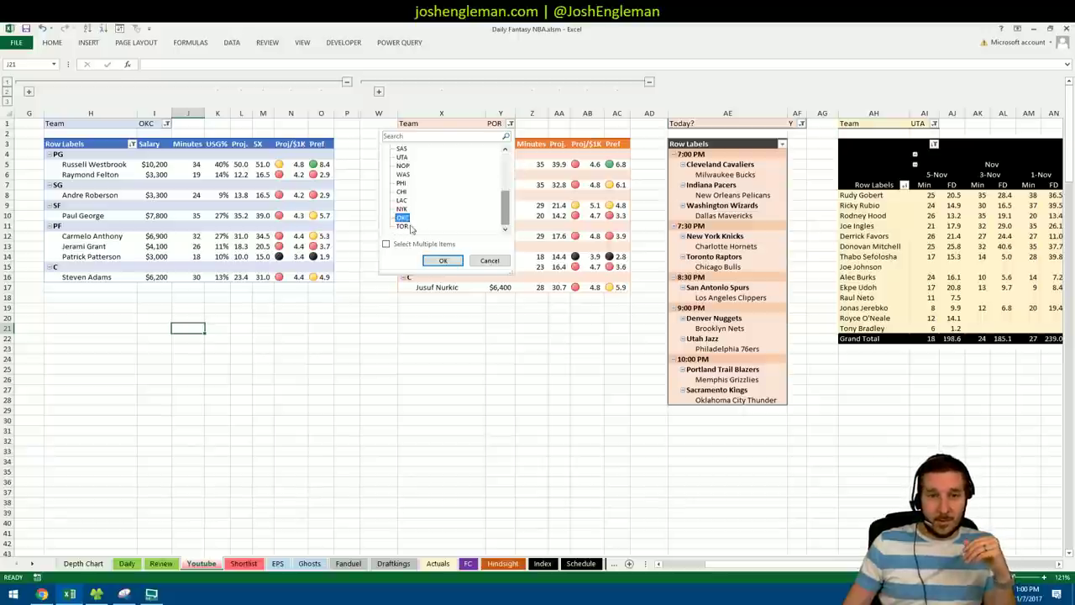
pyautogui.click(442, 260)
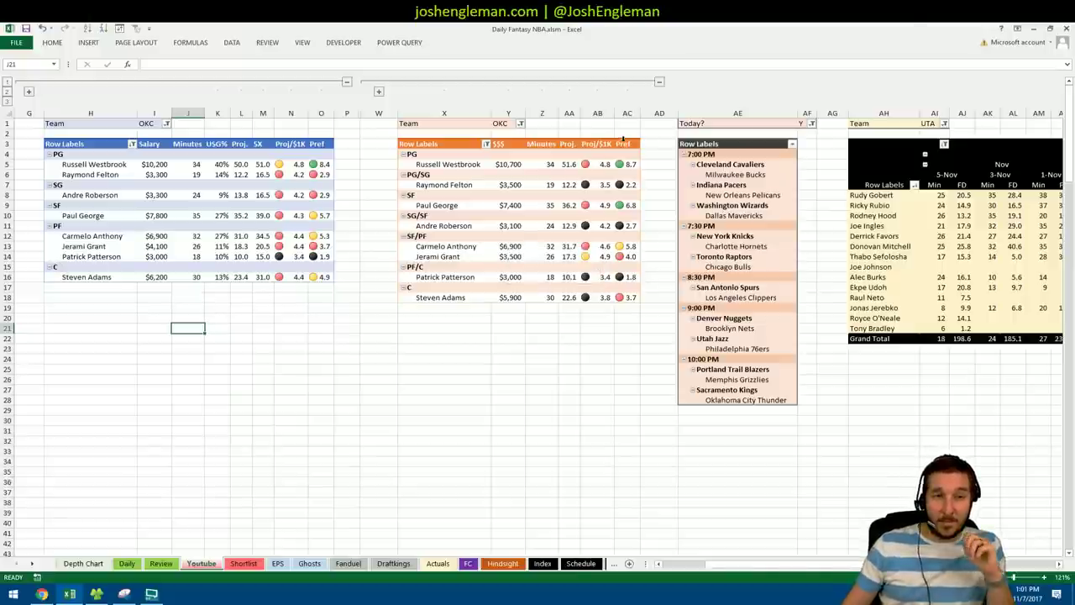
# - Filter the game log table of minutes and FD points to the team OKC to review its recent games
pyautogui.click(945, 125)
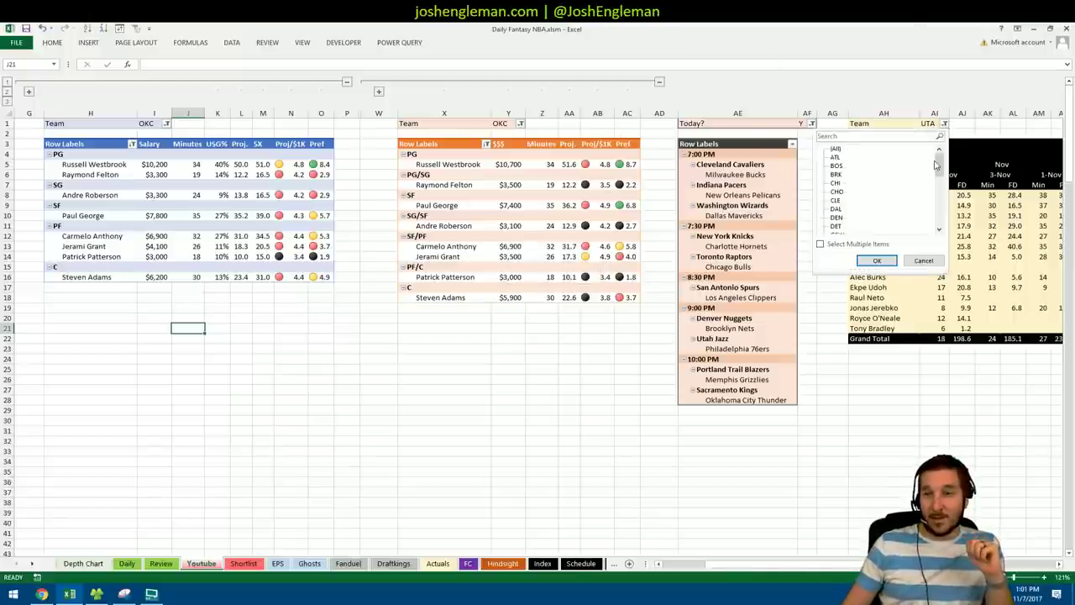
pyautogui.moveTo(939, 165); pyautogui.dragTo(938, 205)
pyautogui.click(835, 183)
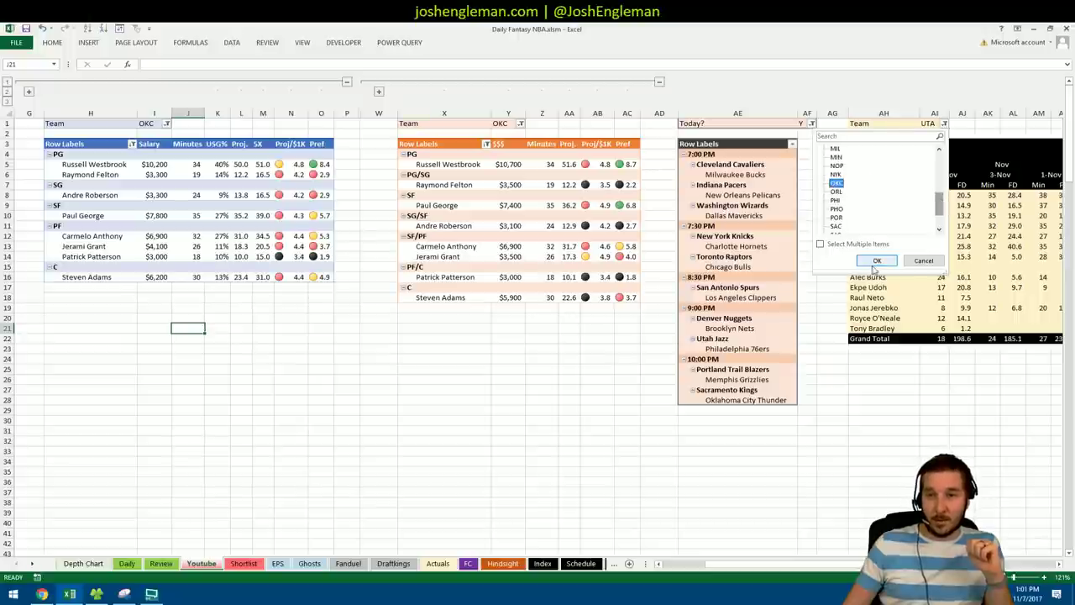
pyautogui.click(877, 260)
pyautogui.click(996, 247)
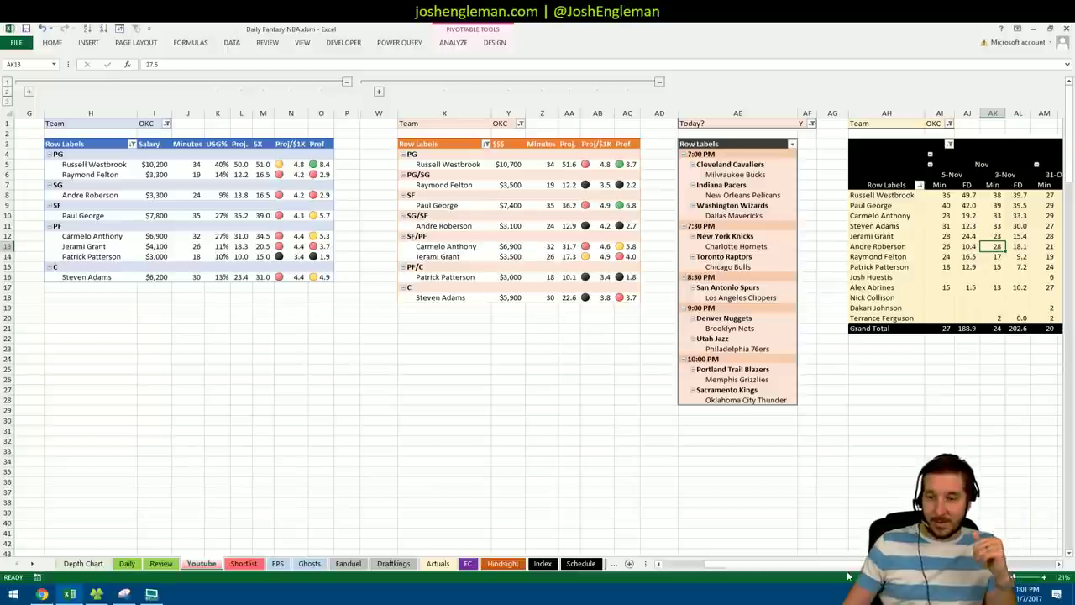
pyautogui.moveTo(810, 563)
pyautogui.mouseDown()
pyautogui.moveTo(861, 564)
pyautogui.moveTo(810, 564)
pyautogui.mouseUp()
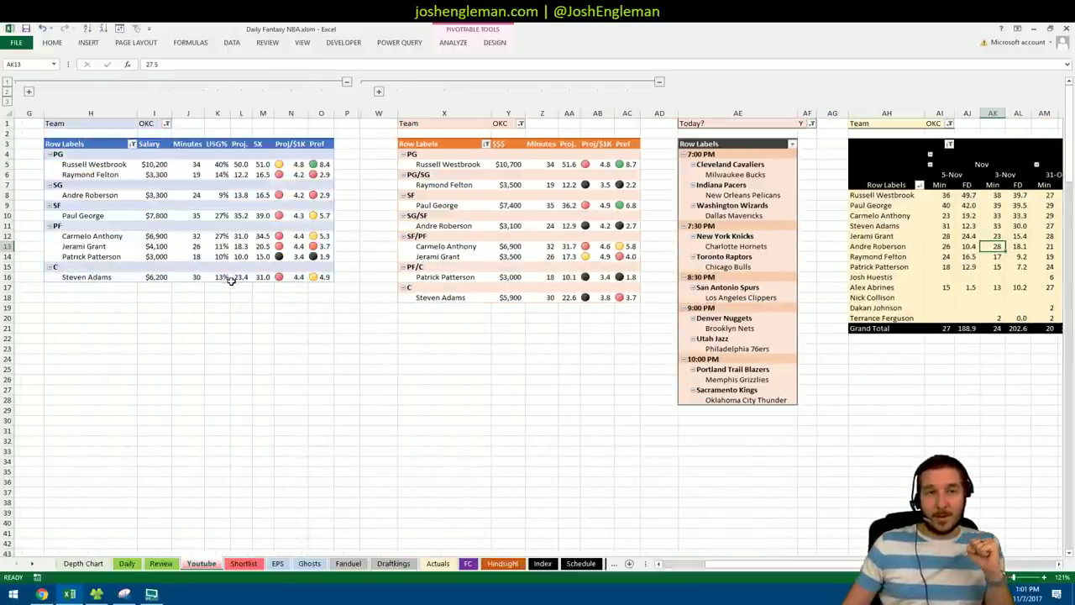
# - Bring up the lineup screenshot in Snipping Tool to review the chosen players, and return to the Excel workbook
pyautogui.click(216, 309)
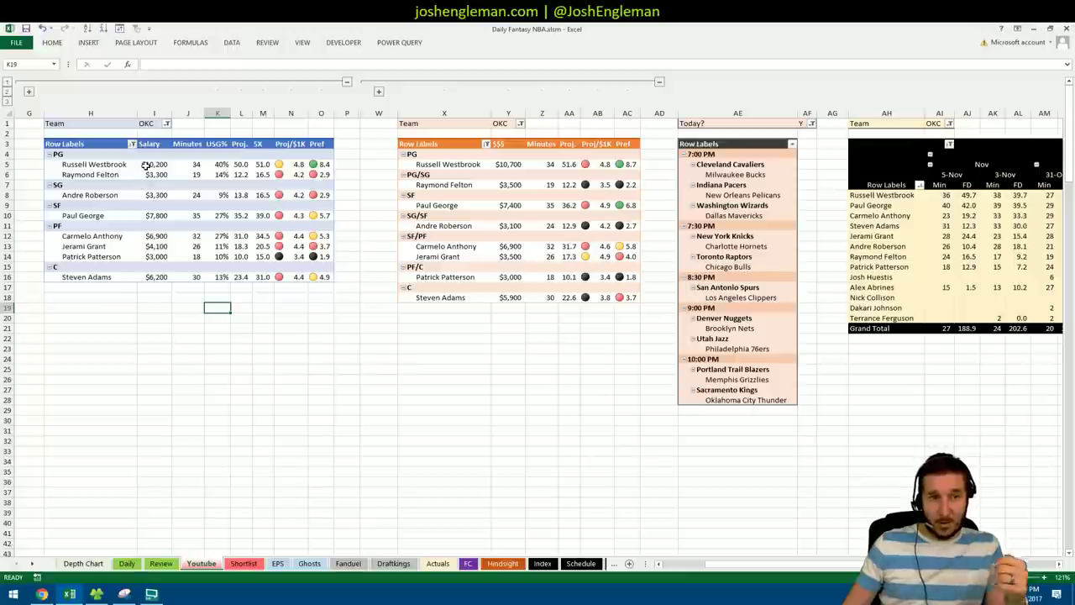
pyautogui.click(125, 593)
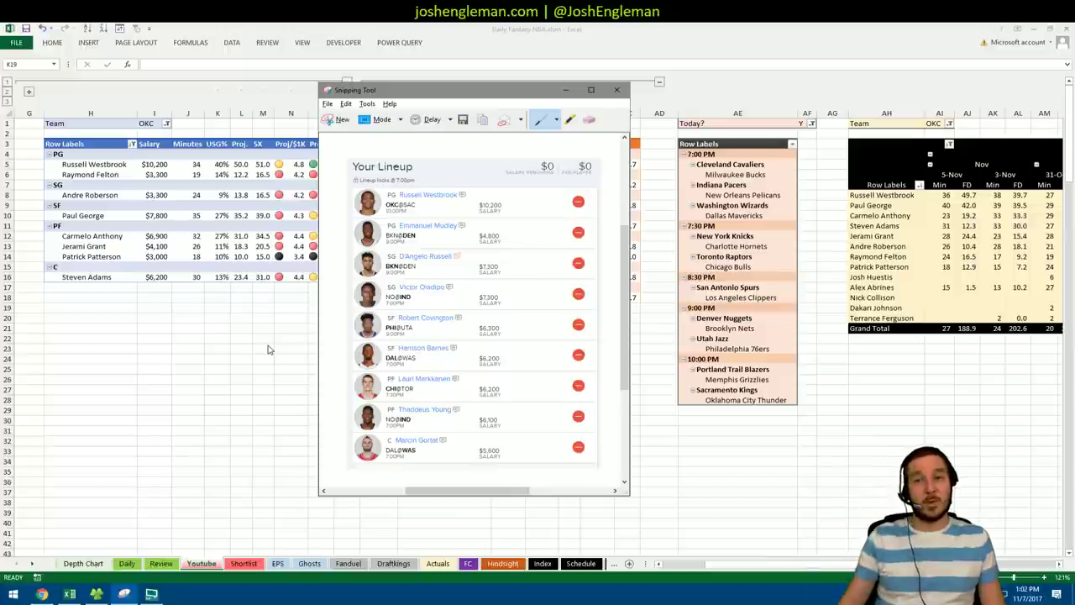
pyautogui.click(217, 308)
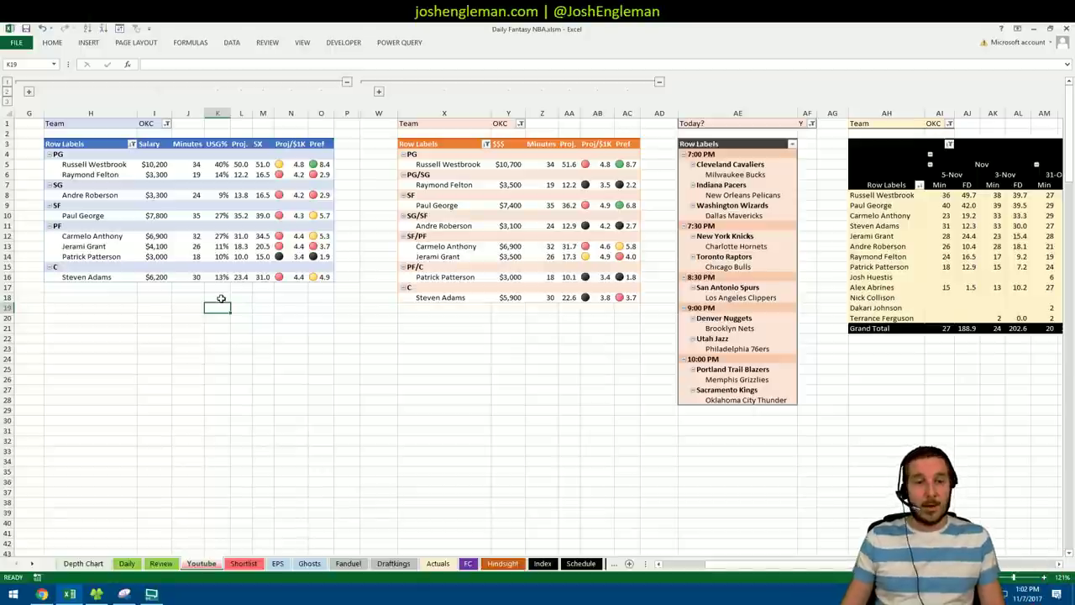
pyautogui.click(177, 307)
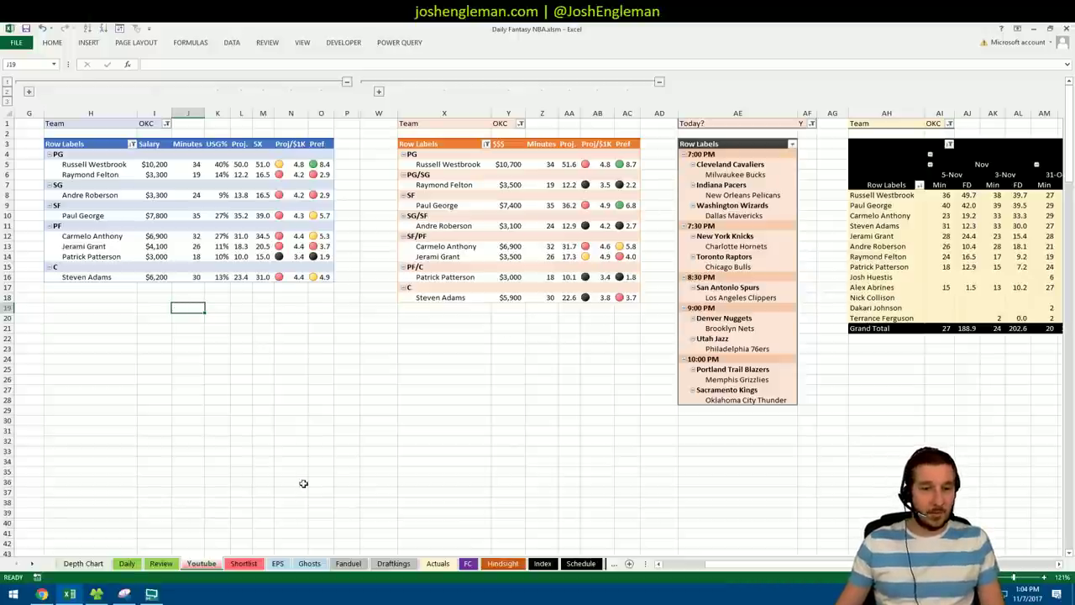
pyautogui.click(201, 523)
pyautogui.click(213, 423)
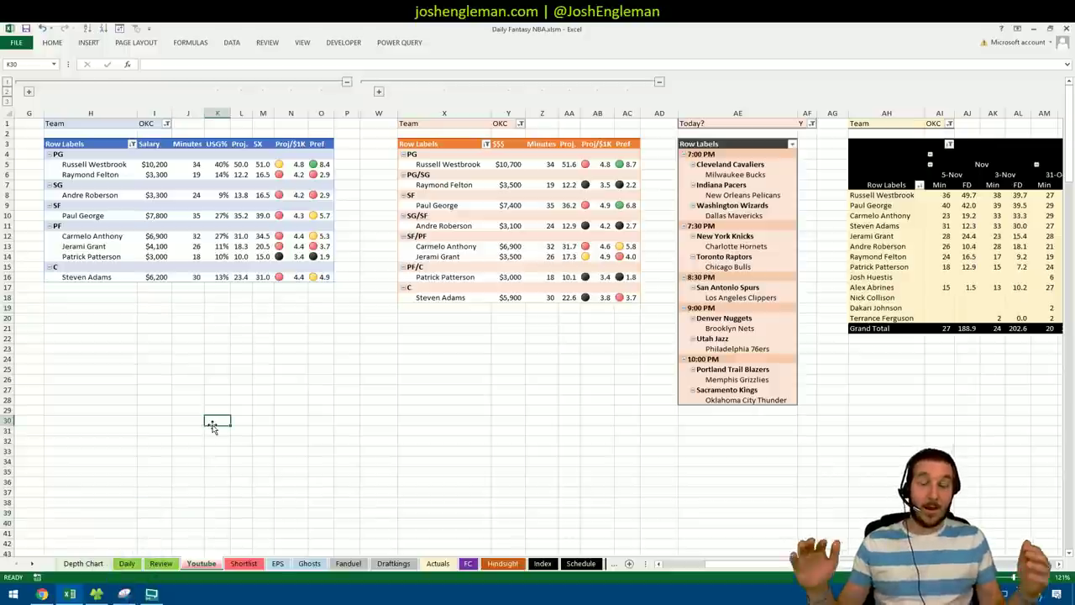